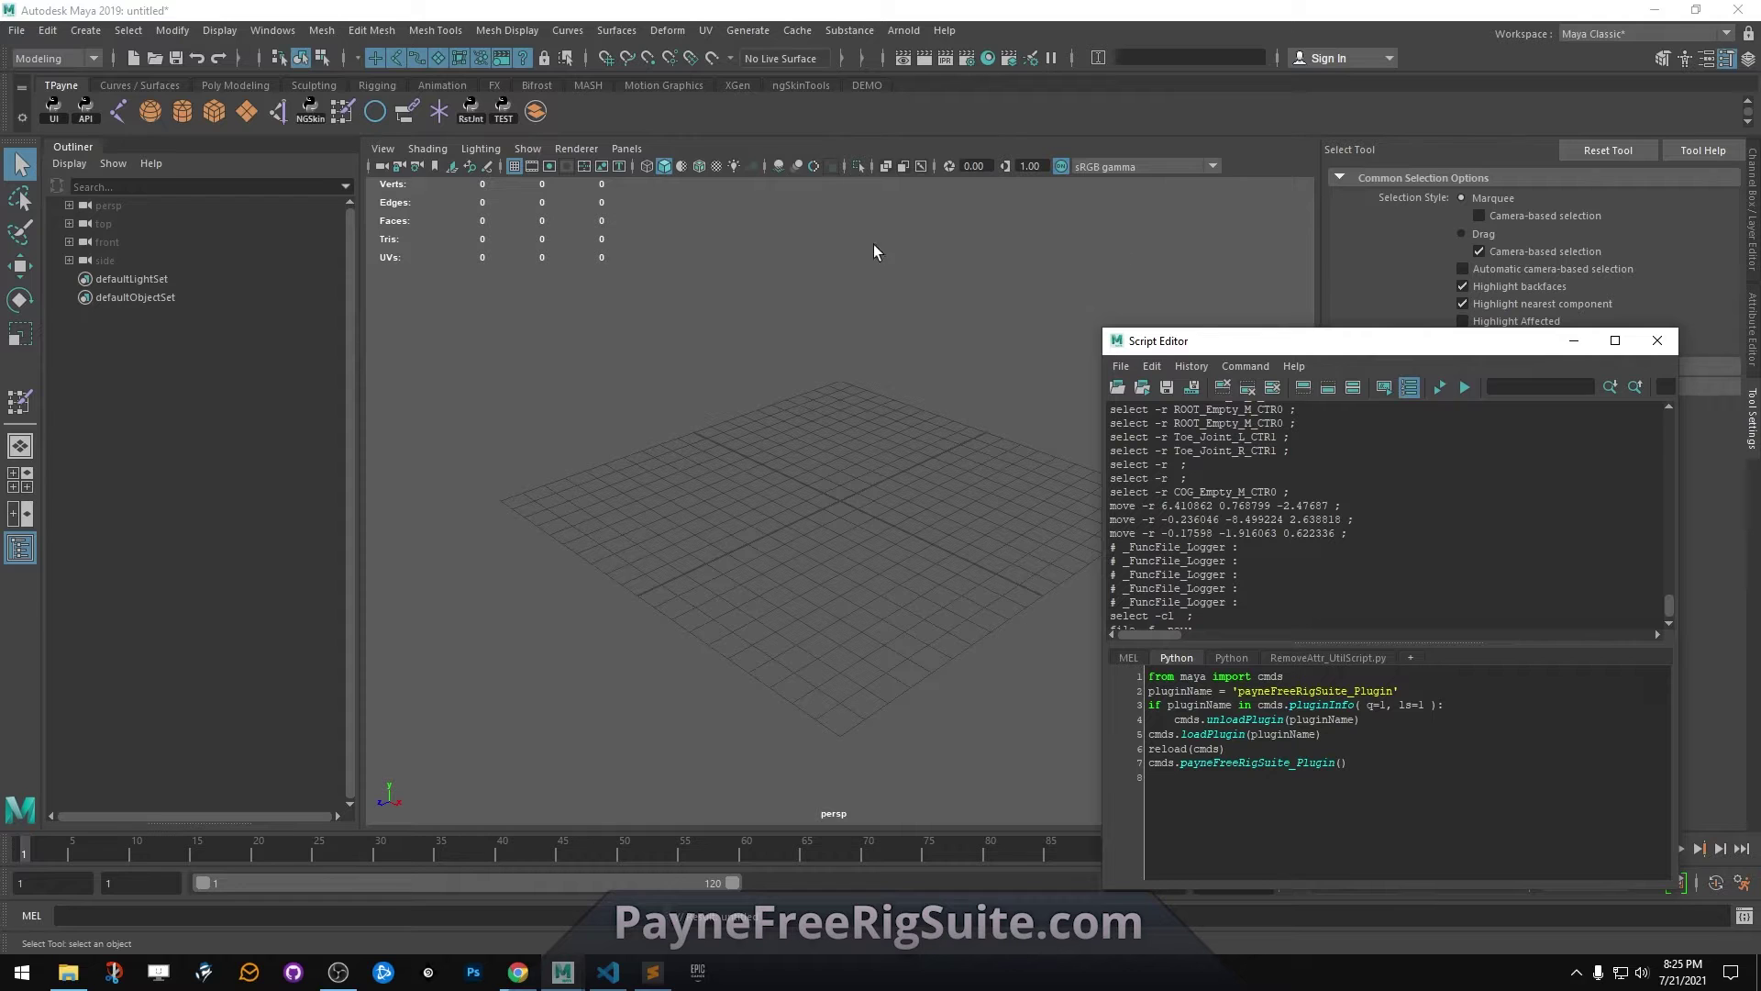
Step: Run the payneFreeRigSuite_Plugin script from the Script Editor to launch Payne Free Rig Suite
key(ctrl+a)
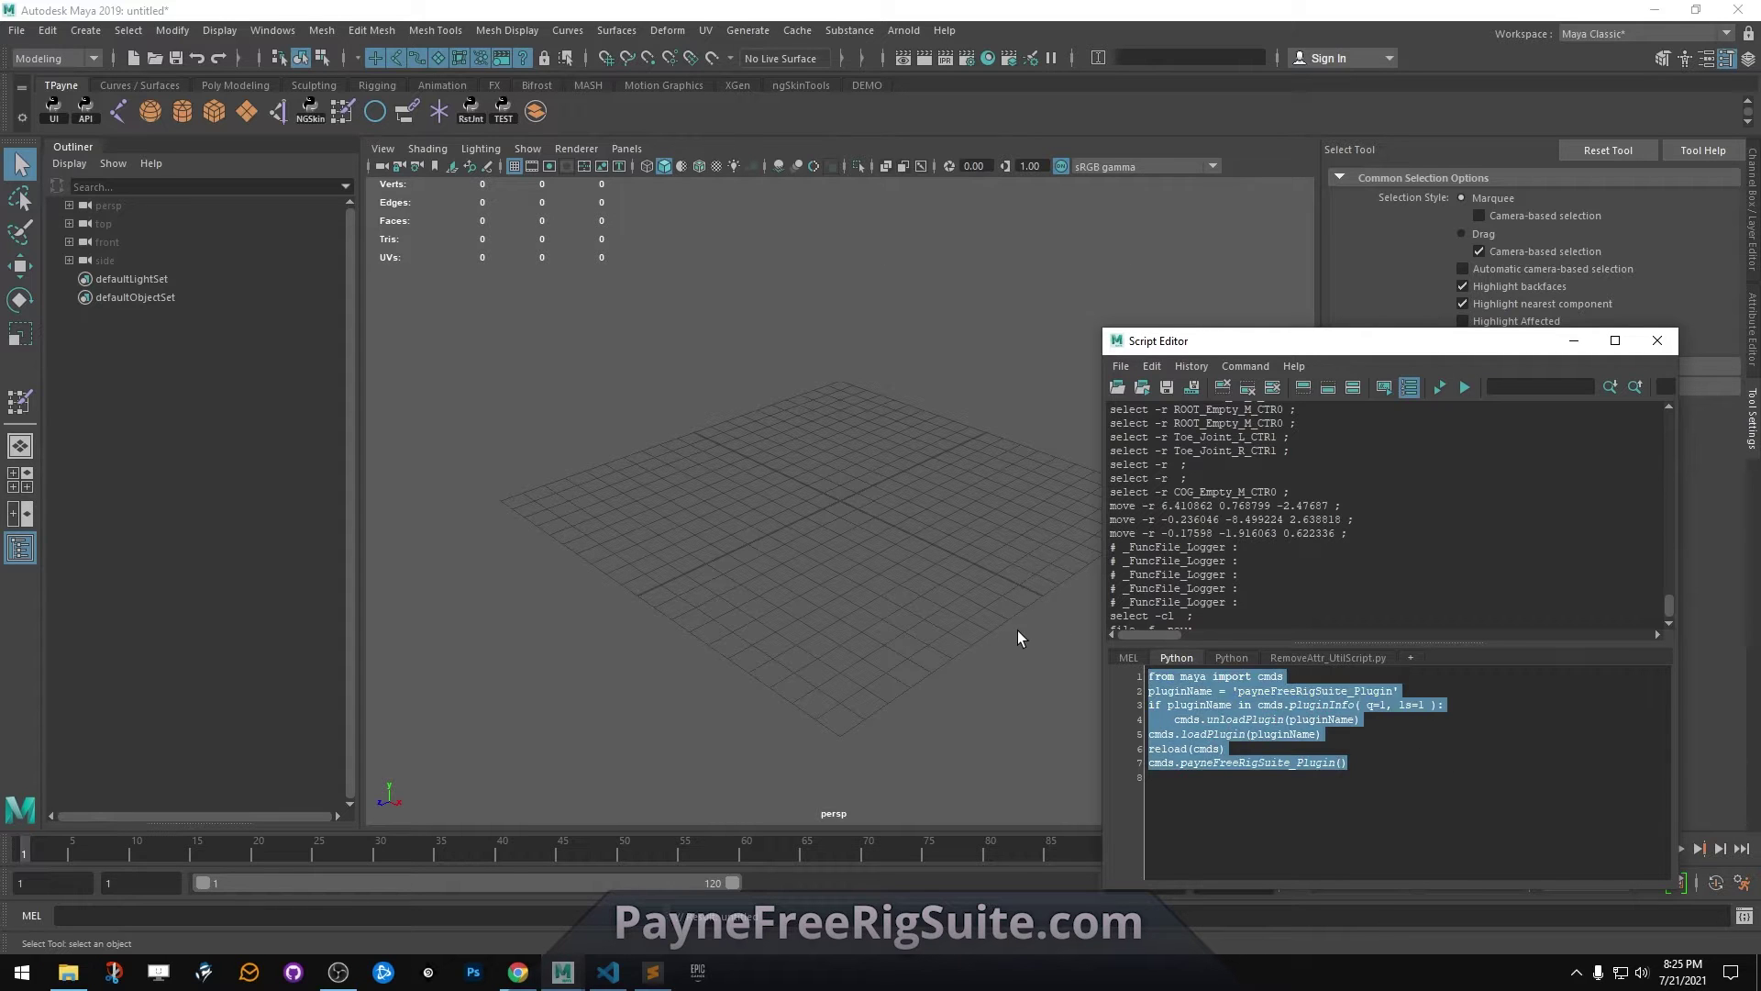
key(ctrl+Return)
click(1086, 352)
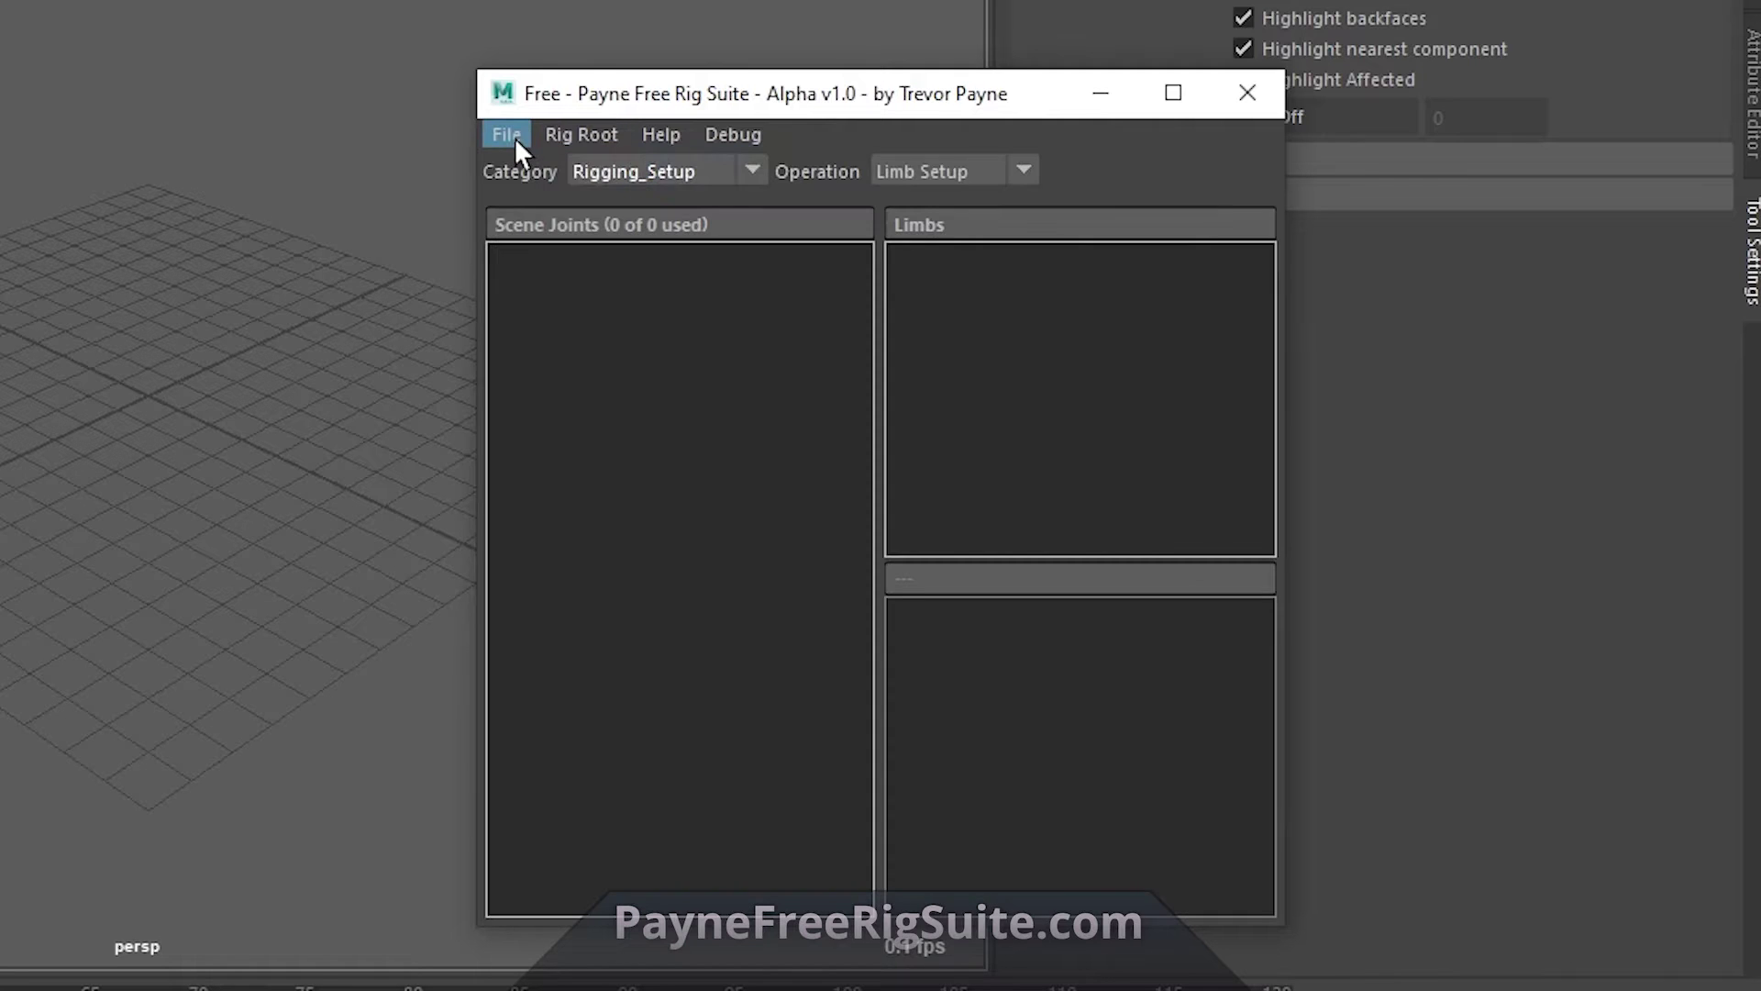
Step: Open the User Settings to review the default rig root name, joint, control and naming options, and close them without saving
click(509, 135)
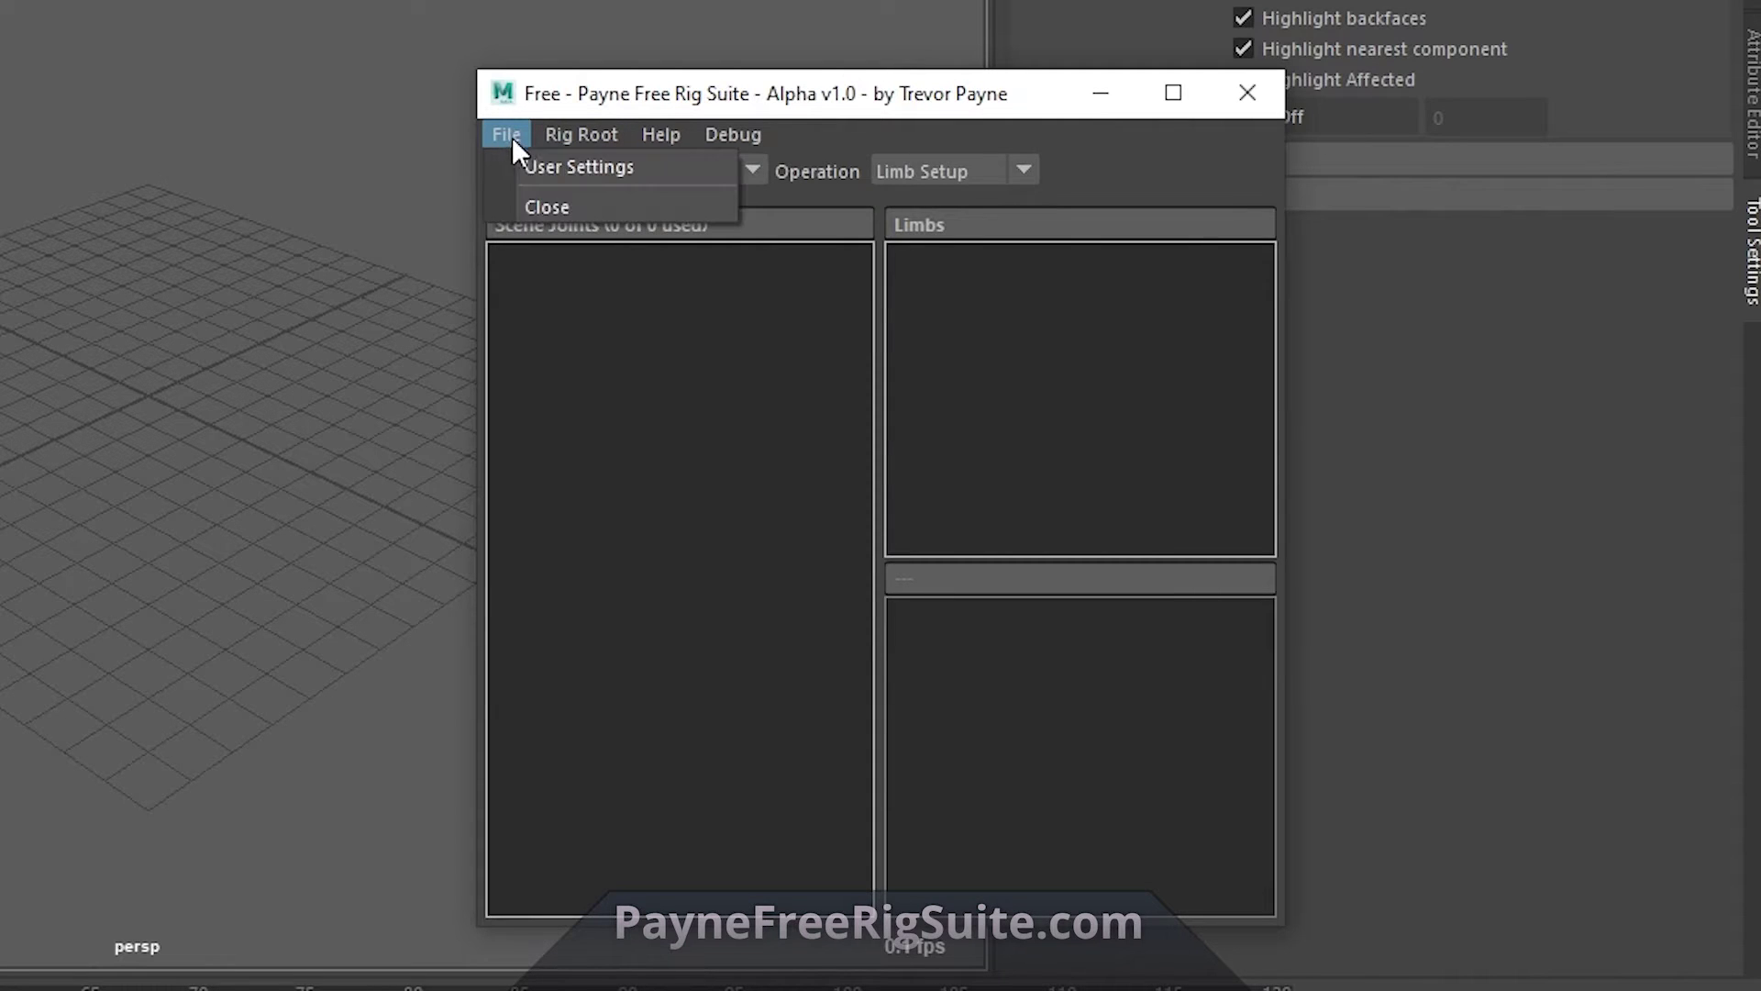
click(659, 167)
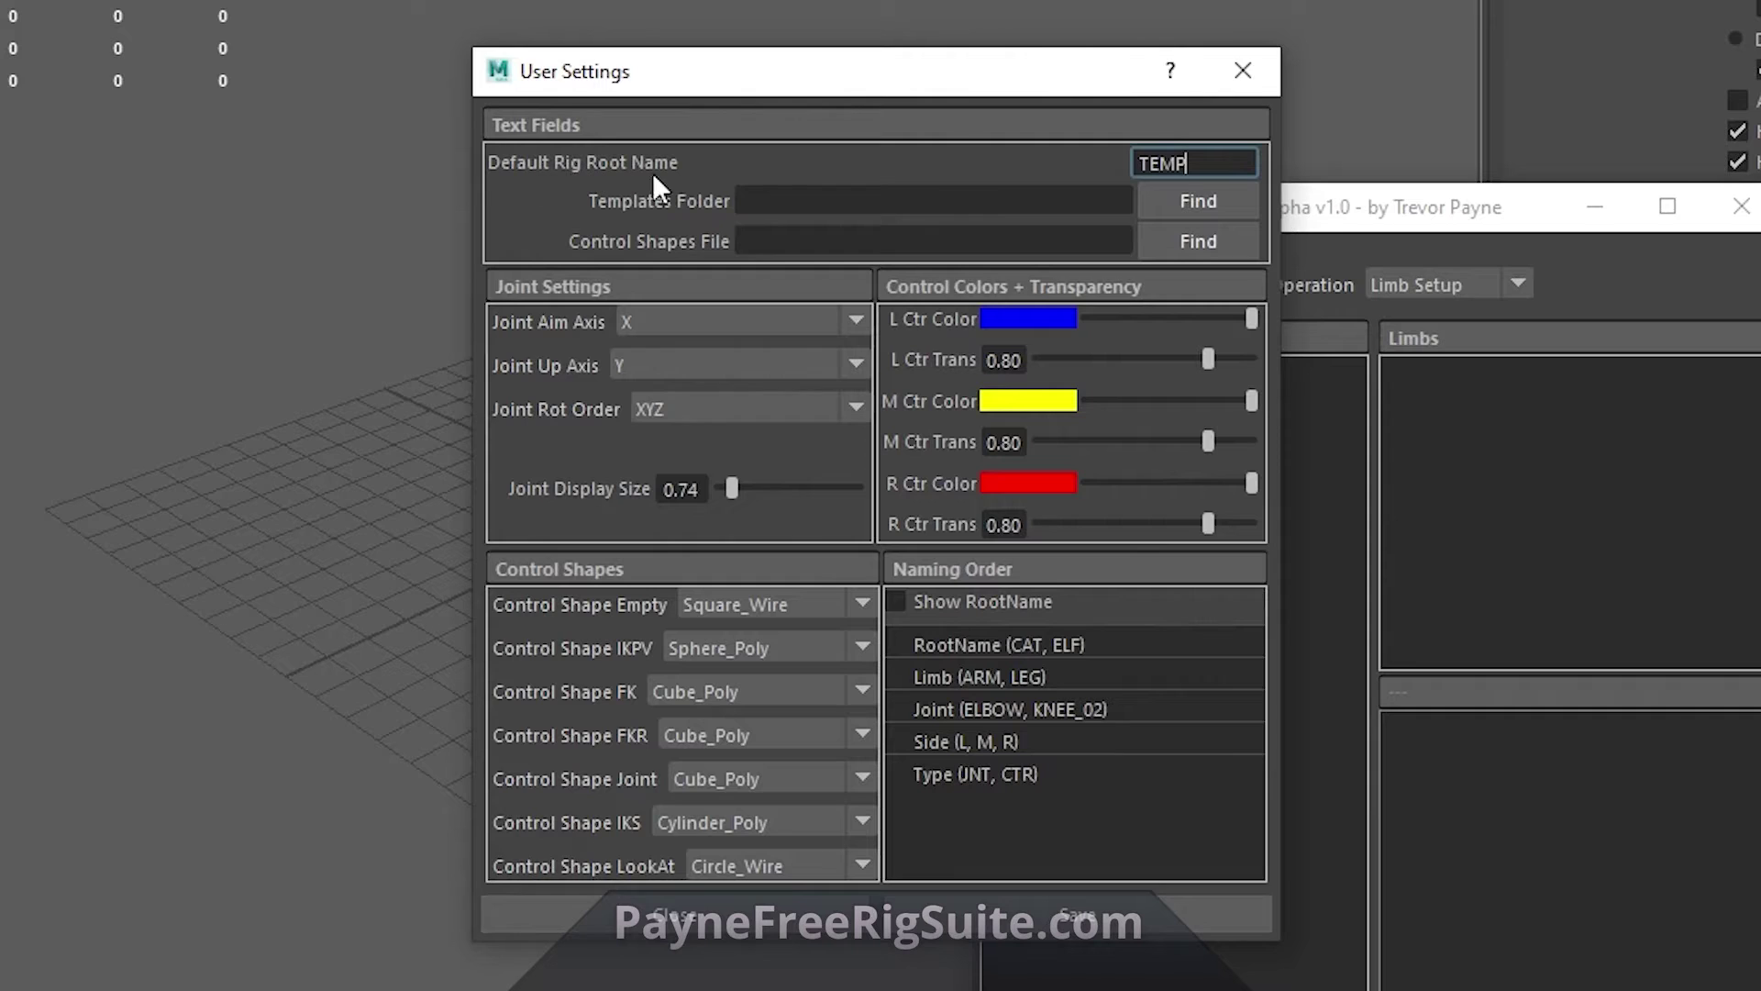
key(ctrl+a)
click(1258, 72)
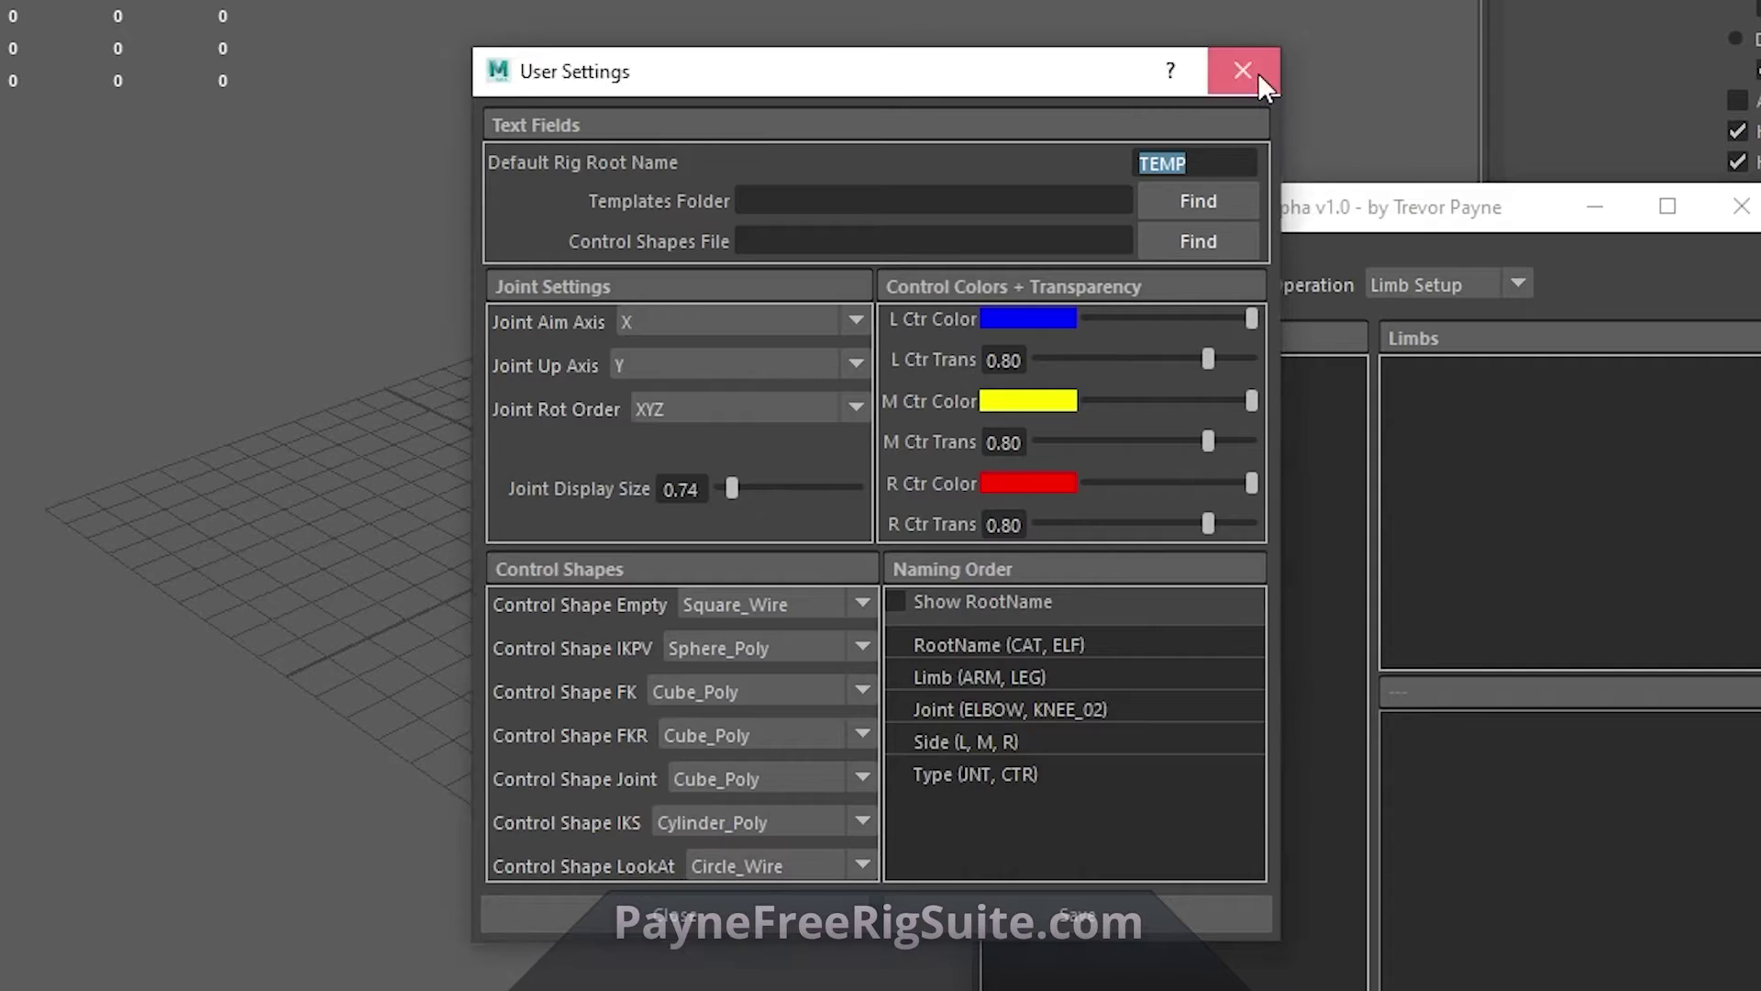
Step: Open the Rig Root Setup to review the rig root name and naming order, and close it without saving
click(1092, 247)
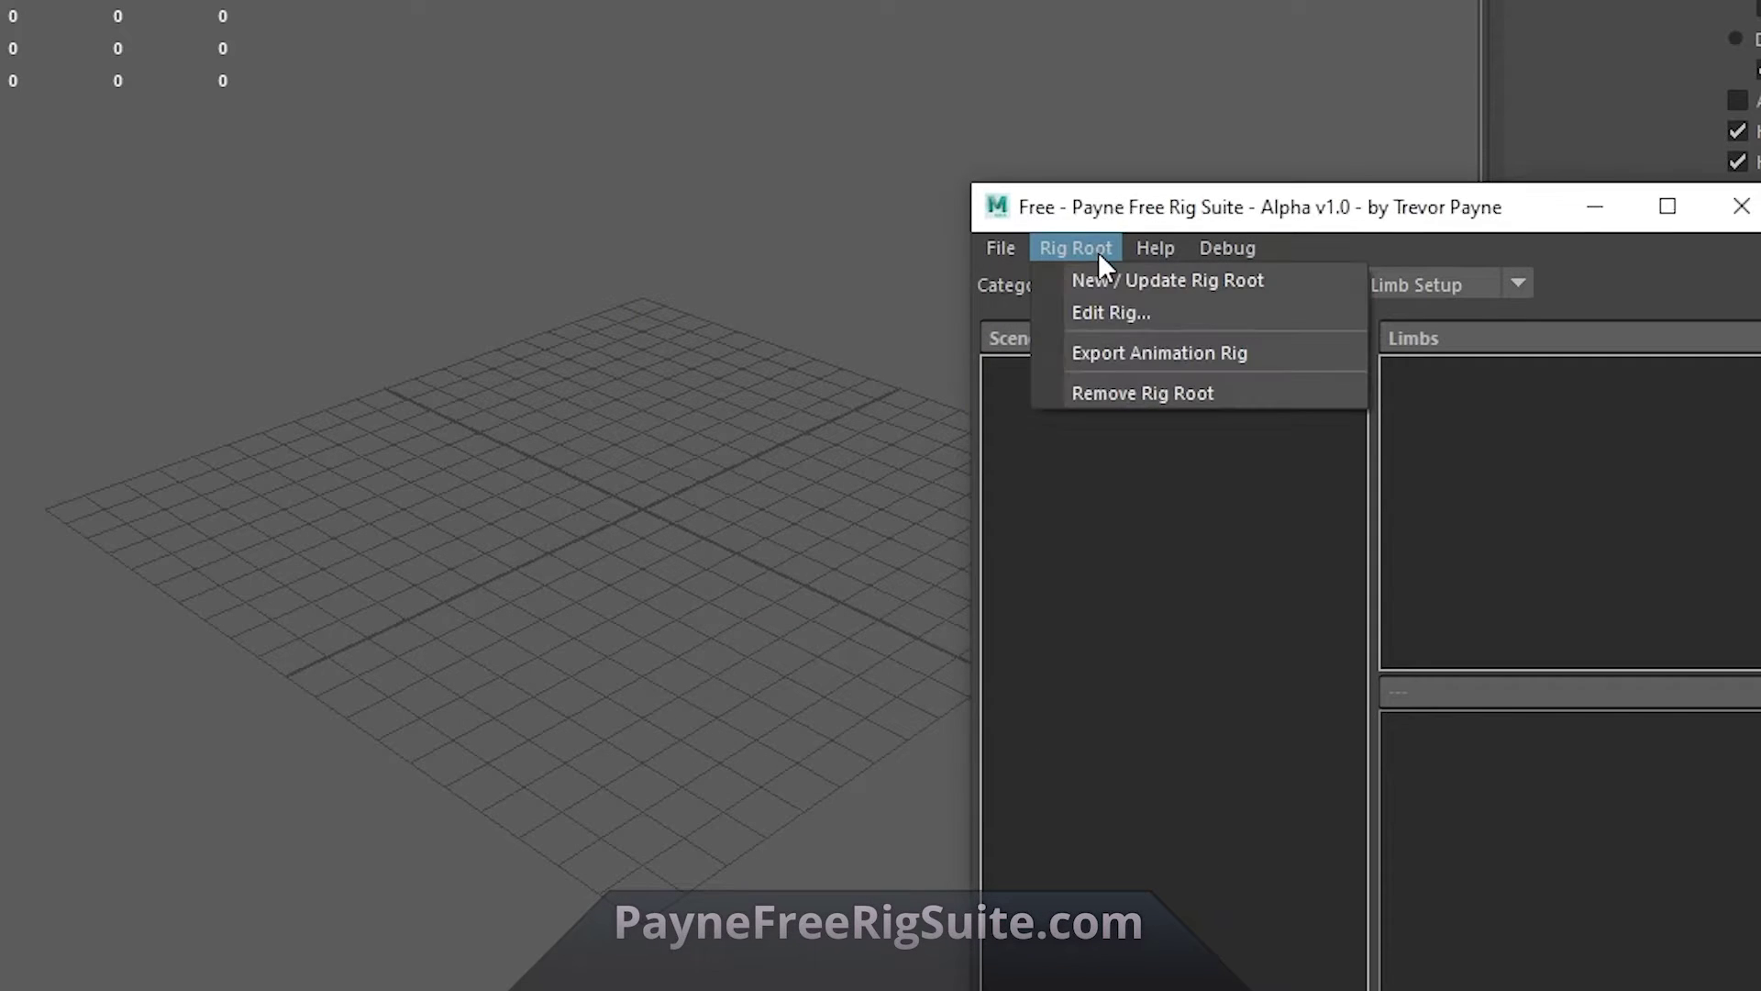
click(1156, 312)
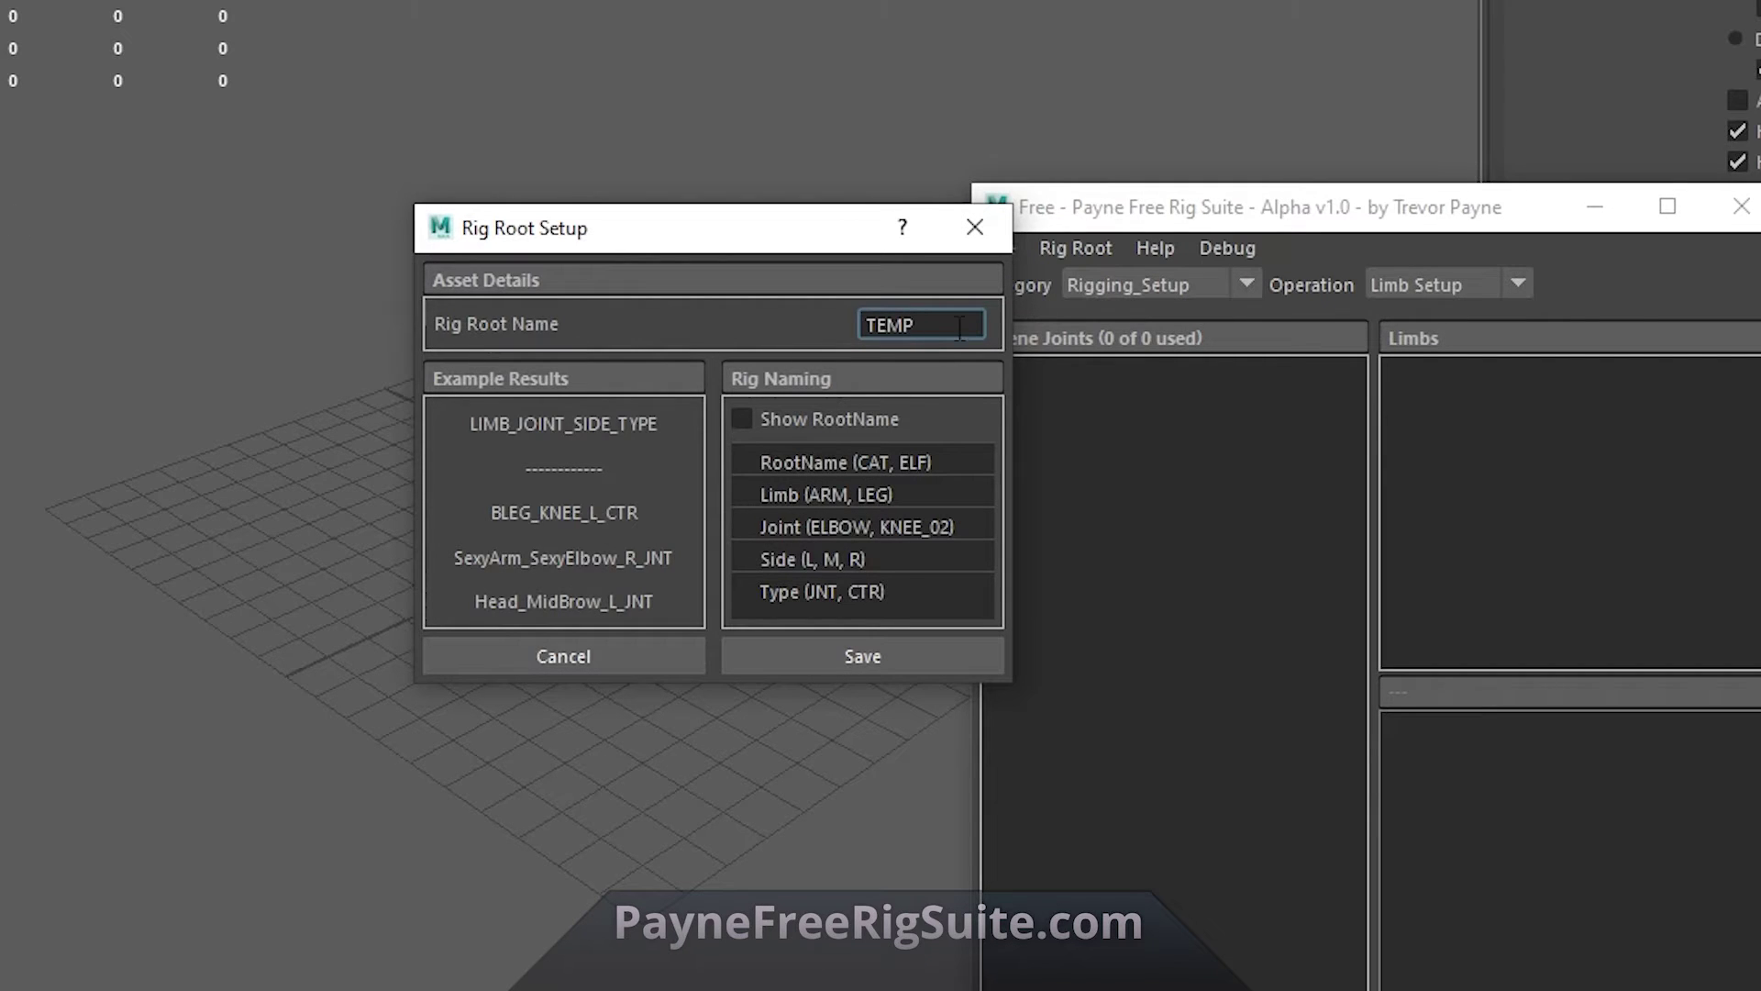
key(ctrl+a)
click(974, 226)
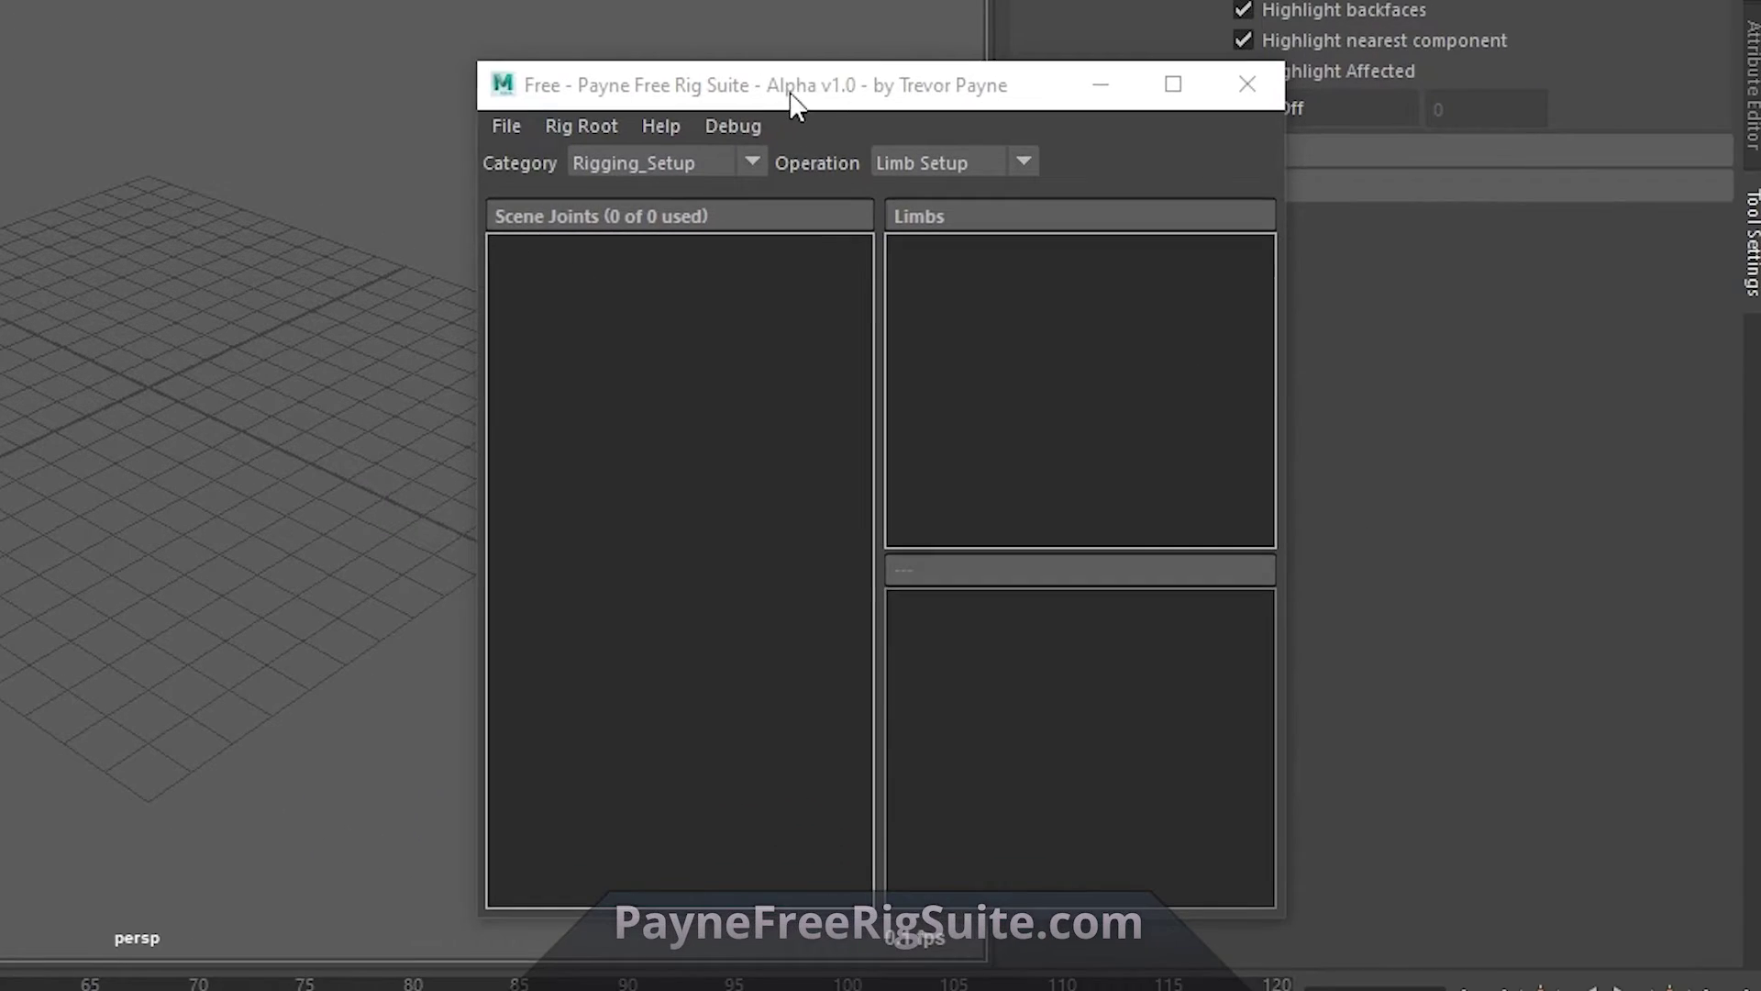
Step: Draw a chain of three joints on the back half of the perspective grid with the suite's Joint Tool
mouse_move(1248, 406)
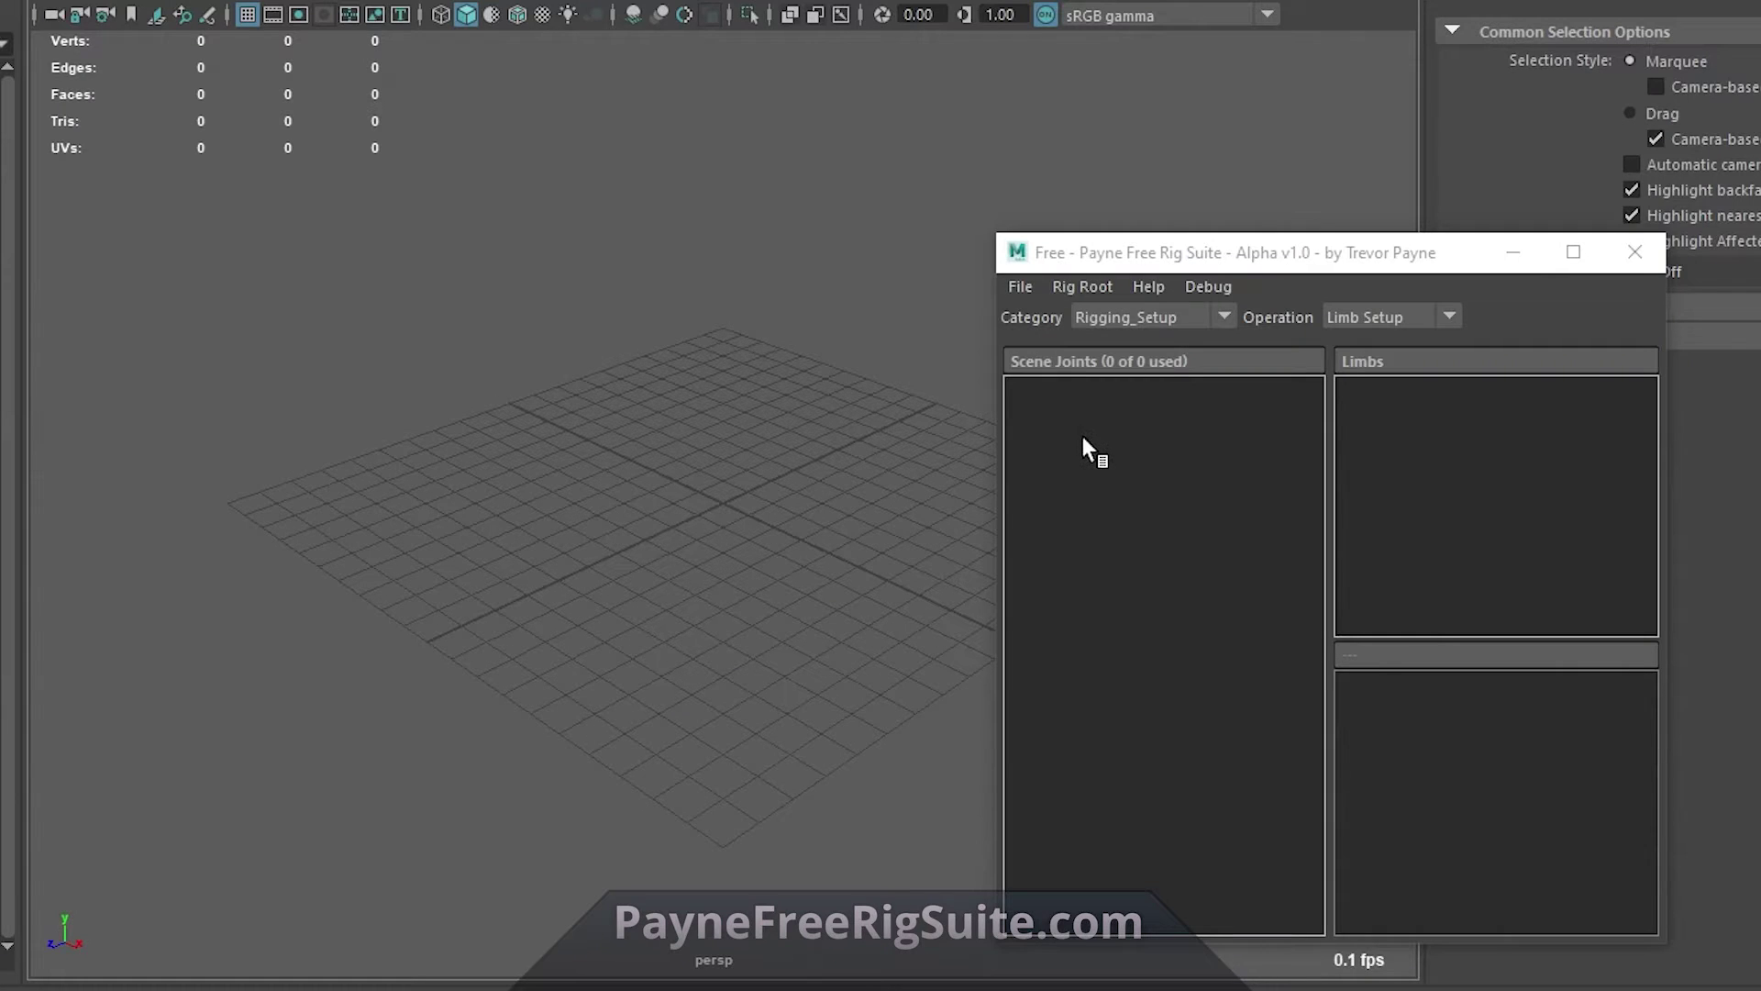
right_click(1083, 437)
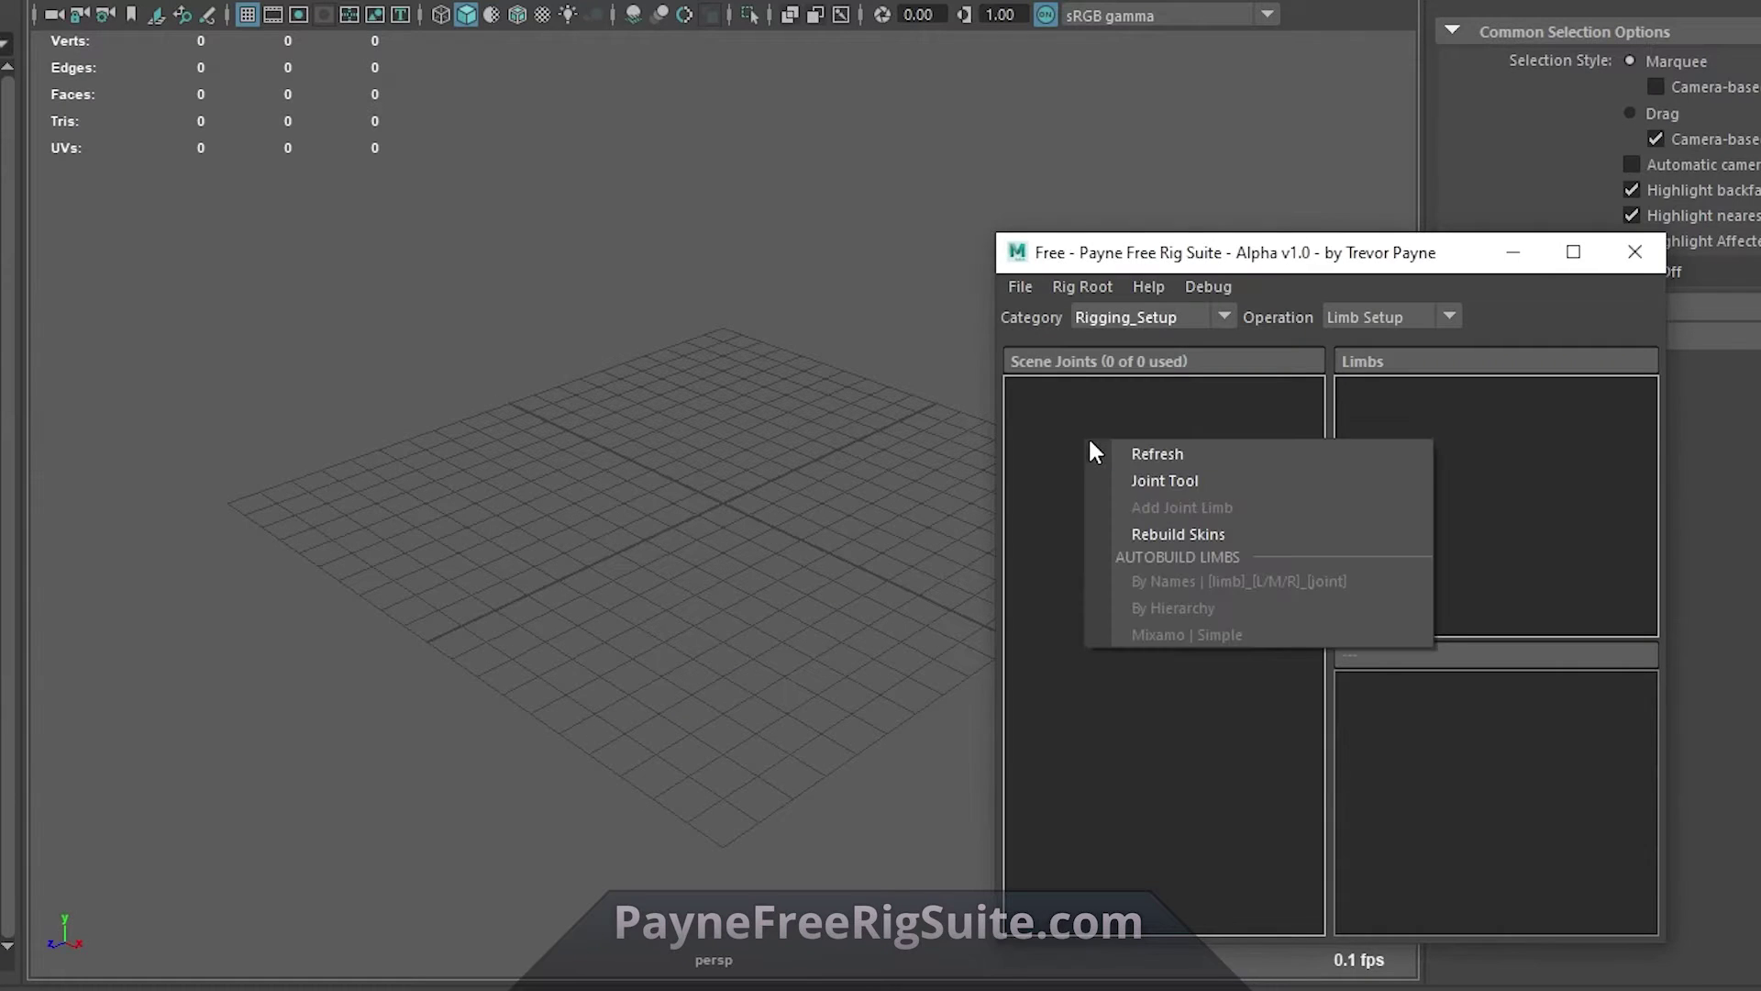
click(1210, 478)
click(818, 428)
click(572, 466)
click(555, 560)
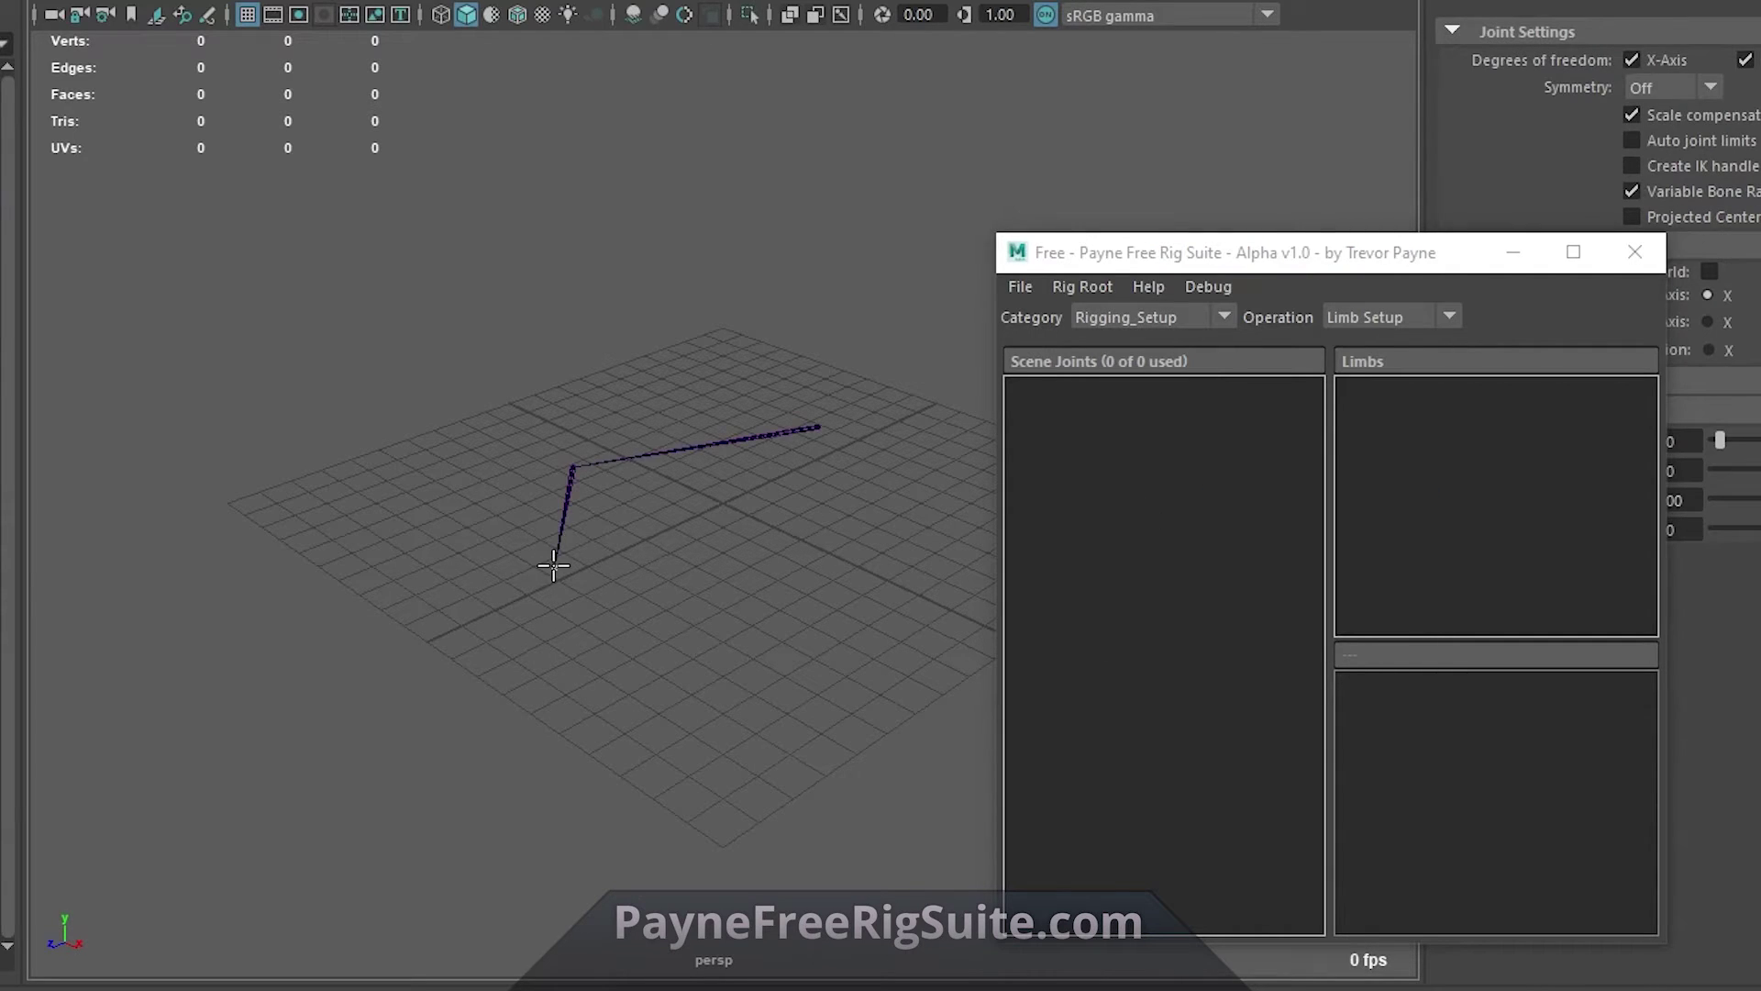
key(q)
Step: Draw a second three-joint chain in front of the first one and refresh the Scene Joints list
right_click(1137, 434)
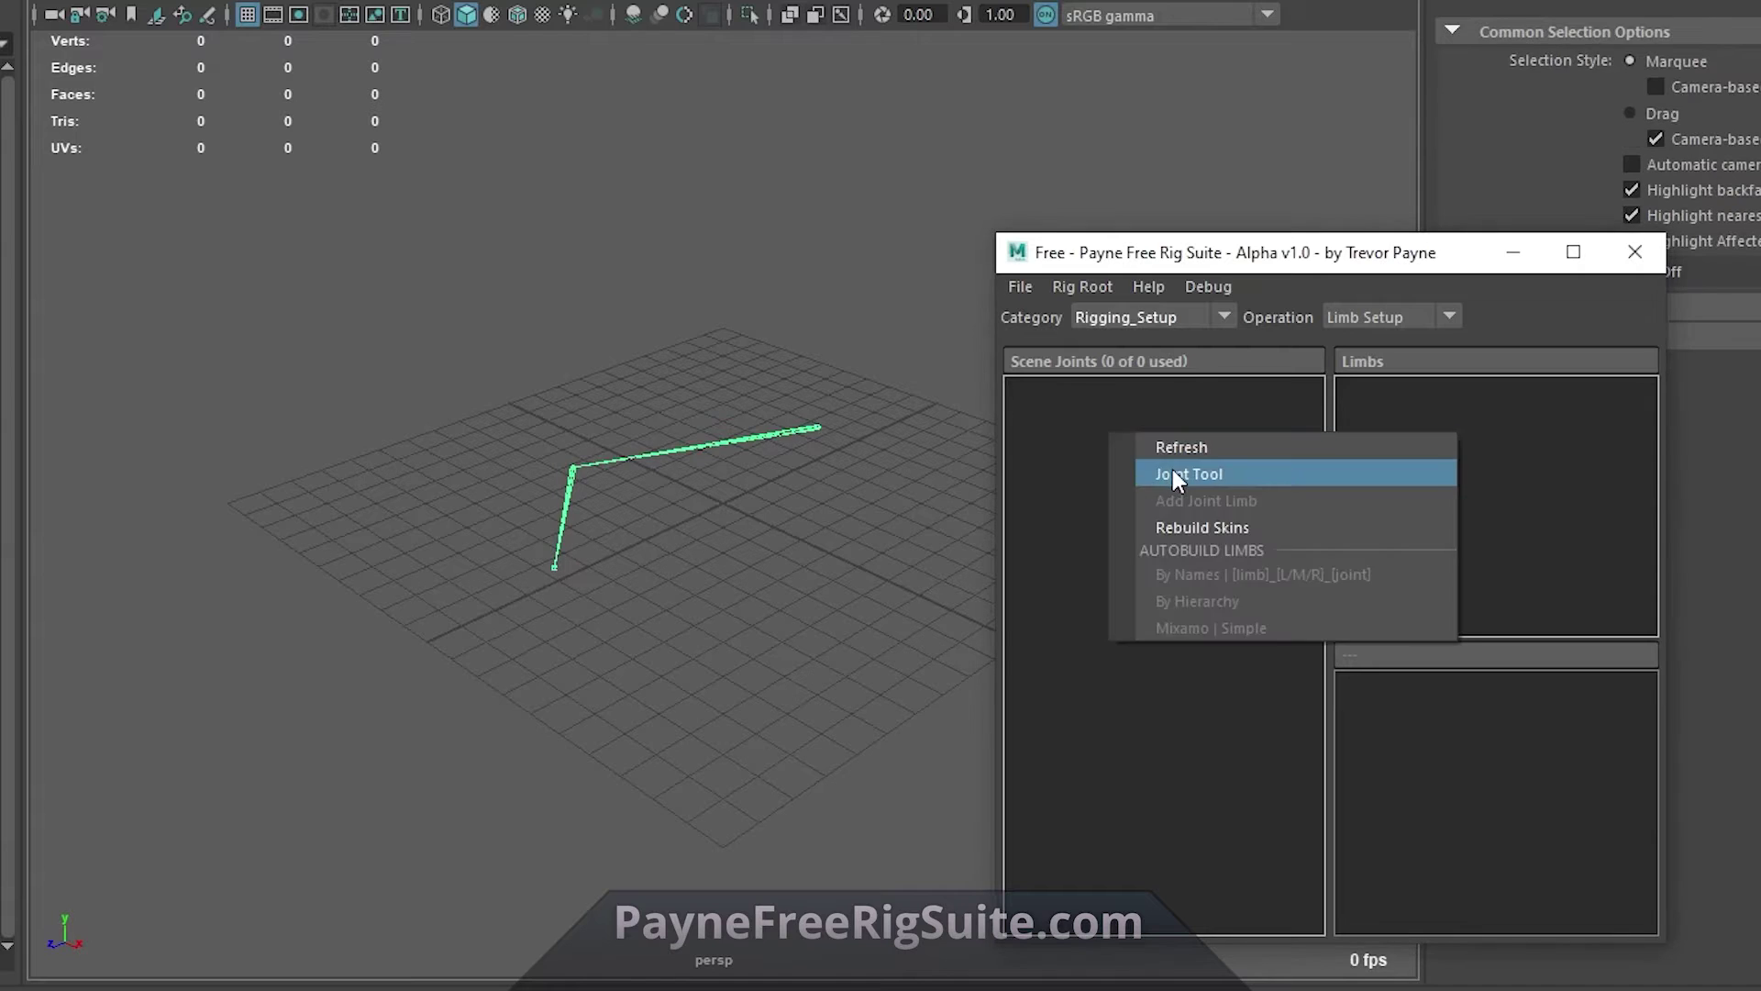
click(1173, 470)
click(899, 482)
click(778, 591)
click(605, 620)
key(q)
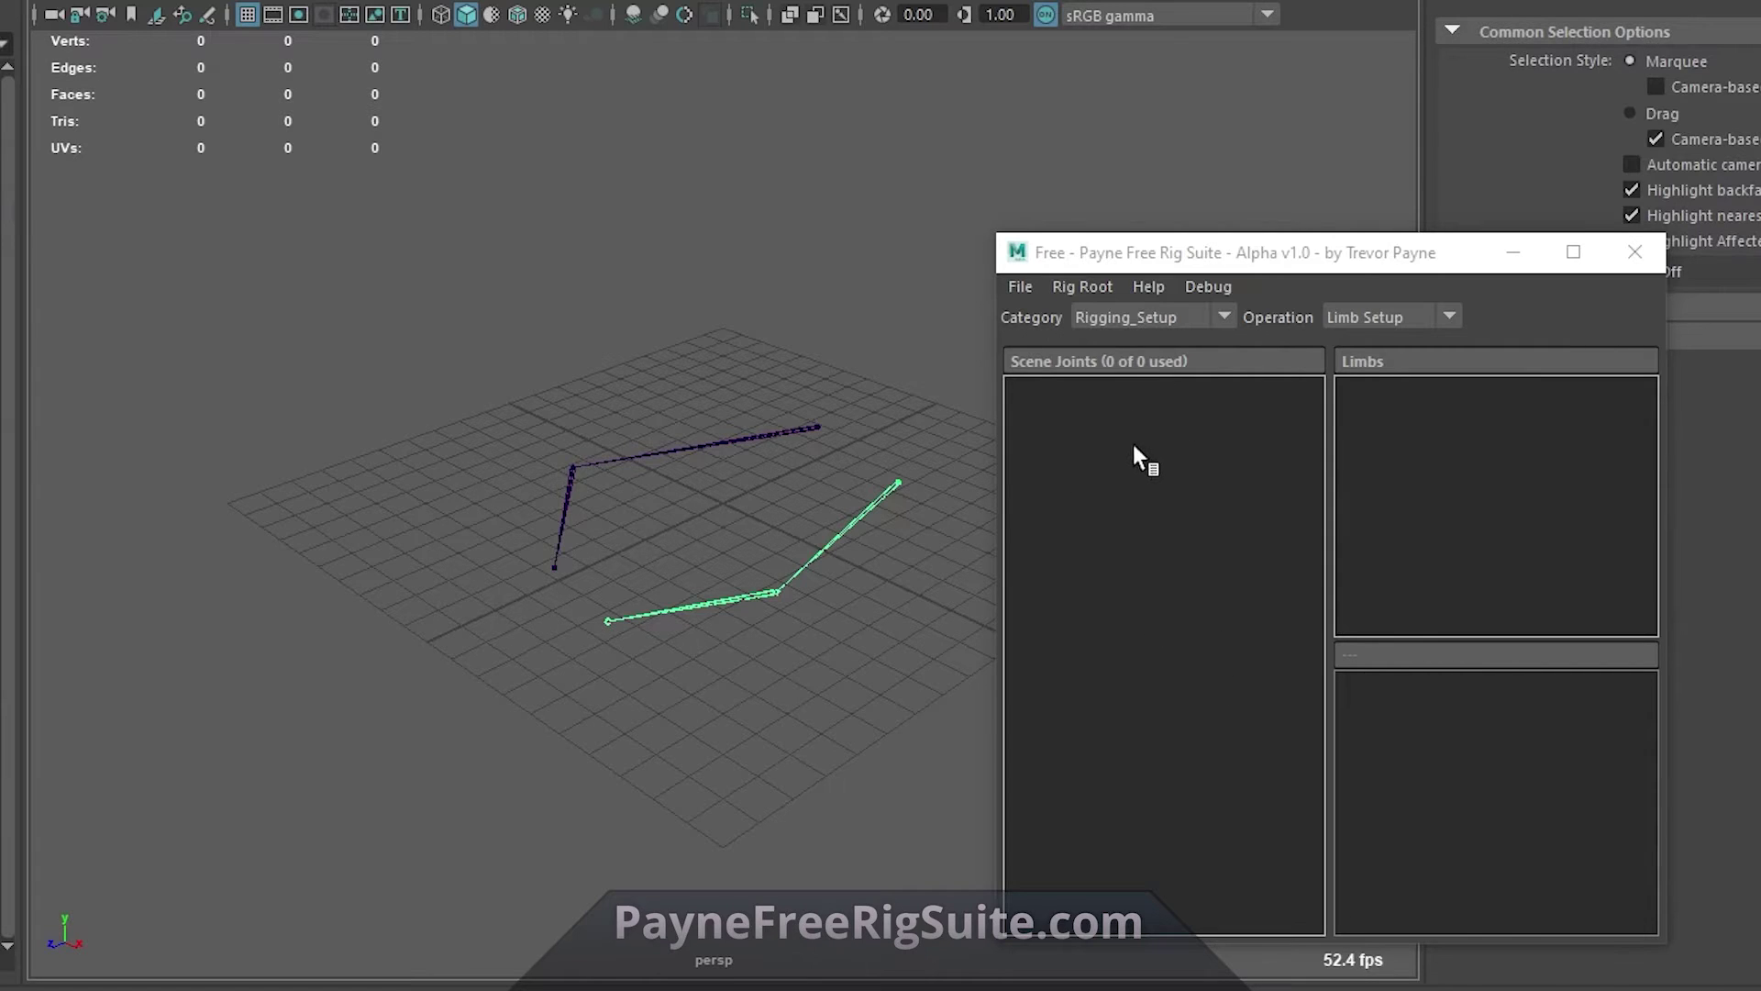
right_click(1135, 409)
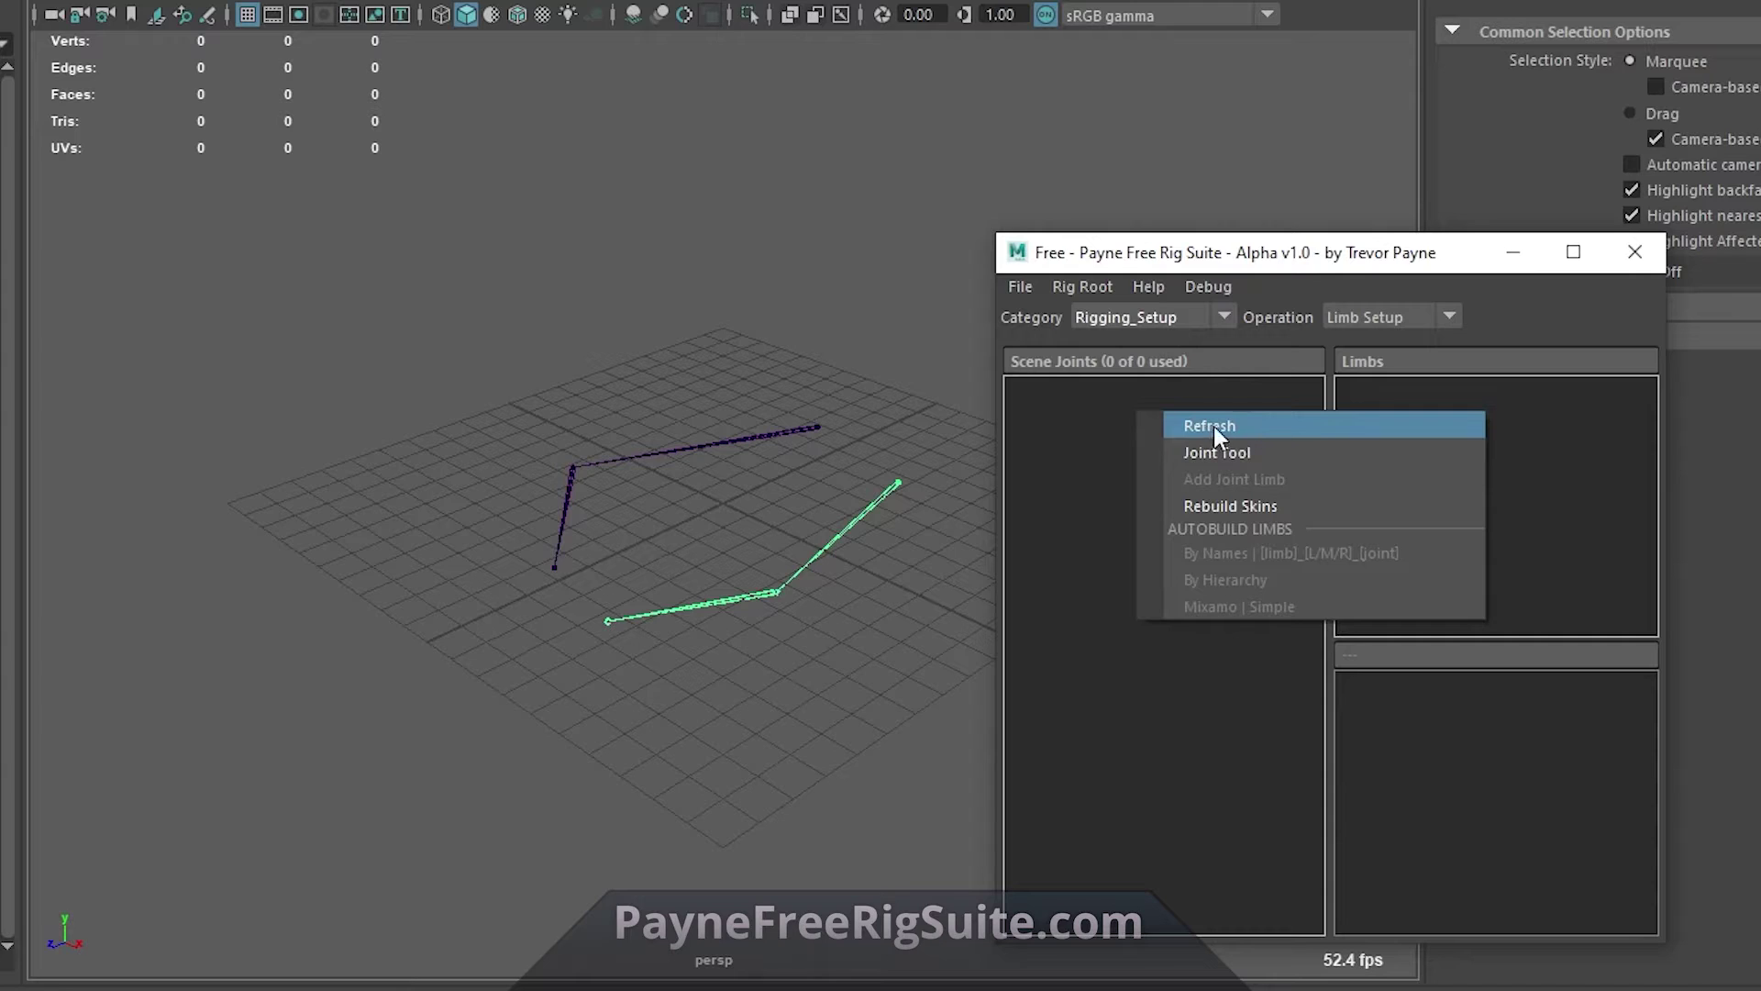
click(1247, 426)
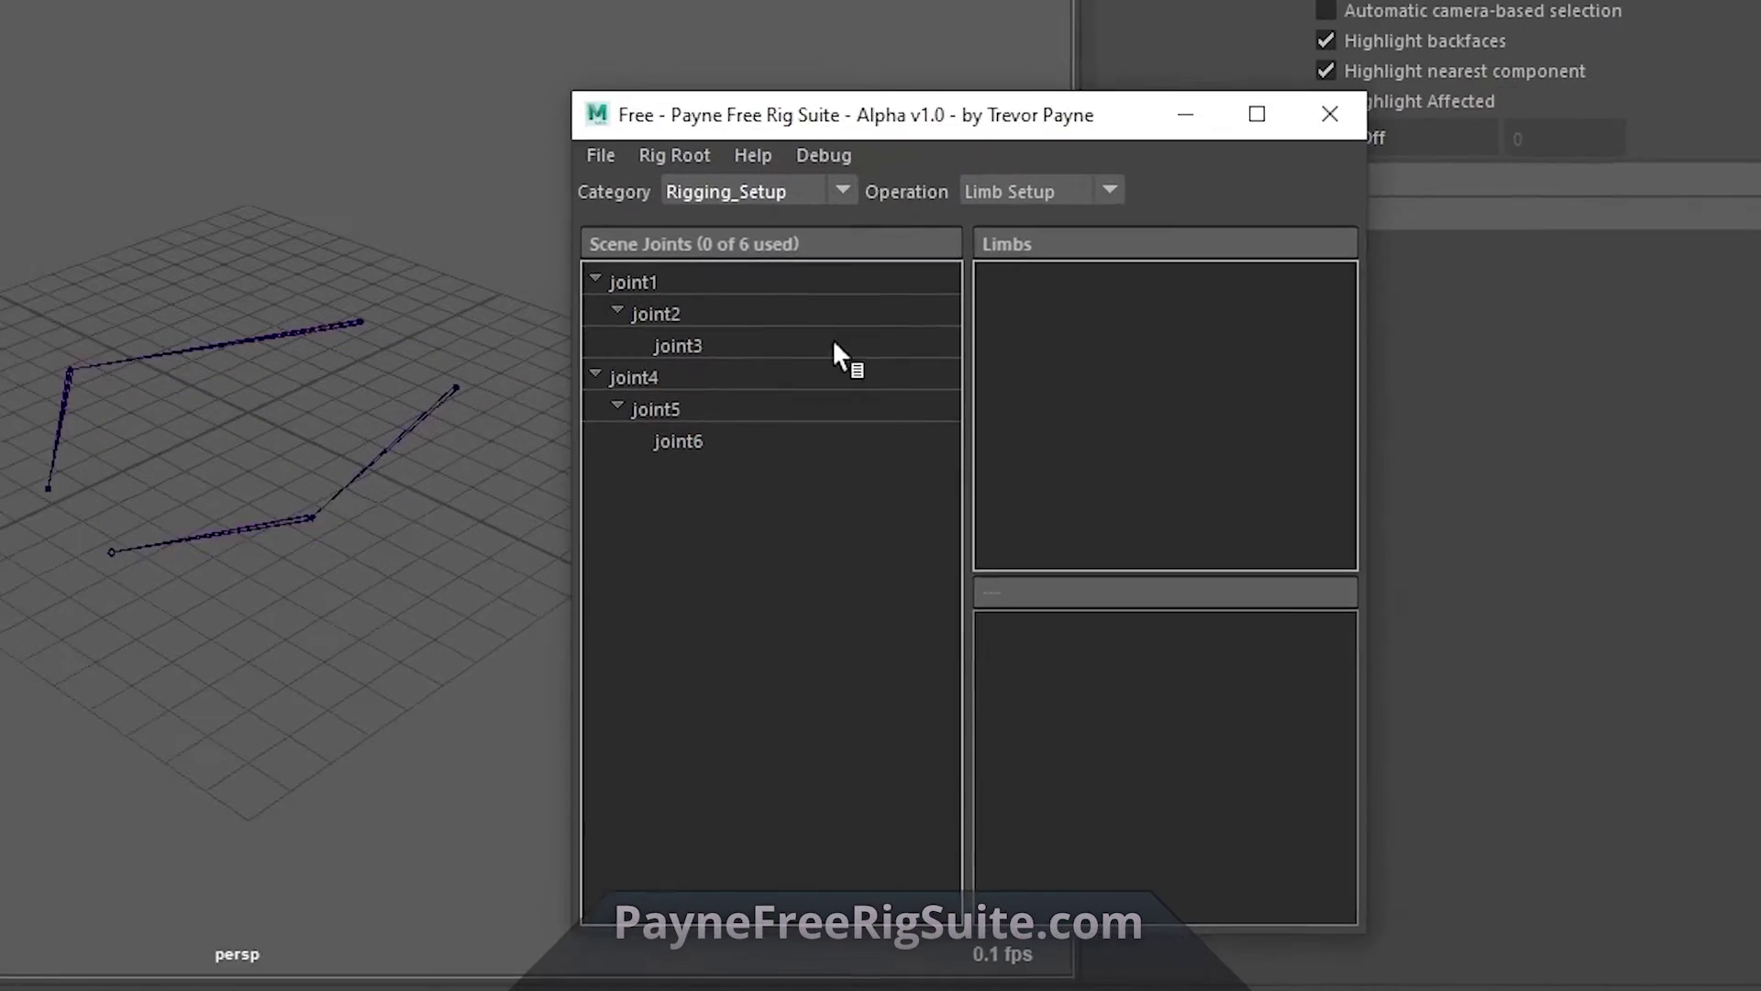
Step: Add a joint limb named Arm from joint1, joint2 and joint3
click(592, 254)
shift+click(587, 319)
right_click(591, 279)
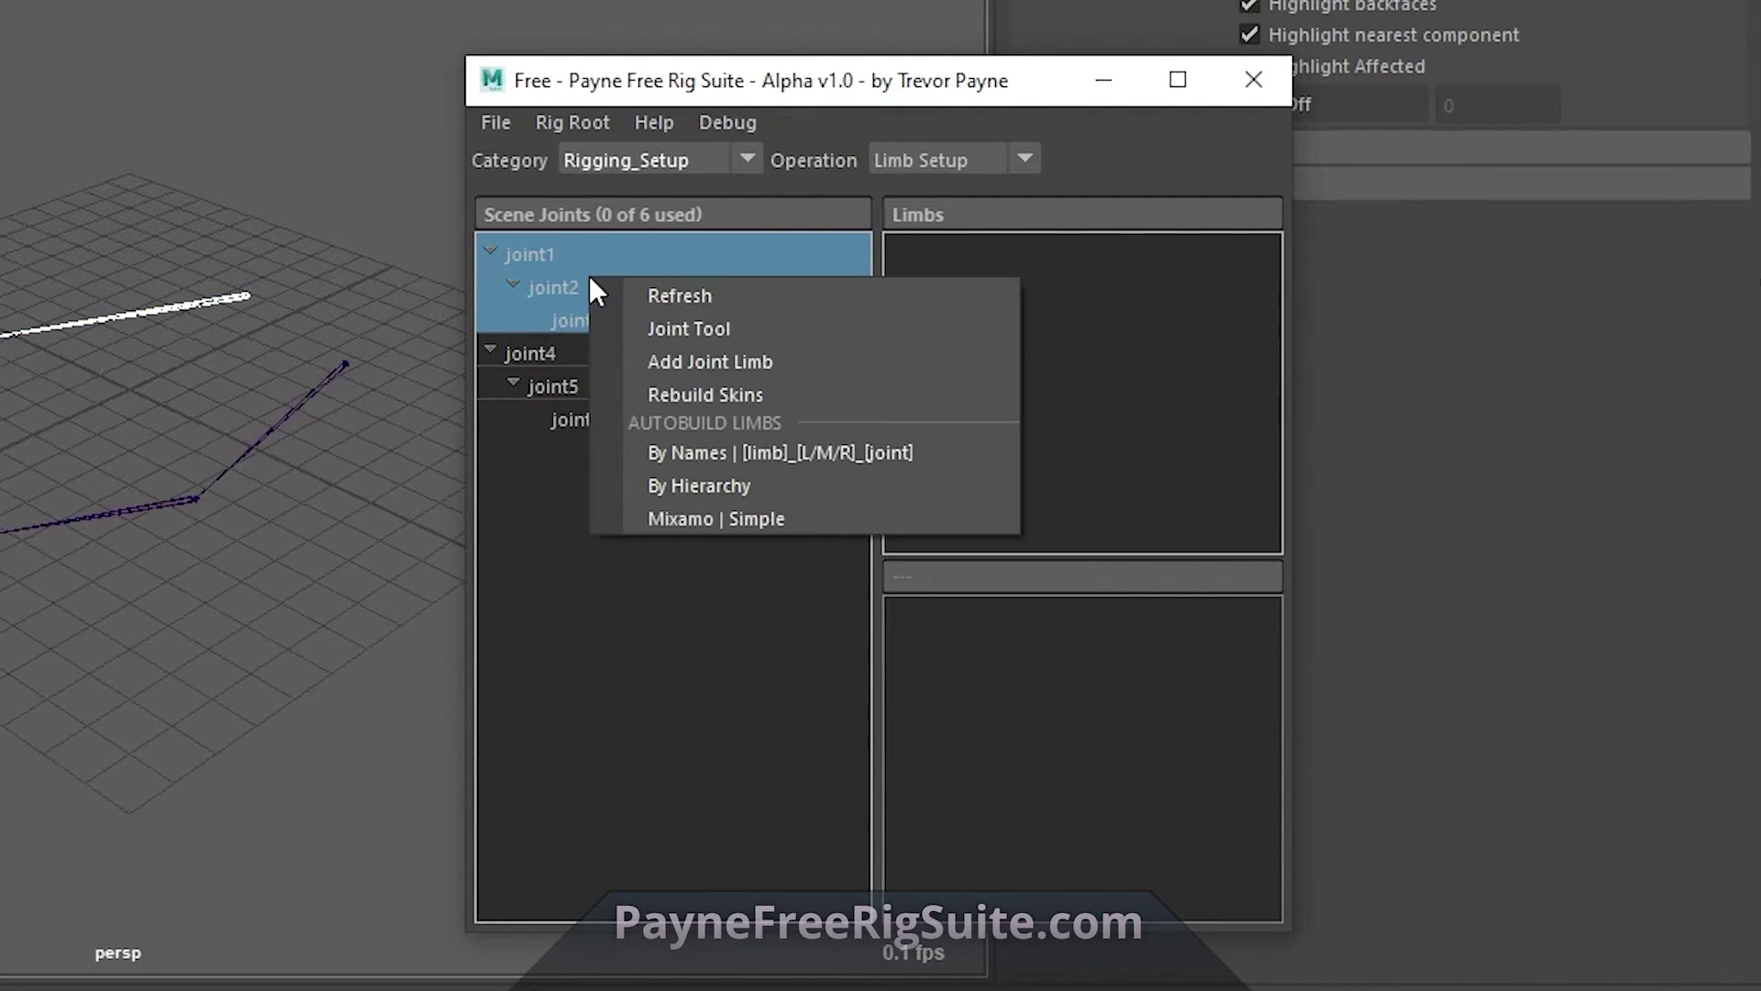
mouse_move(589, 275)
mouse_down()
mouse_move(624, 301)
mouse_move(592, 278)
mouse_up()
right_click(592, 277)
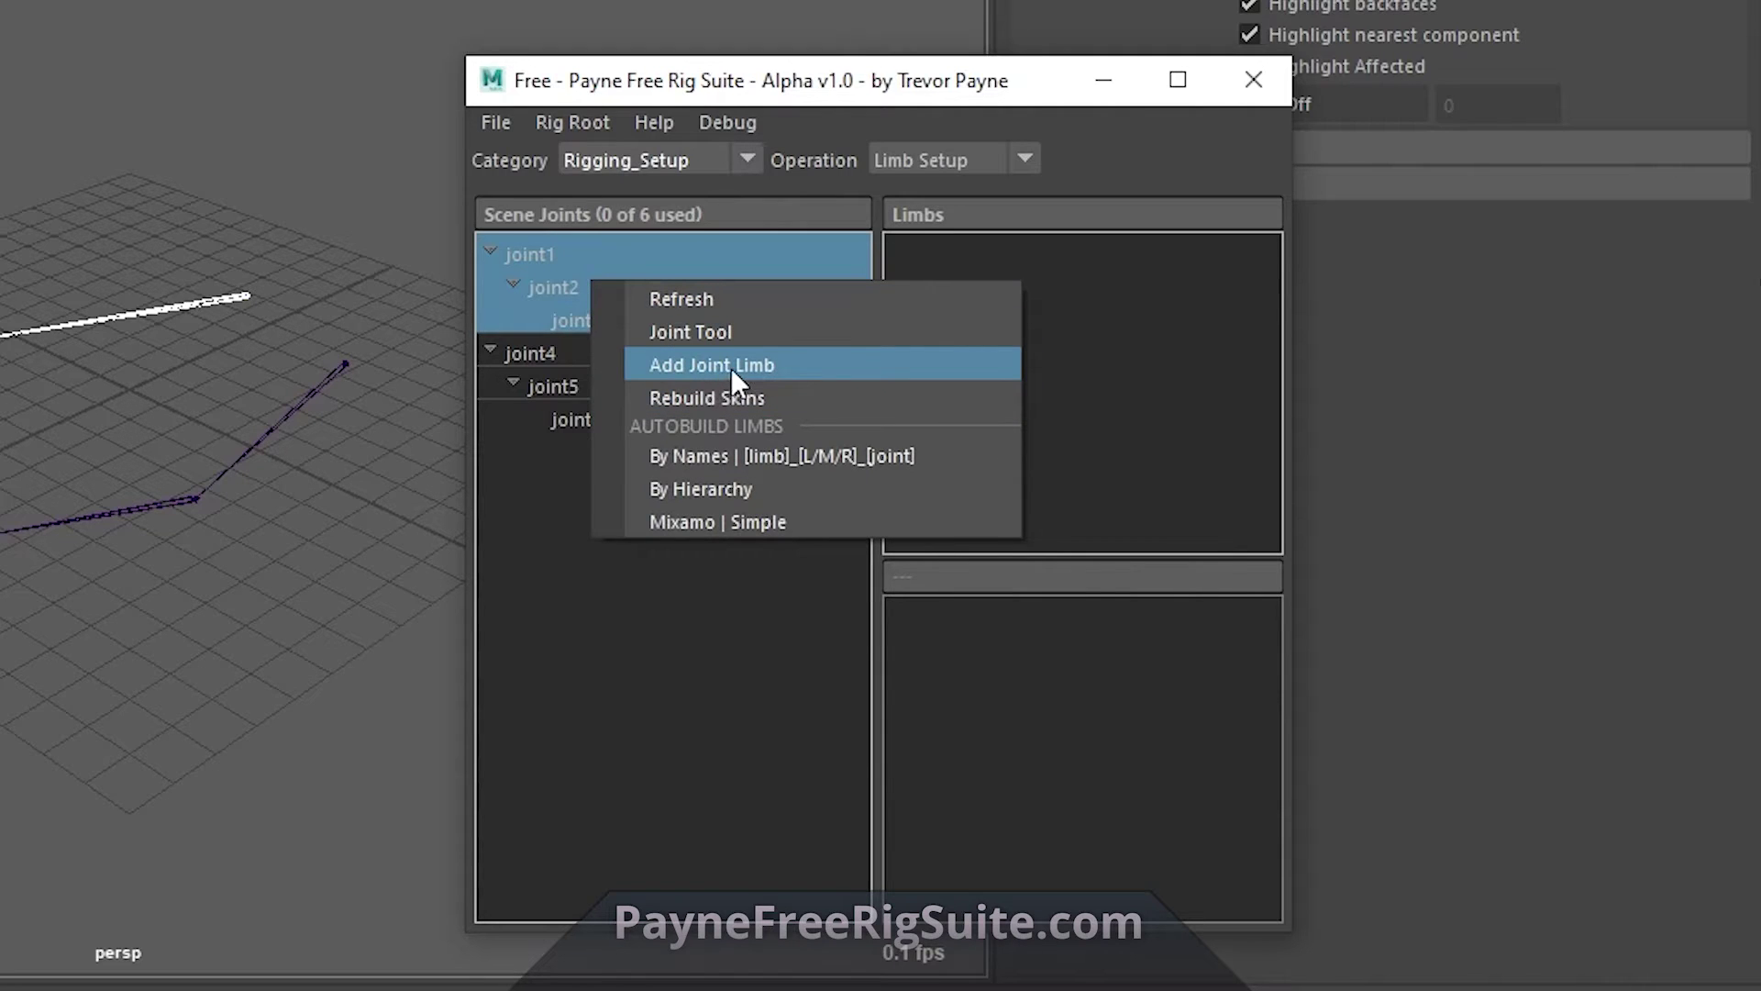
click(796, 367)
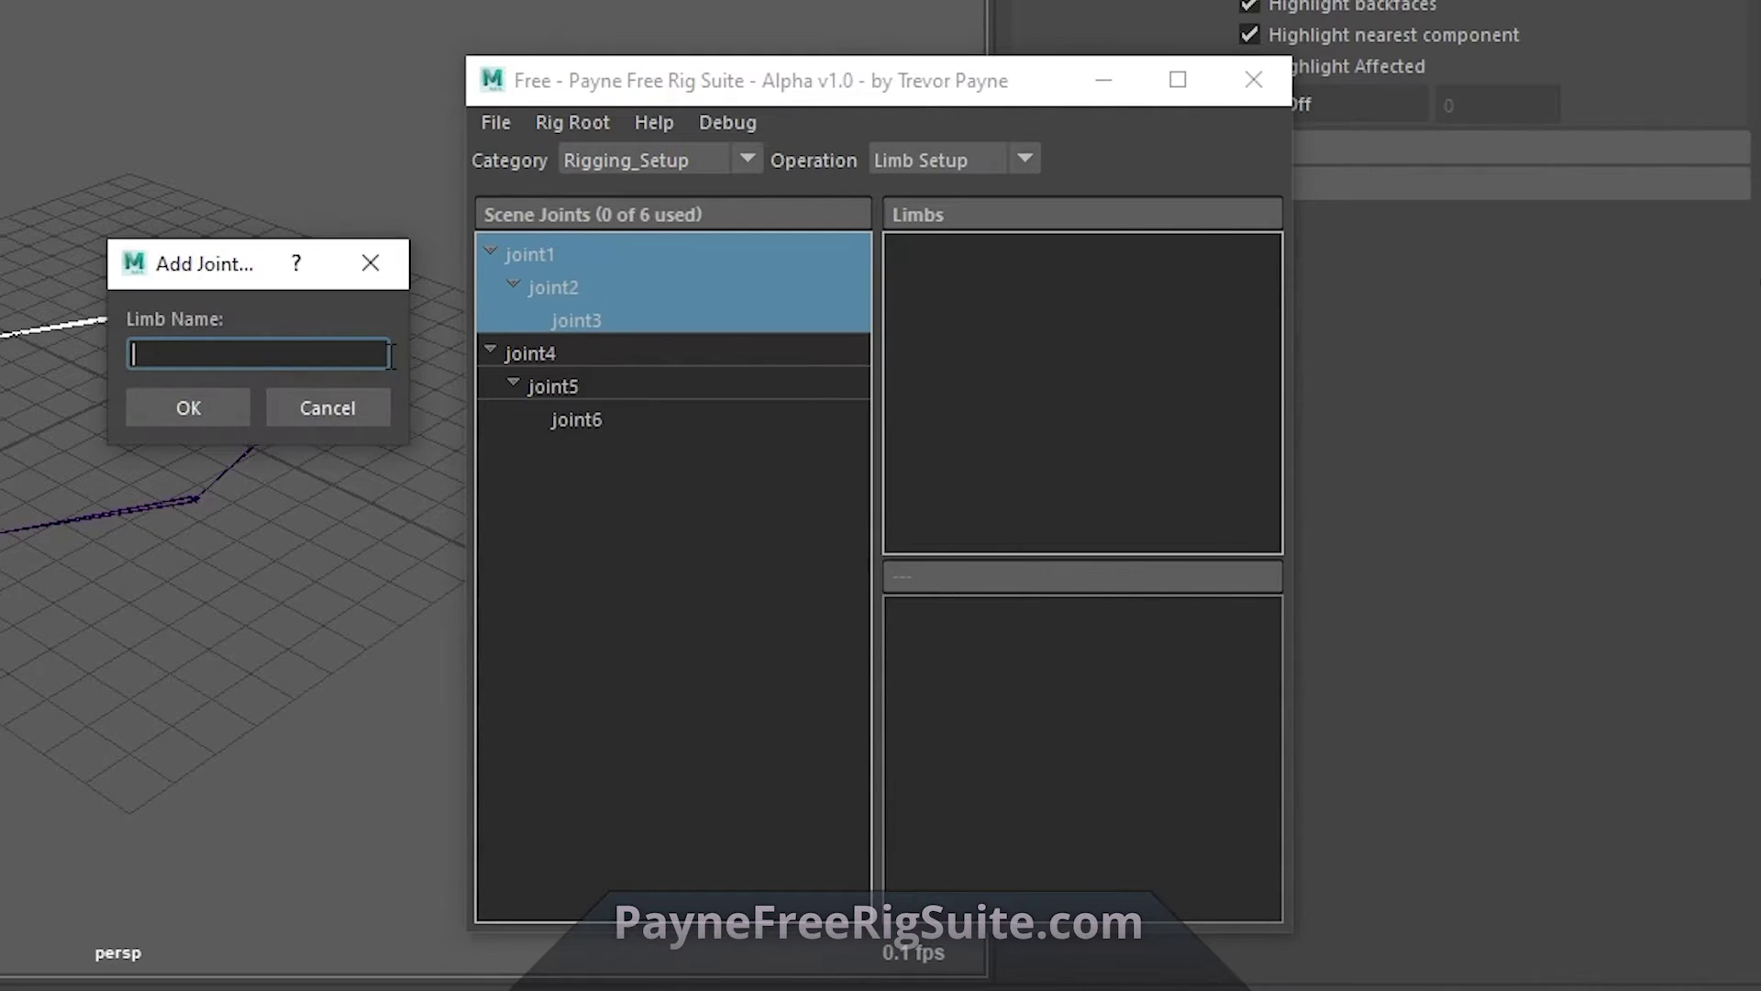
text(Arm)
key(Return)
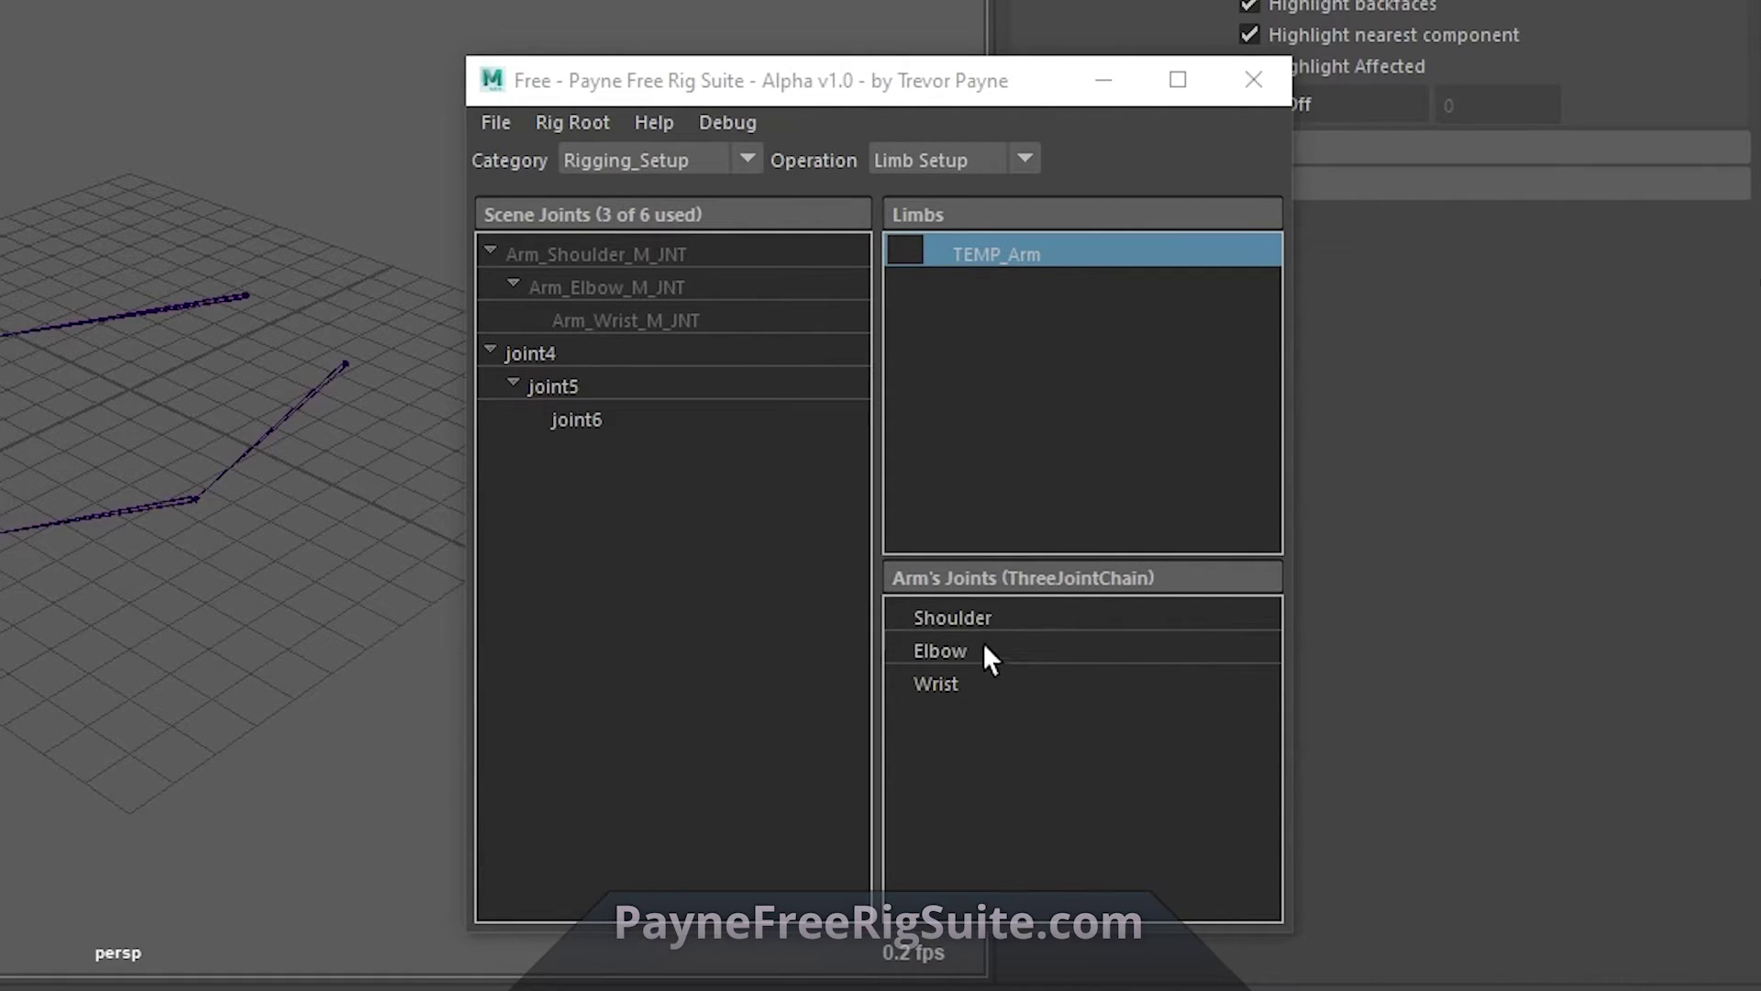
Step: Autobuild a limb by hierarchy from the unused chain joint4 to joint6
click(970, 684)
click(998, 444)
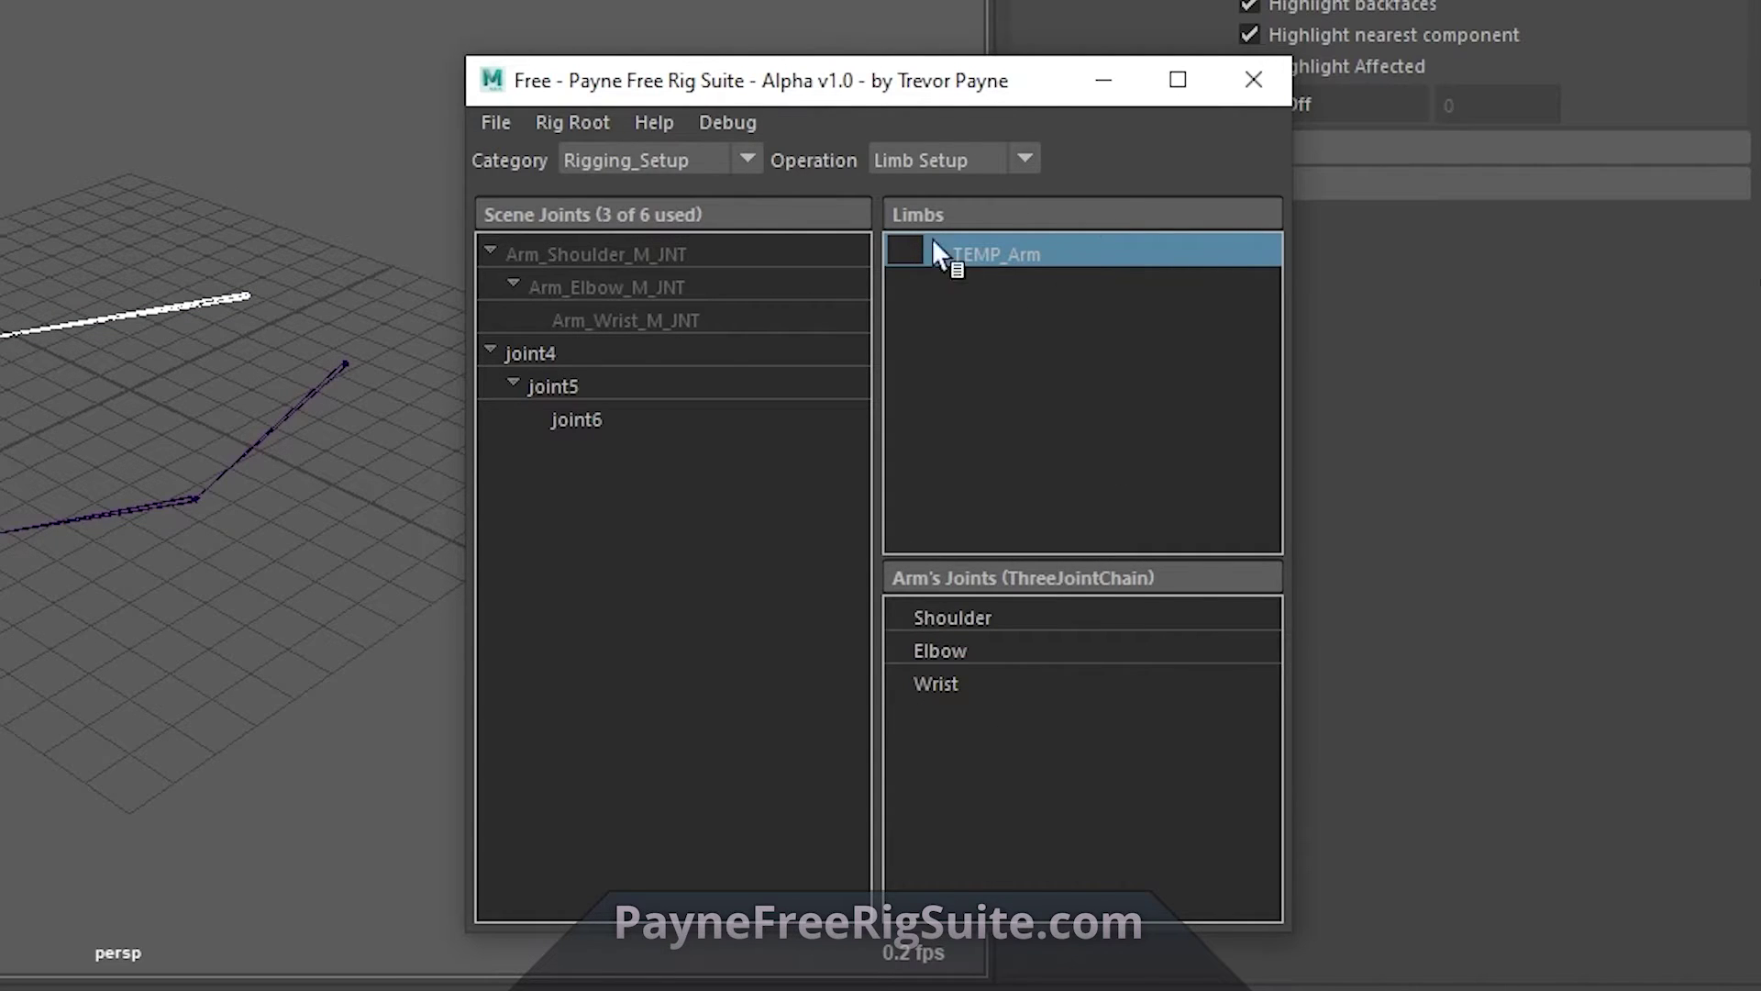
click(563, 466)
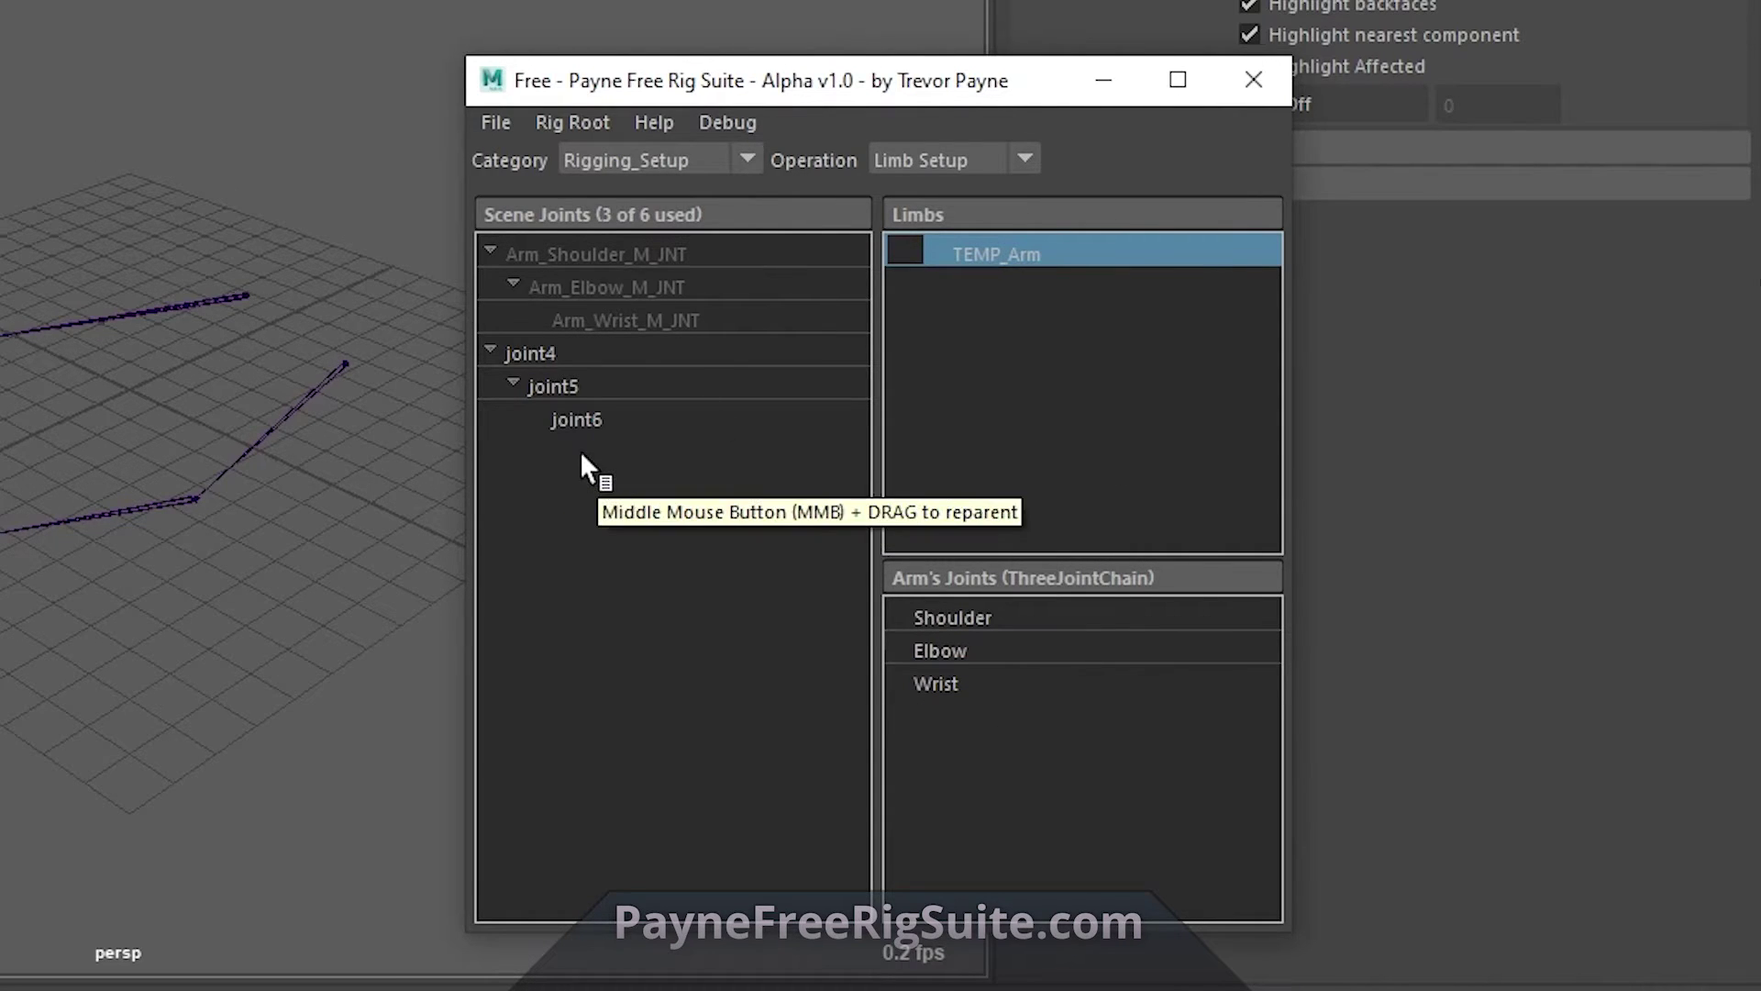
right_click(560, 470)
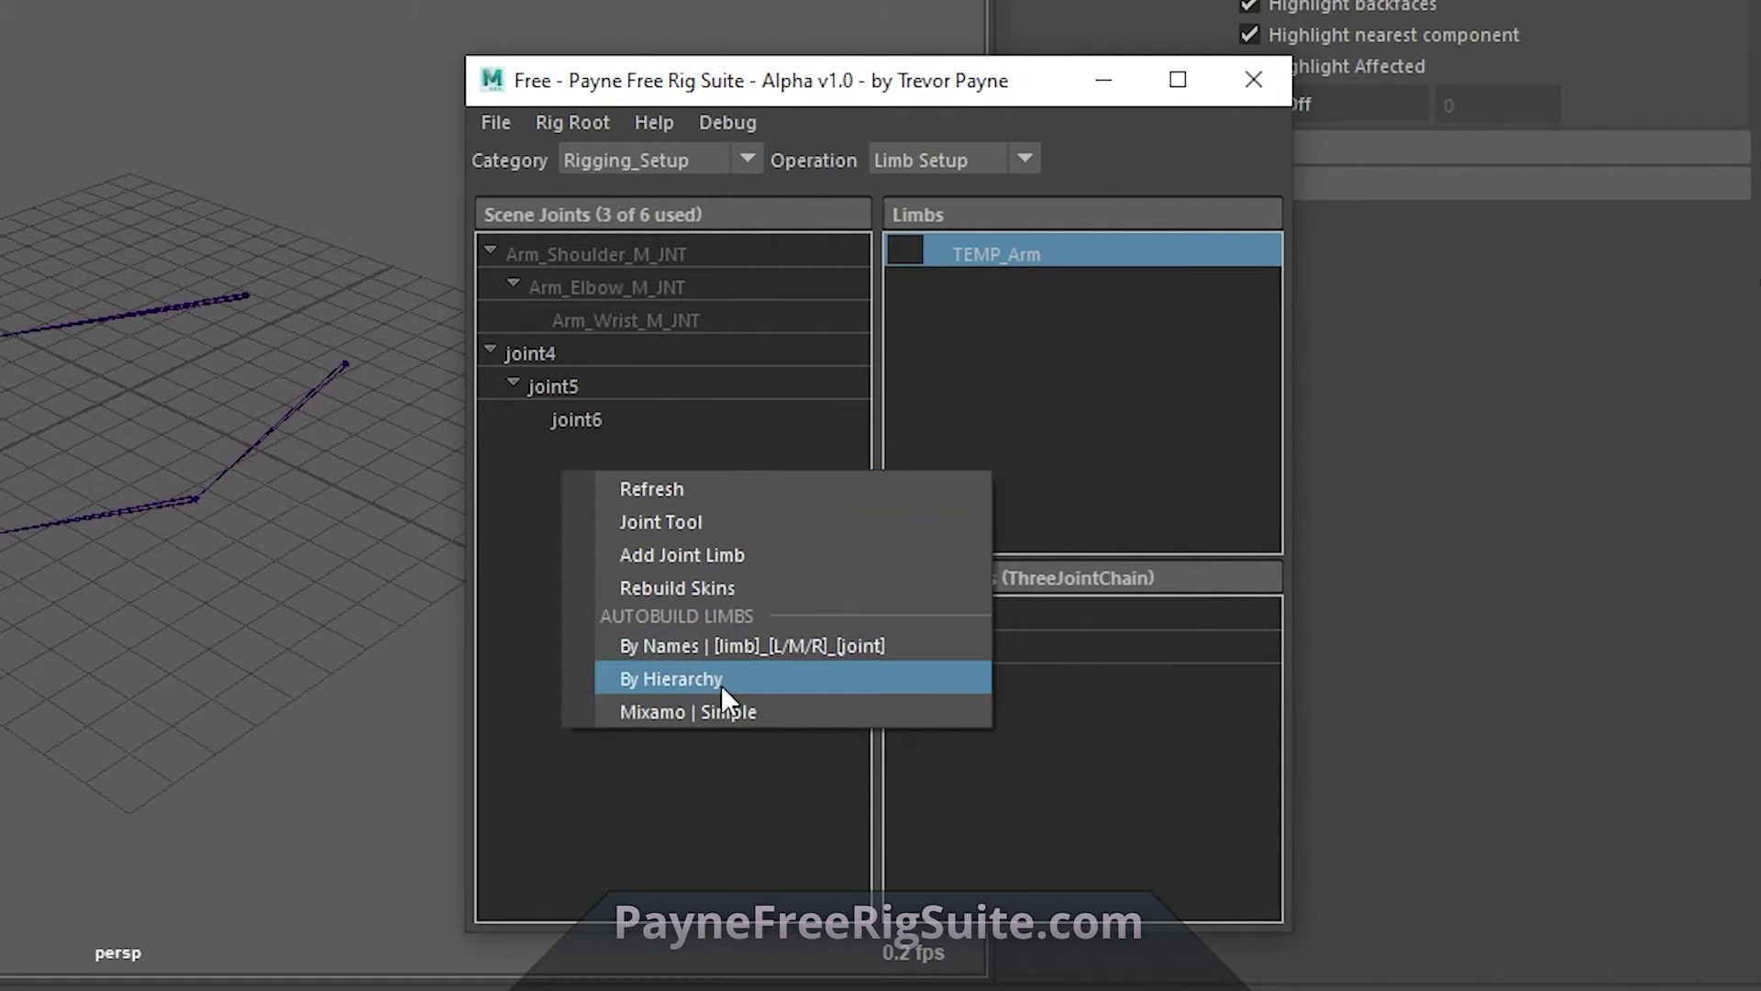
click(679, 679)
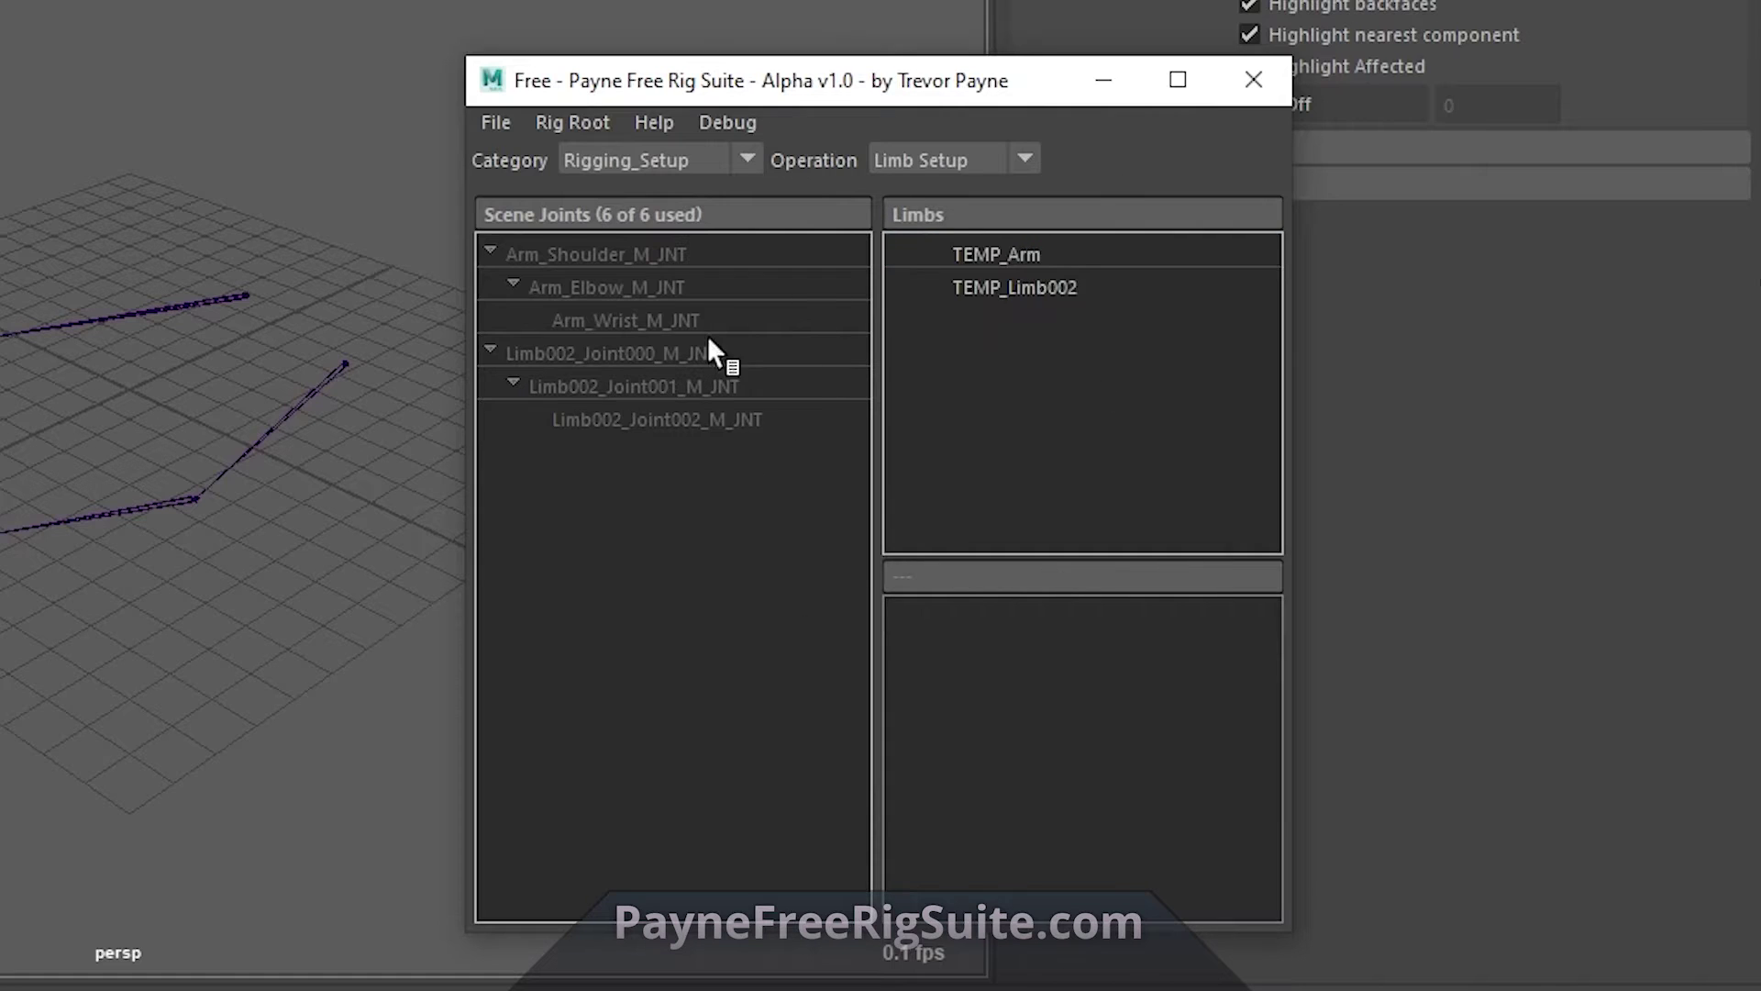
Step: Rename the TEMP_Limb002 limb to Arm so that it mirrors the existing Arm limb
click(1038, 290)
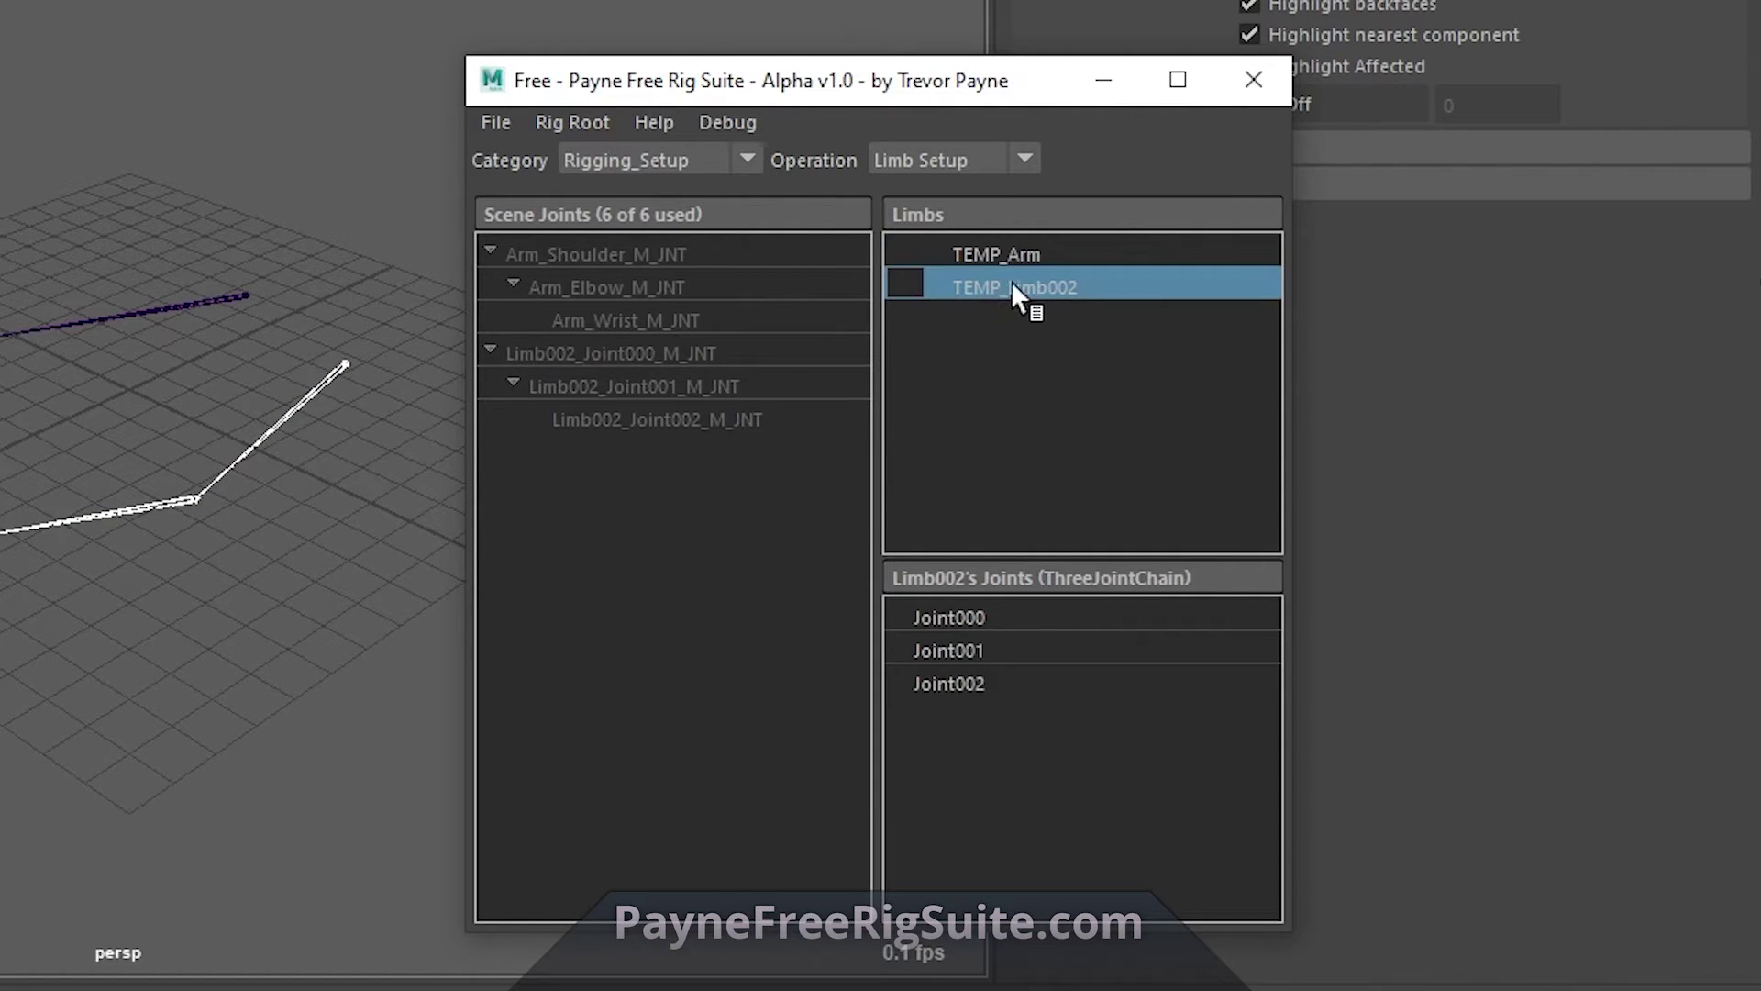
double_click(1060, 285)
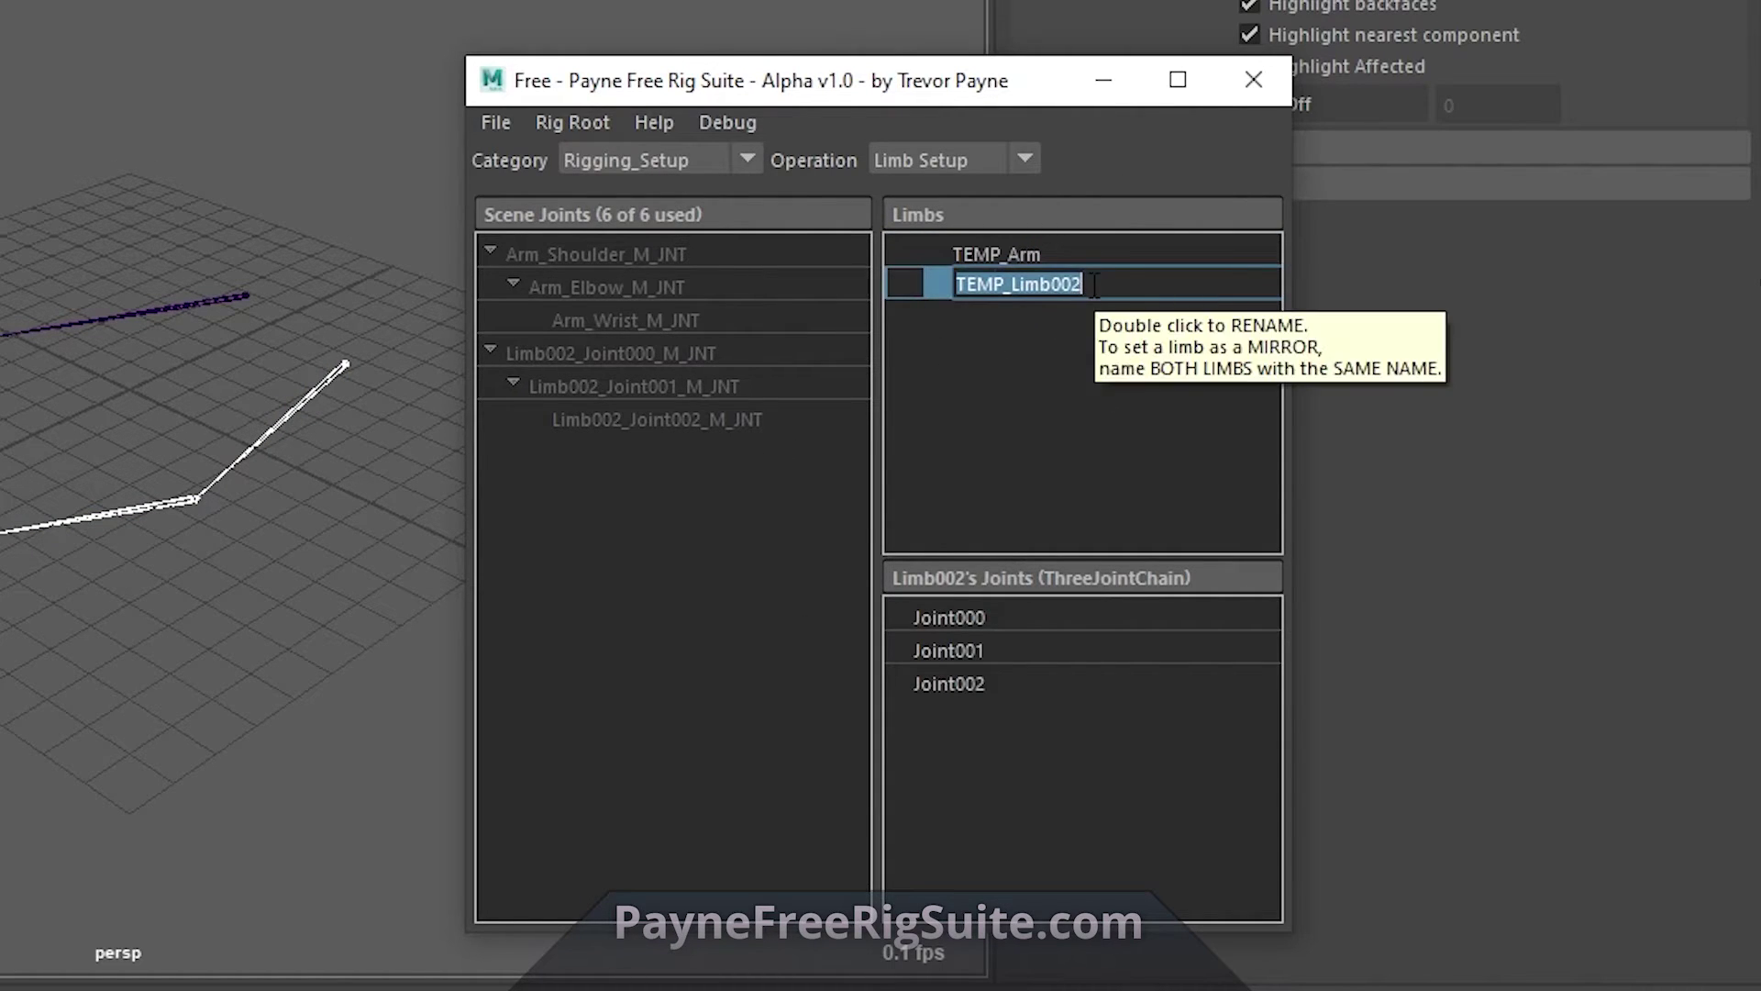
text(Arm)
key(Return)
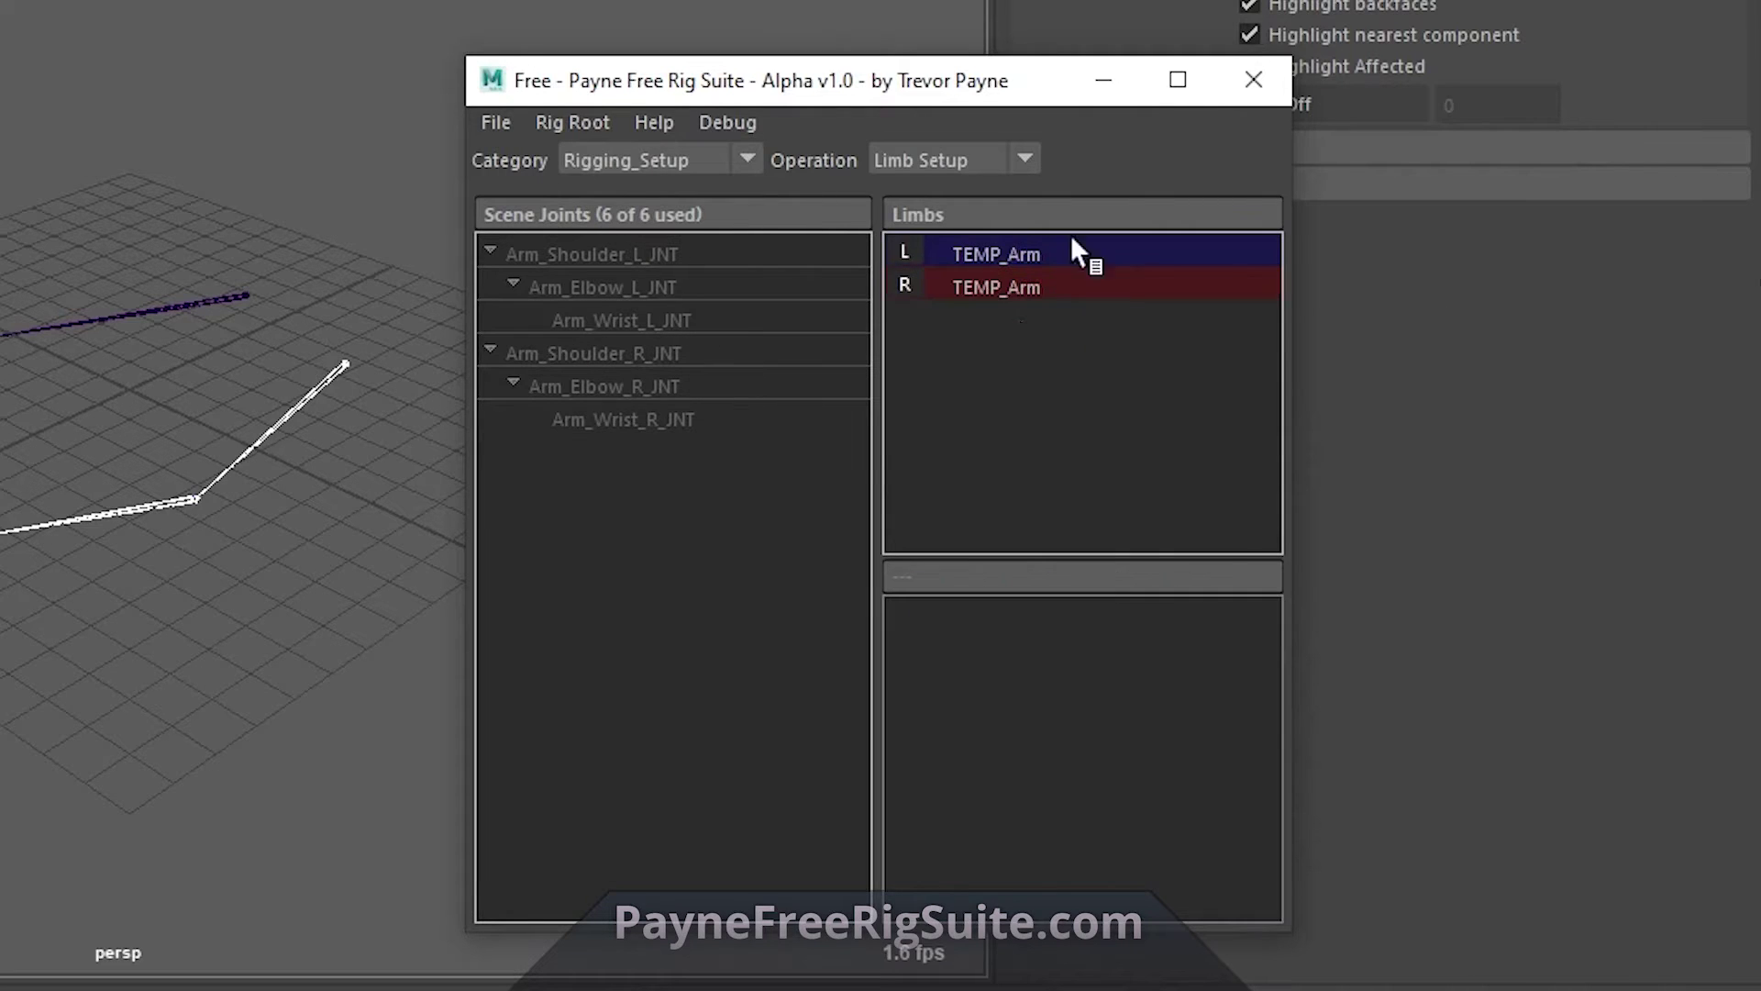
Step: Examine the left and right Arm limbs and their joints by selecting them separately and together
click(1048, 287)
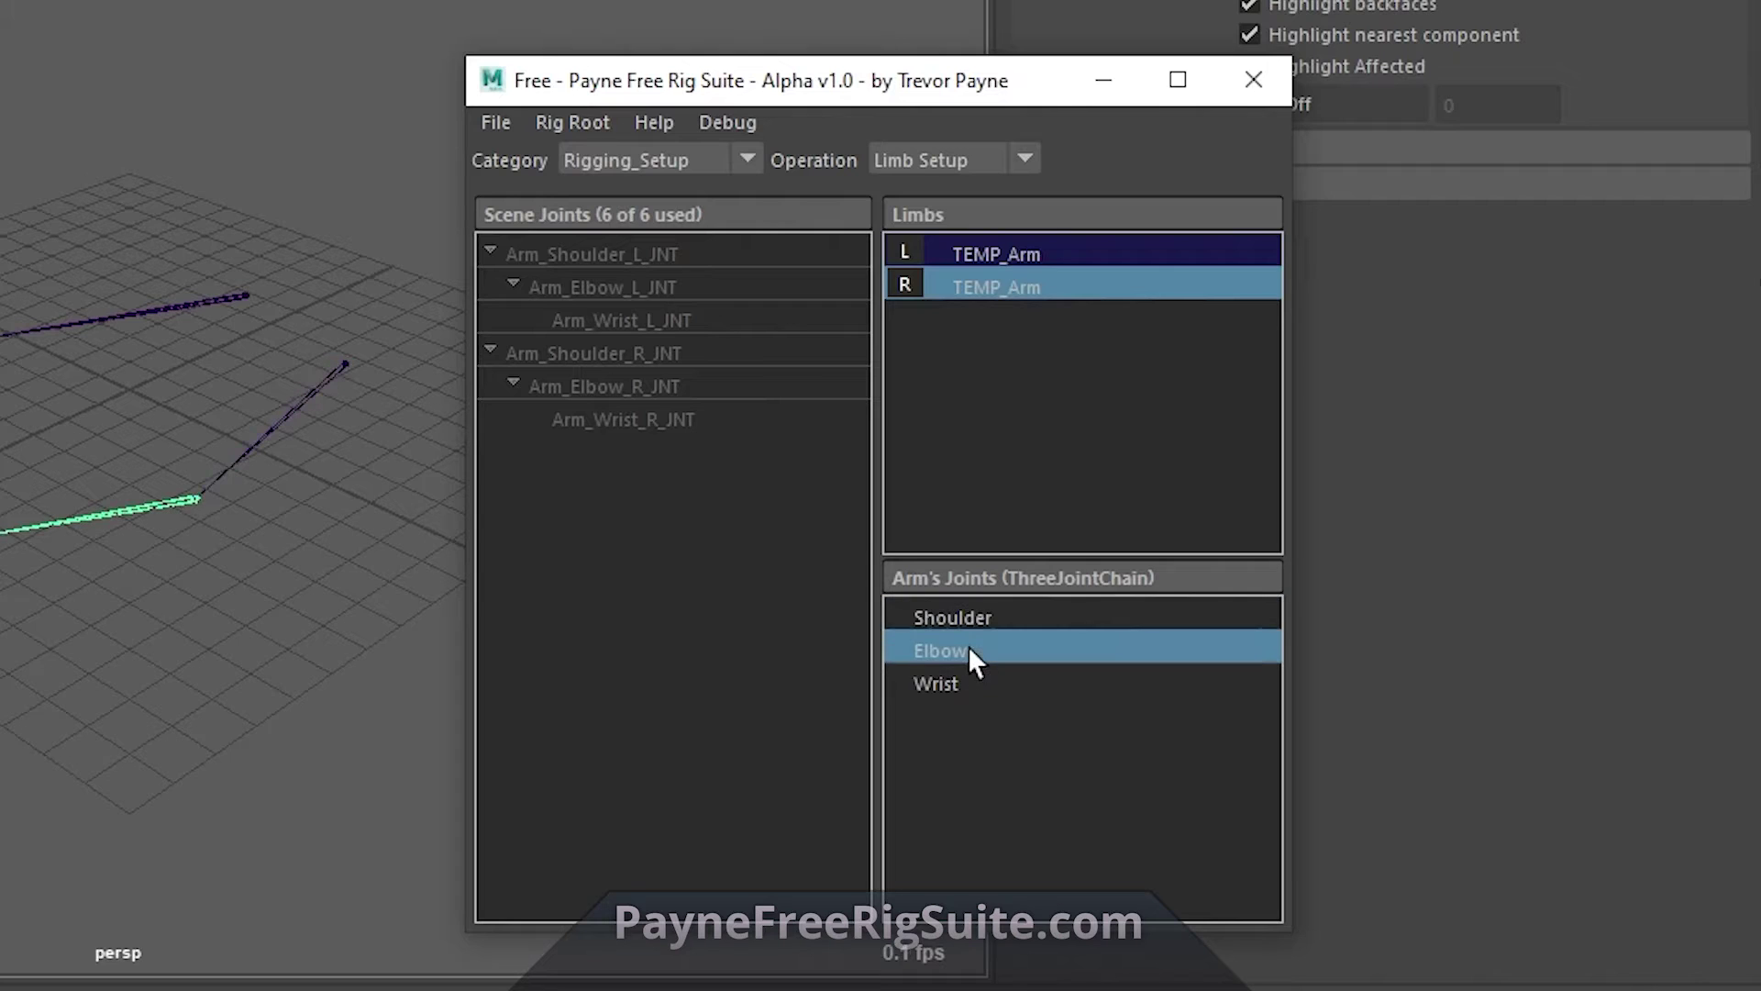
click(1036, 290)
click(1059, 253)
ctrl+click(1067, 287)
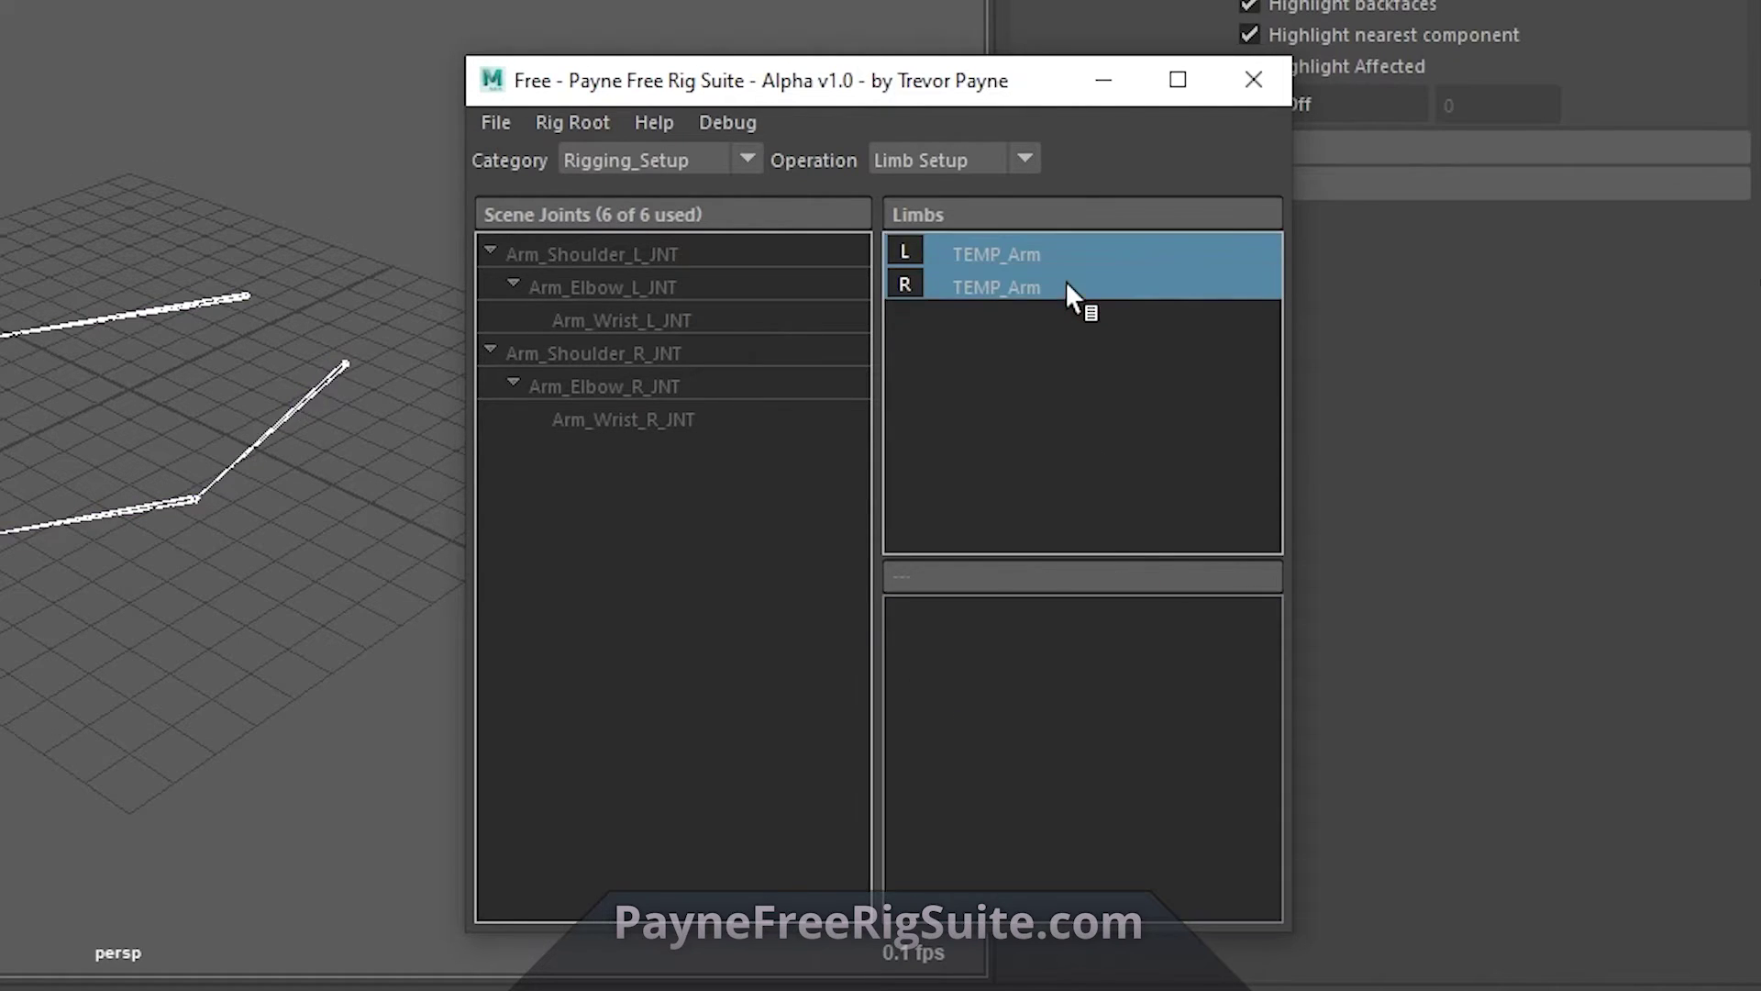
ctrl+click(1046, 285)
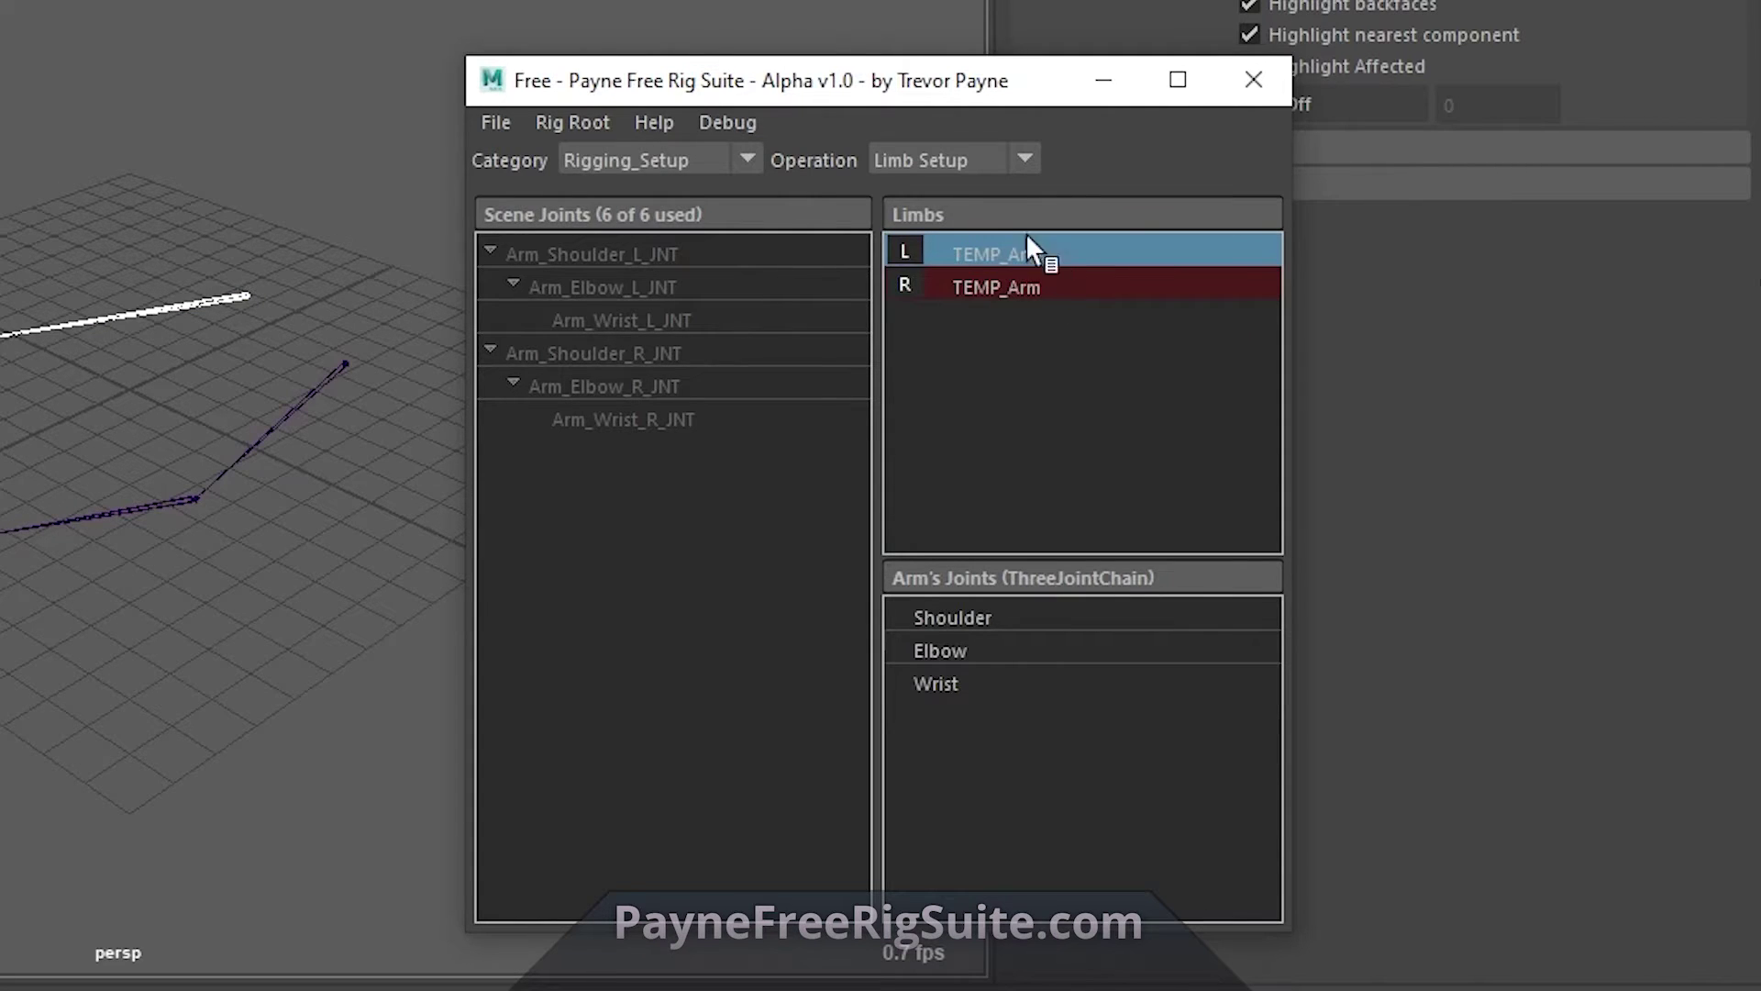
click(1064, 284)
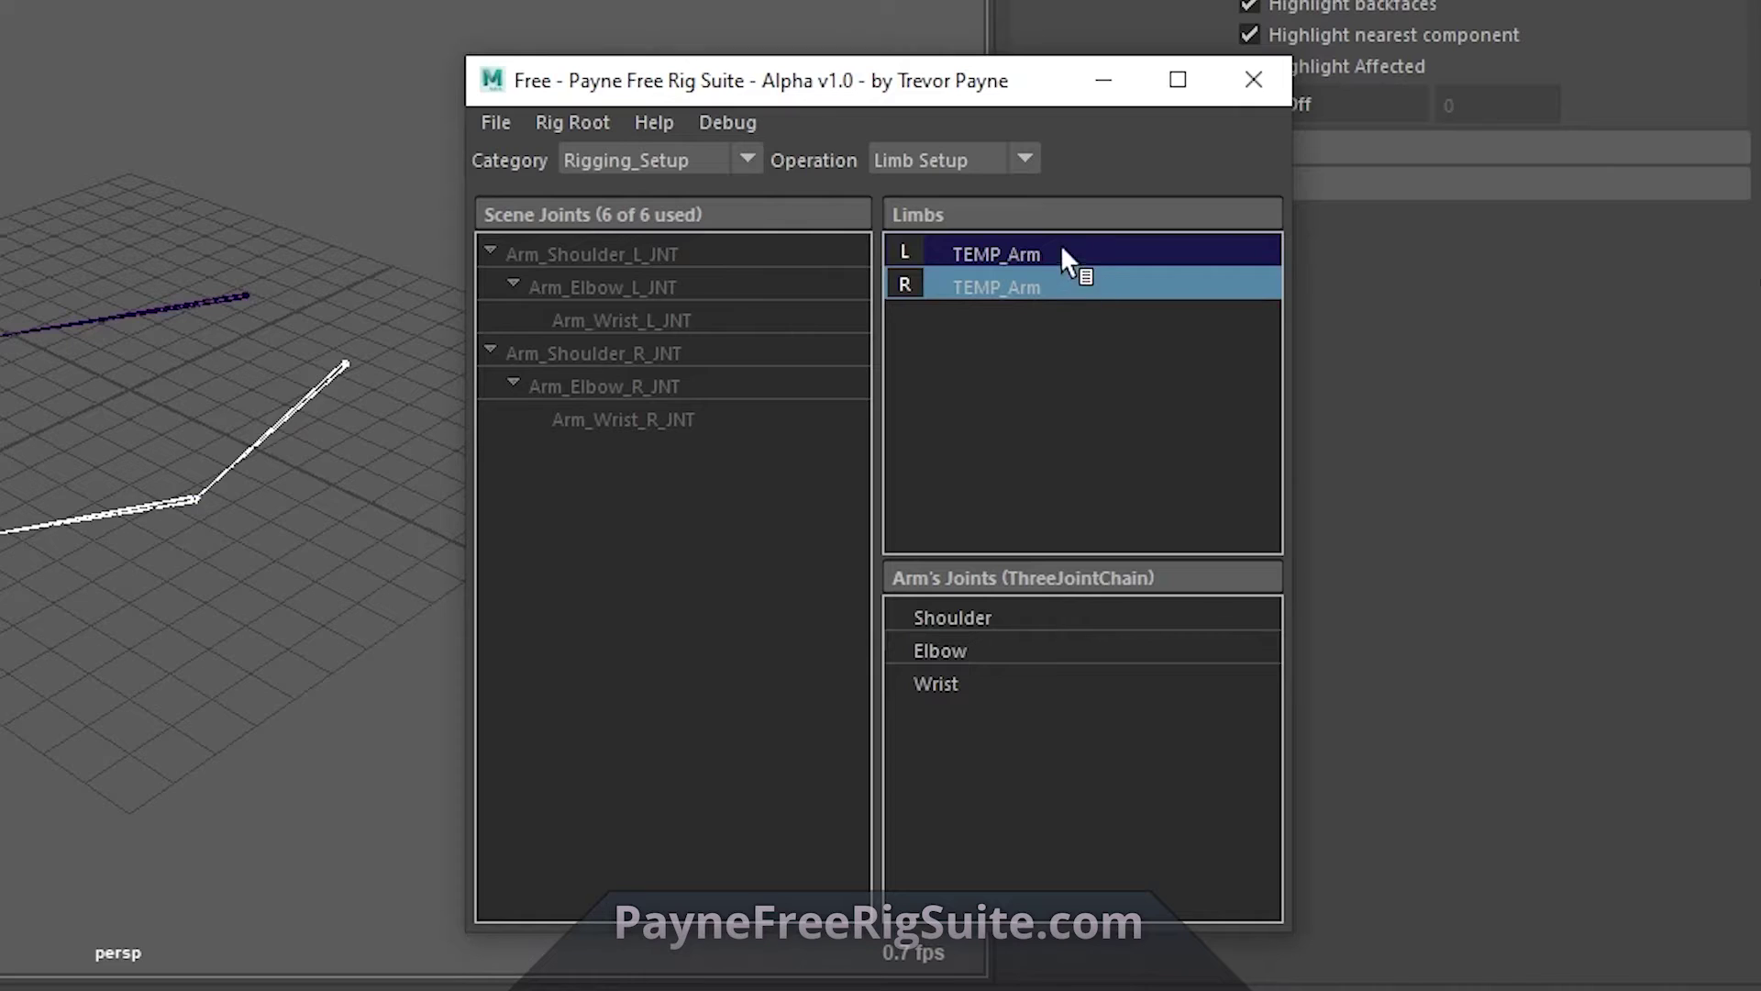
click(1064, 254)
Step: Rename the Shoulder joint of the right Arm limb to aaa
click(1046, 280)
double_click(1003, 620)
text(aaa)
click(888, 362)
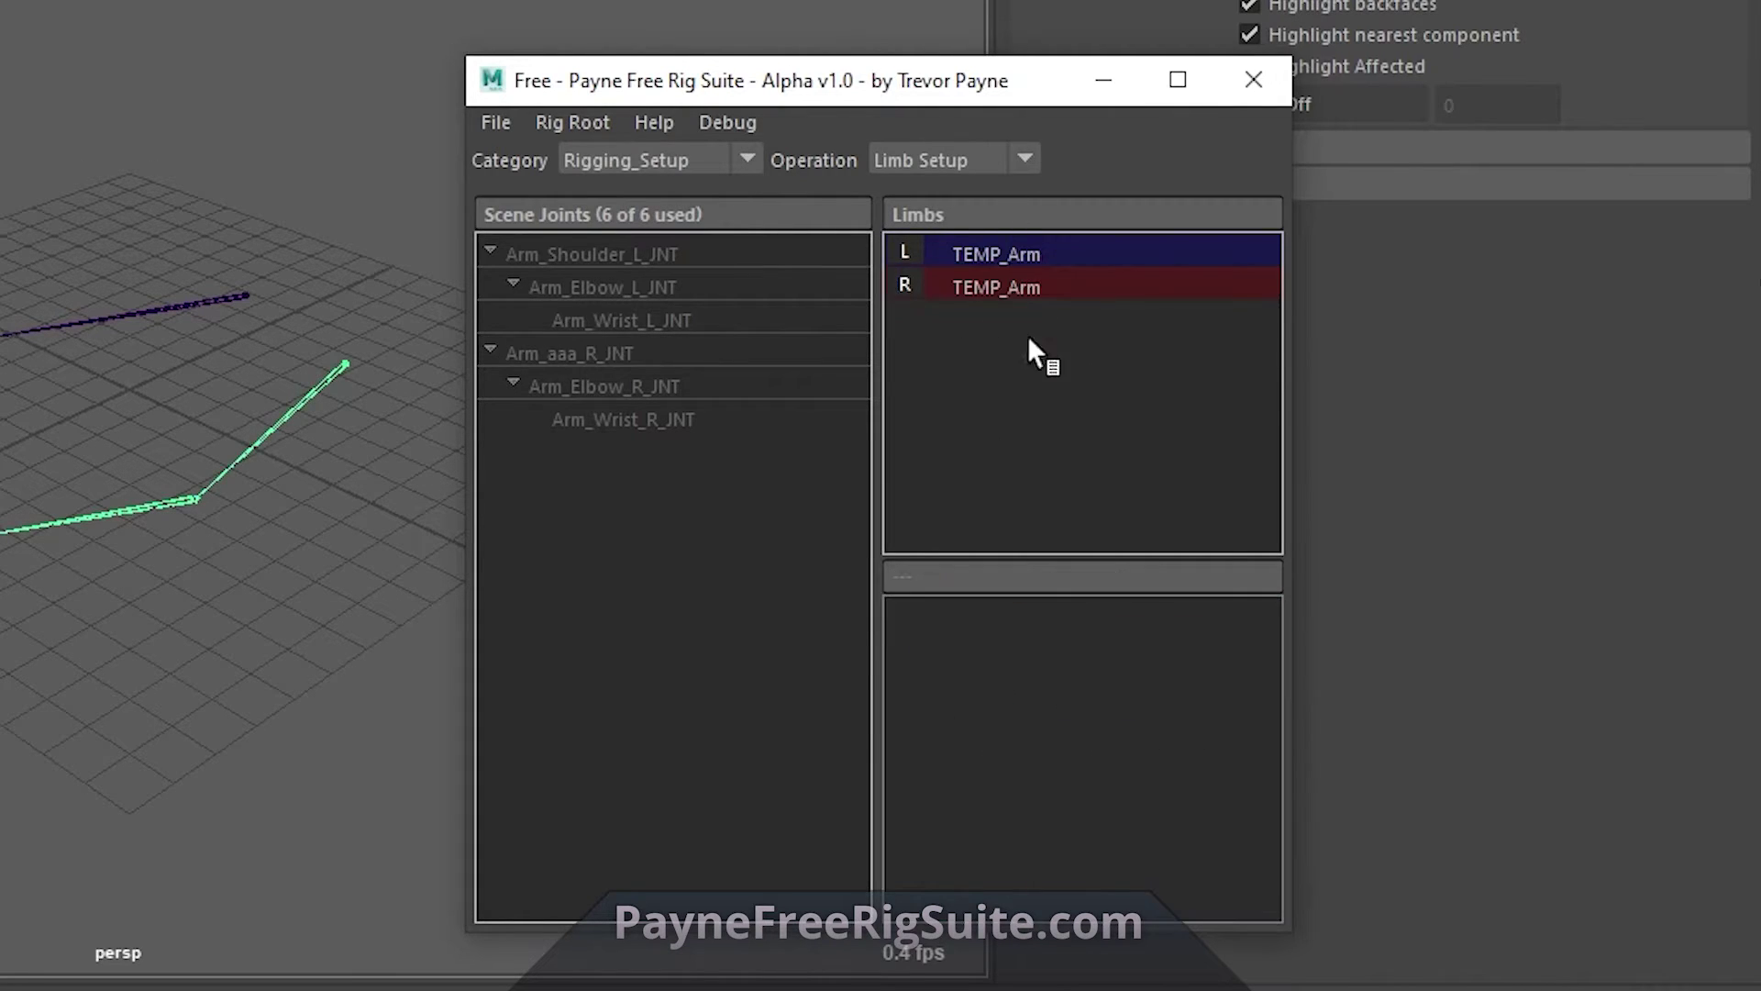
Step: Review the editing, template, duplicate and removal commands available for the right Arm limb
click(1004, 289)
right_click(1007, 287)
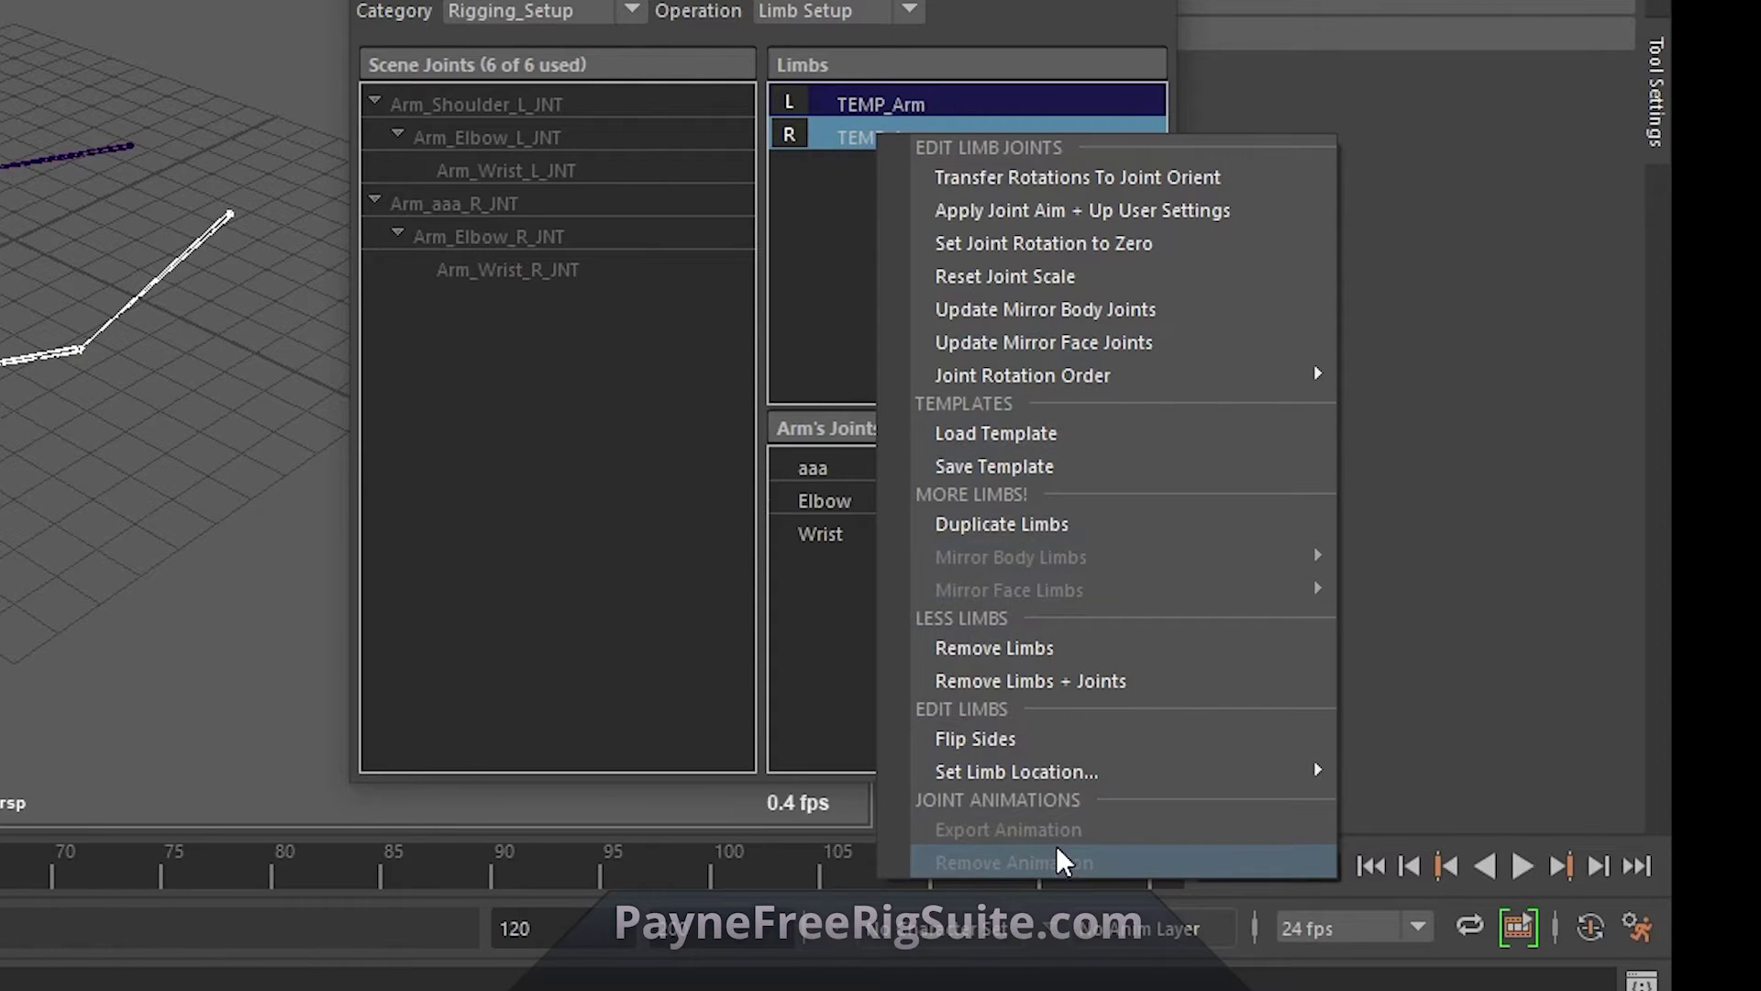
click(842, 378)
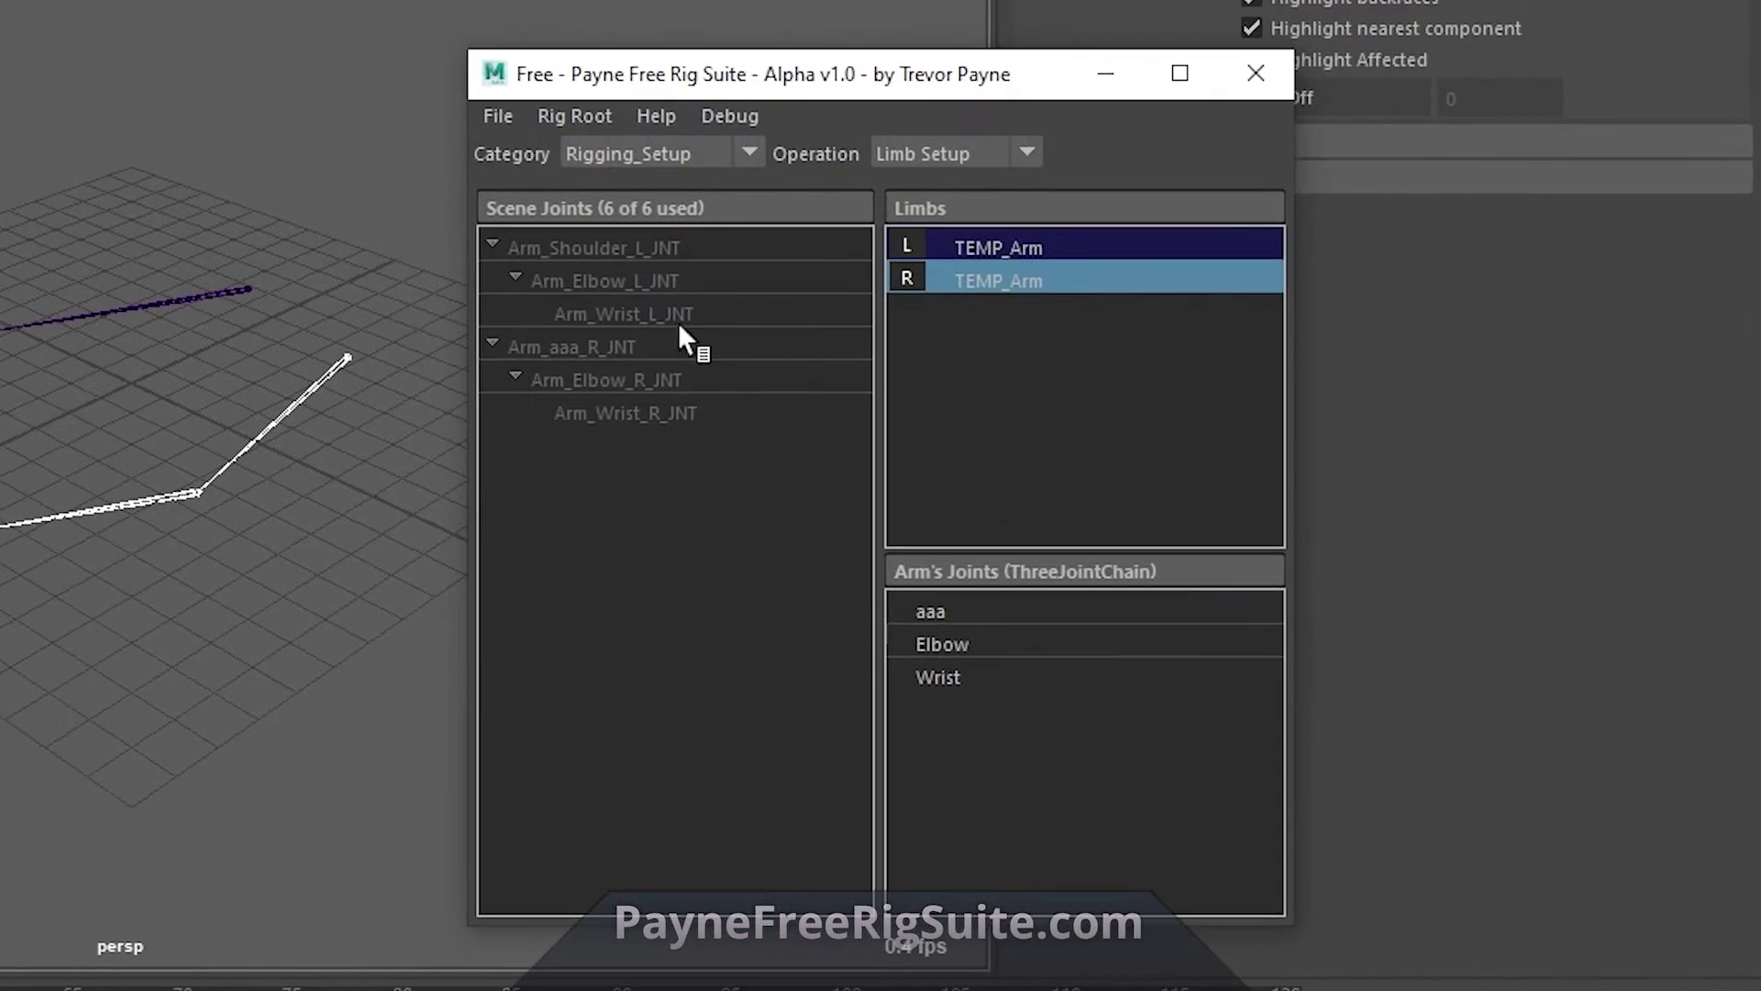
Step: Run Rebuild Skins with the right arm's root joint Arm_aaa_R_JNT selected in the Scene Joints list
click(654, 347)
right_click(647, 347)
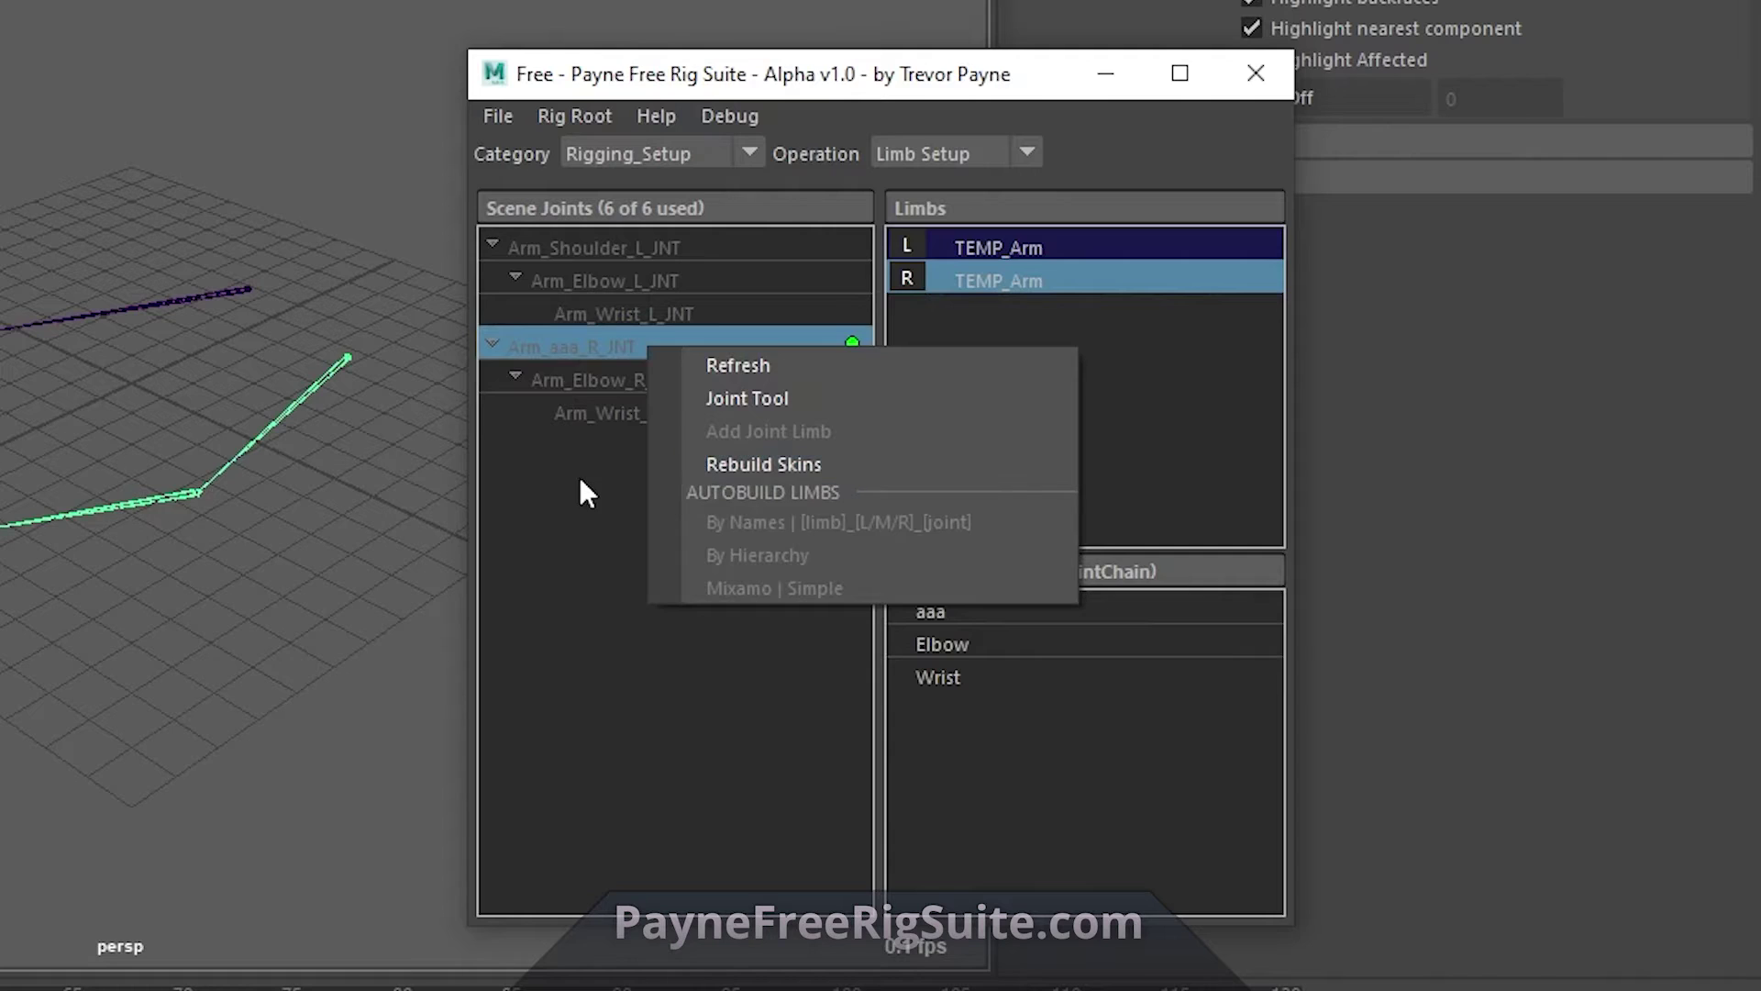
click(850, 464)
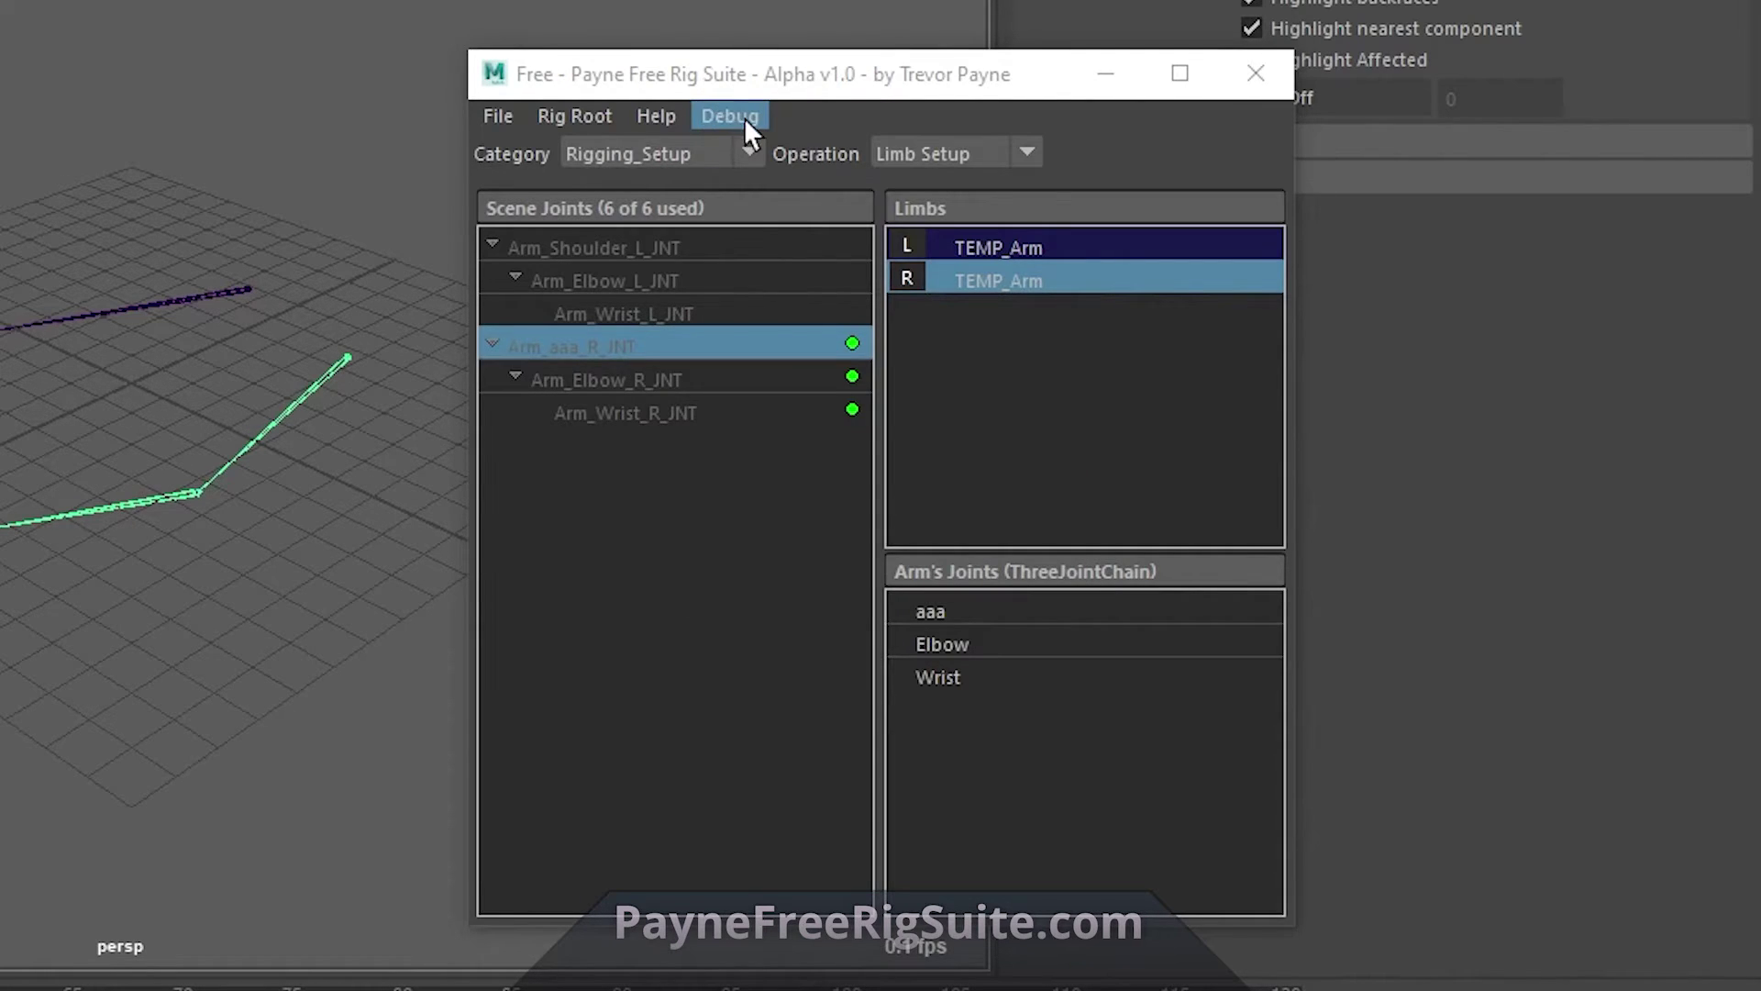
Step: Load the Arm Test debug skeleton and autobuild its limbs by names, starting from the Clav_M_Clav01 joint
click(745, 117)
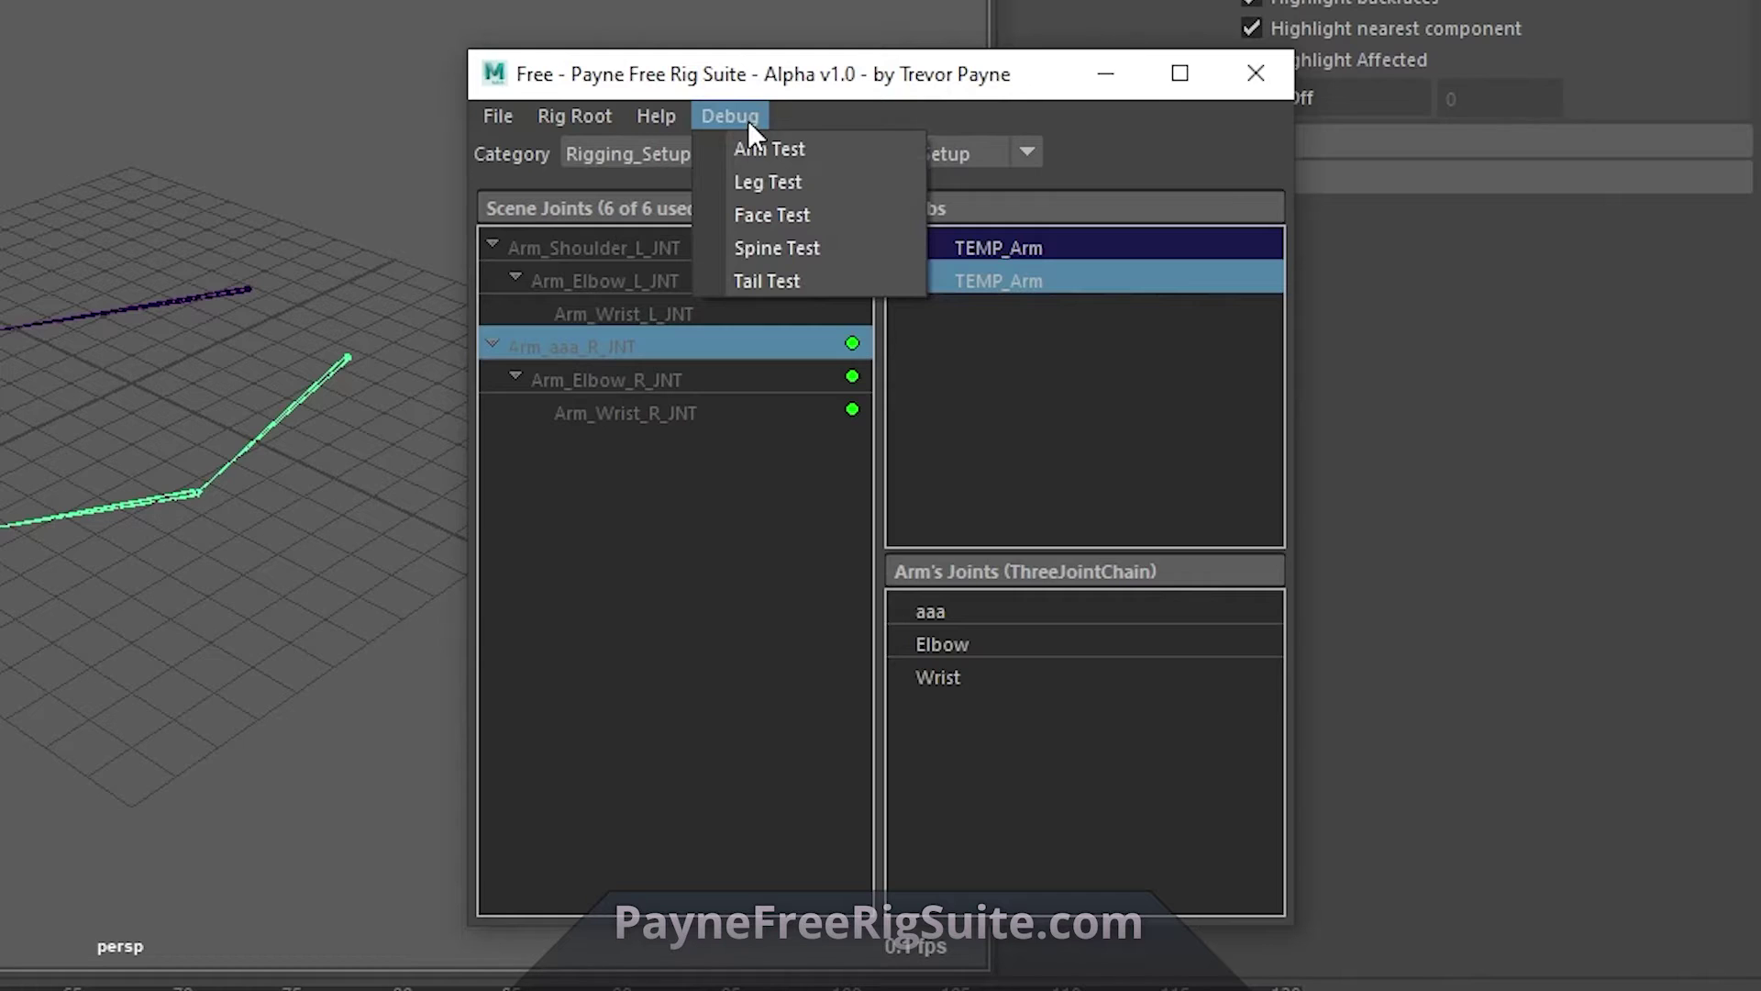
click(822, 148)
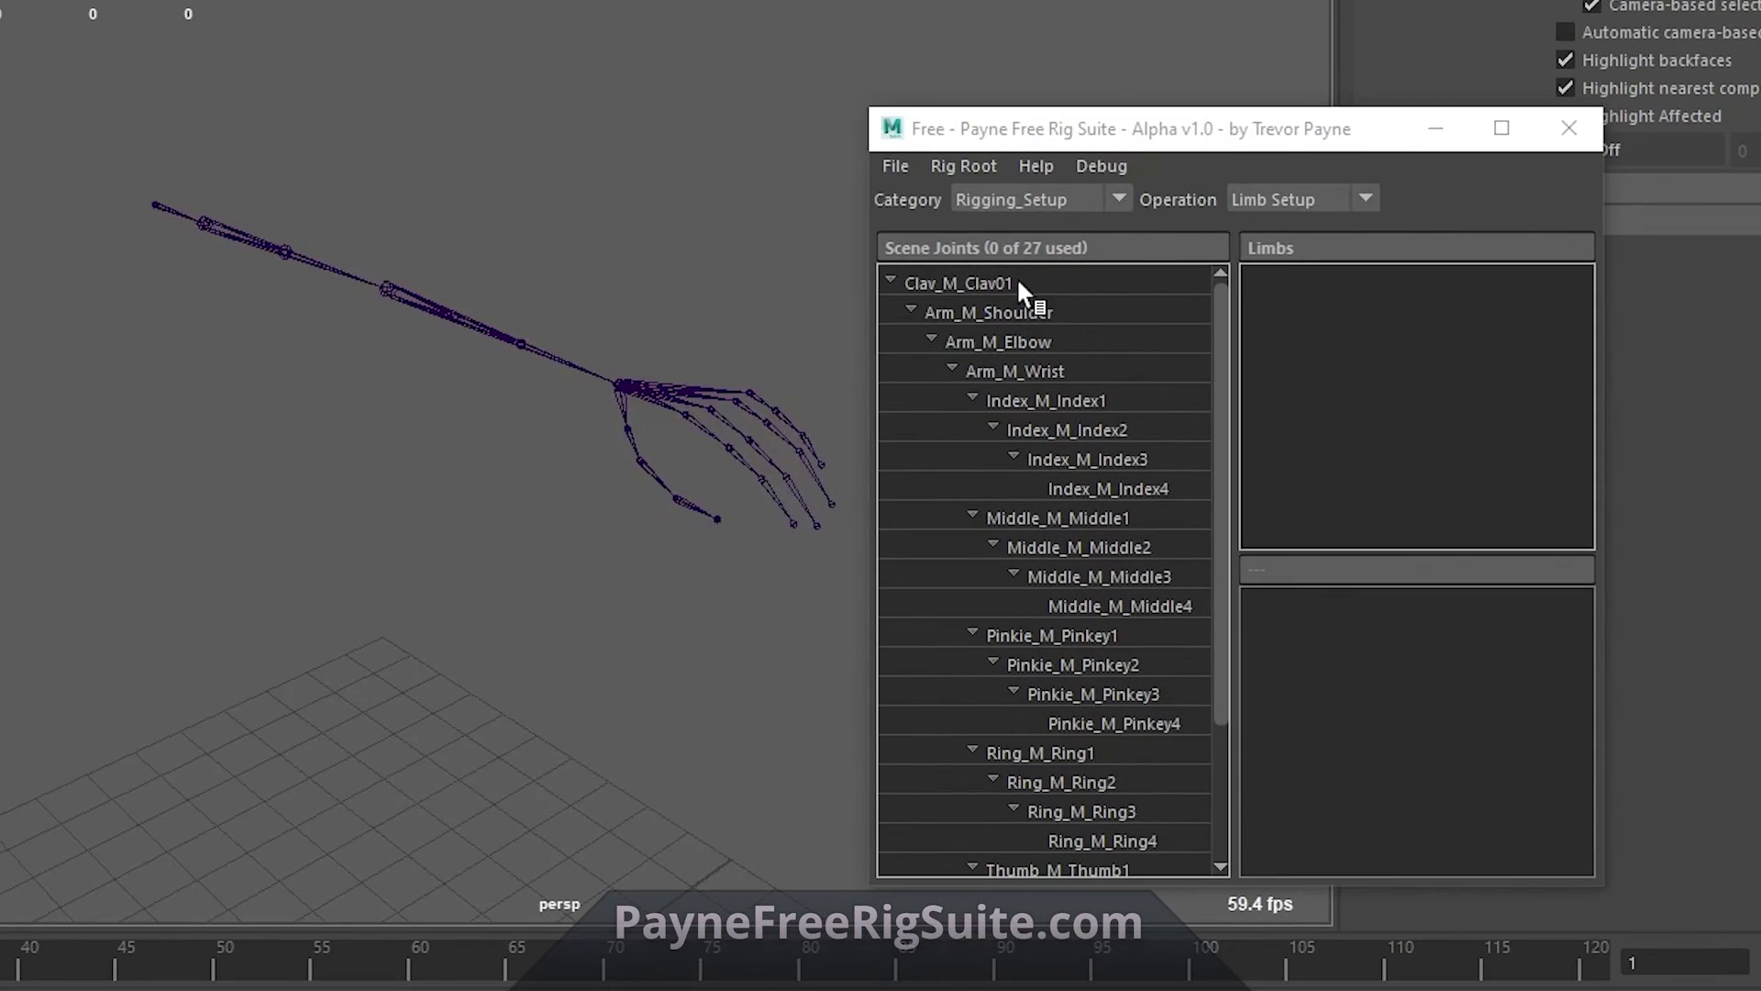
click(1018, 283)
right_click(1018, 284)
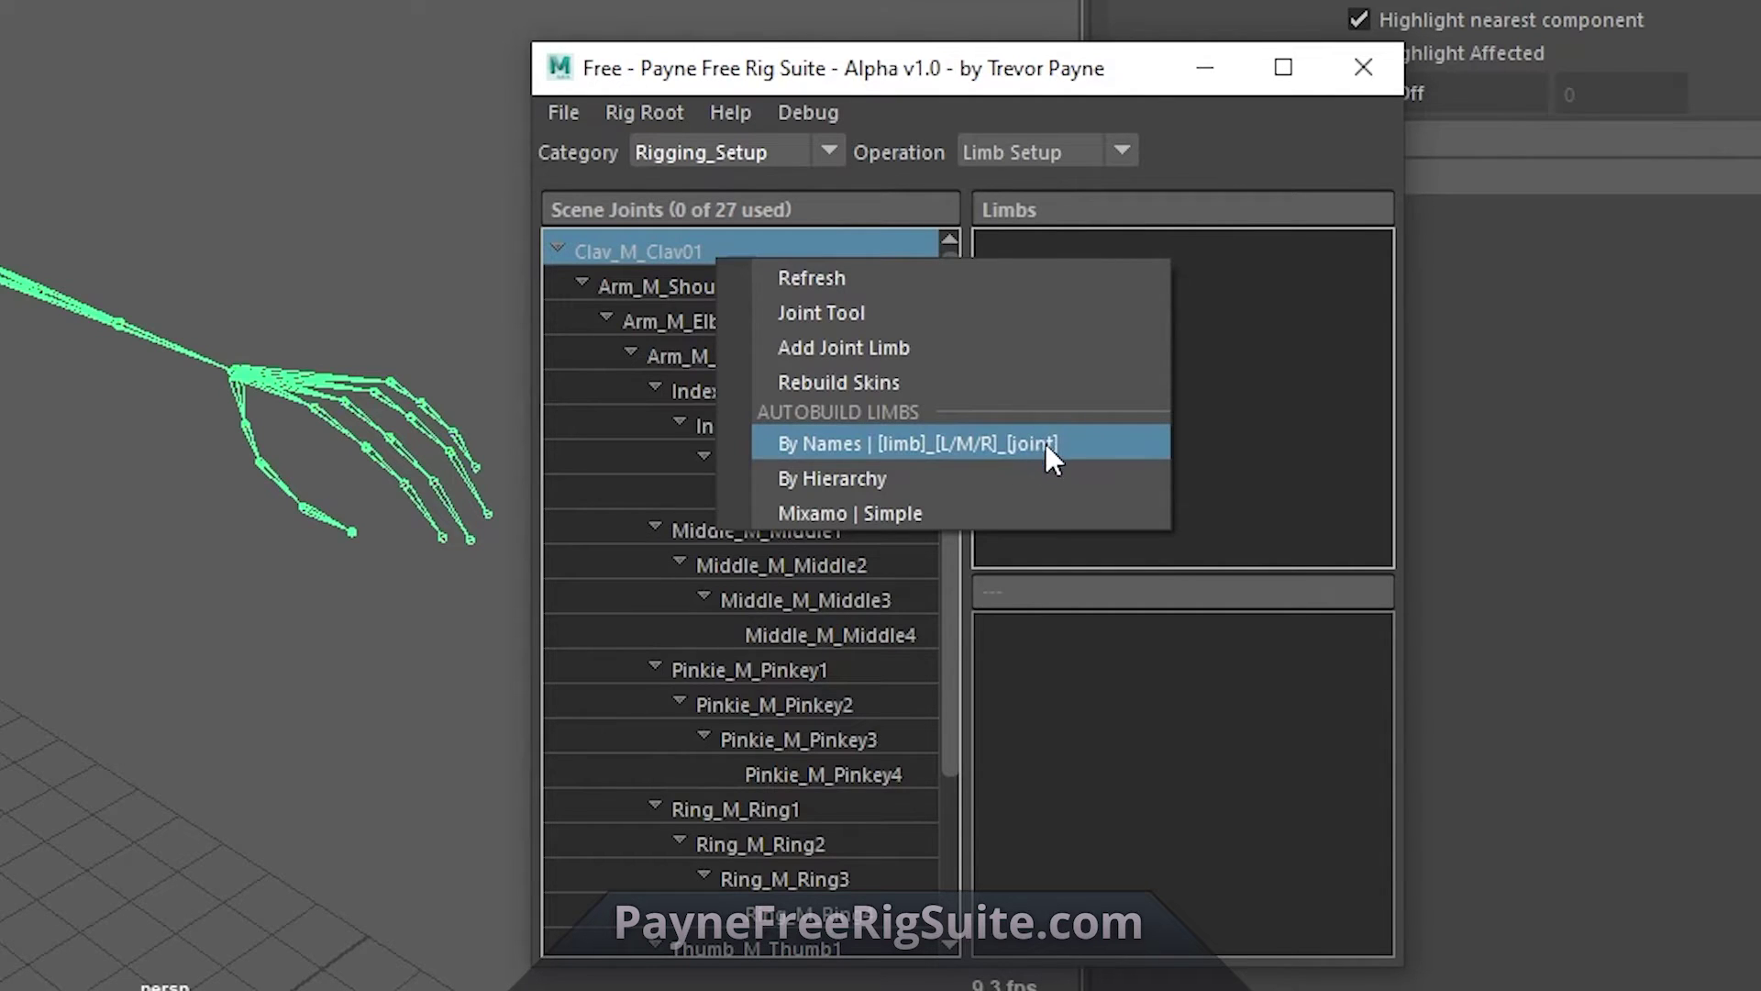
click(989, 446)
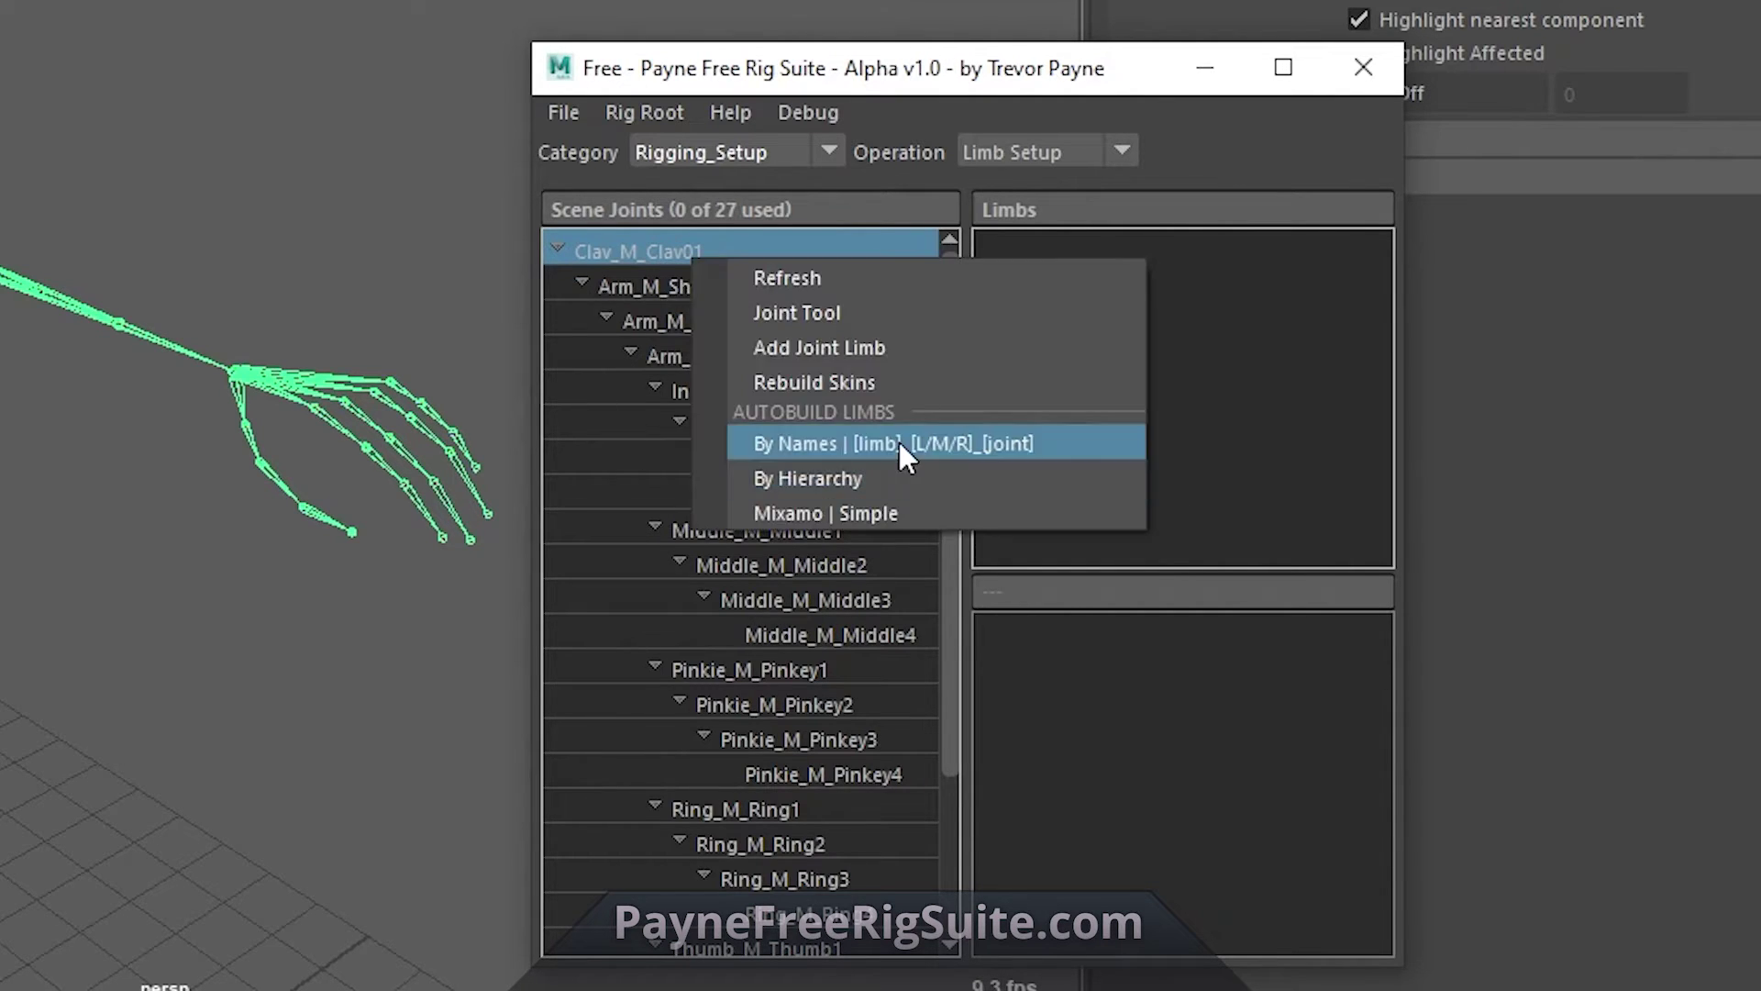
click(908, 442)
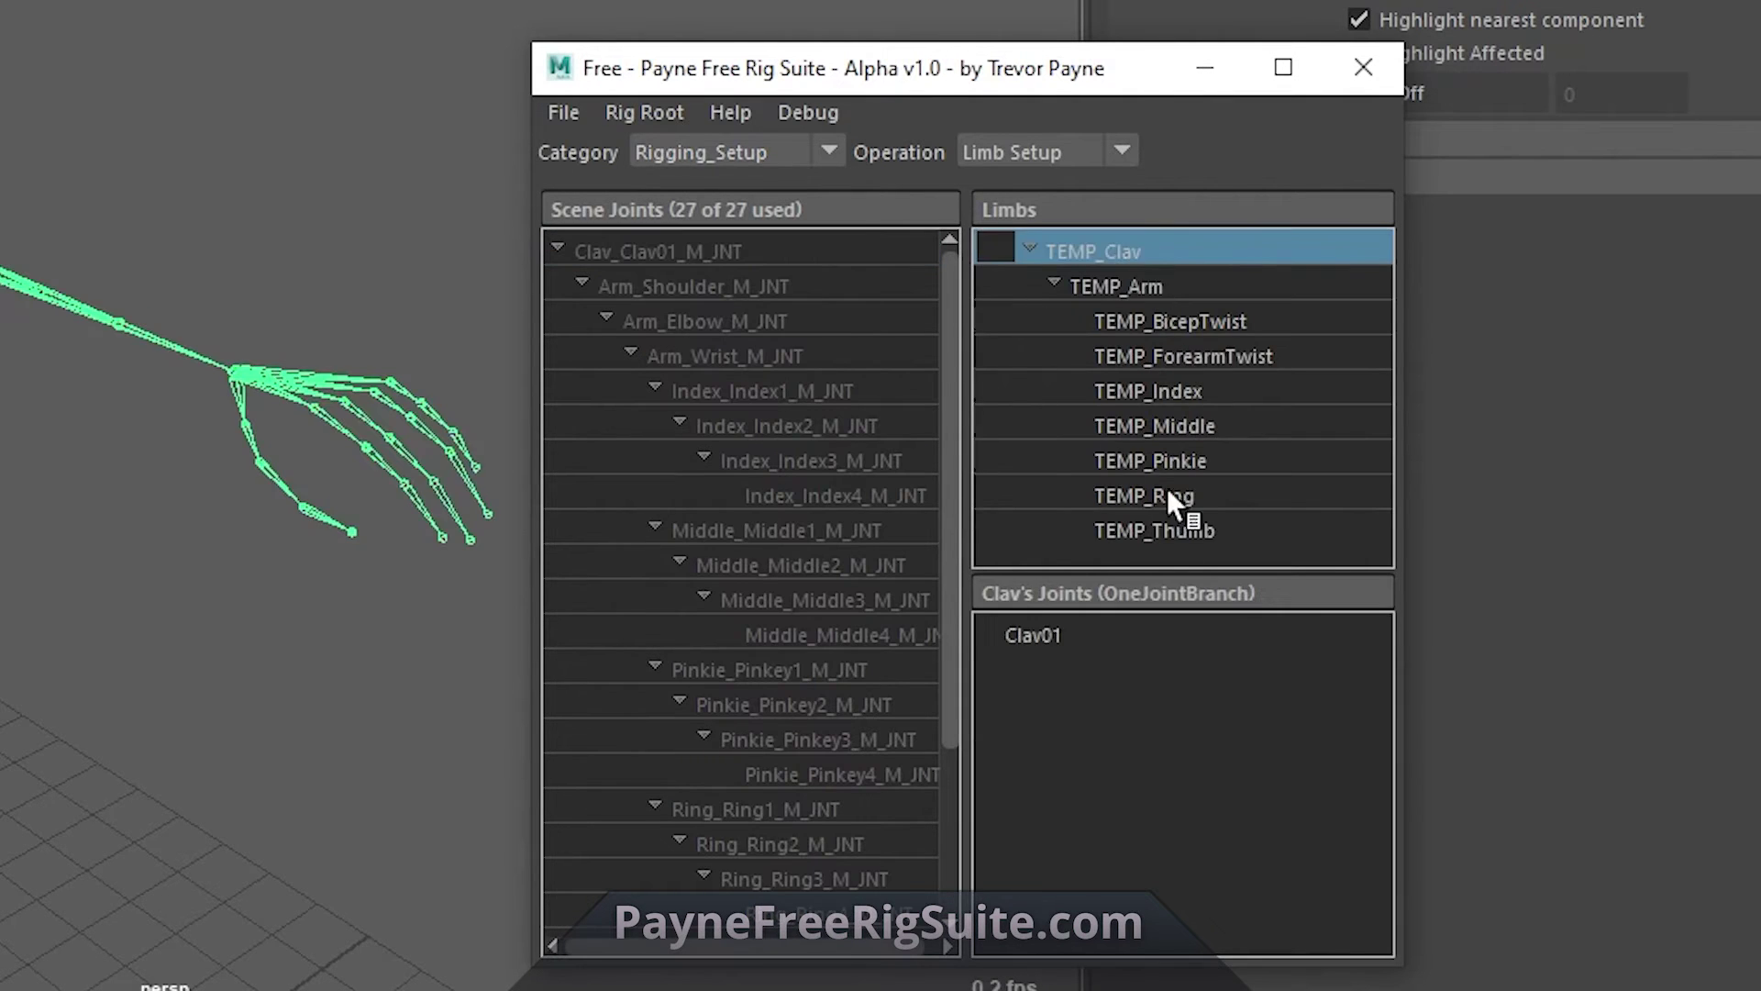
Step: Examine the joints of the Arm, BicepTwist, ForearmTwist, Index, Middle and Pinkie limbs
click(1180, 284)
click(1158, 323)
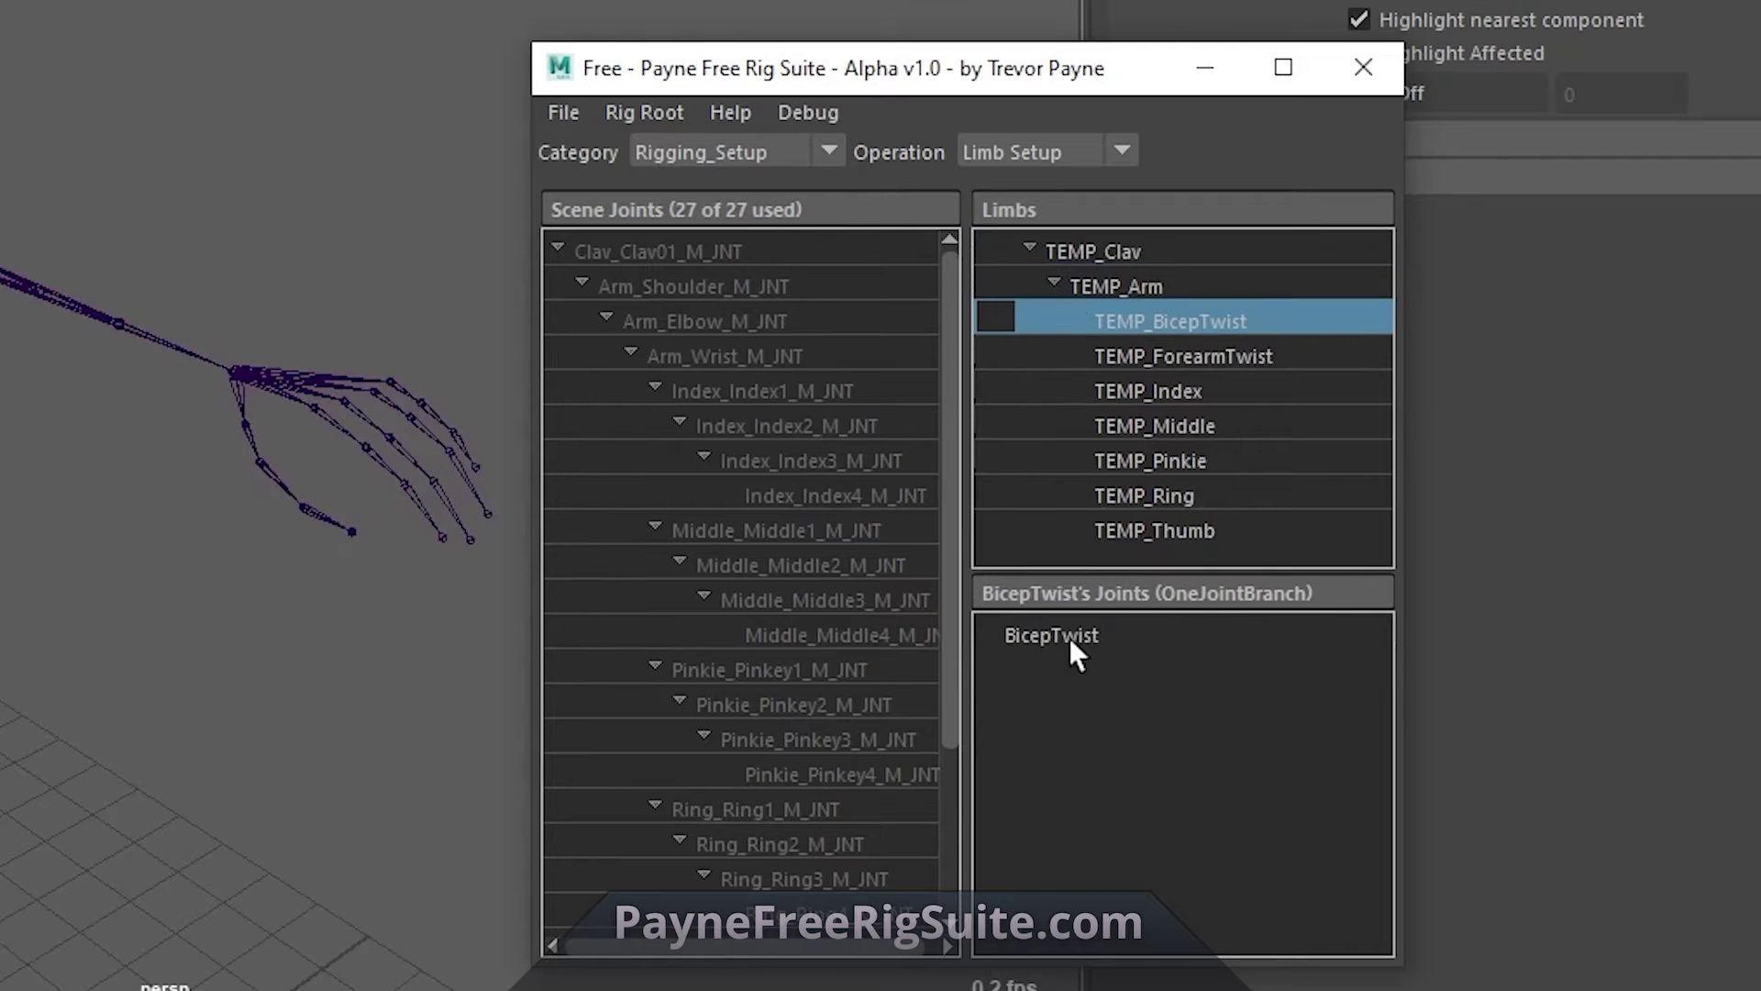
click(1185, 354)
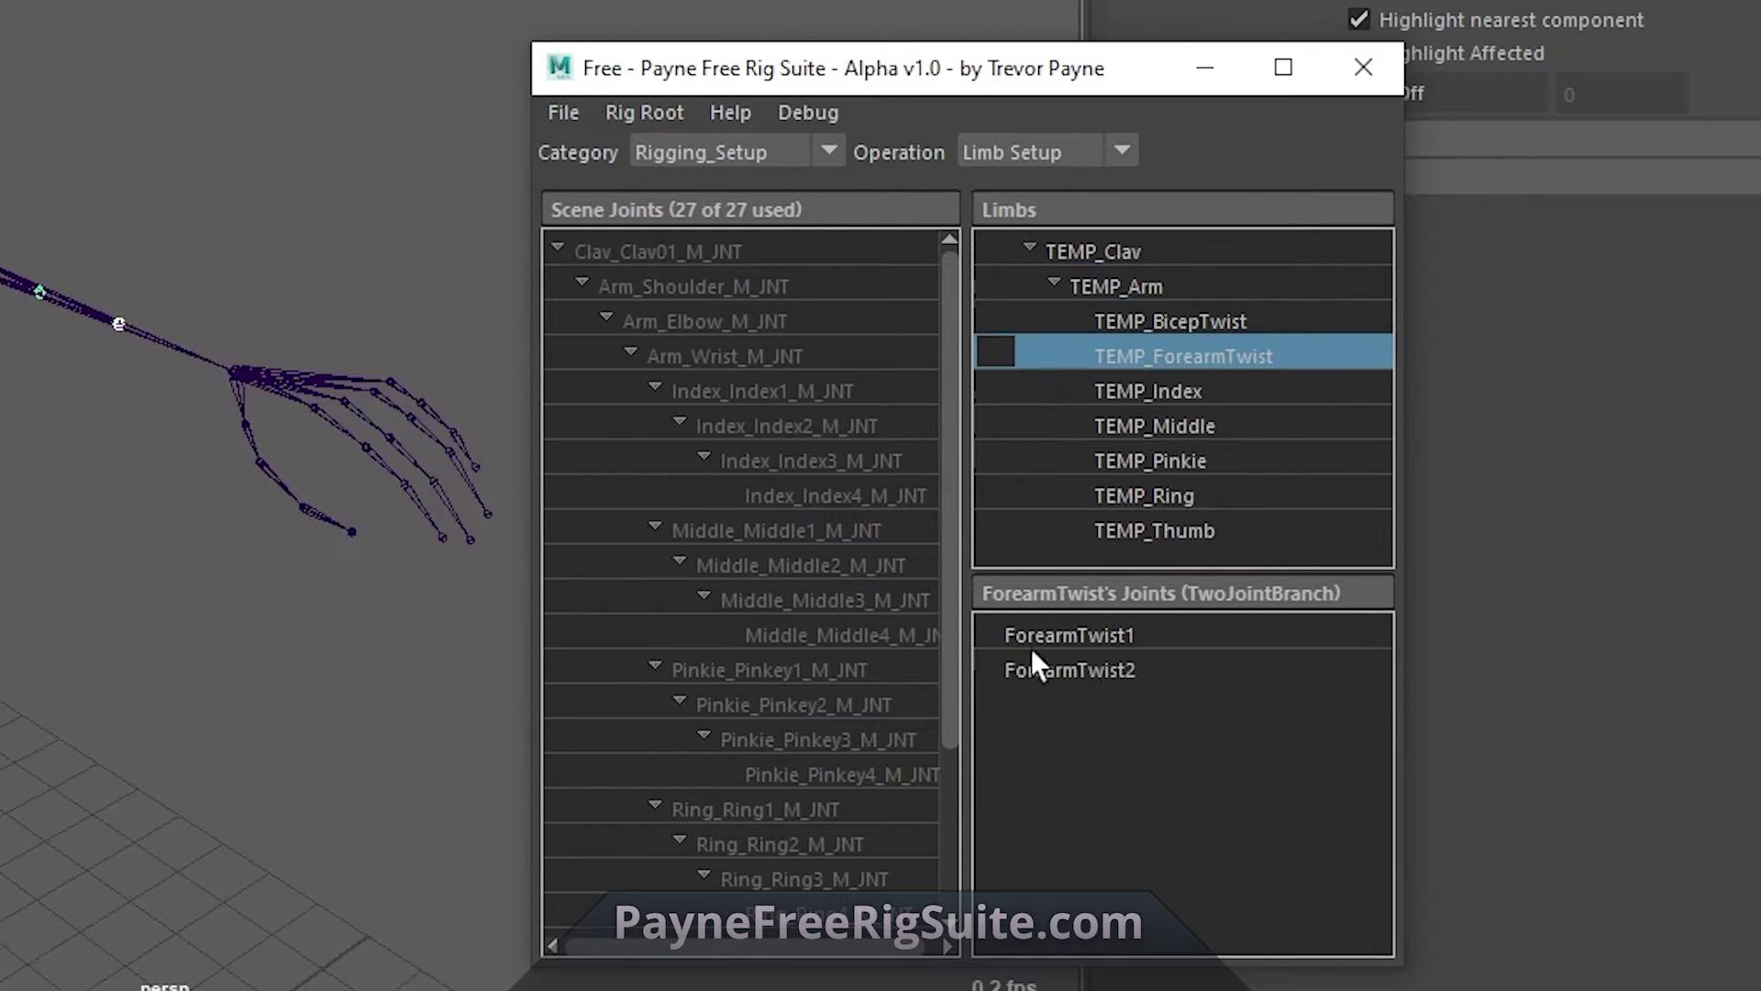
click(1163, 396)
click(1174, 427)
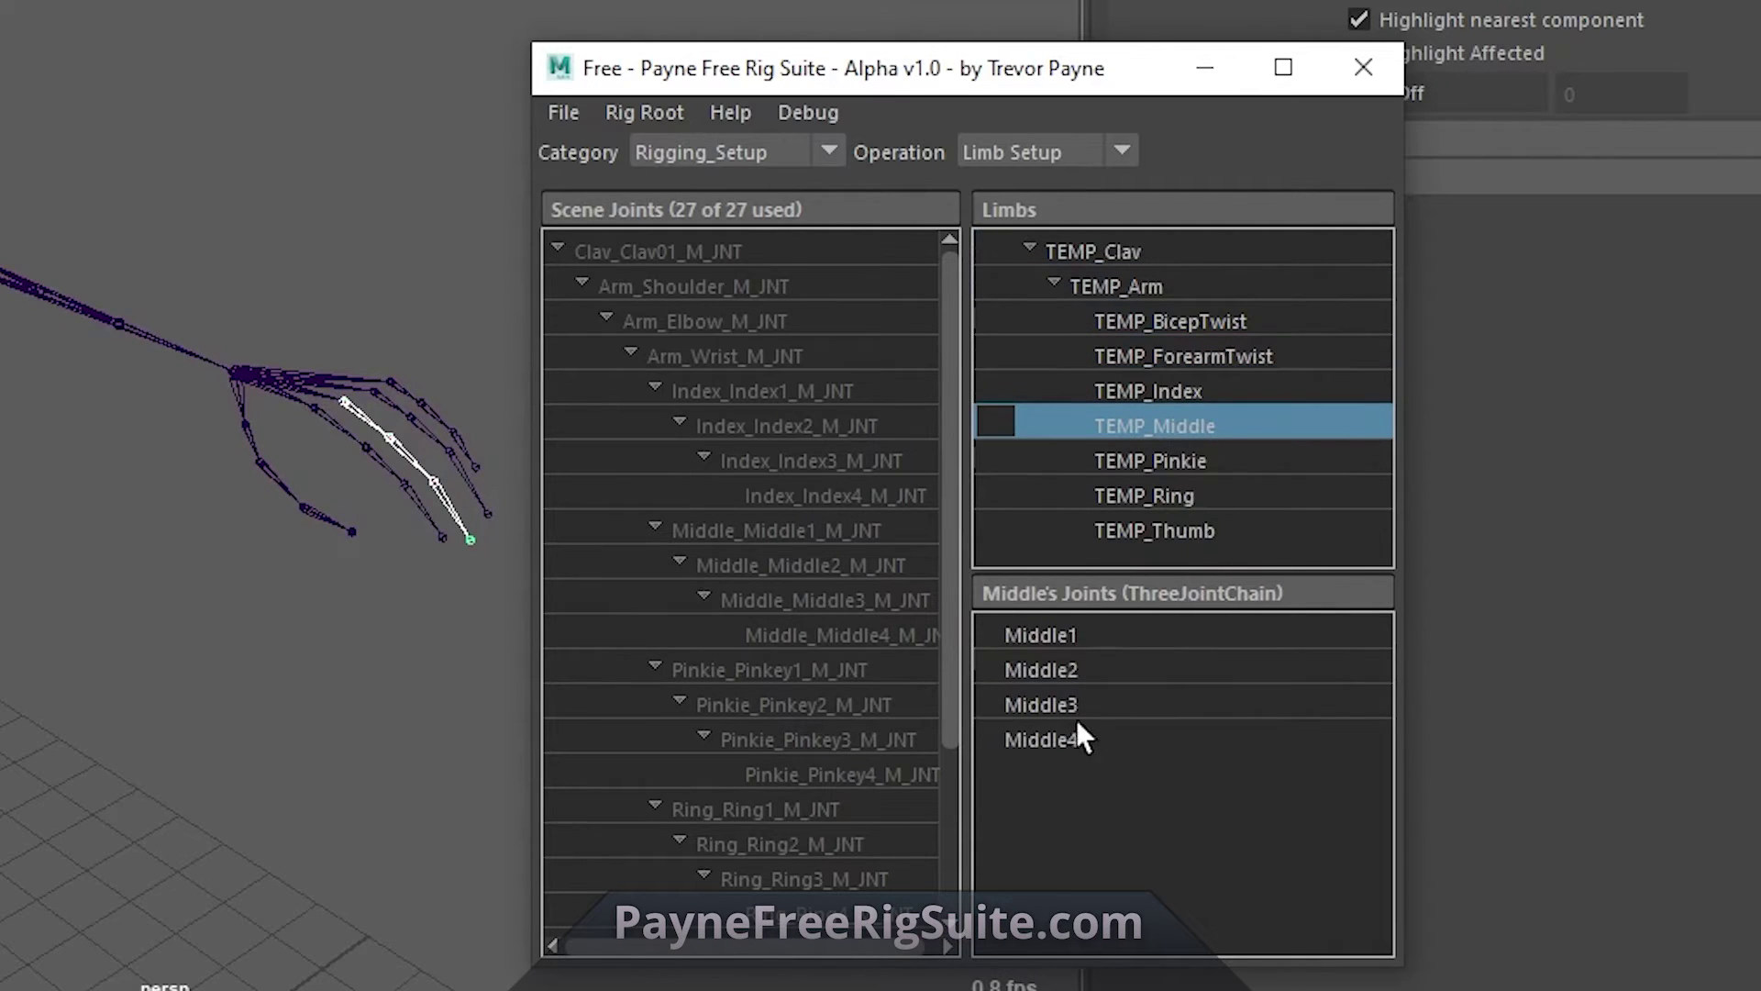
click(1192, 461)
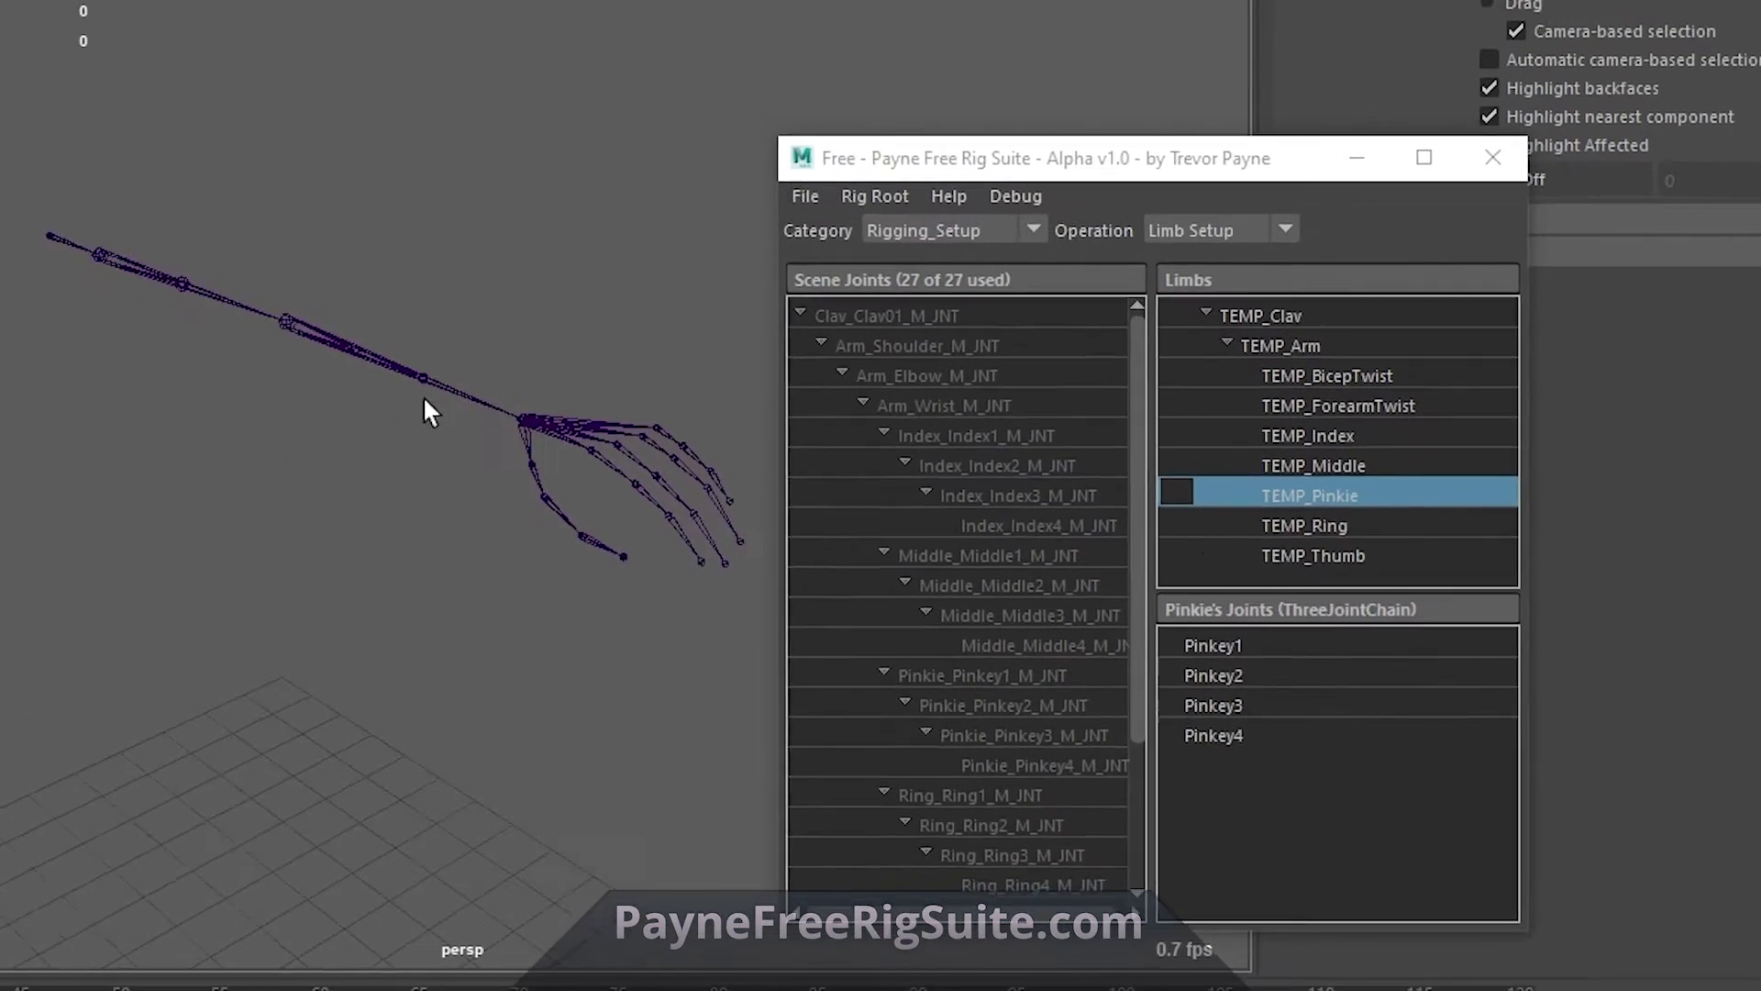
Step: Save the scene as ALPHA_Arm_SetupRig in Maya ASCII format in the MISC folder
key(ctrl+shift+s)
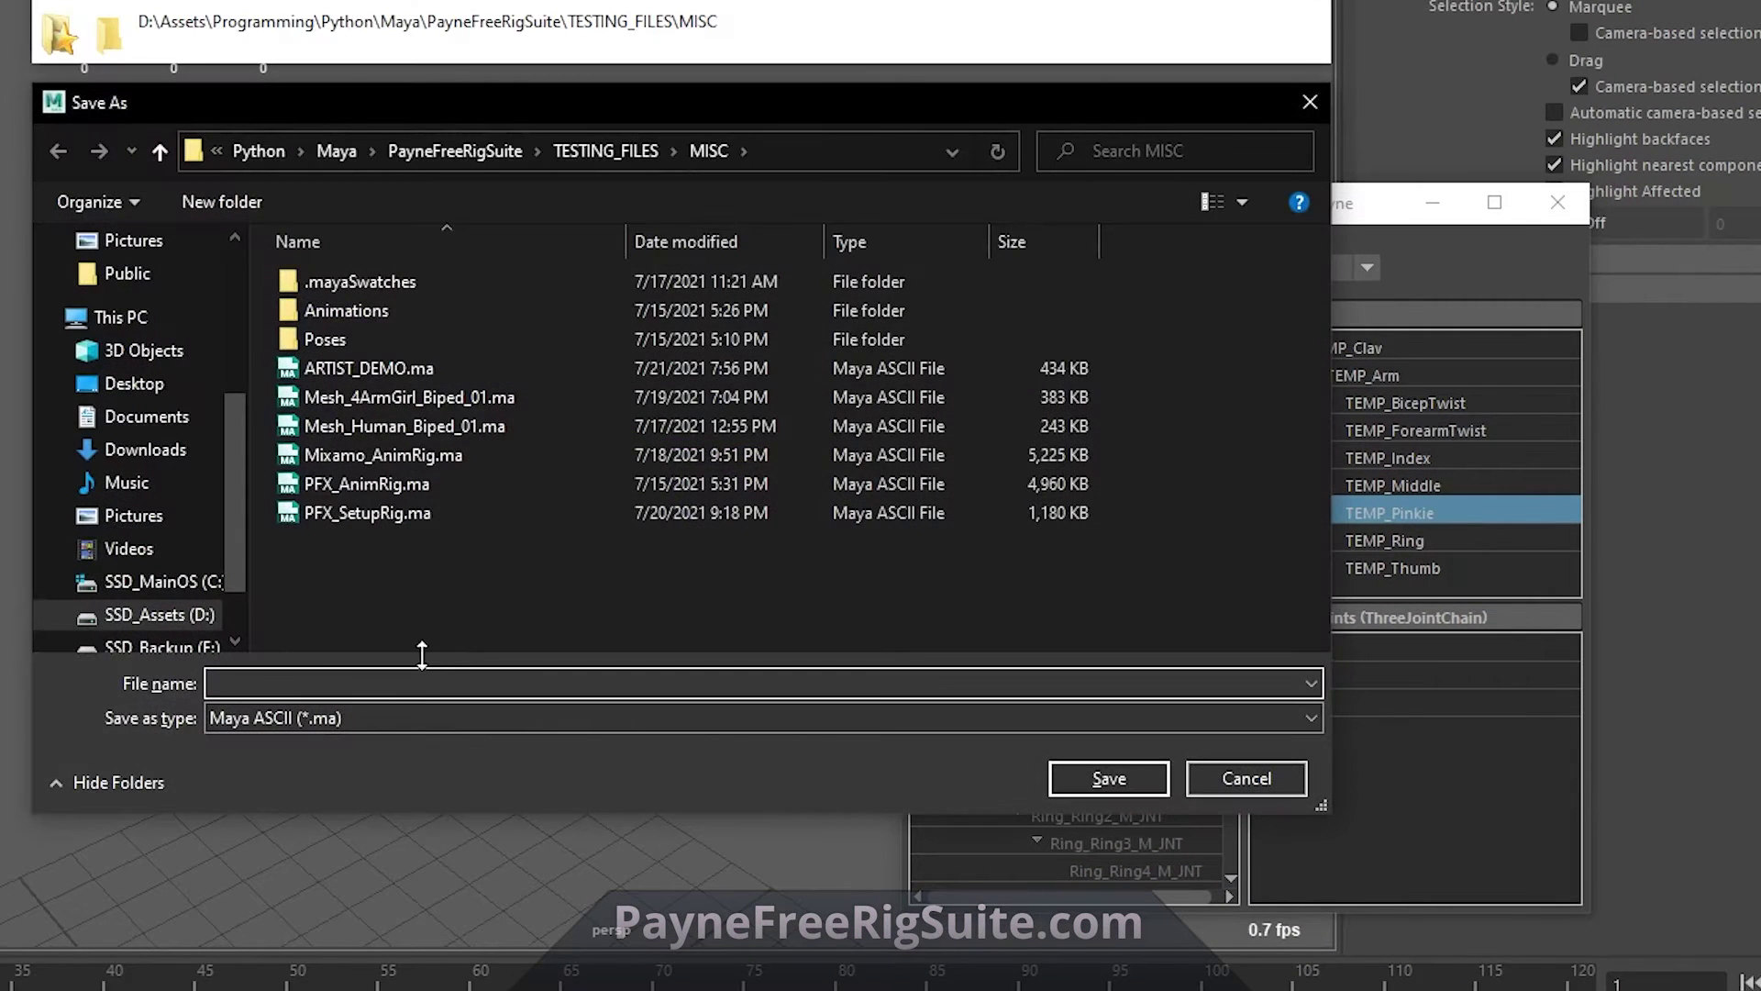
text(ALPHA_)
text(Arm_S)
text(etupRig)
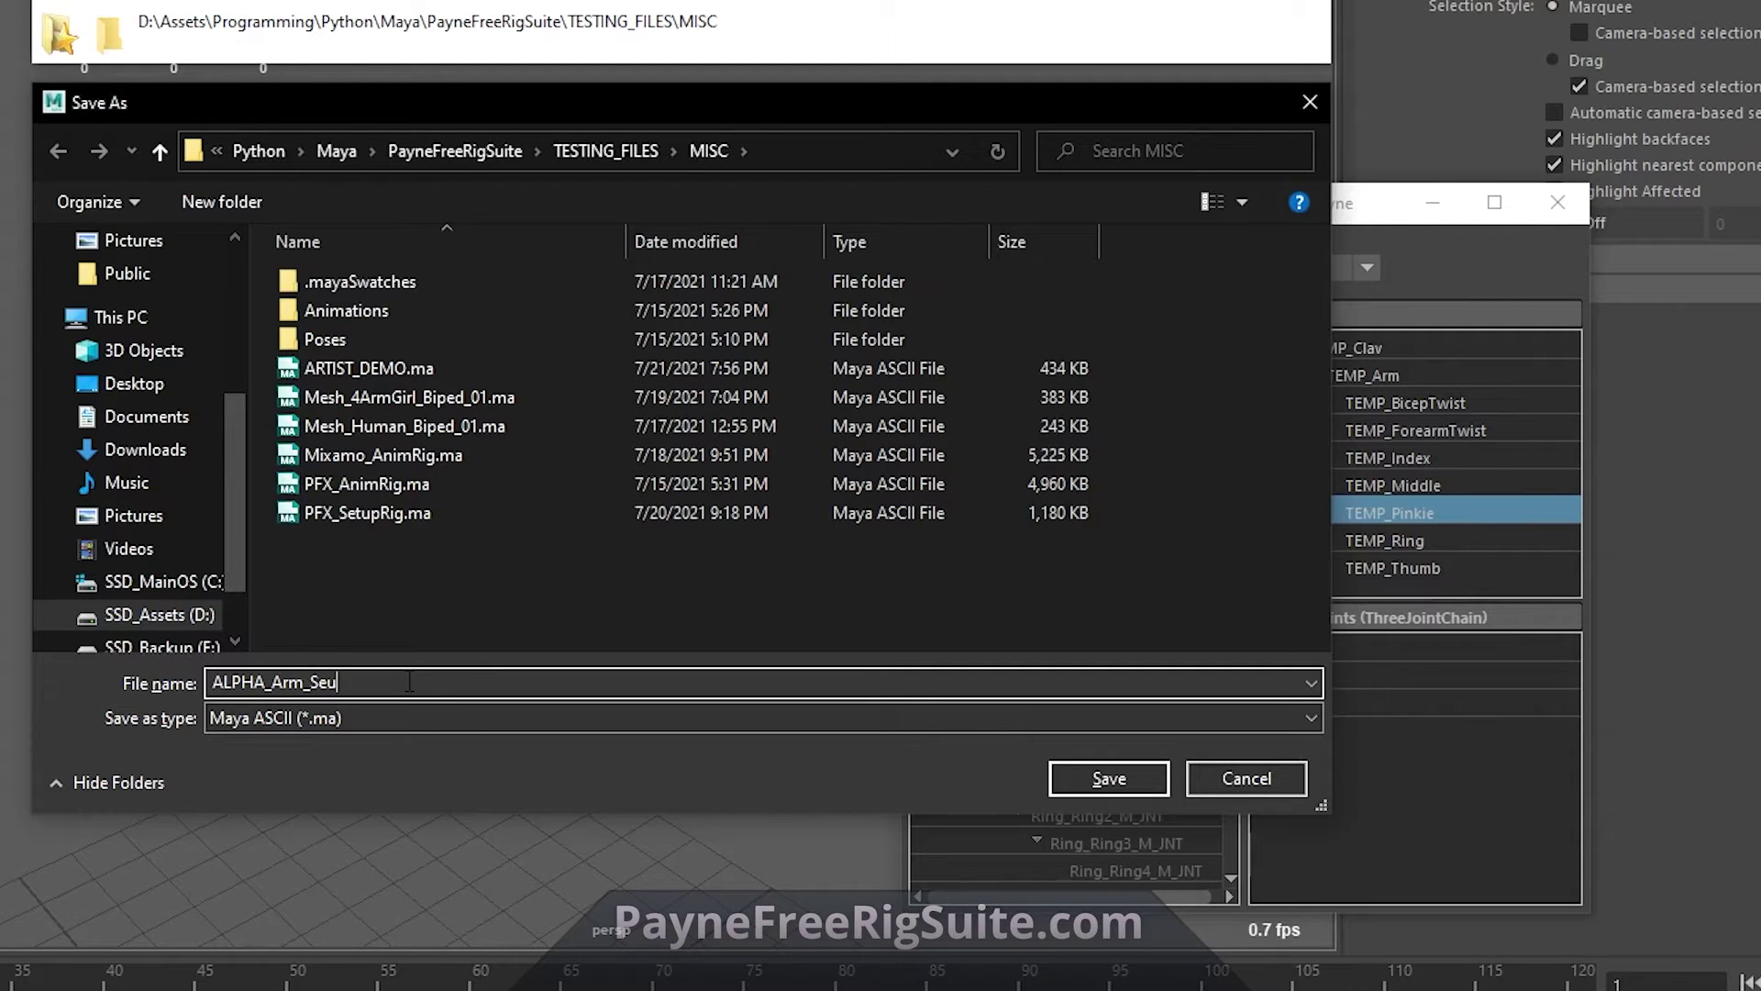
key(Return)
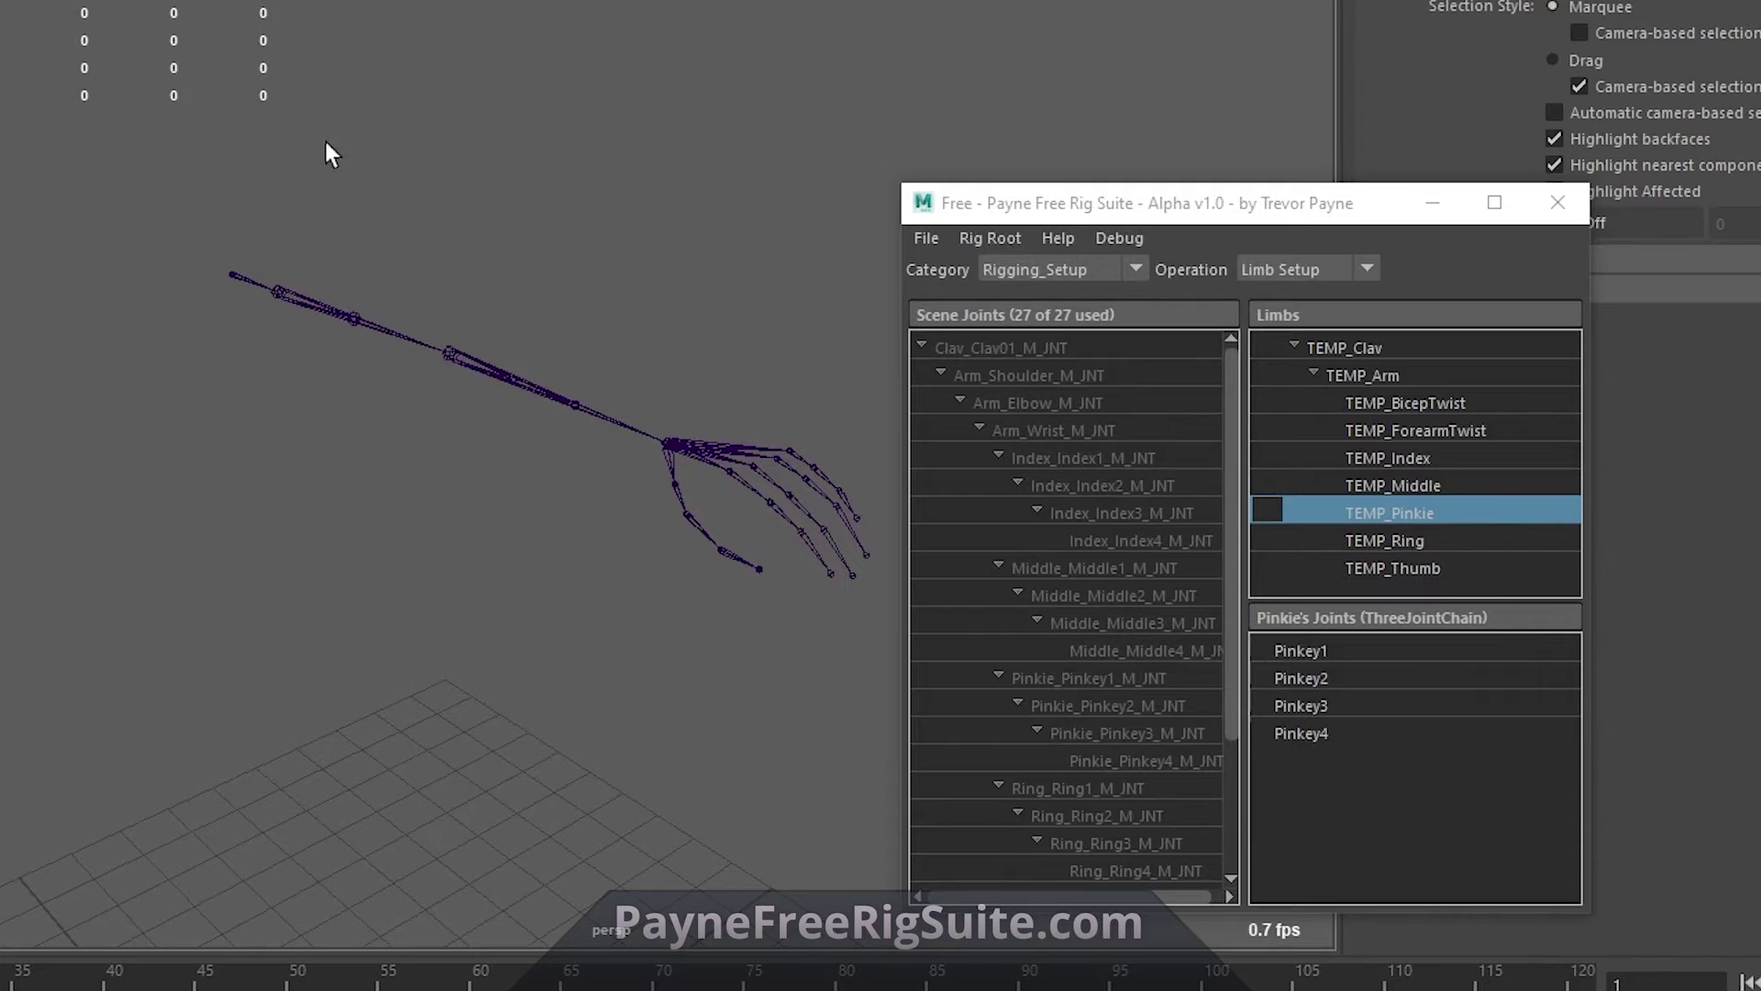
Step: Export the animation rig as ALPHA_Arm_AnimationRig.ma in the MISC folder
click(926, 240)
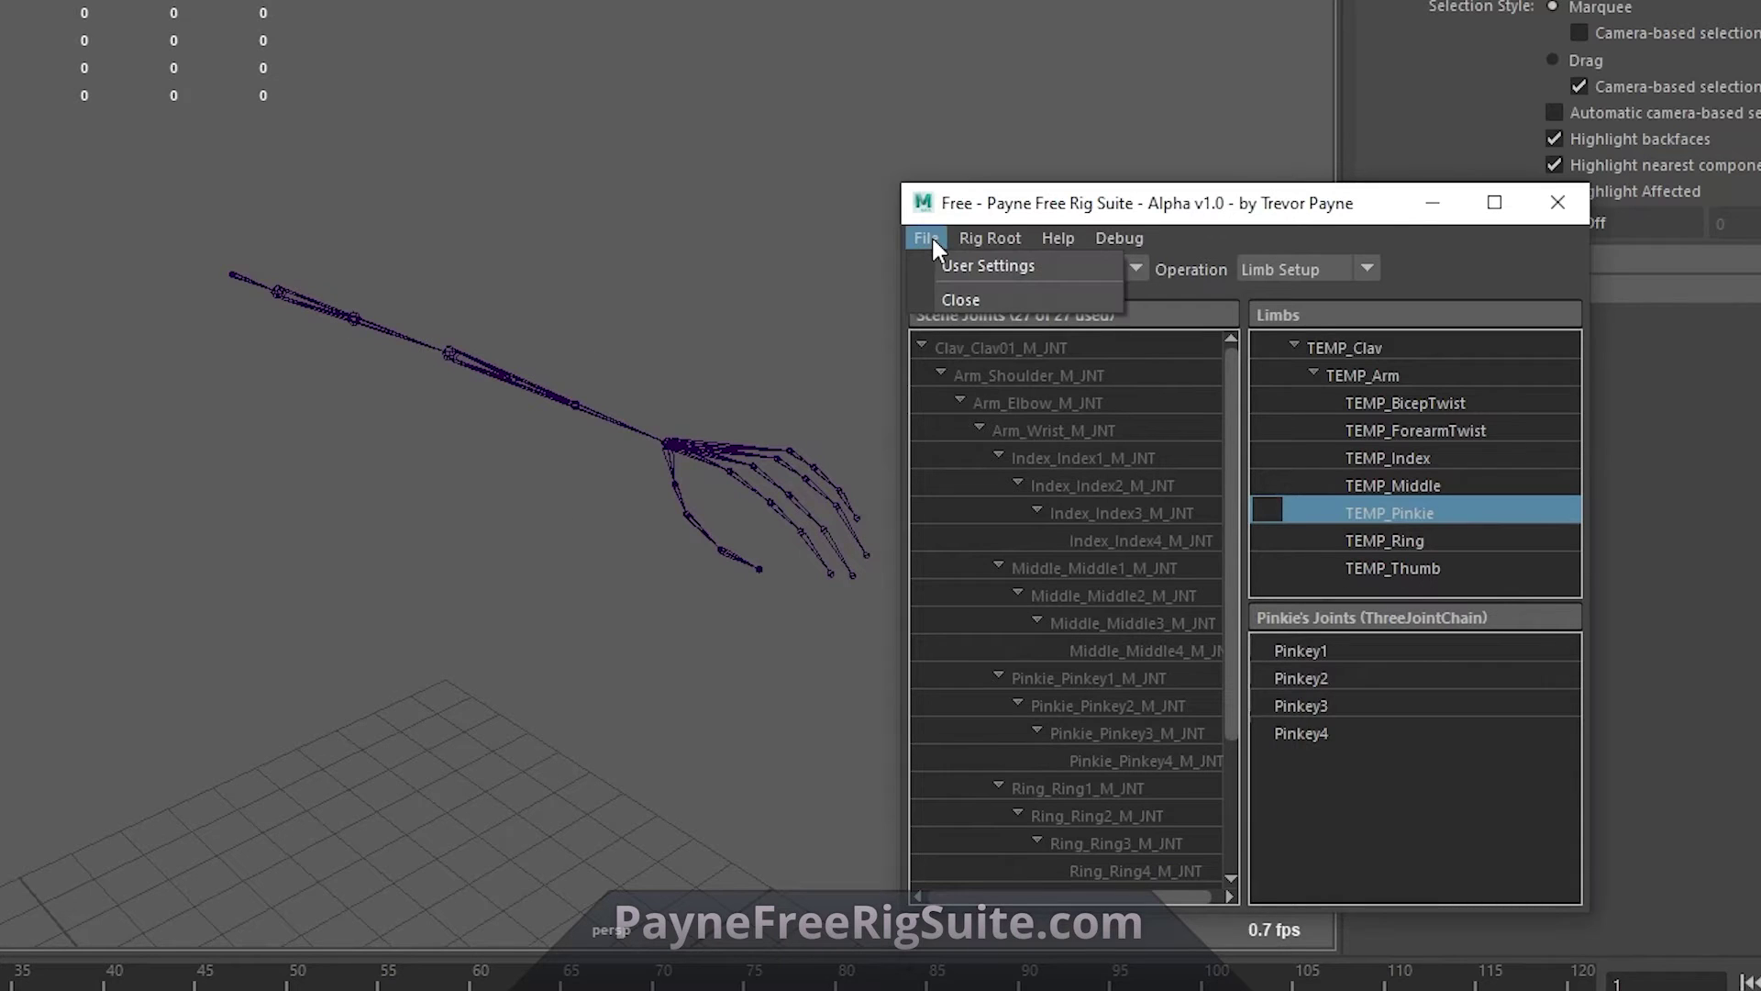
mouse_move(981, 235)
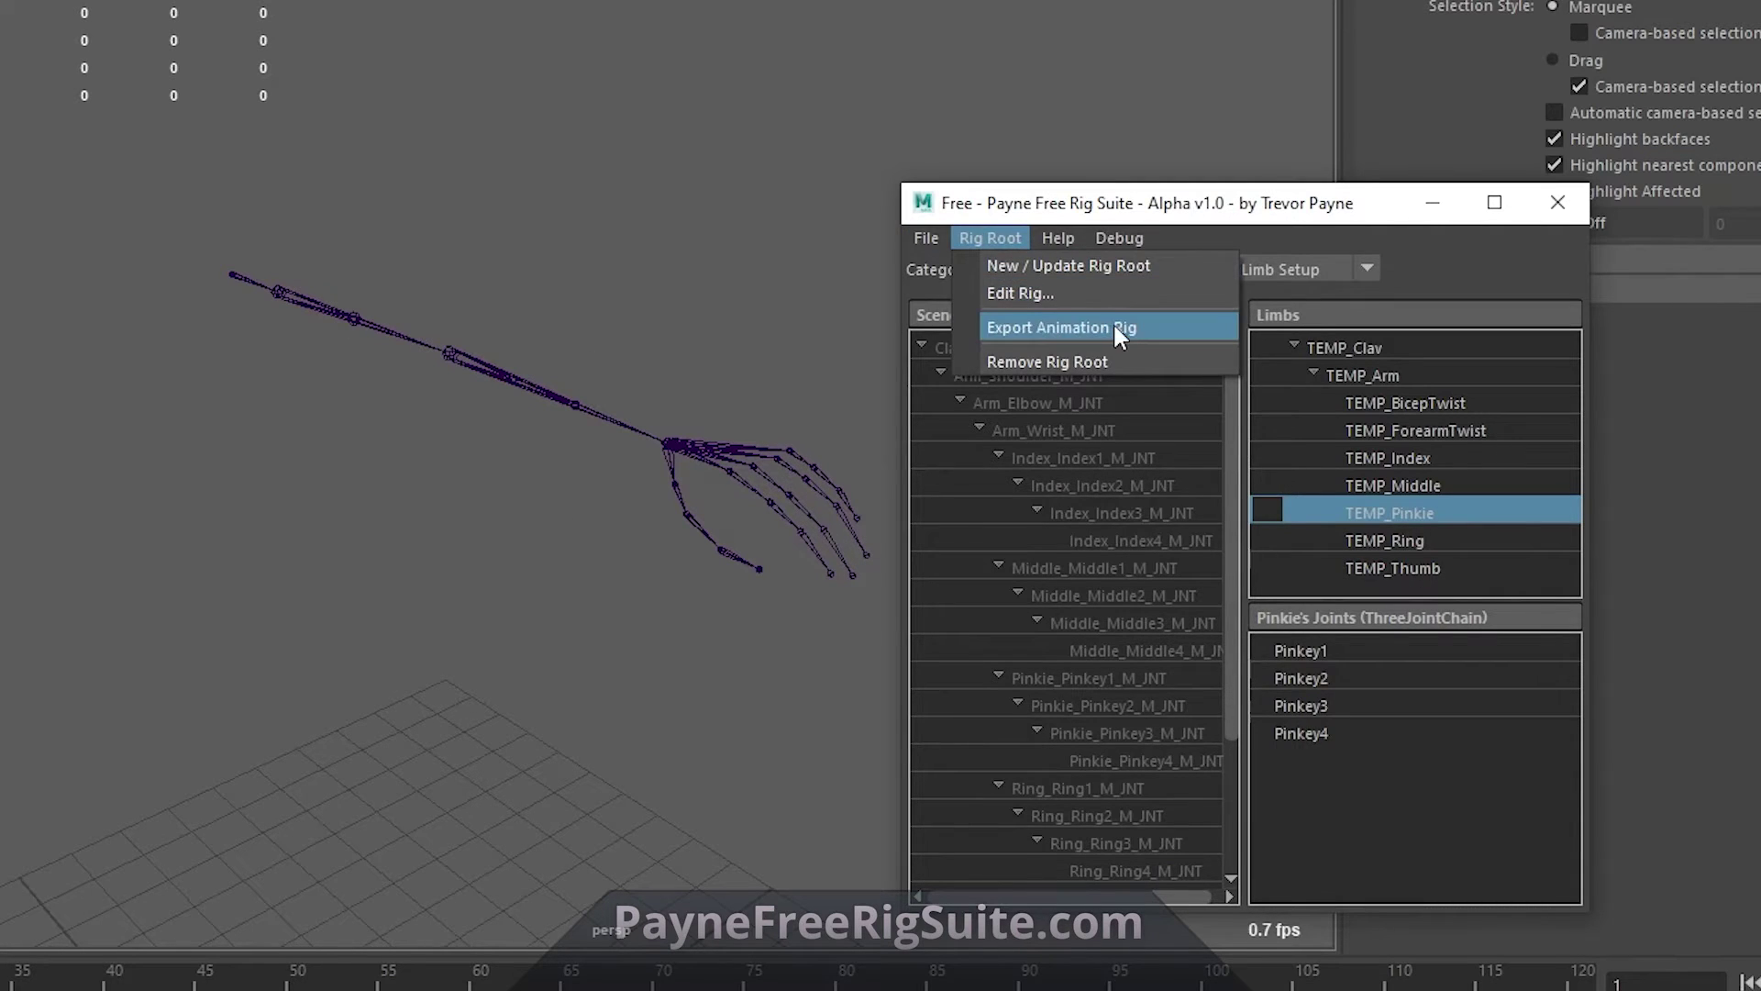
click(1159, 326)
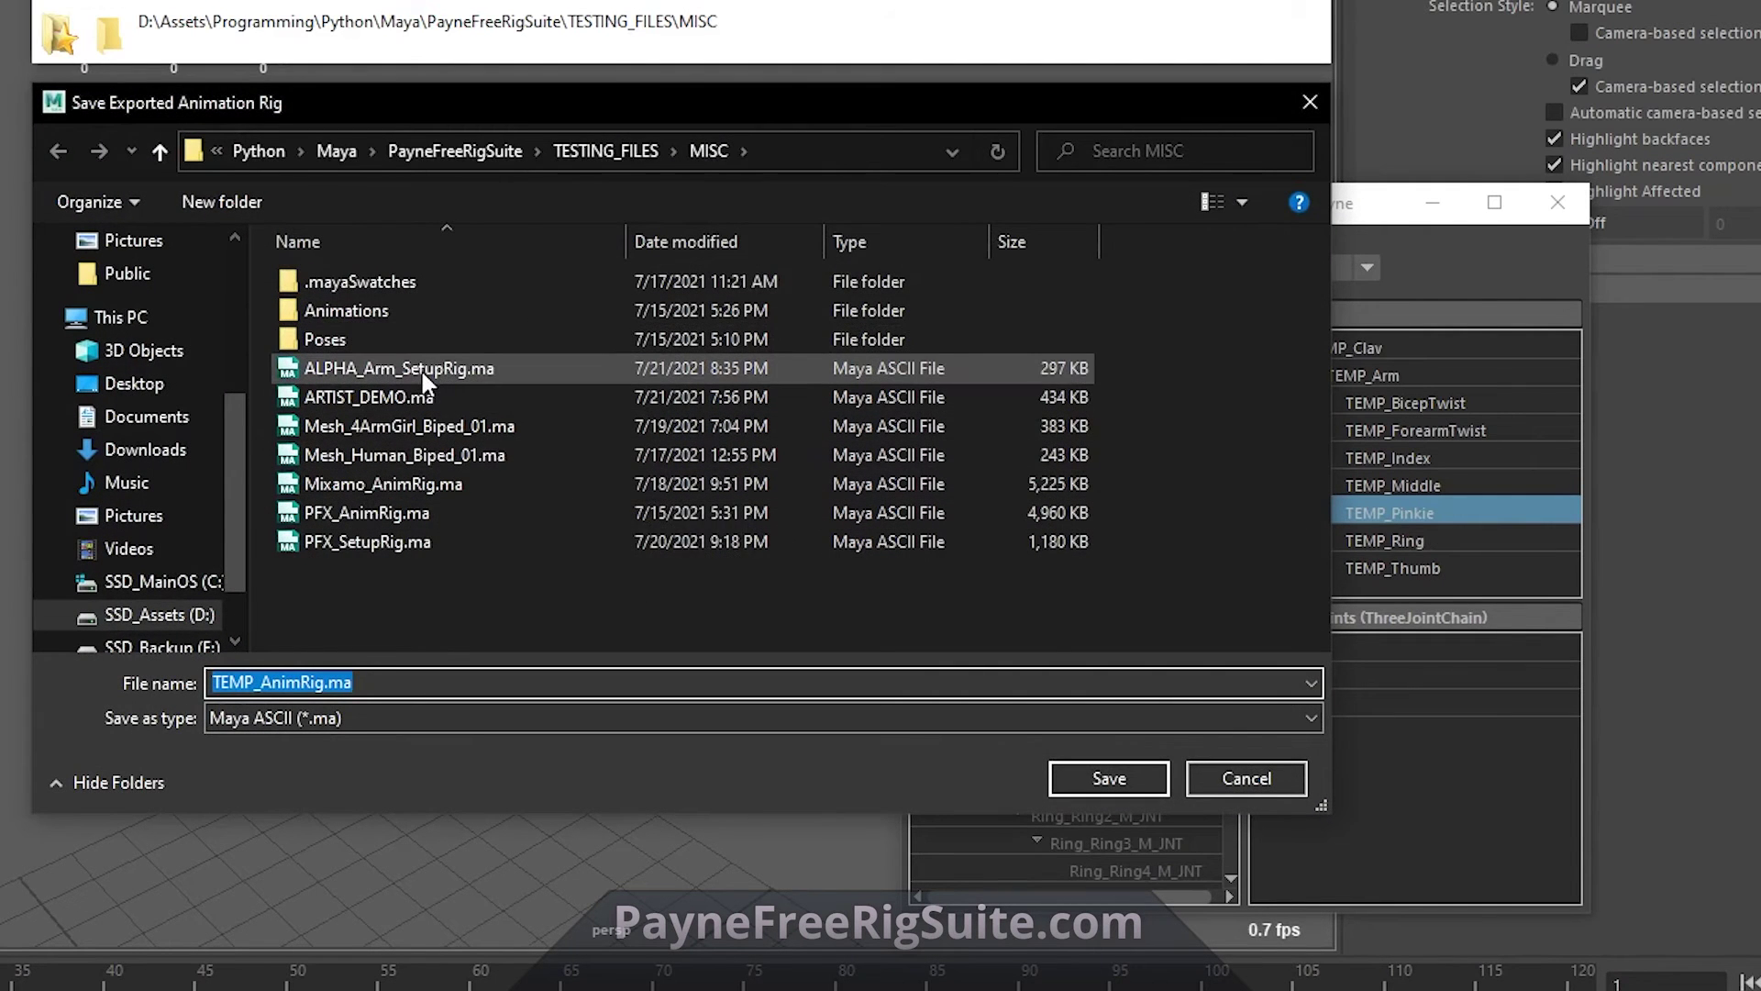
click(425, 370)
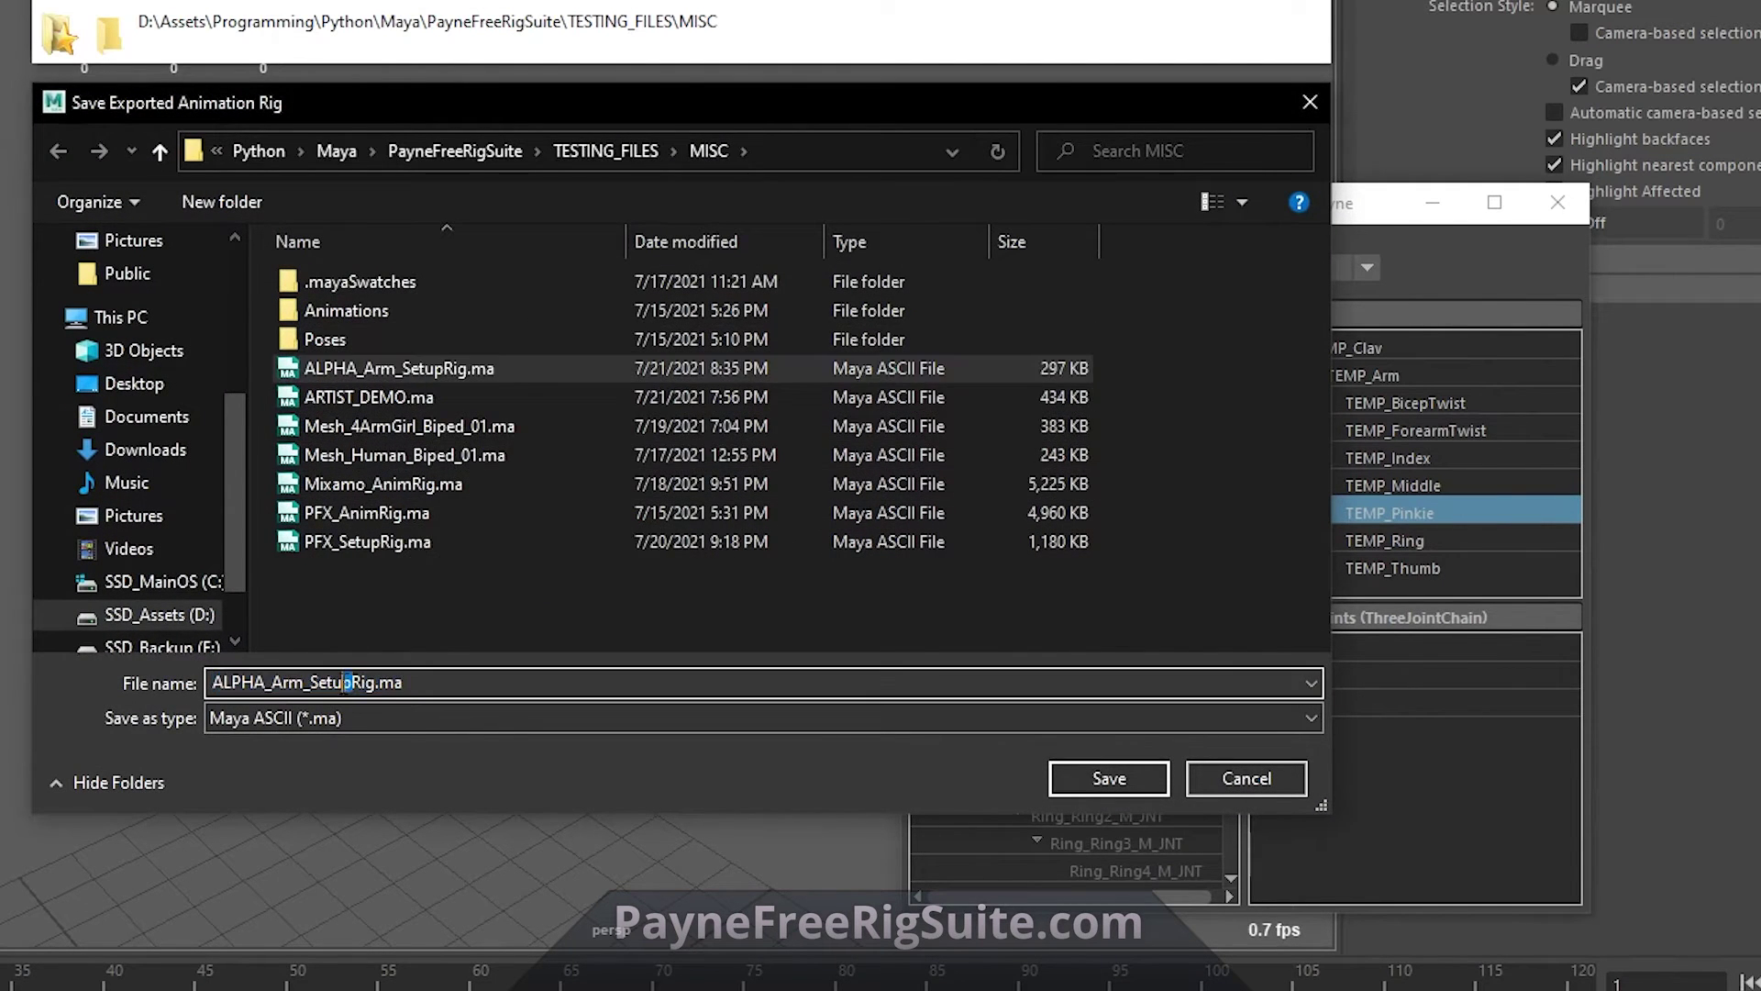
drag(310, 682, 352, 683)
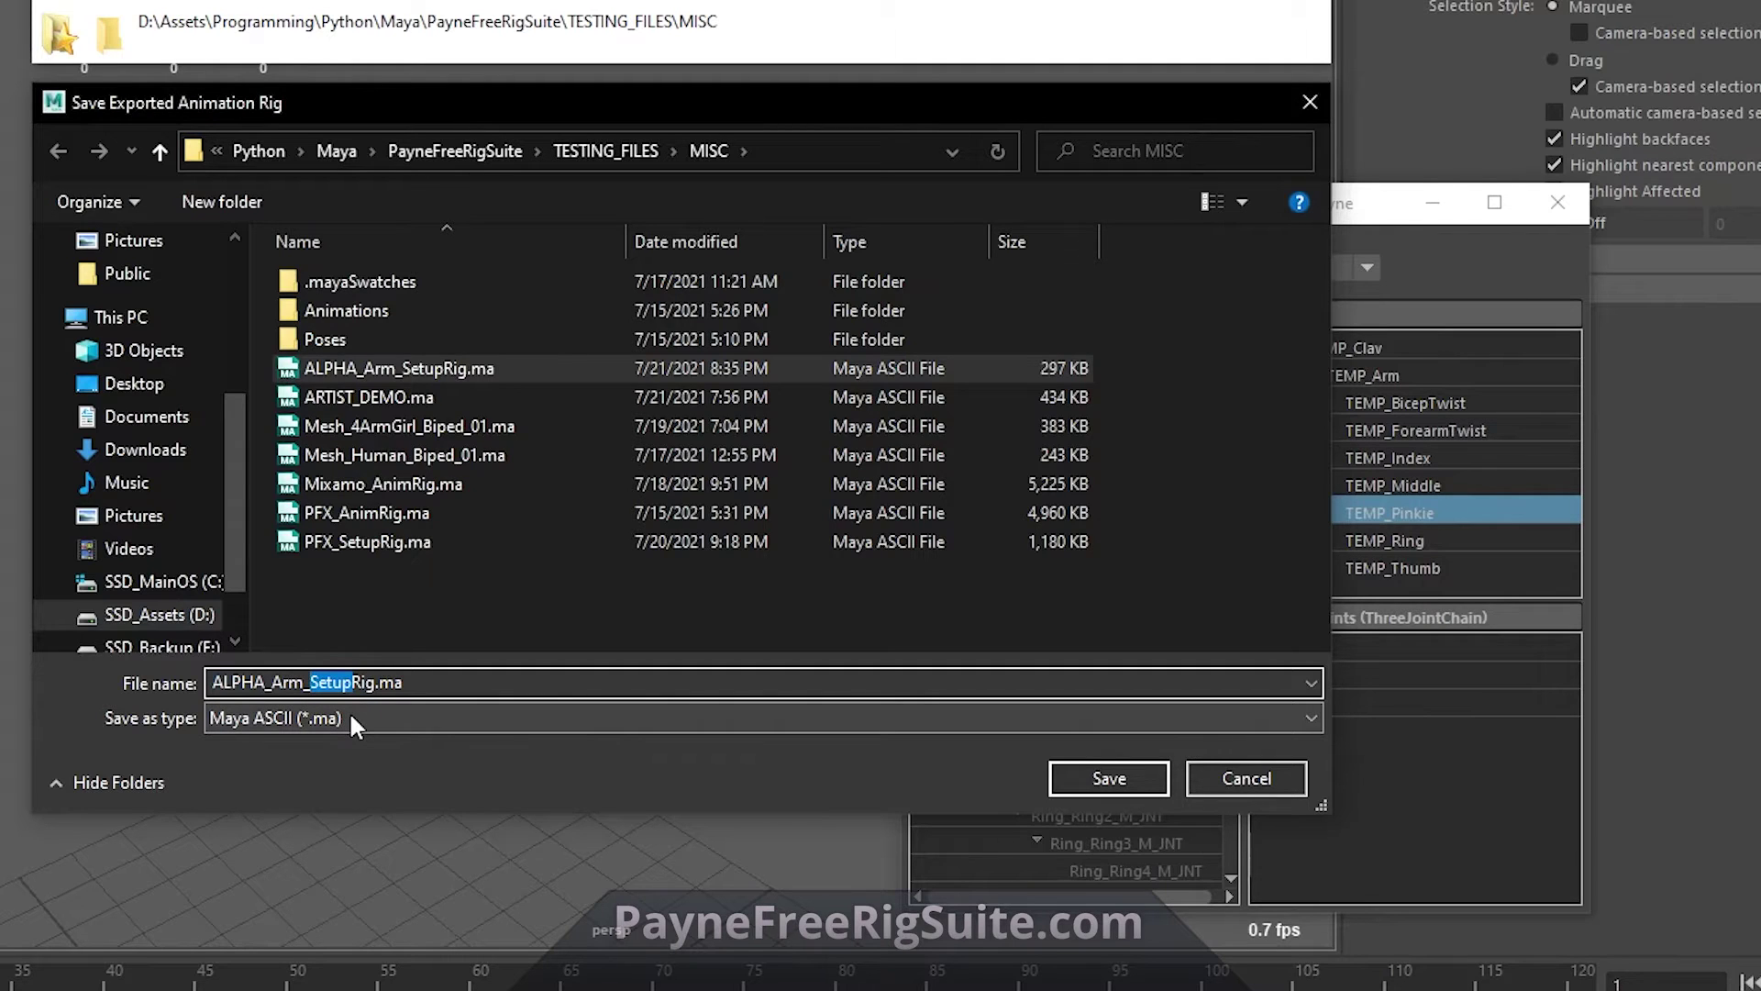
text(Anim)
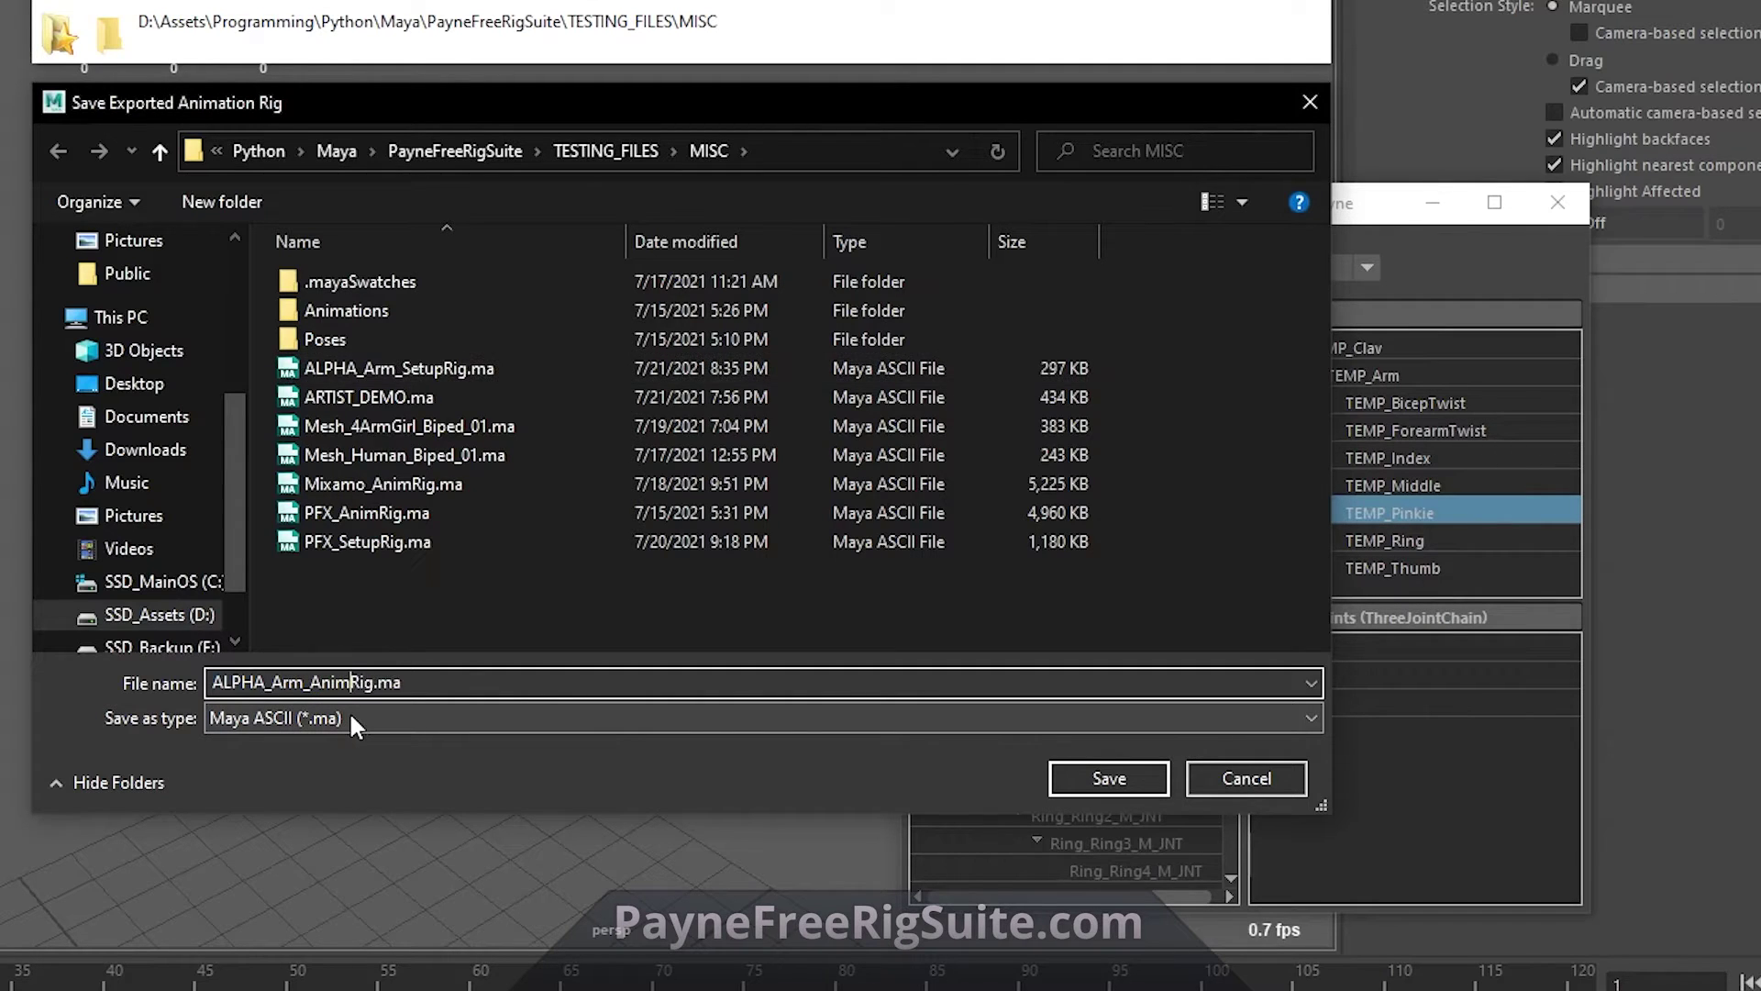
text(ation)
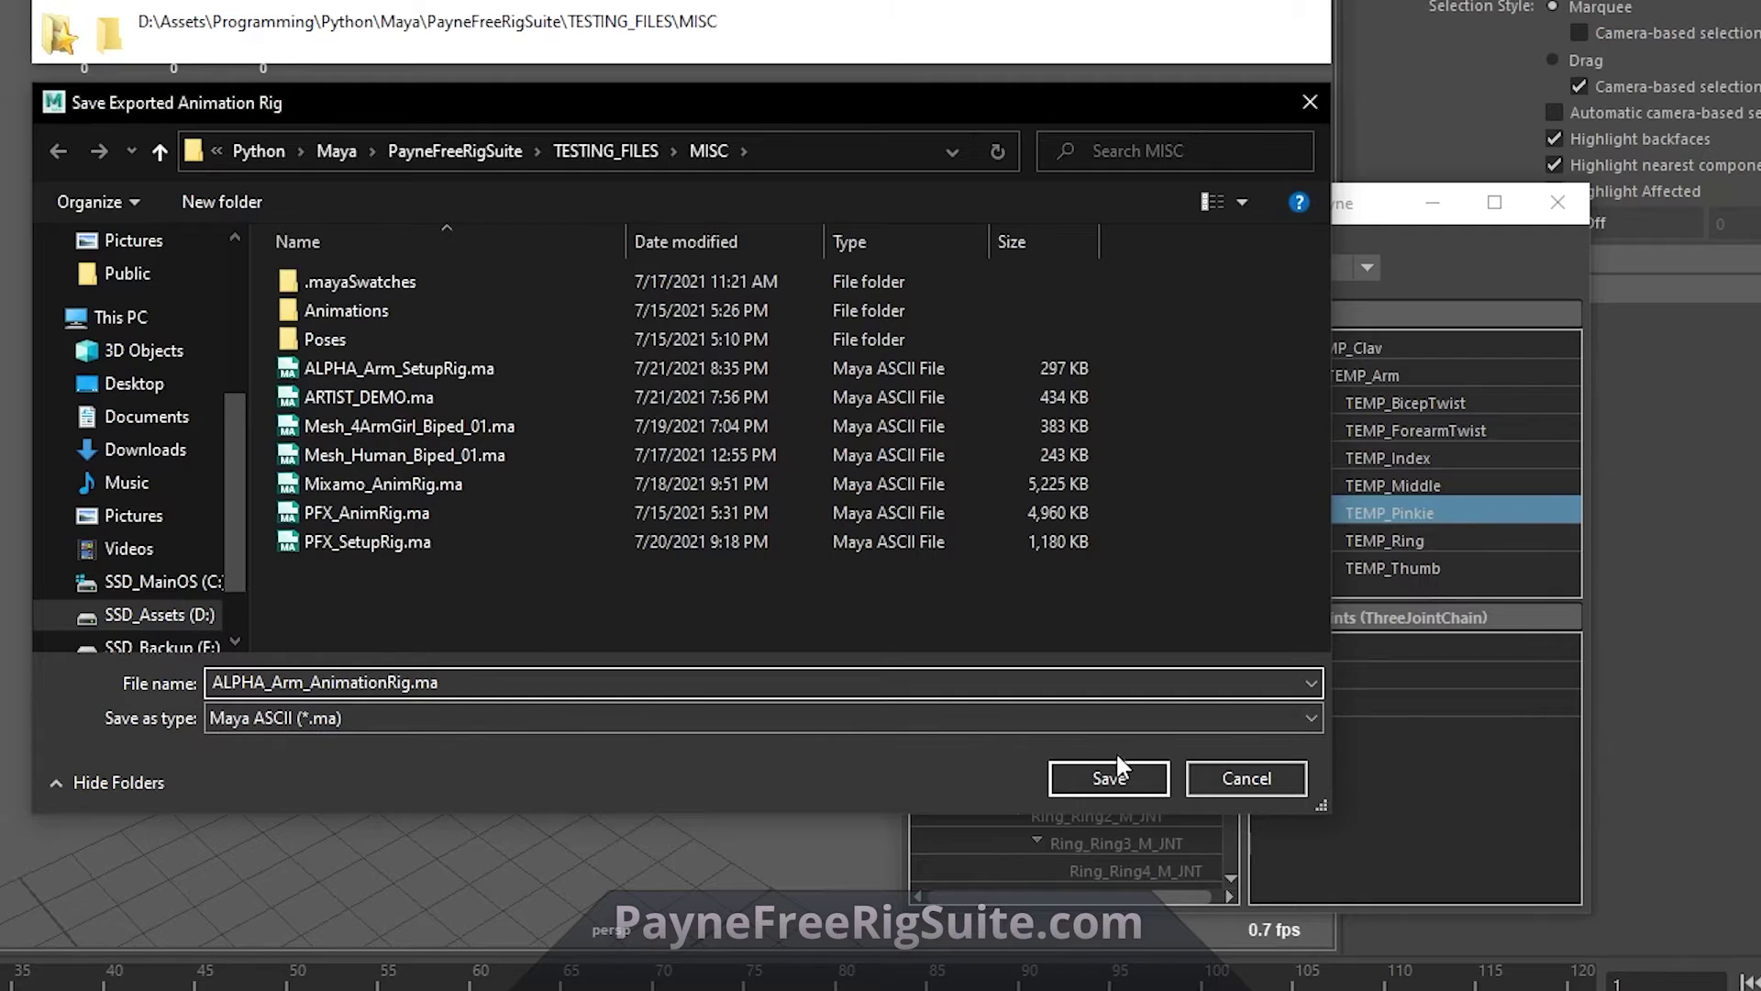
click(1112, 778)
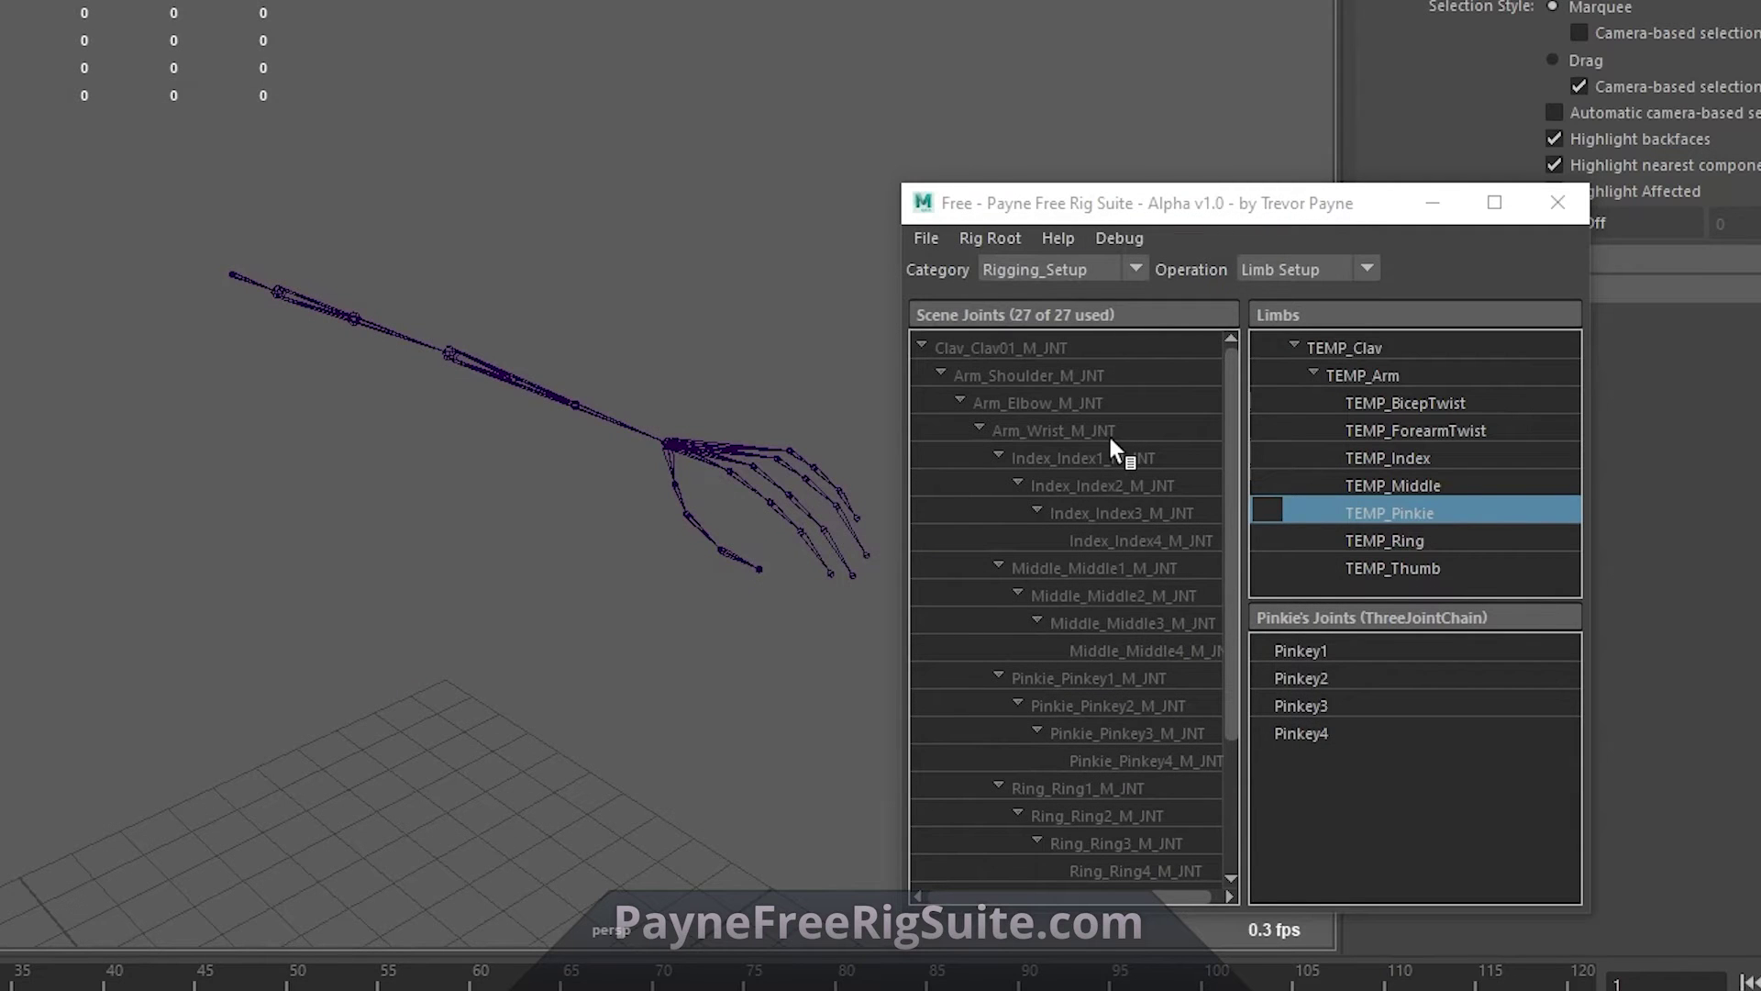
Step: Start a new empty scene without saving the changes to the arm setup rig
click(687, 343)
key(ctrl+n)
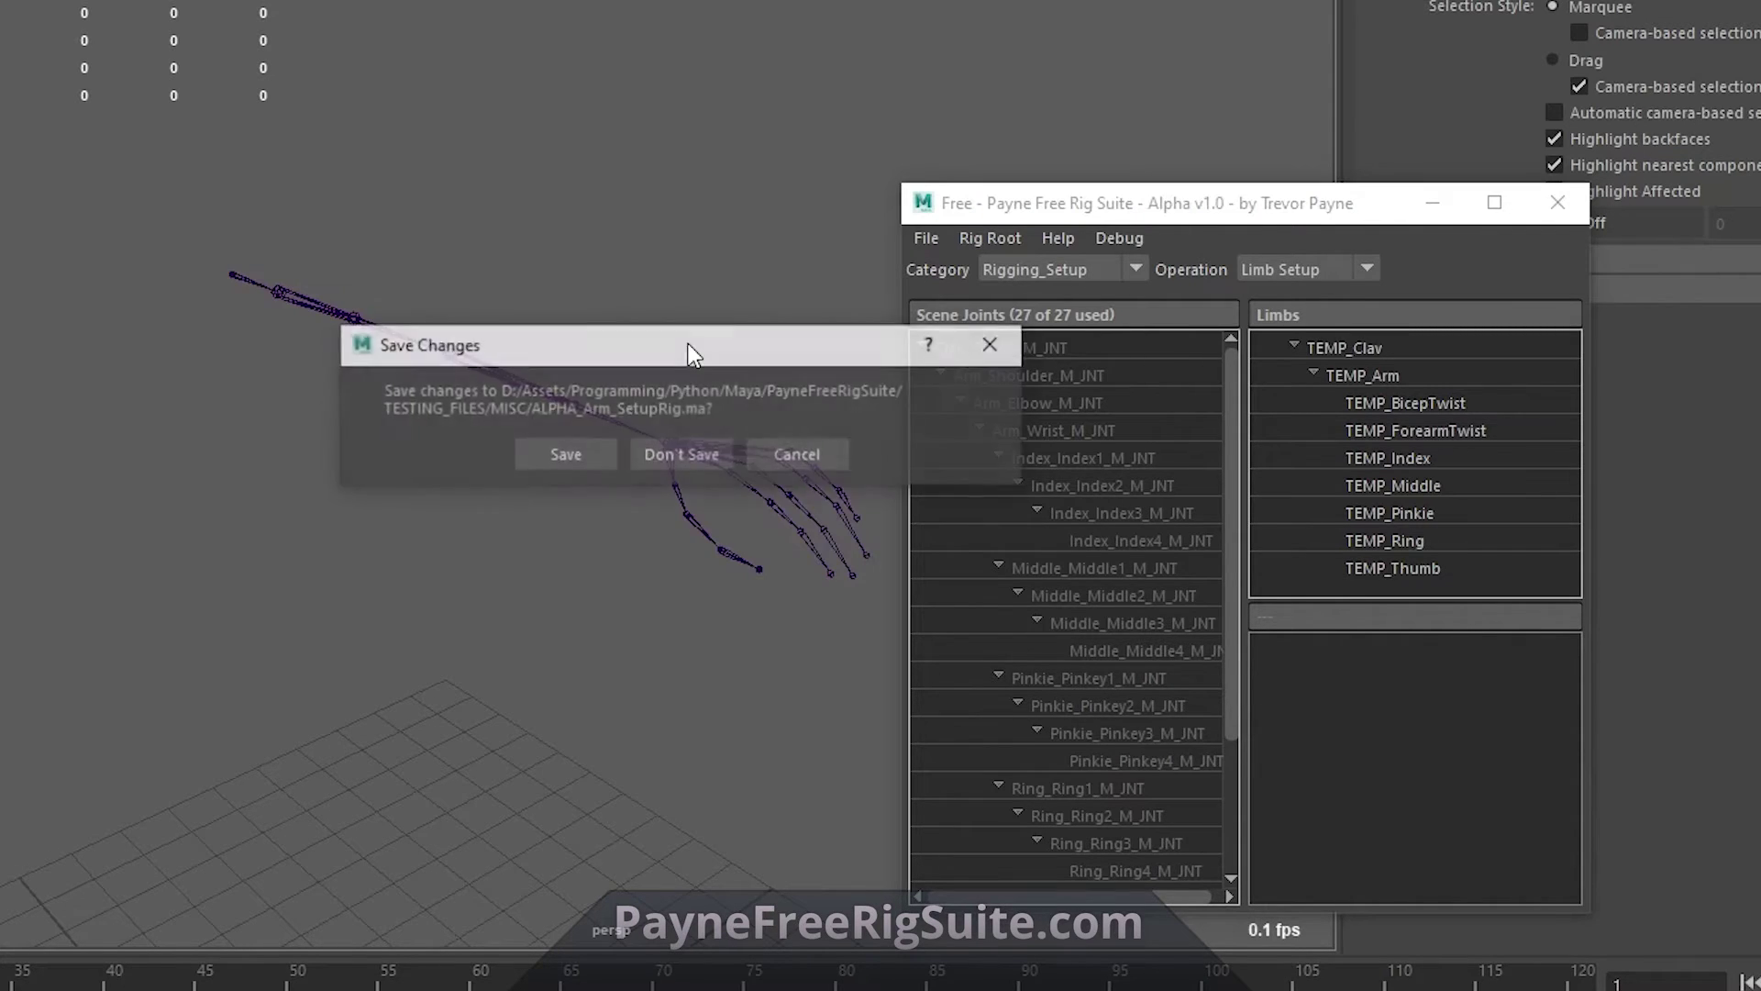
click(690, 454)
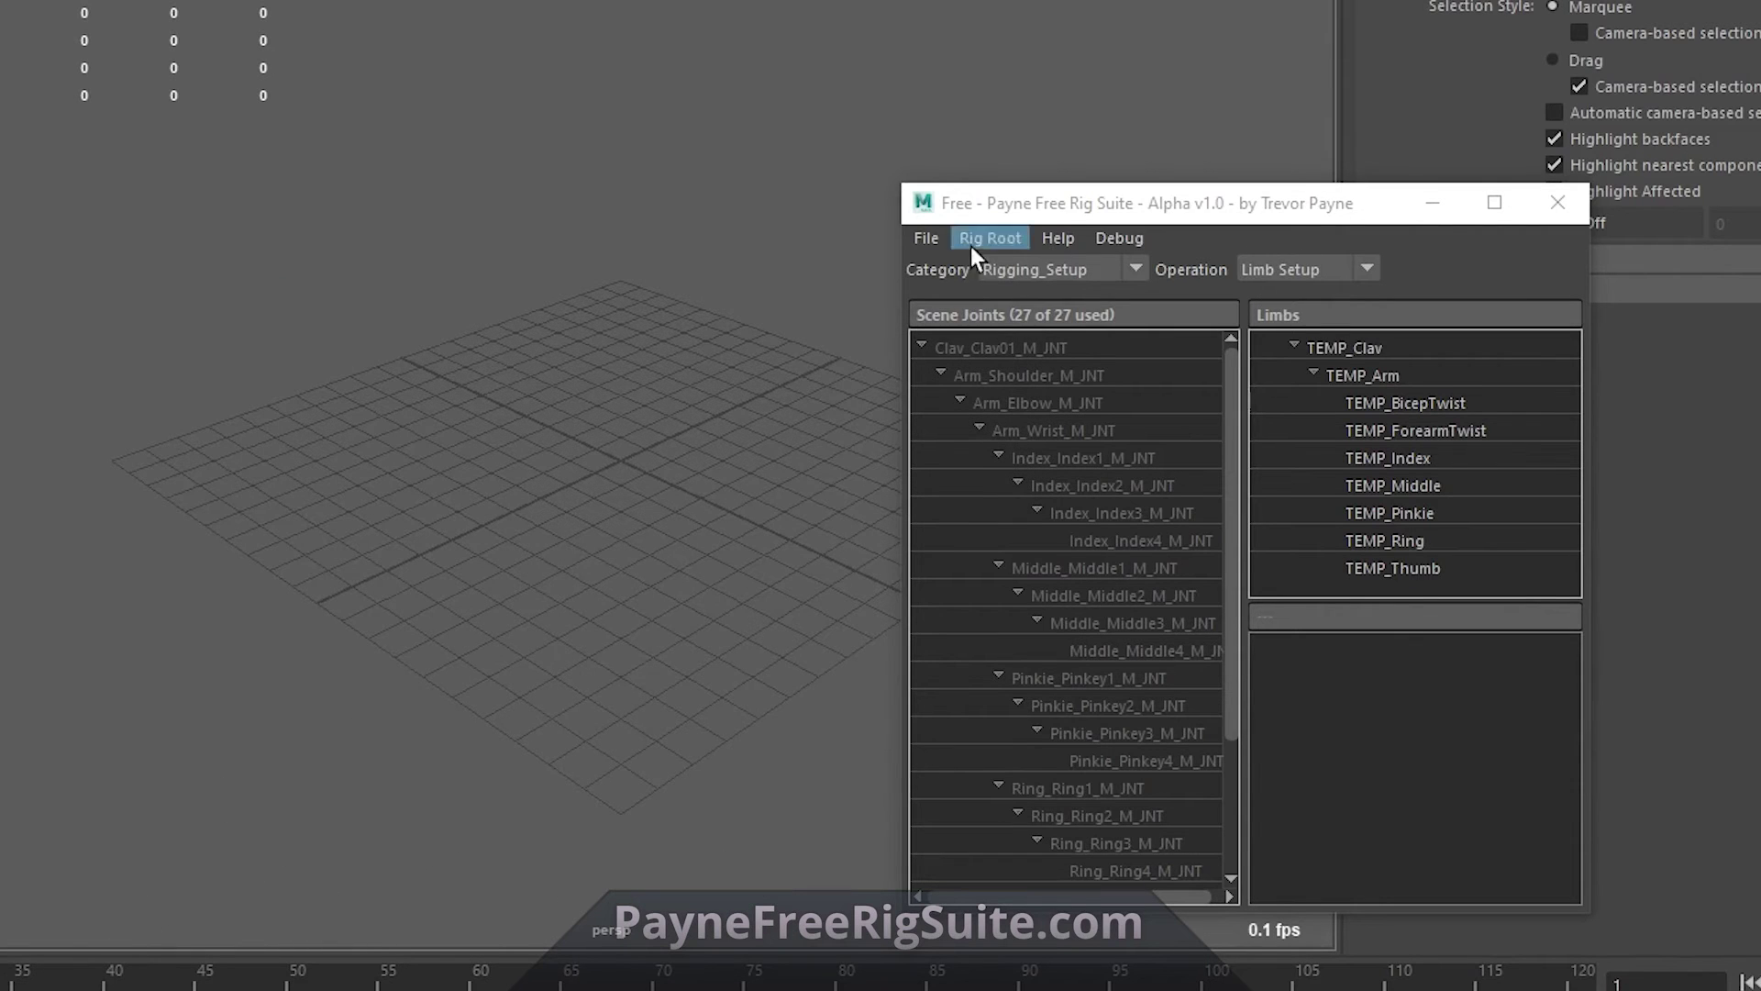
Step: Import Mixamo_Example.fbx from D:\Assets\Programming\Python\Maya\PFRS_ExternalFiles\Reference
key(ctrl+i)
key(alt+d)
text(D:\Assets\Programming\Python\Maya\PFRS_ExternalFiles\Reference)
key(Return)
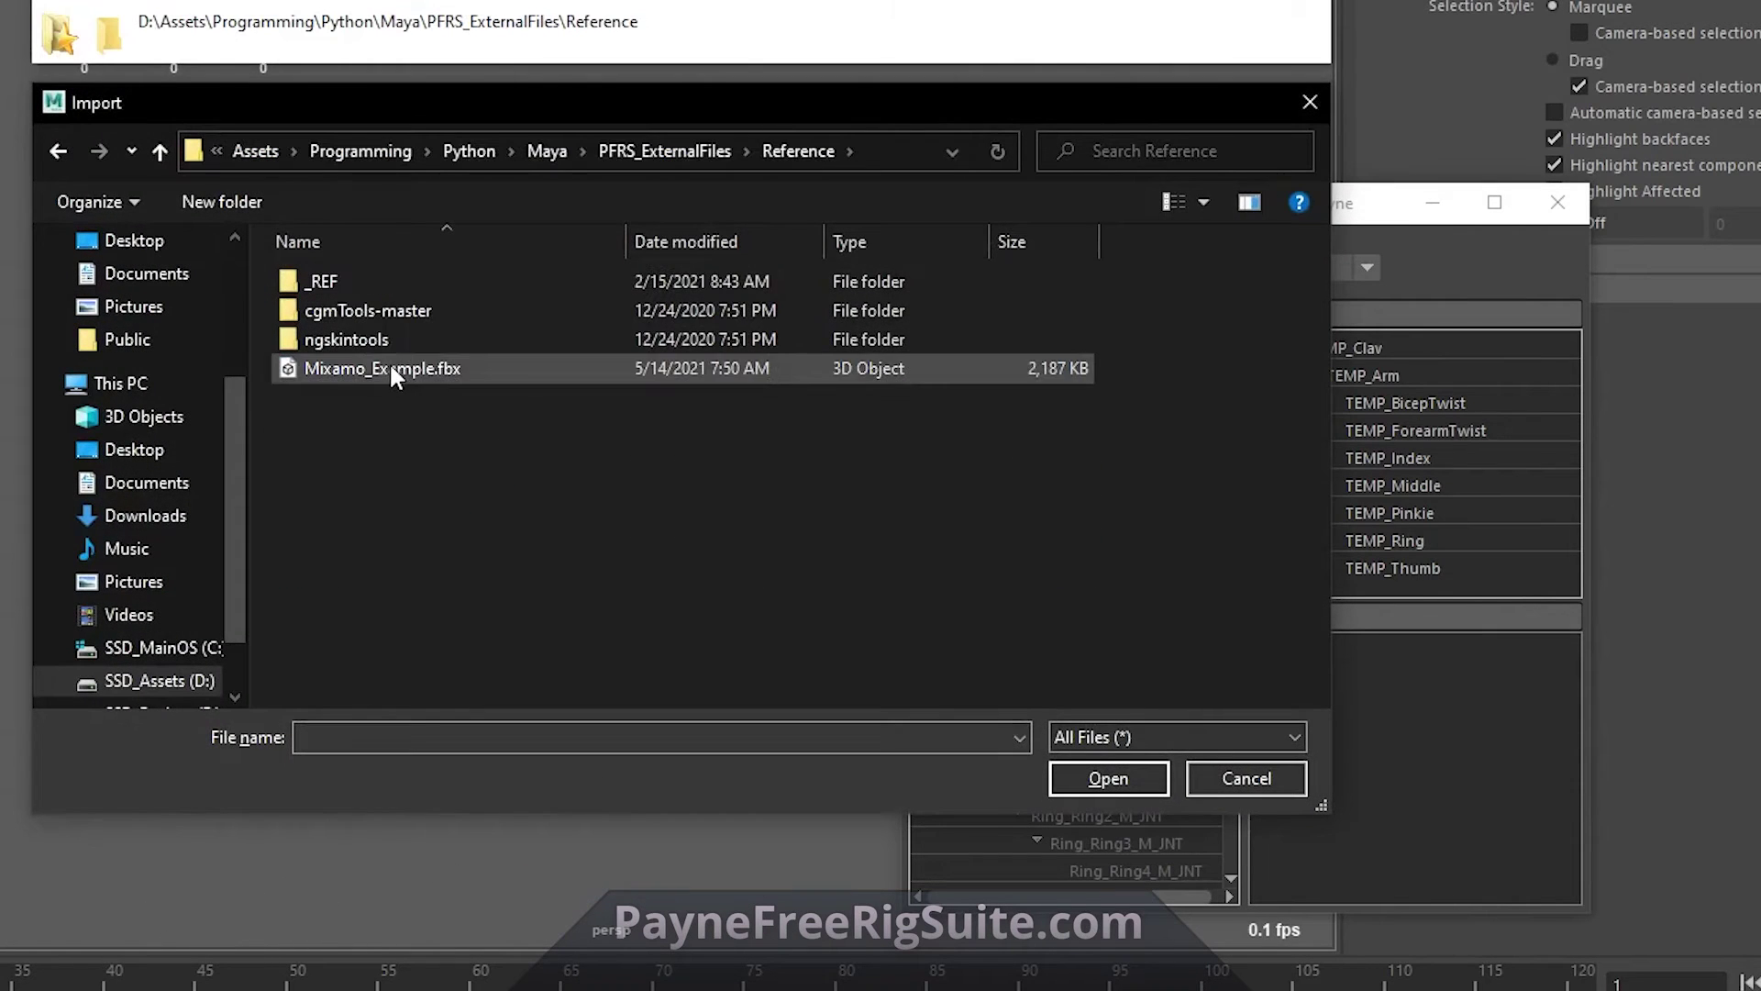
click(389, 367)
click(1095, 795)
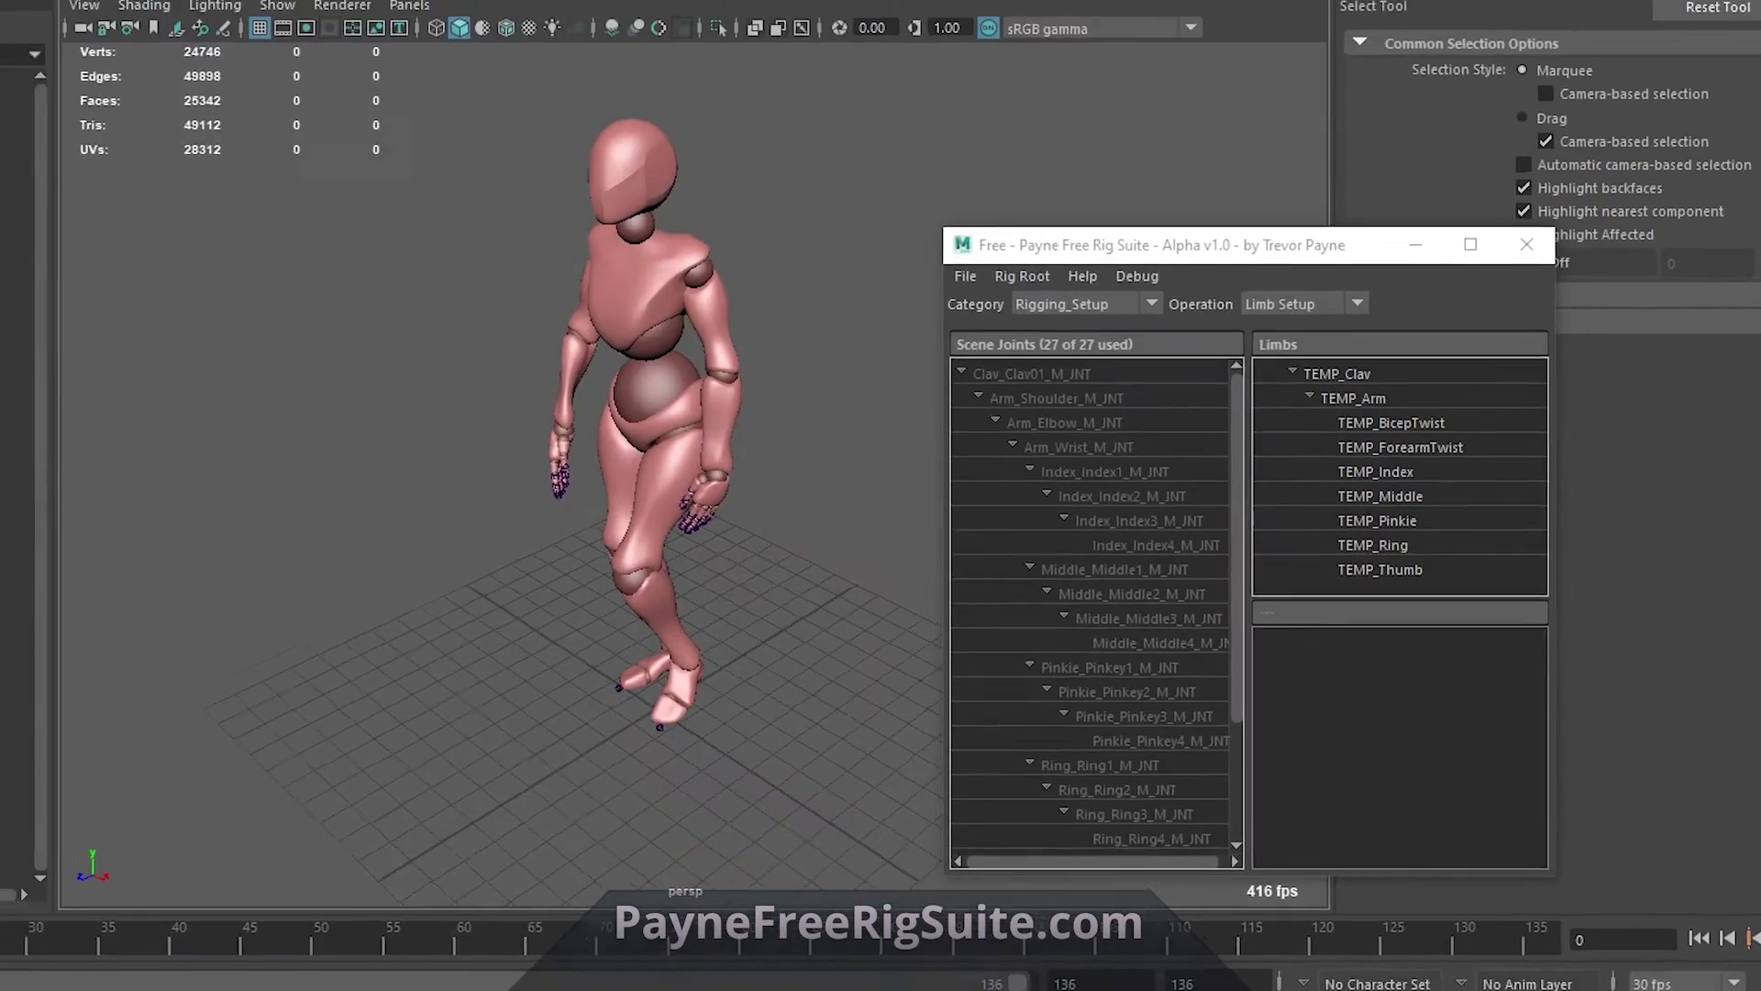
Step: Create the rig root for the imported Mixamo character and save the scene as ALPHA_Mixamo_SetupRig in Maya ASCII format
mouse_move(28, 855)
mouse_down()
mouse_move(700, 850)
mouse_move(37, 850)
mouse_up()
click(1087, 352)
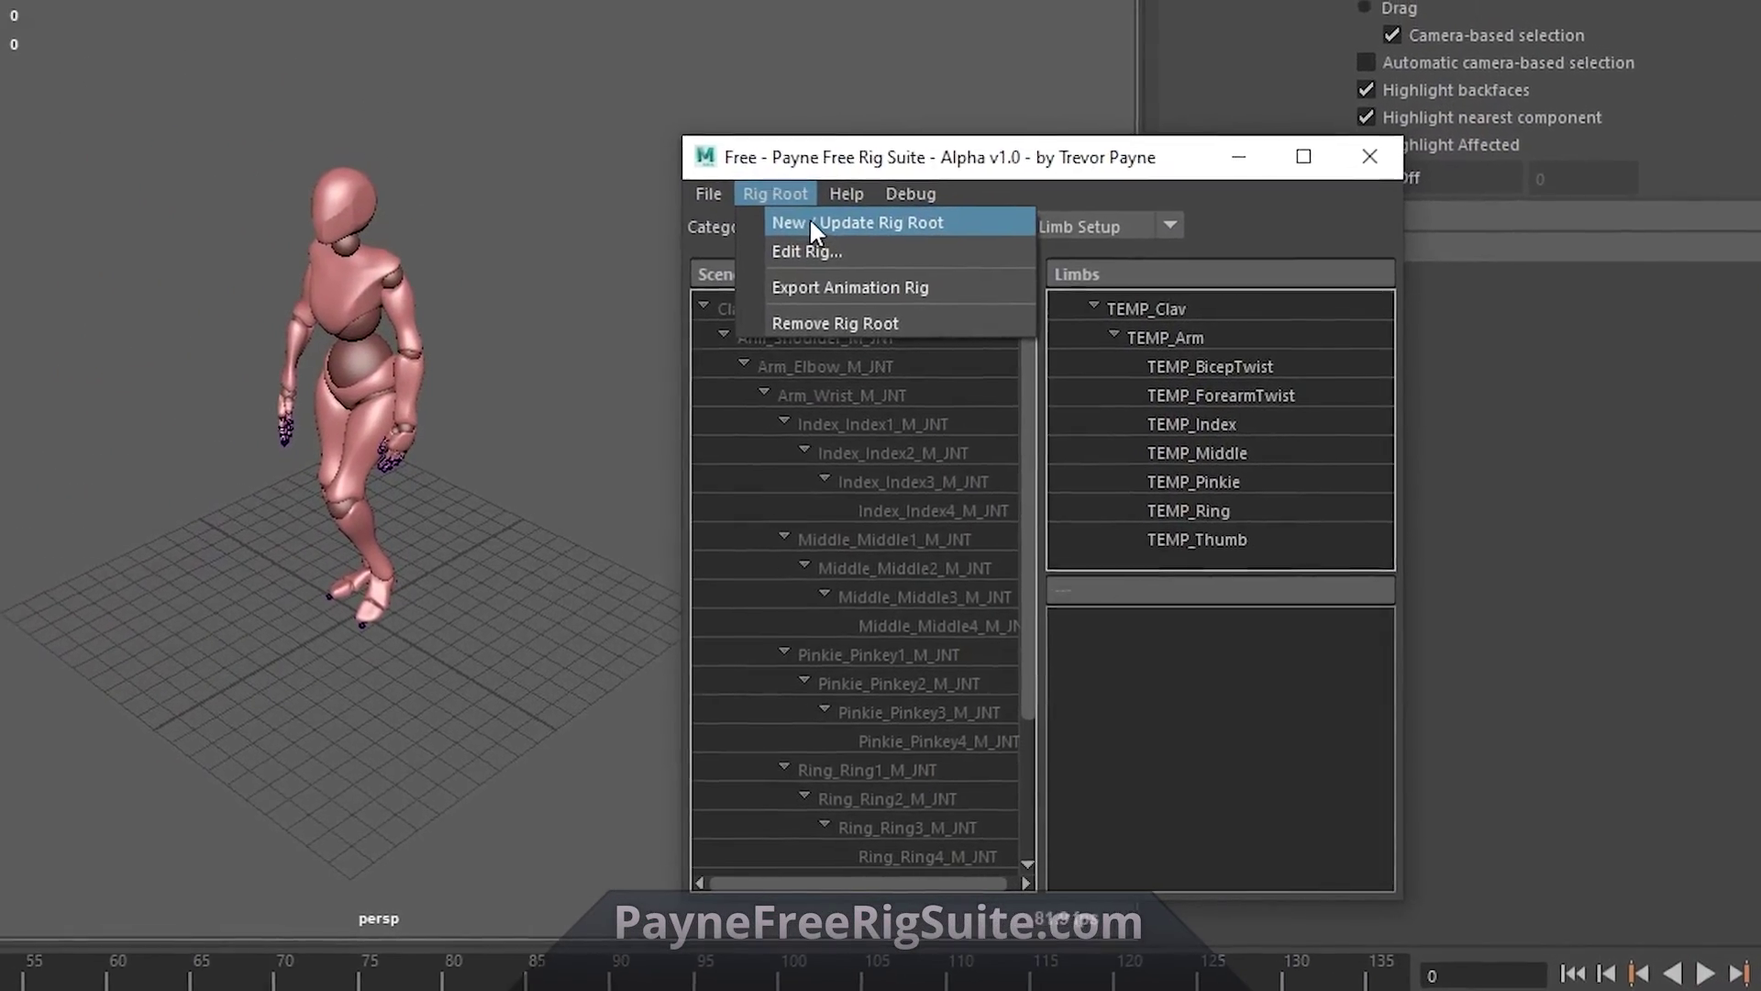
click(809, 222)
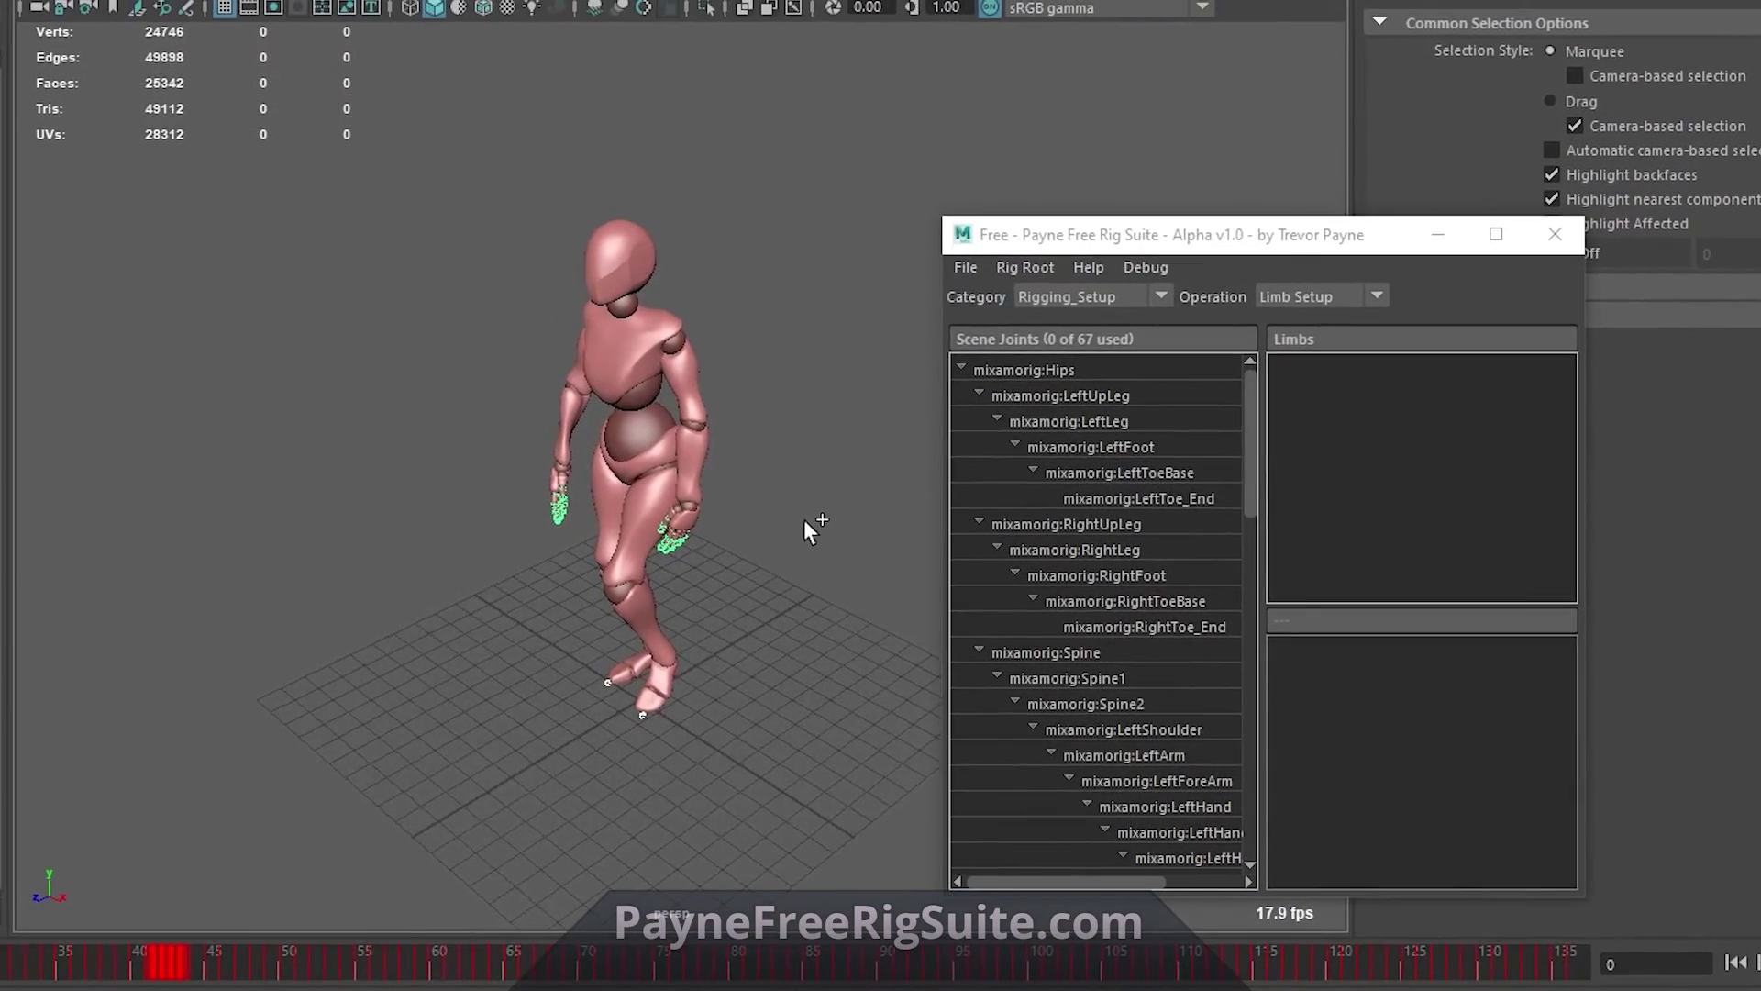
key(ctrl+shift+s)
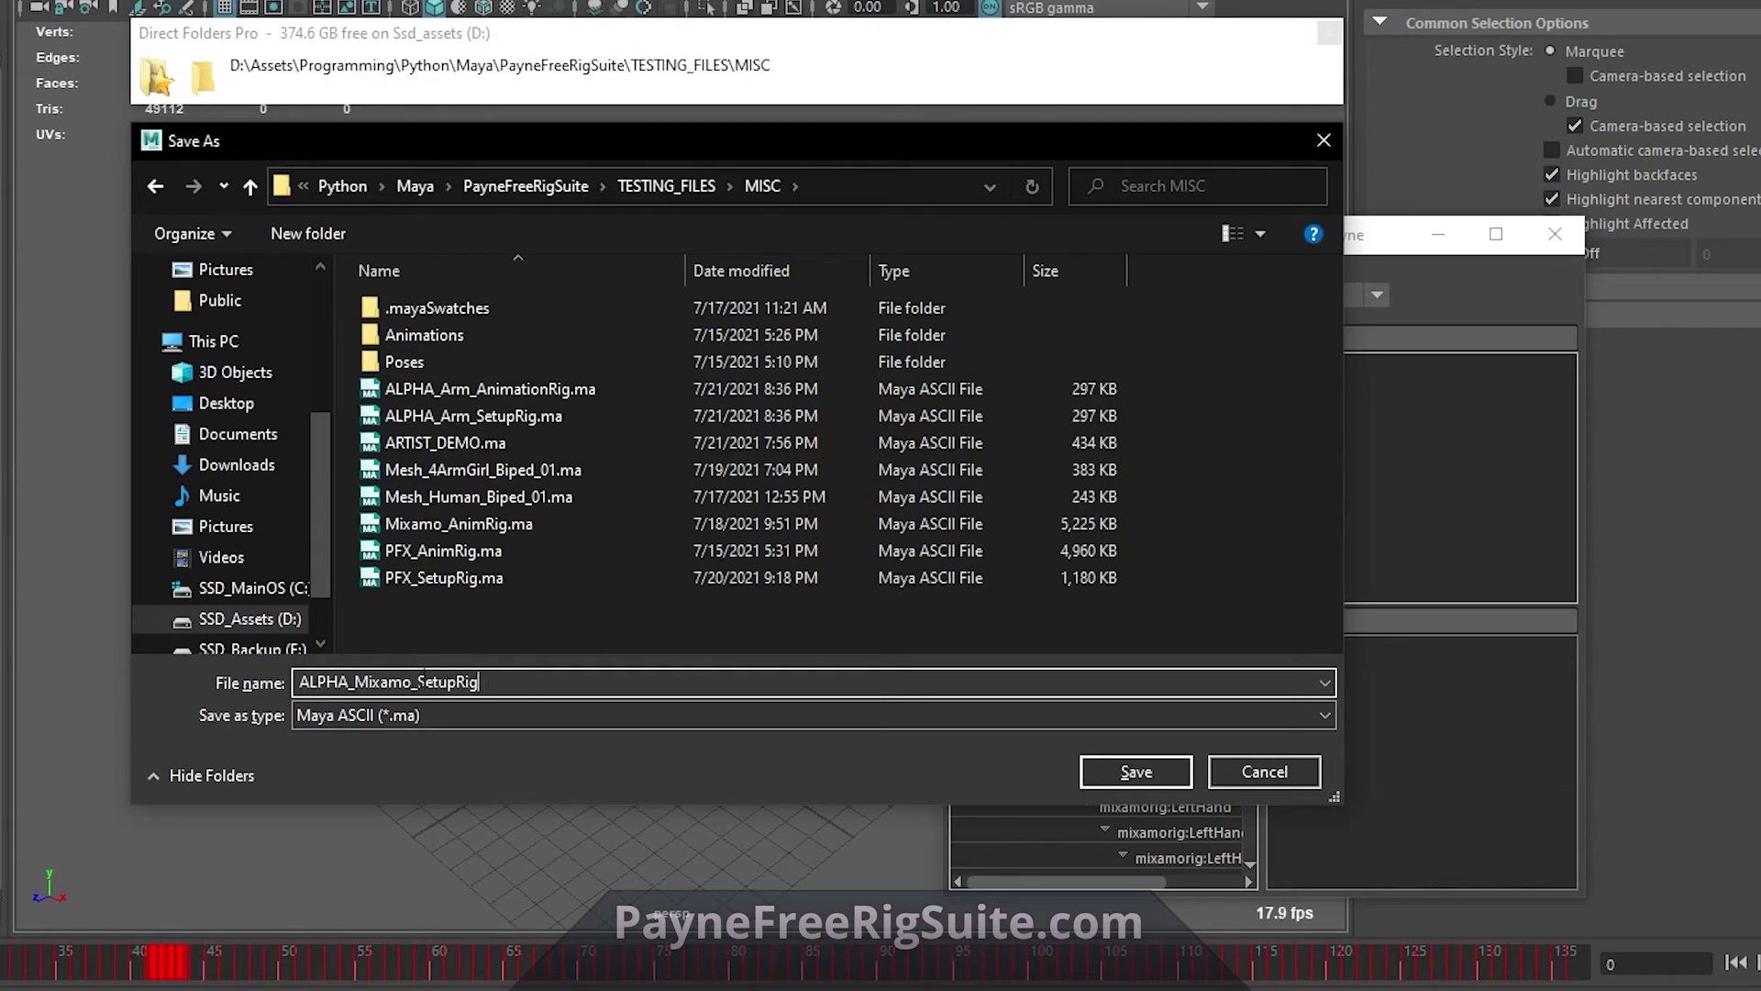
click(1135, 773)
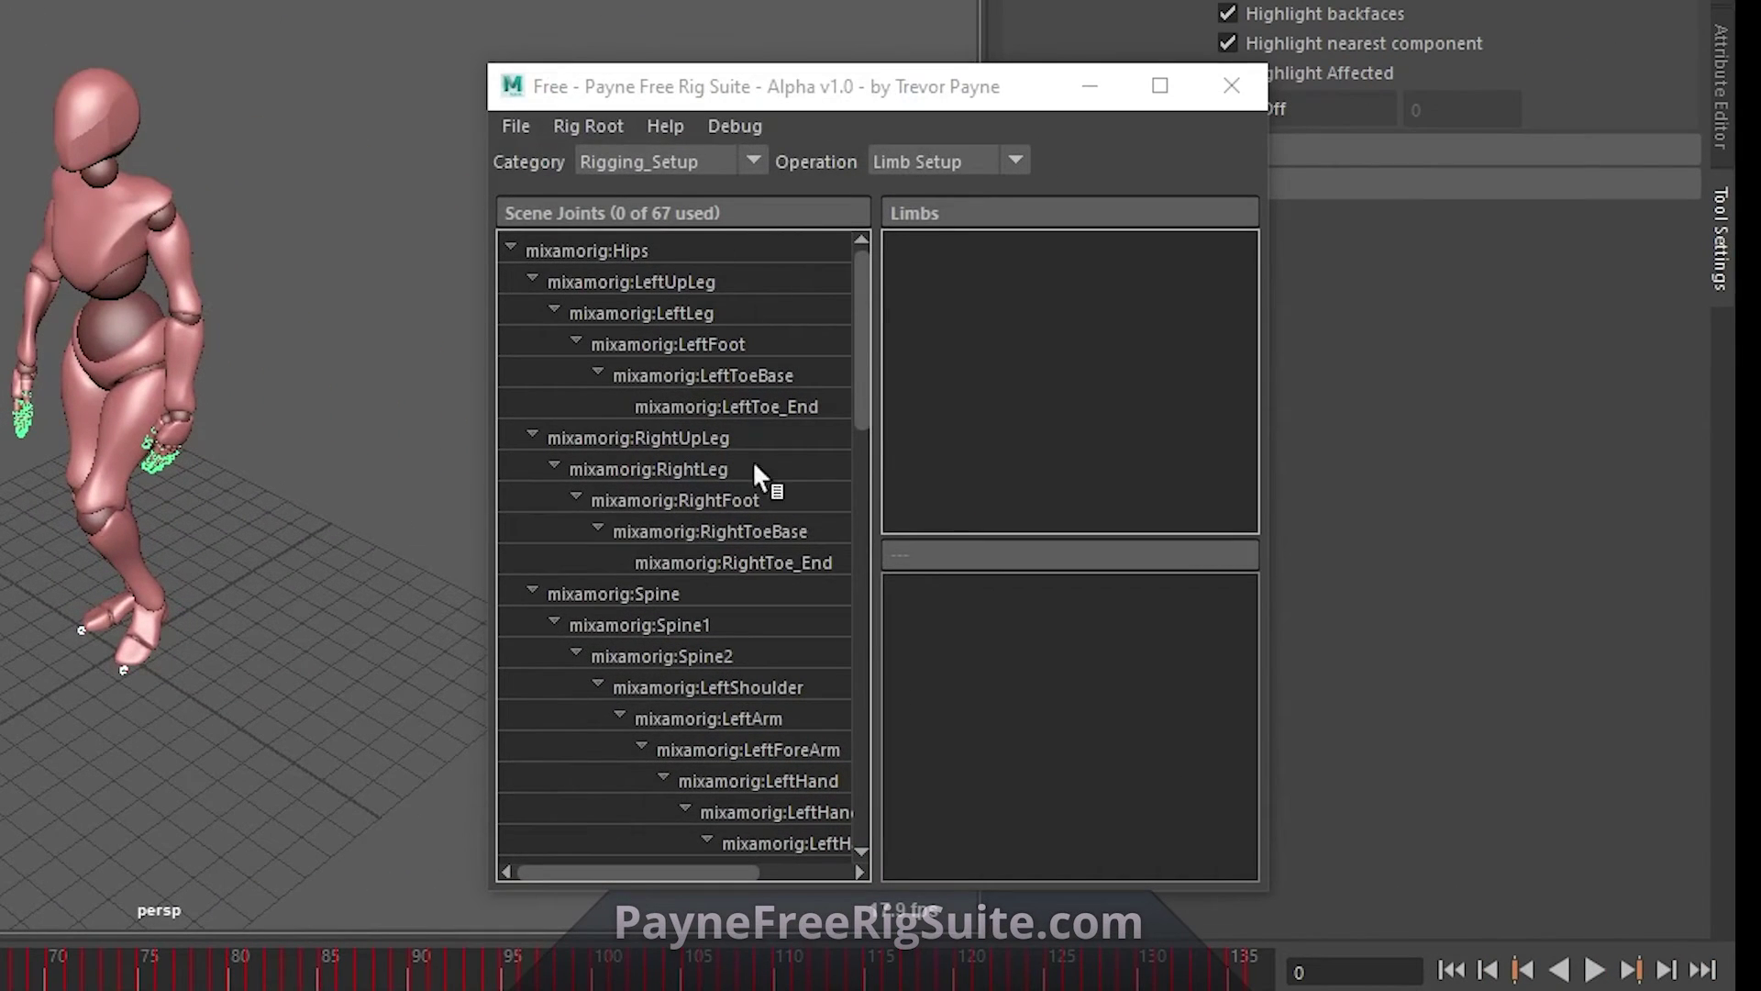
Step: Autobuild the character's limbs with the Mixamo | Simple option and look through the resulting limb hierarchy
right_click(669, 312)
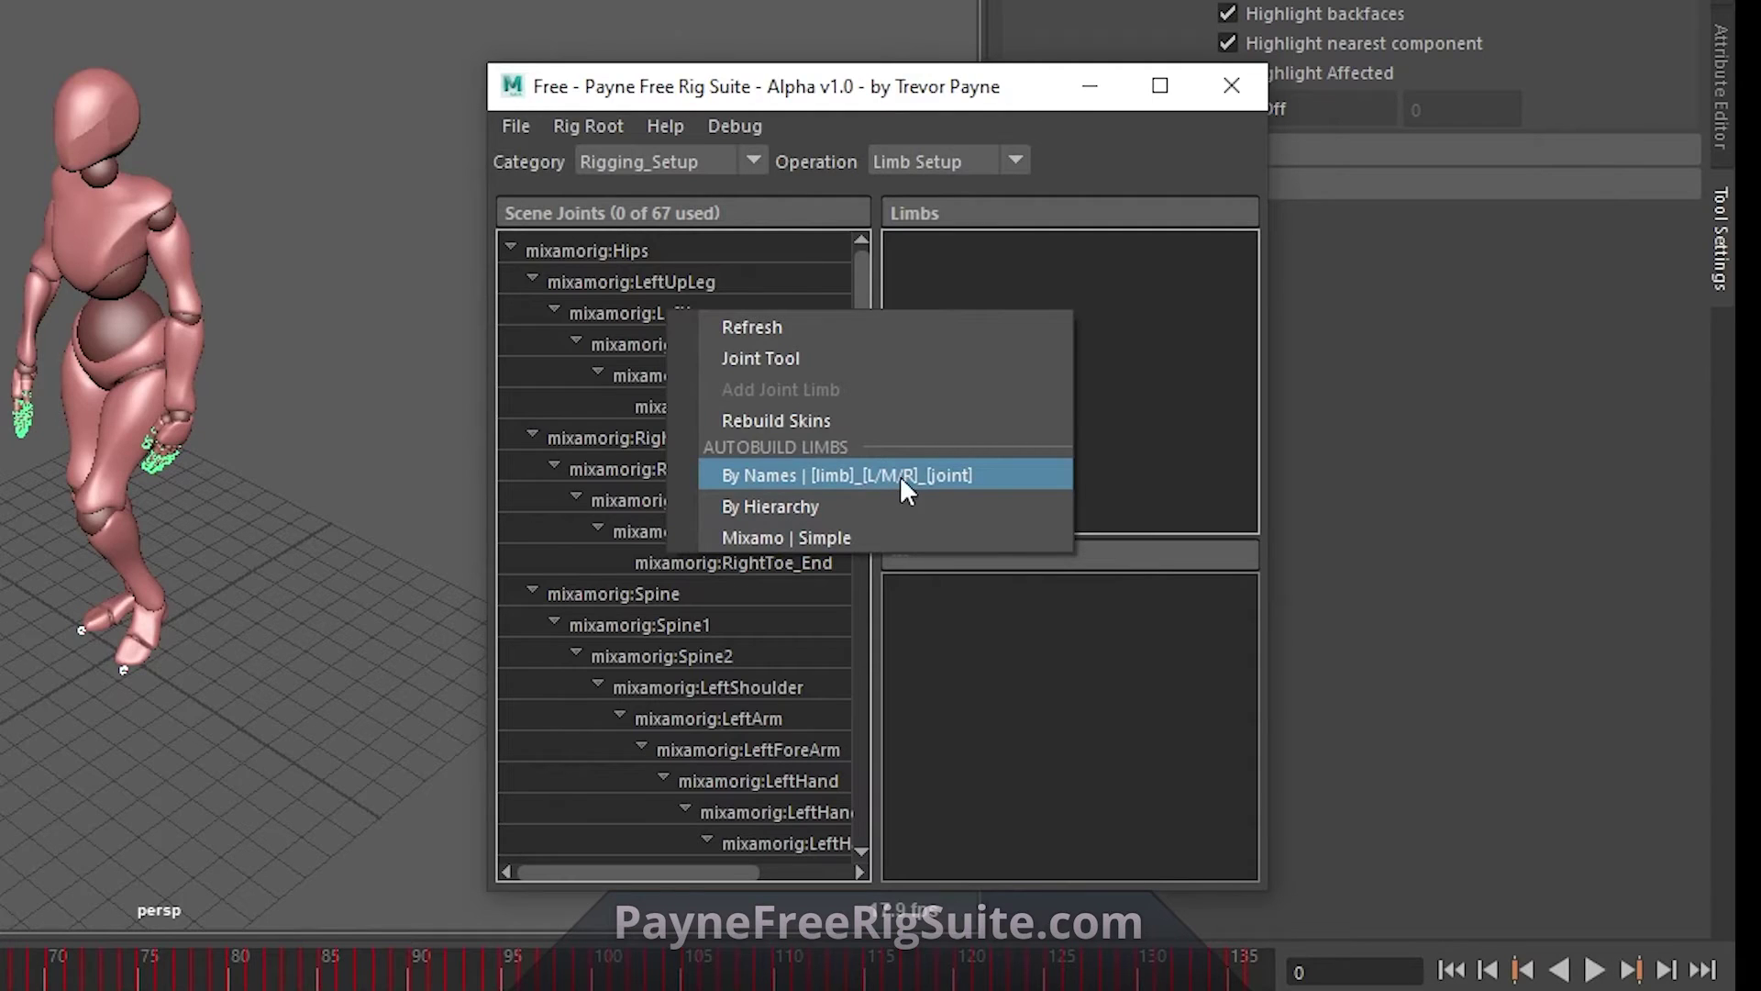
click(828, 538)
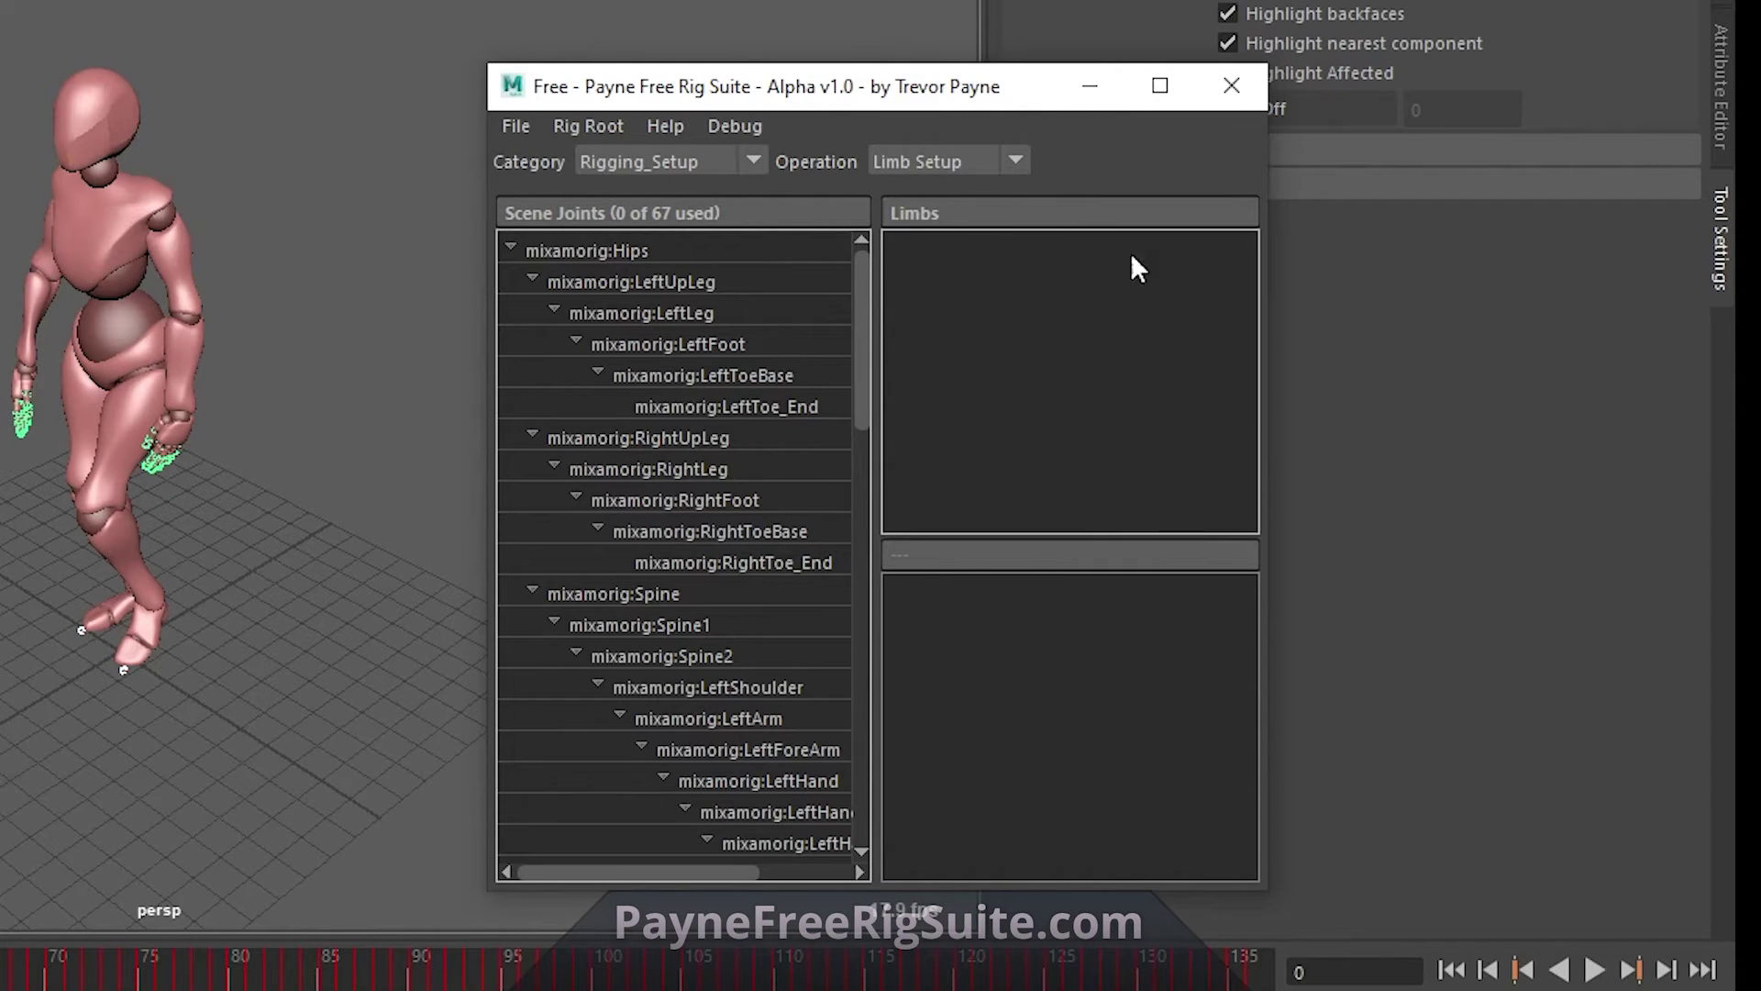
scroll(1076, 394, down, 2)
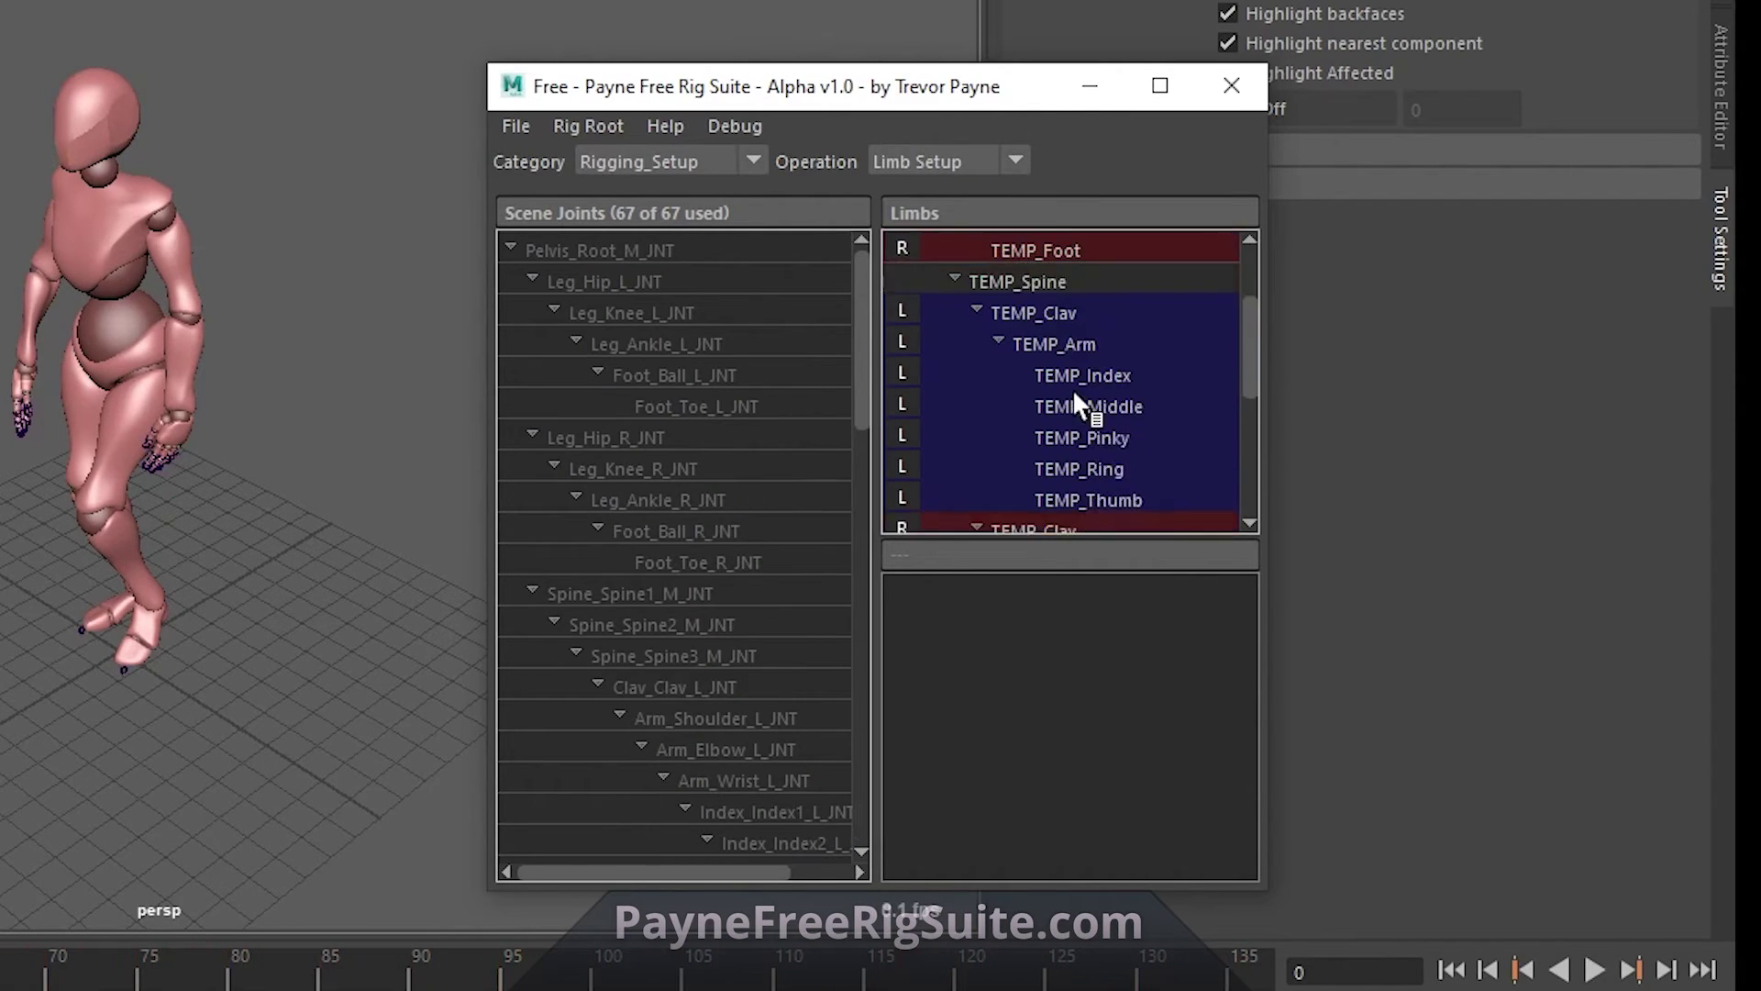
scroll(1072, 389, down, 4)
scroll(1072, 422, up, 5)
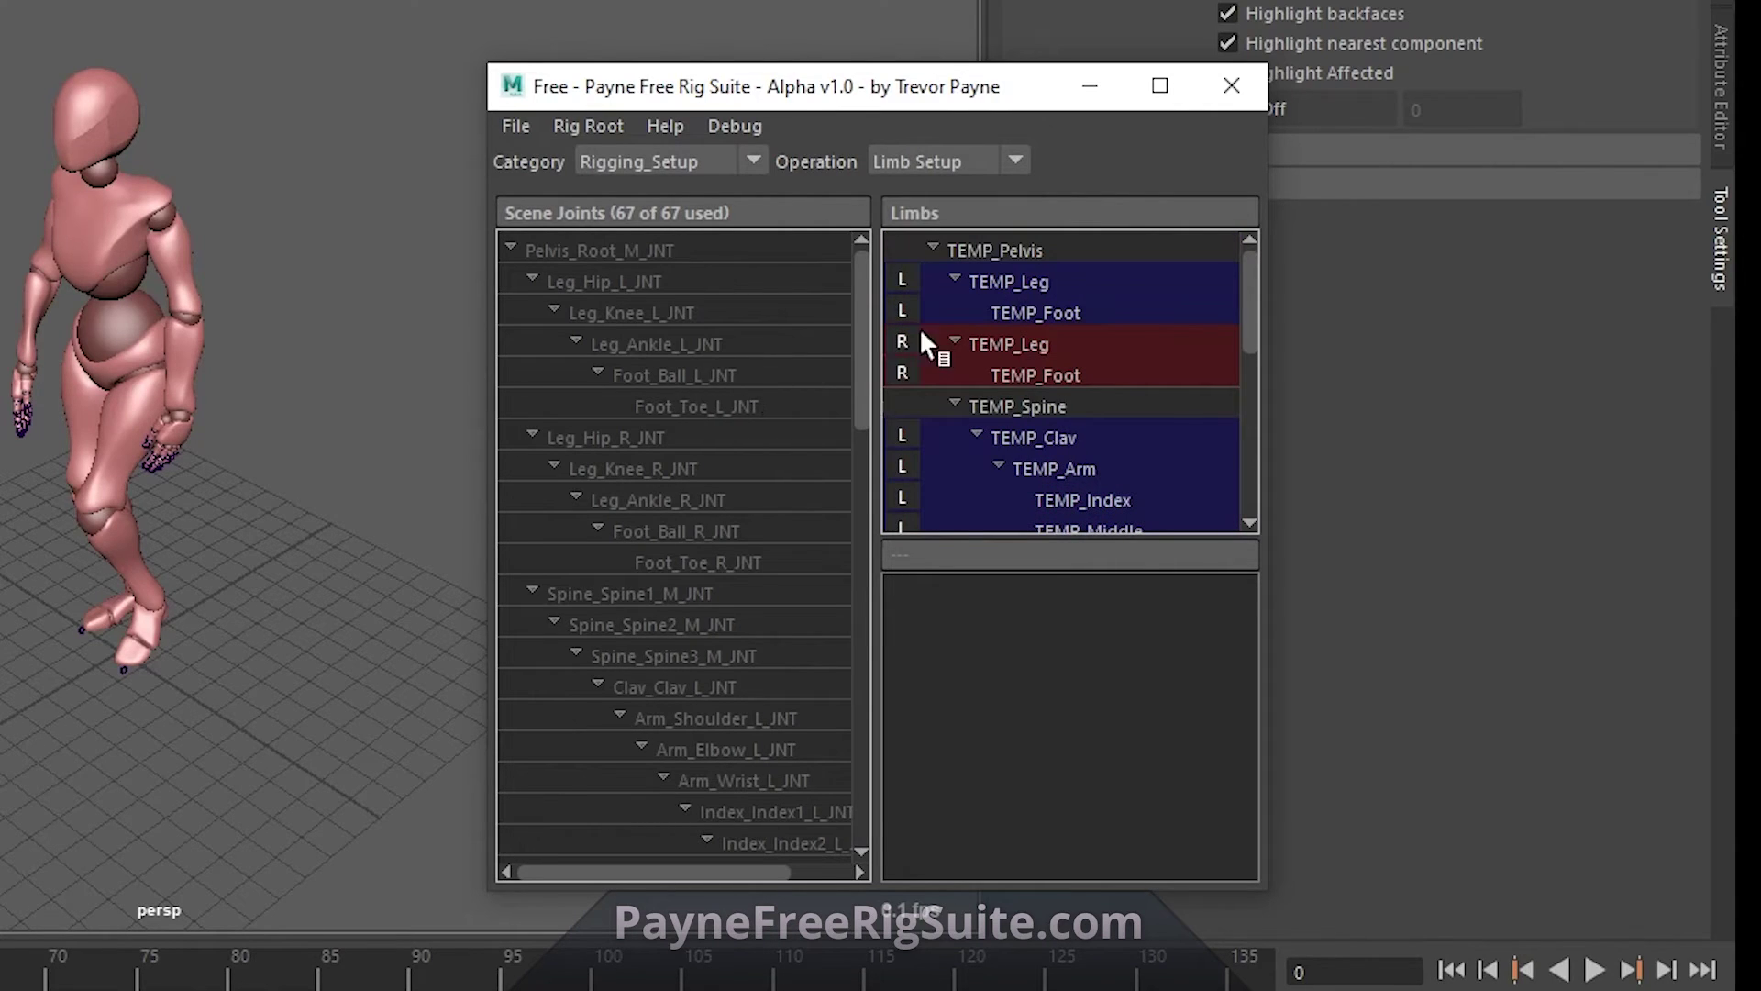
Step: Export the joint animation of all limbs as Mixamo_Dance and update the rig root
click(1031, 248)
scroll(1071, 413, down, 3)
scroll(1074, 441, down, 2)
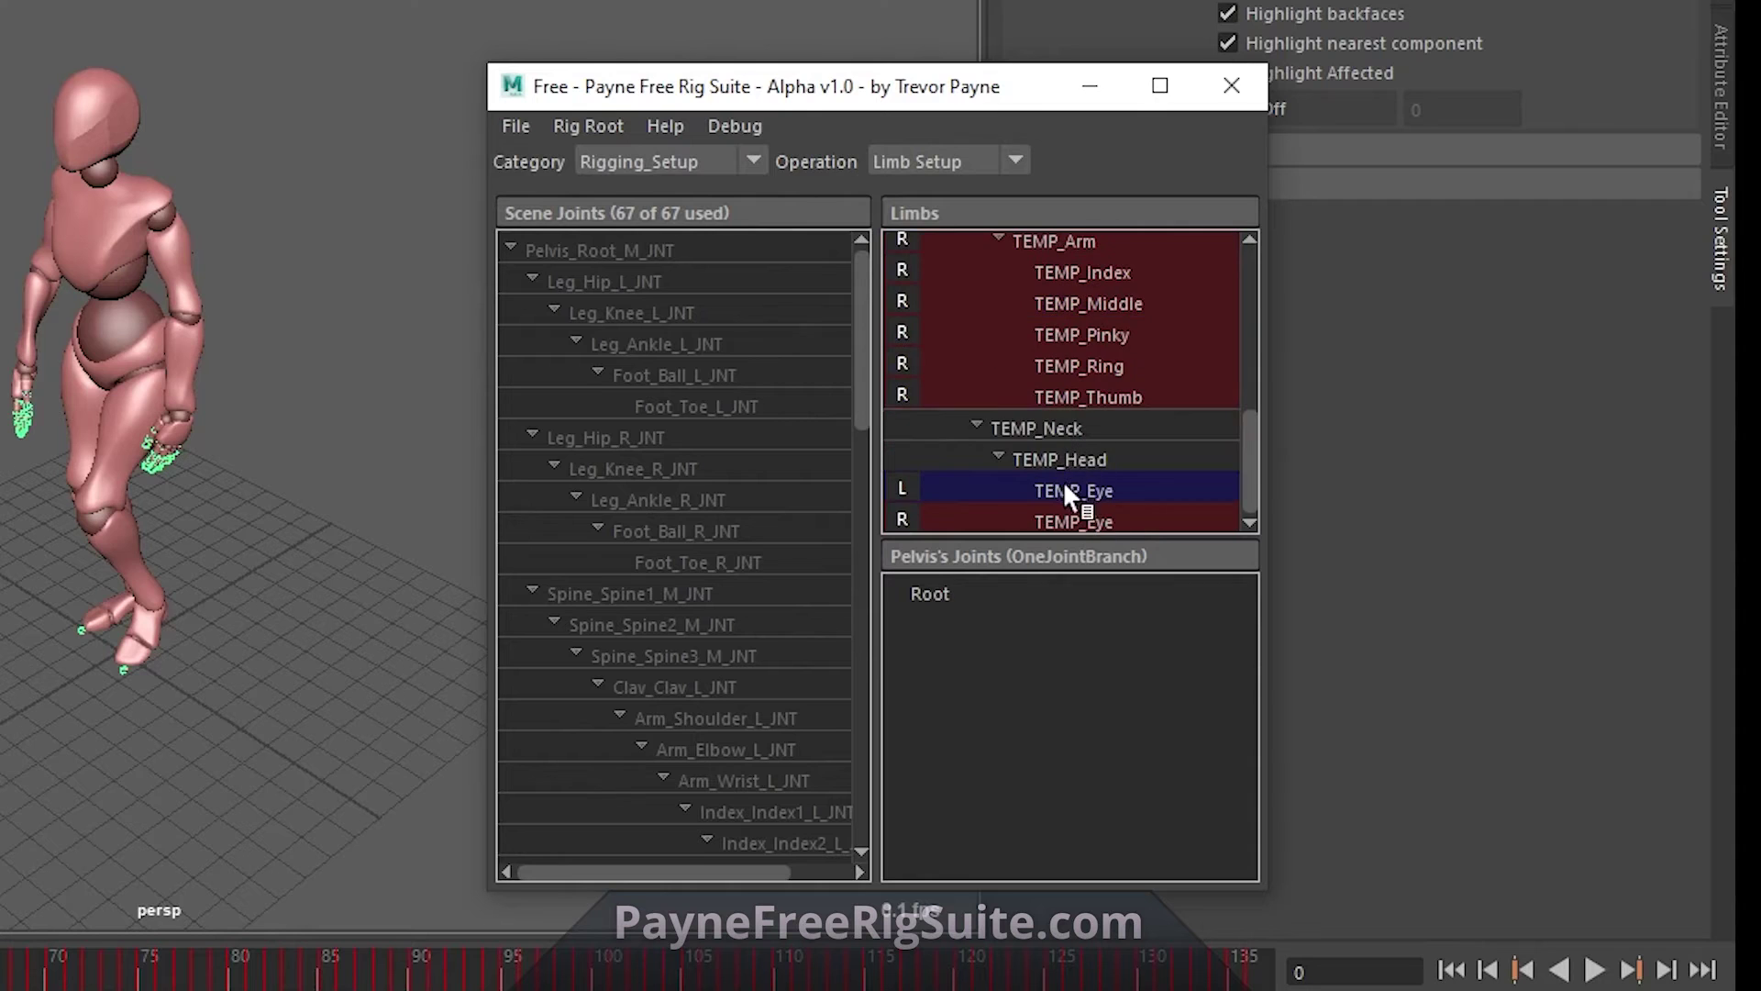
shift+click(1064, 525)
right_click(1059, 461)
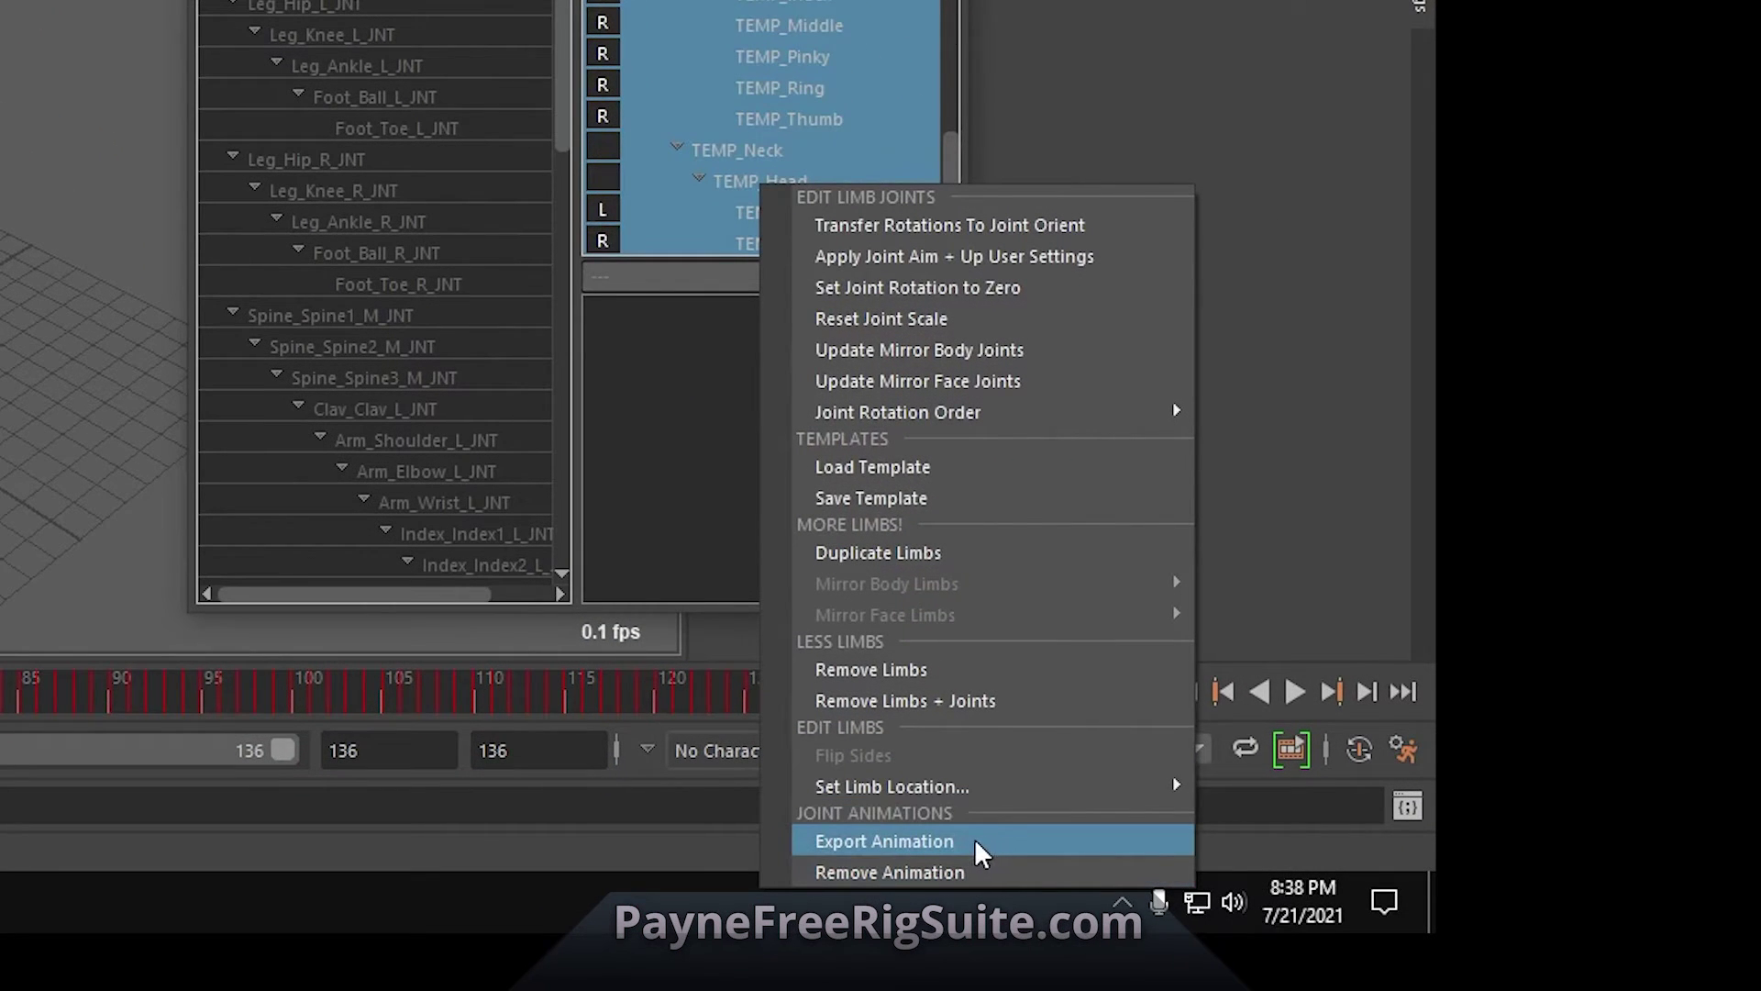
click(973, 842)
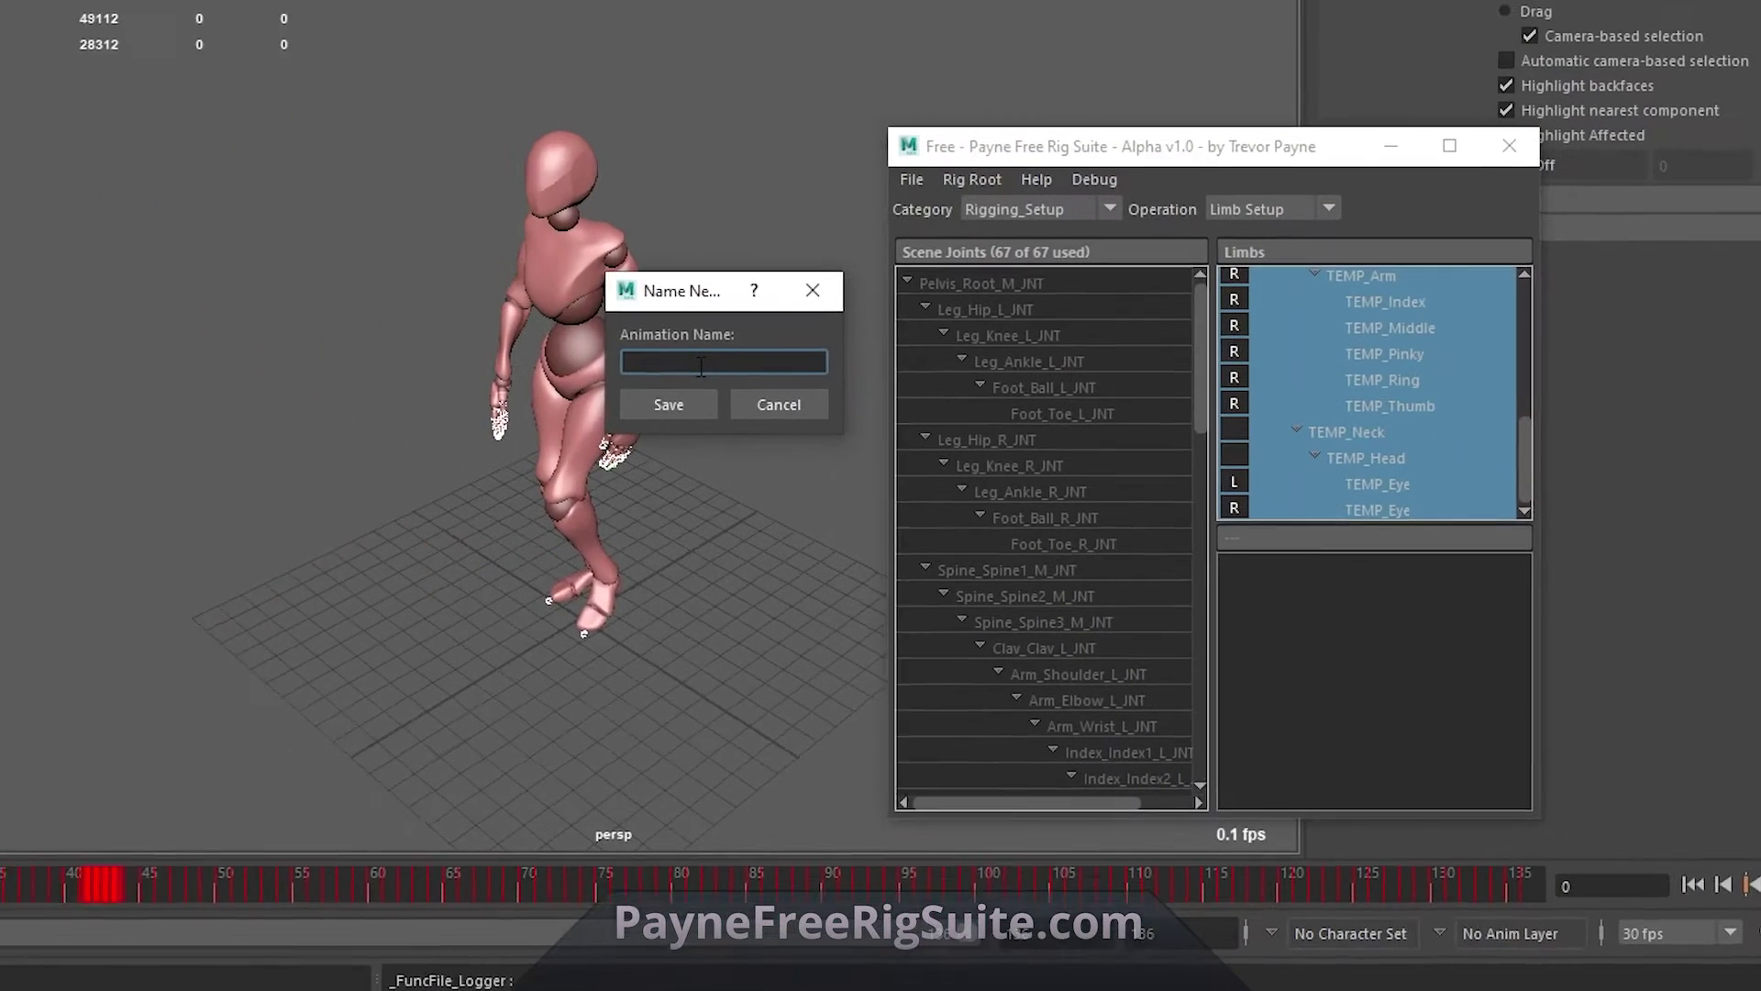
text(Mixamo)
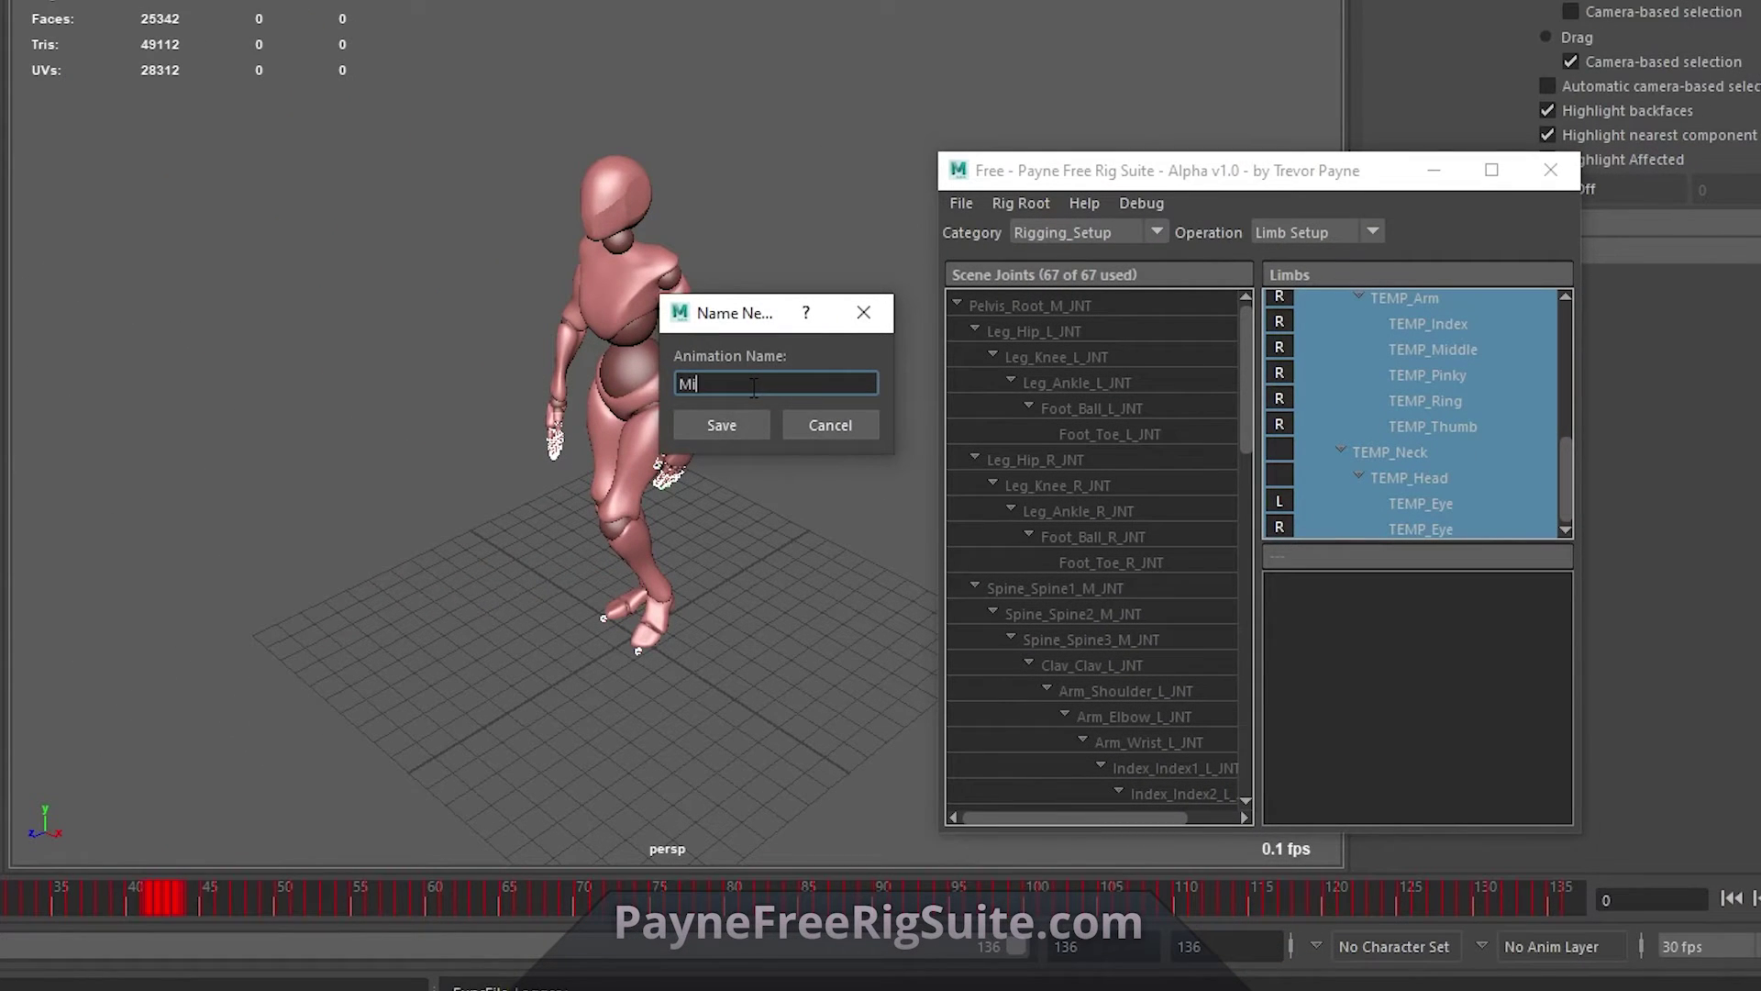
text(_Dance)
click(739, 422)
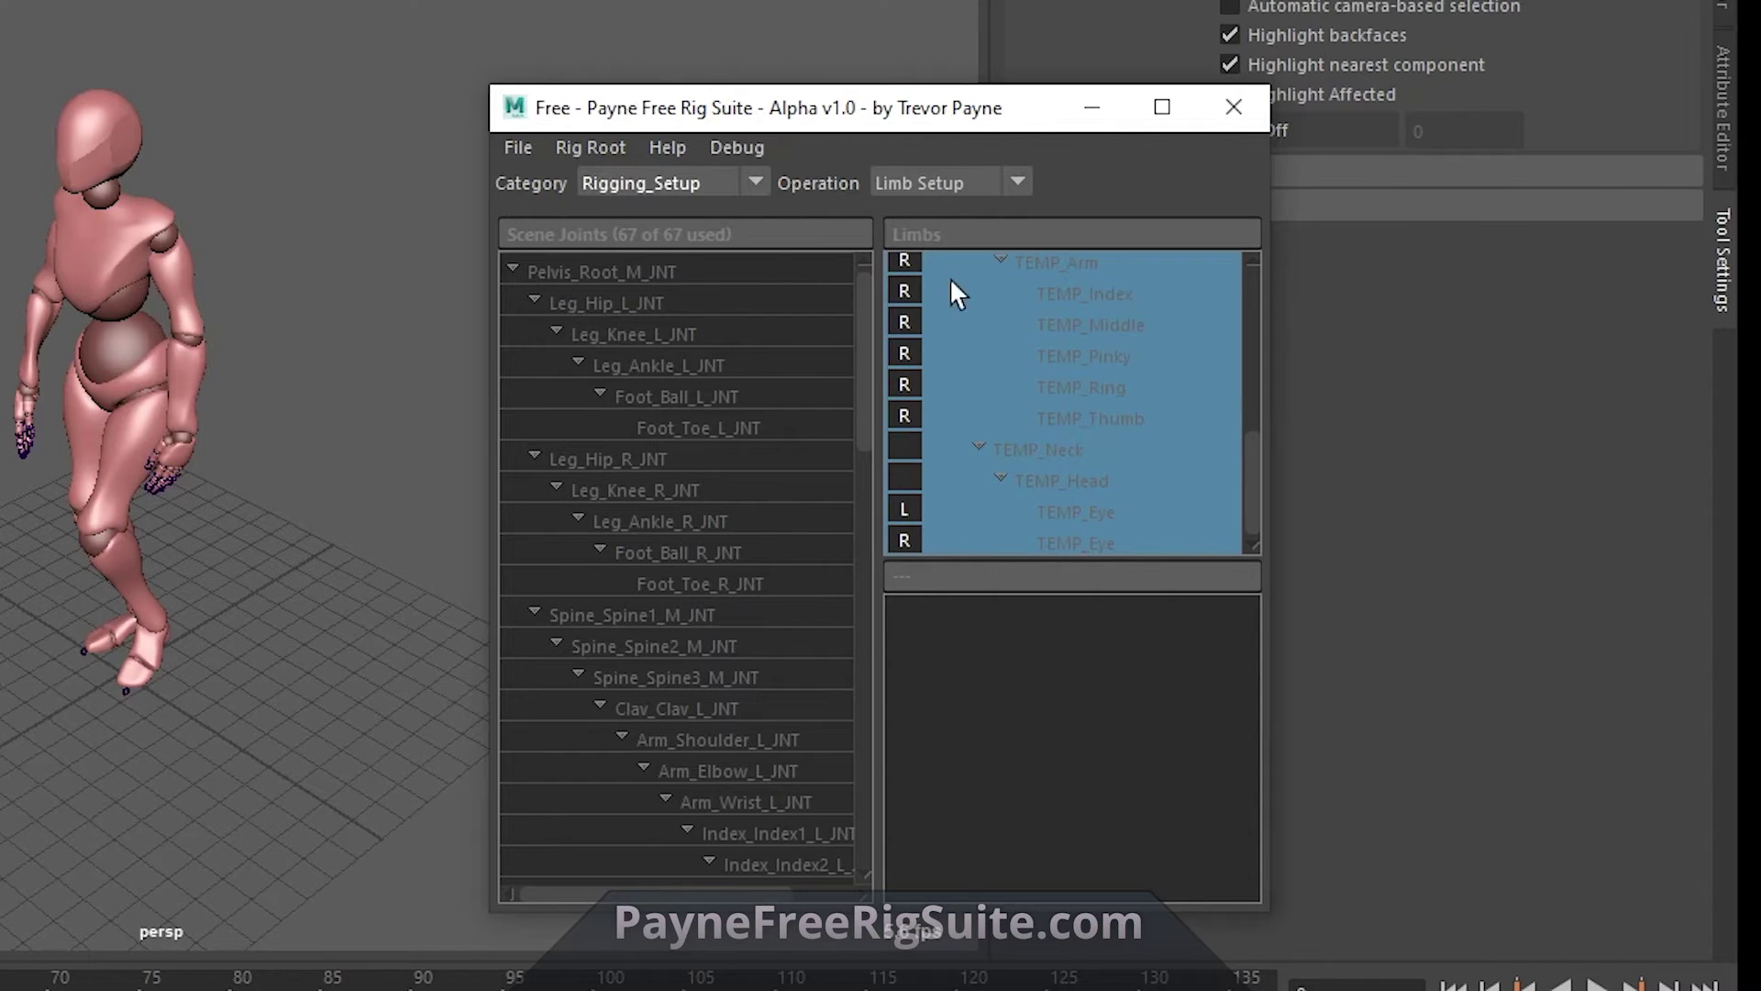
click(578, 145)
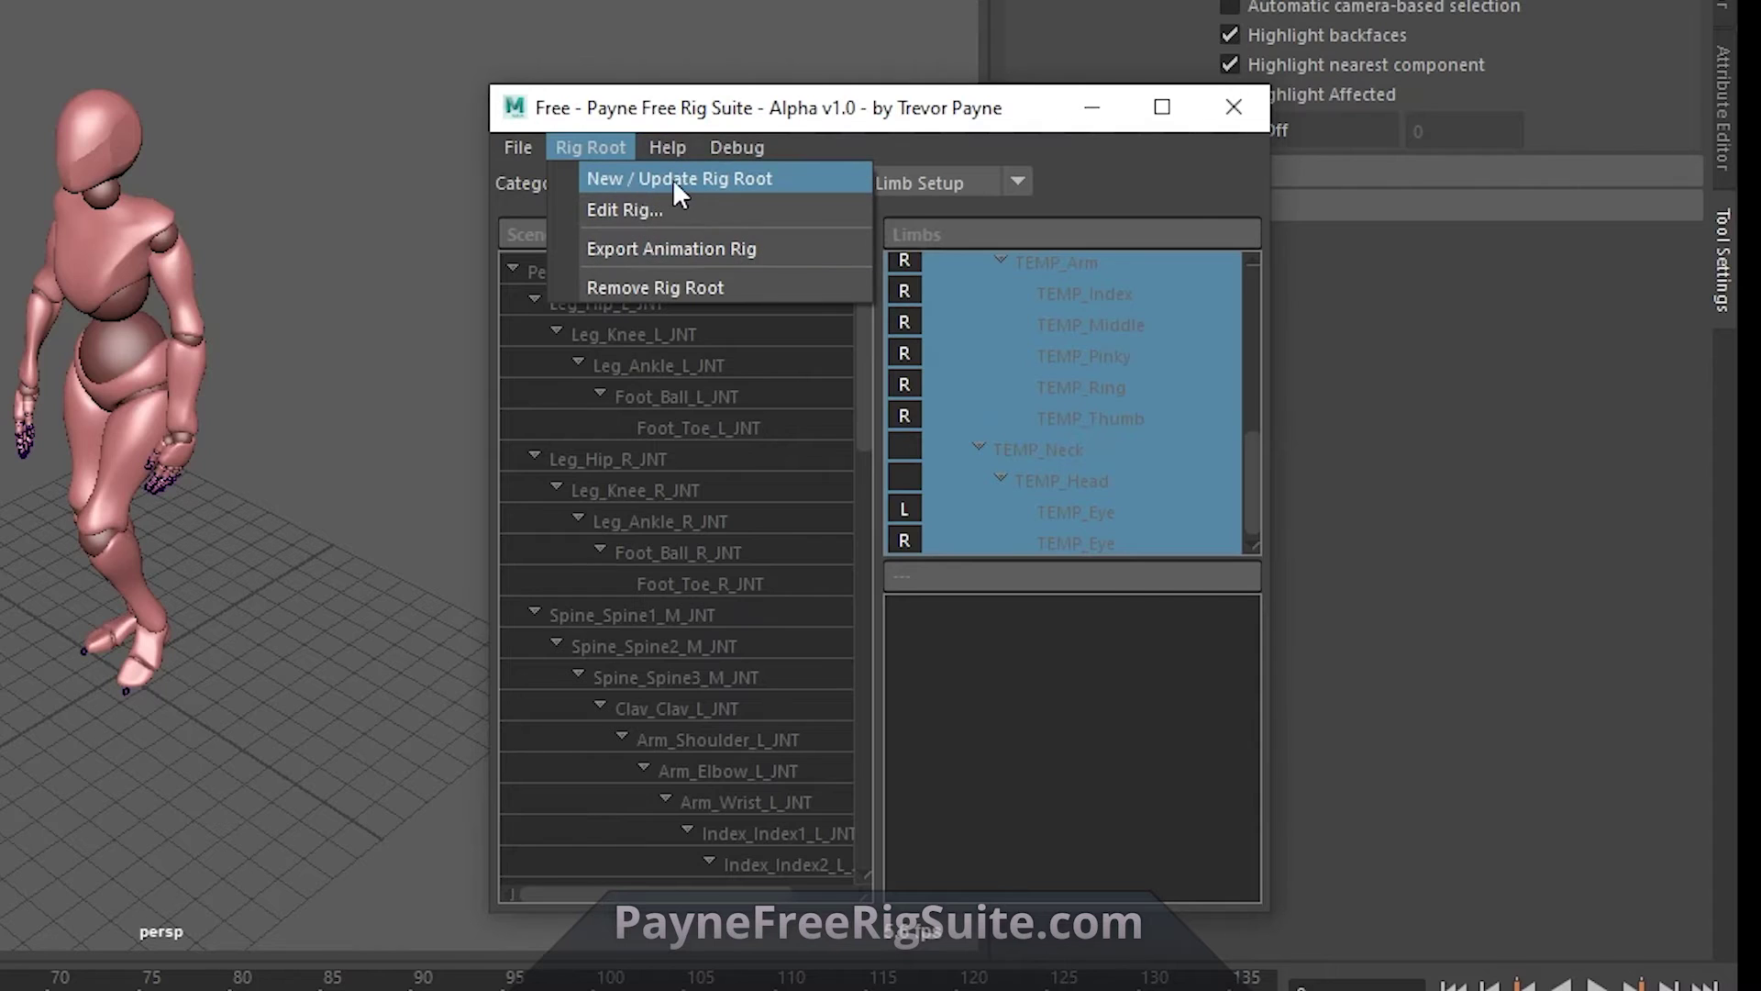
click(779, 178)
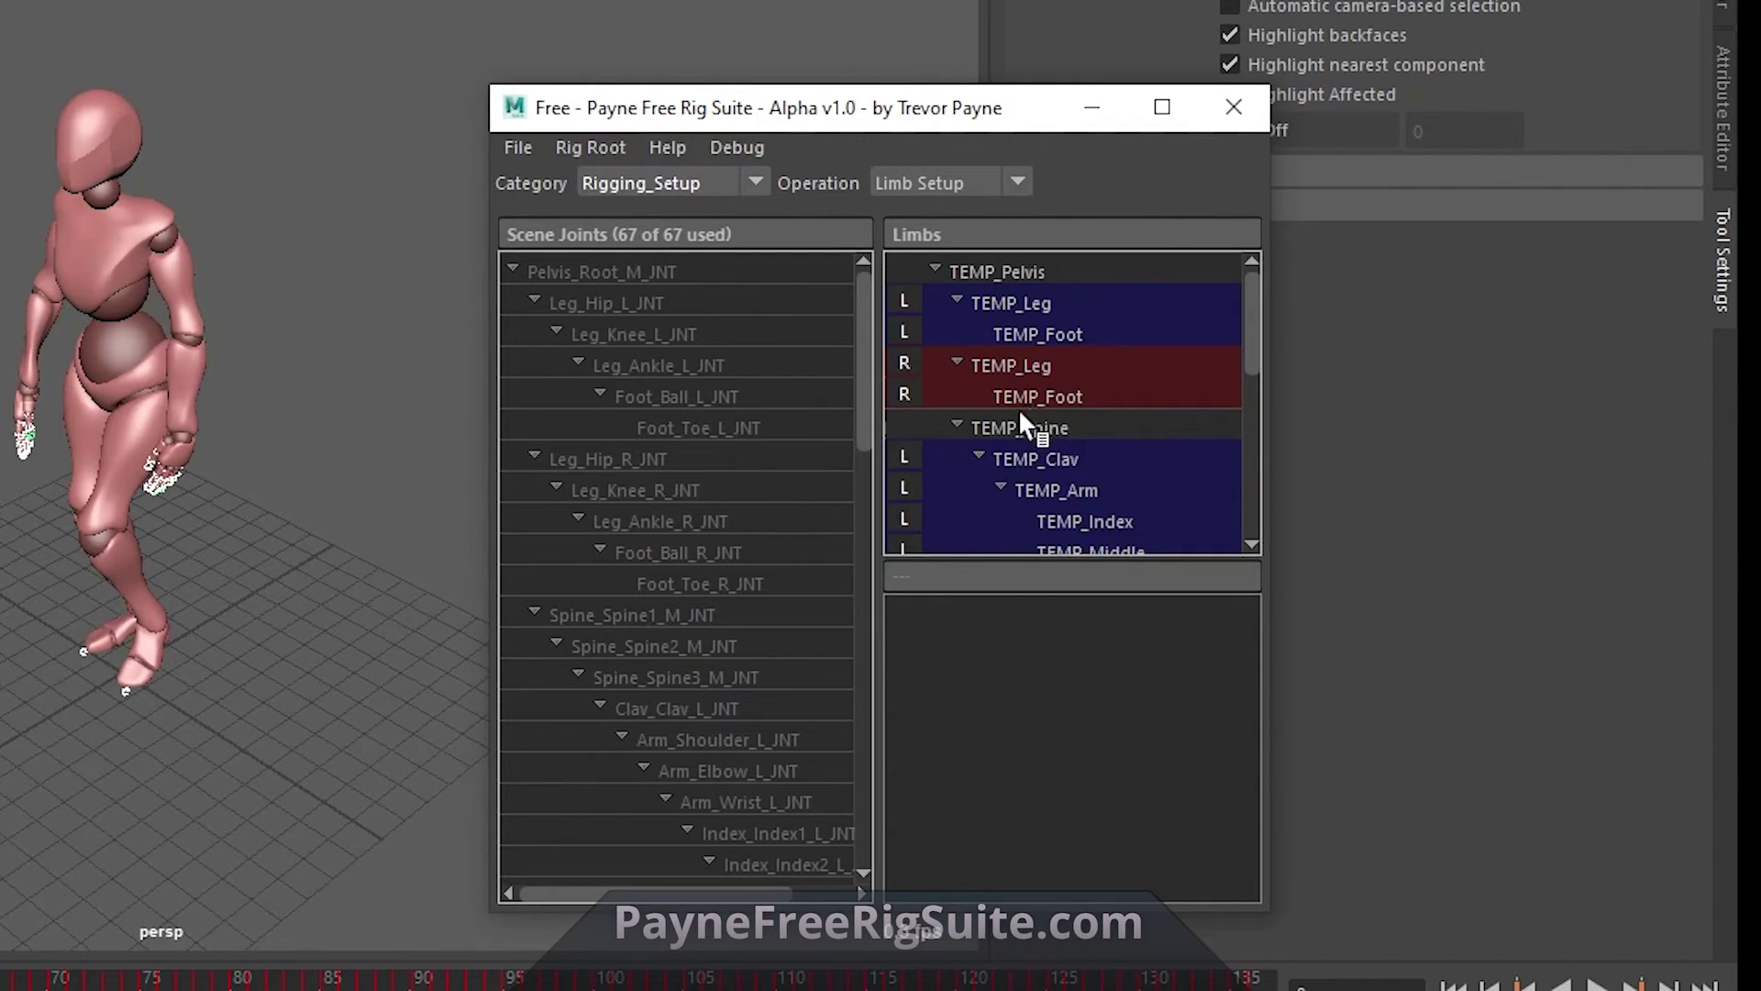
Step: Remove the joint animation from all limbs and set their joint rotations to zero
scroll(1071, 410, down, 5)
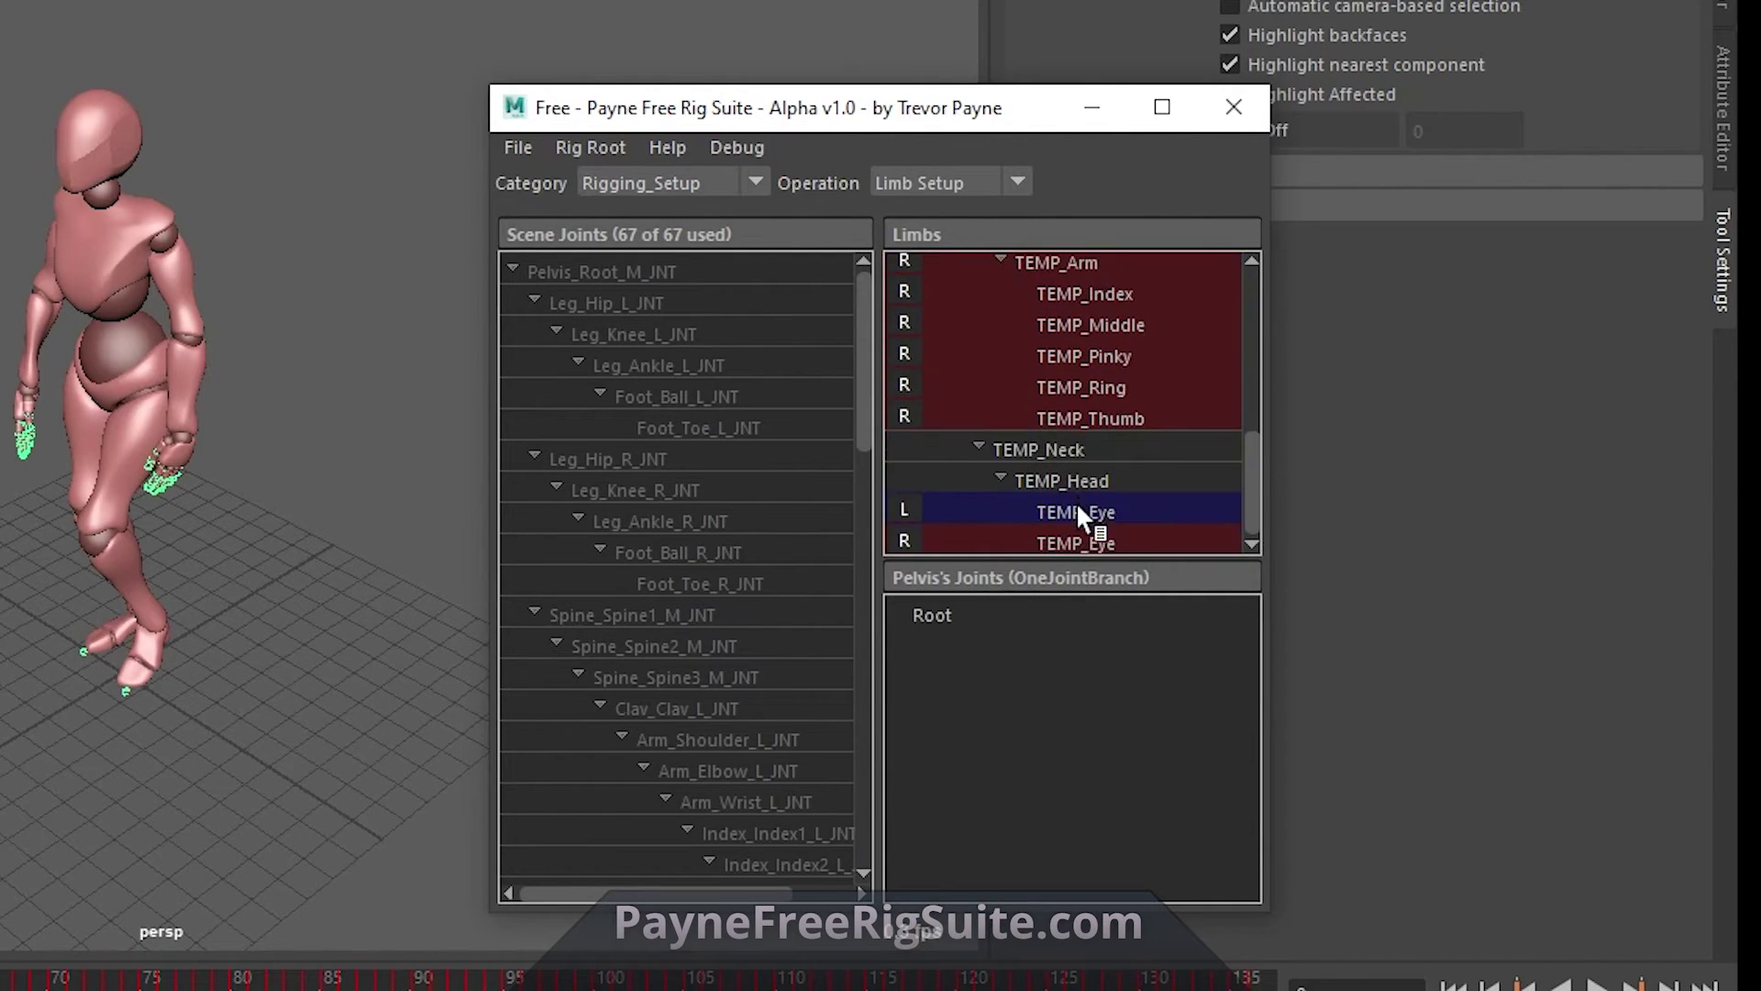
key(ctrl+a)
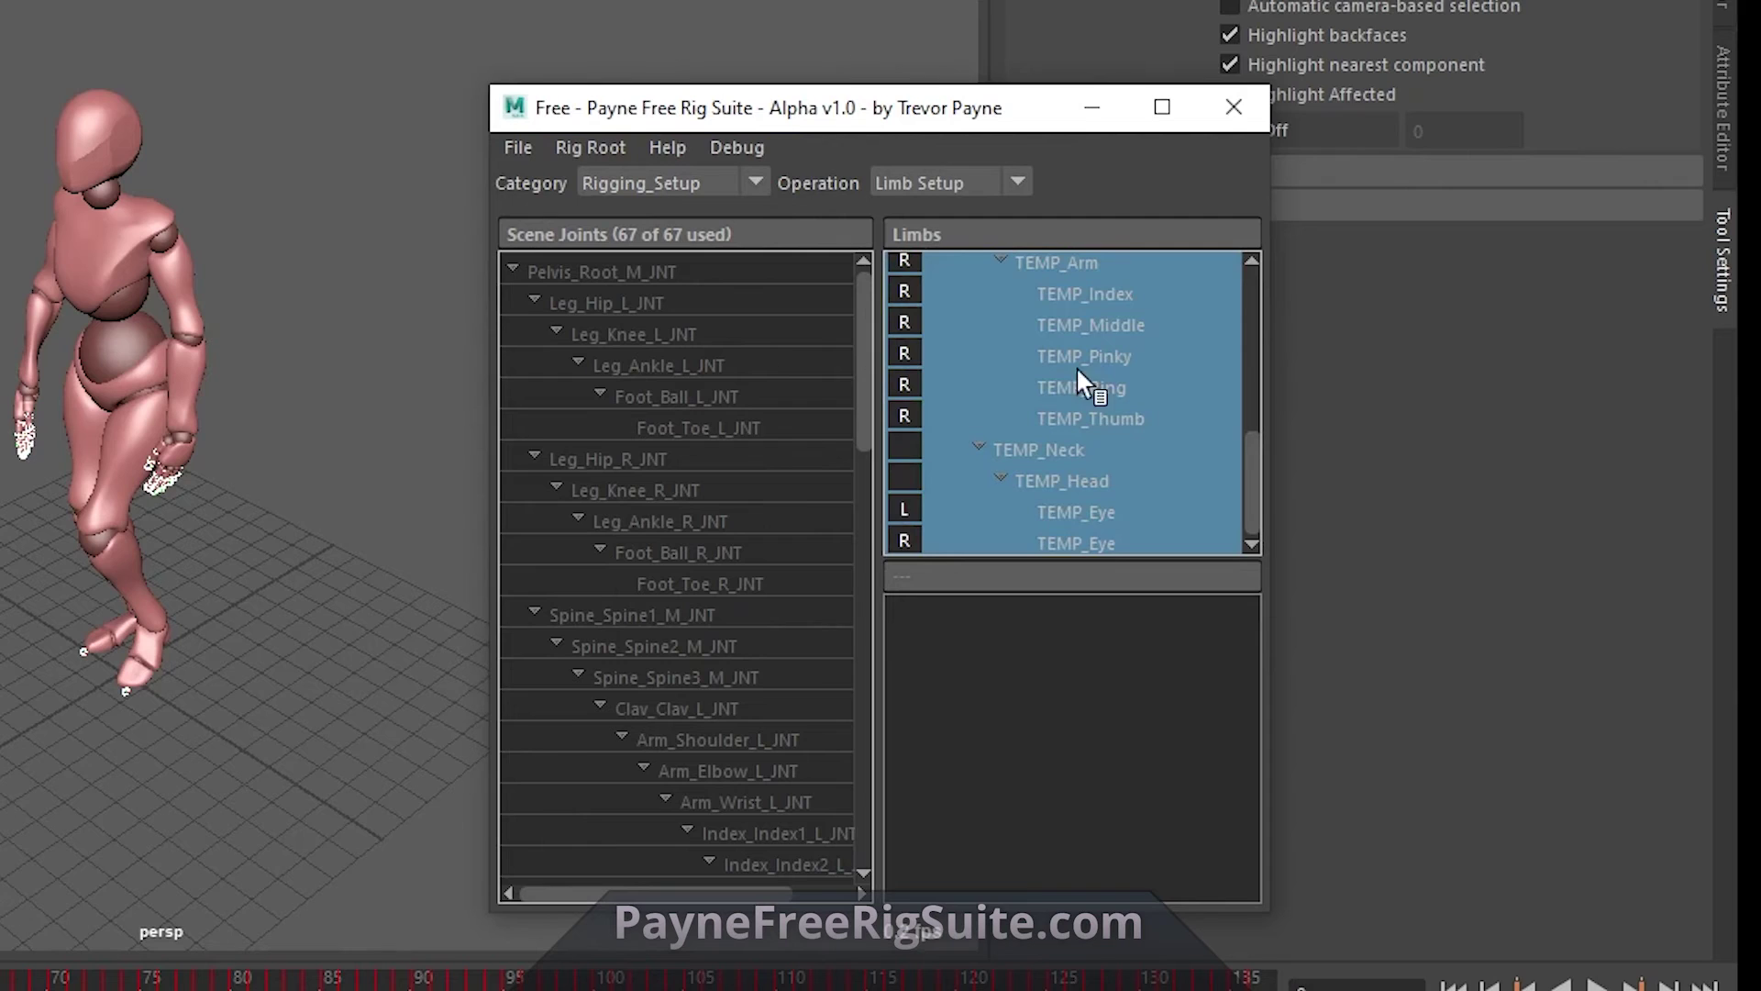
right_click(1096, 367)
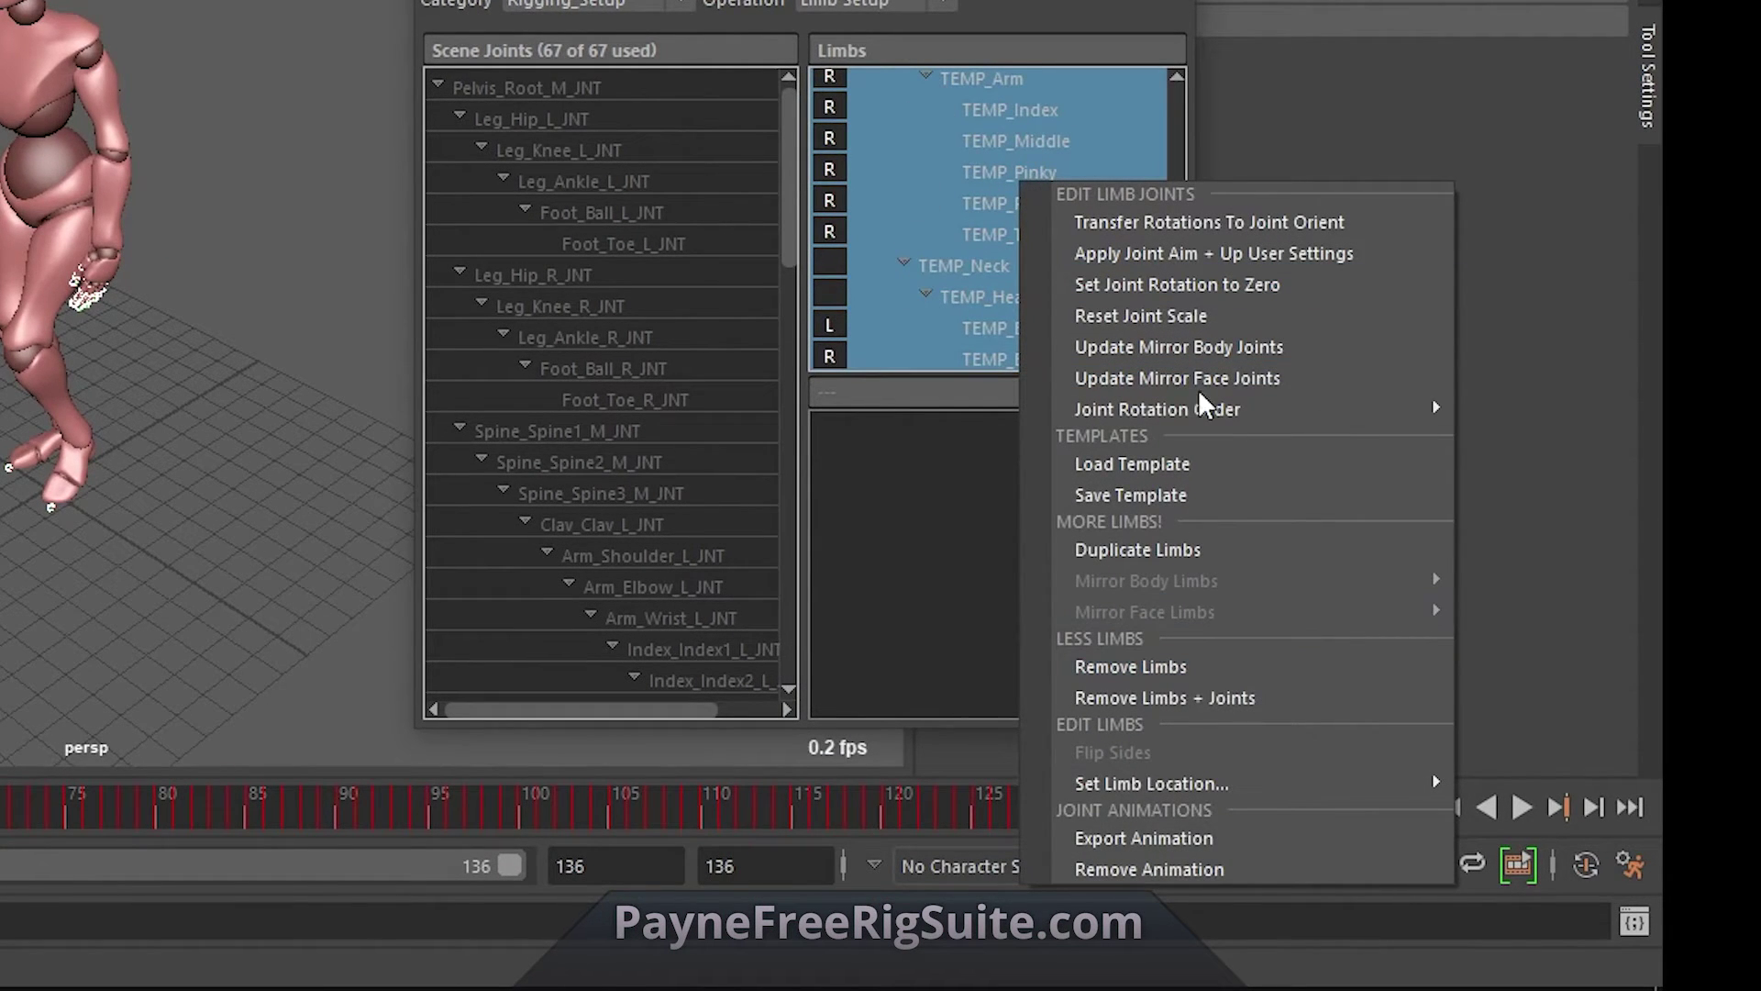
click(1242, 868)
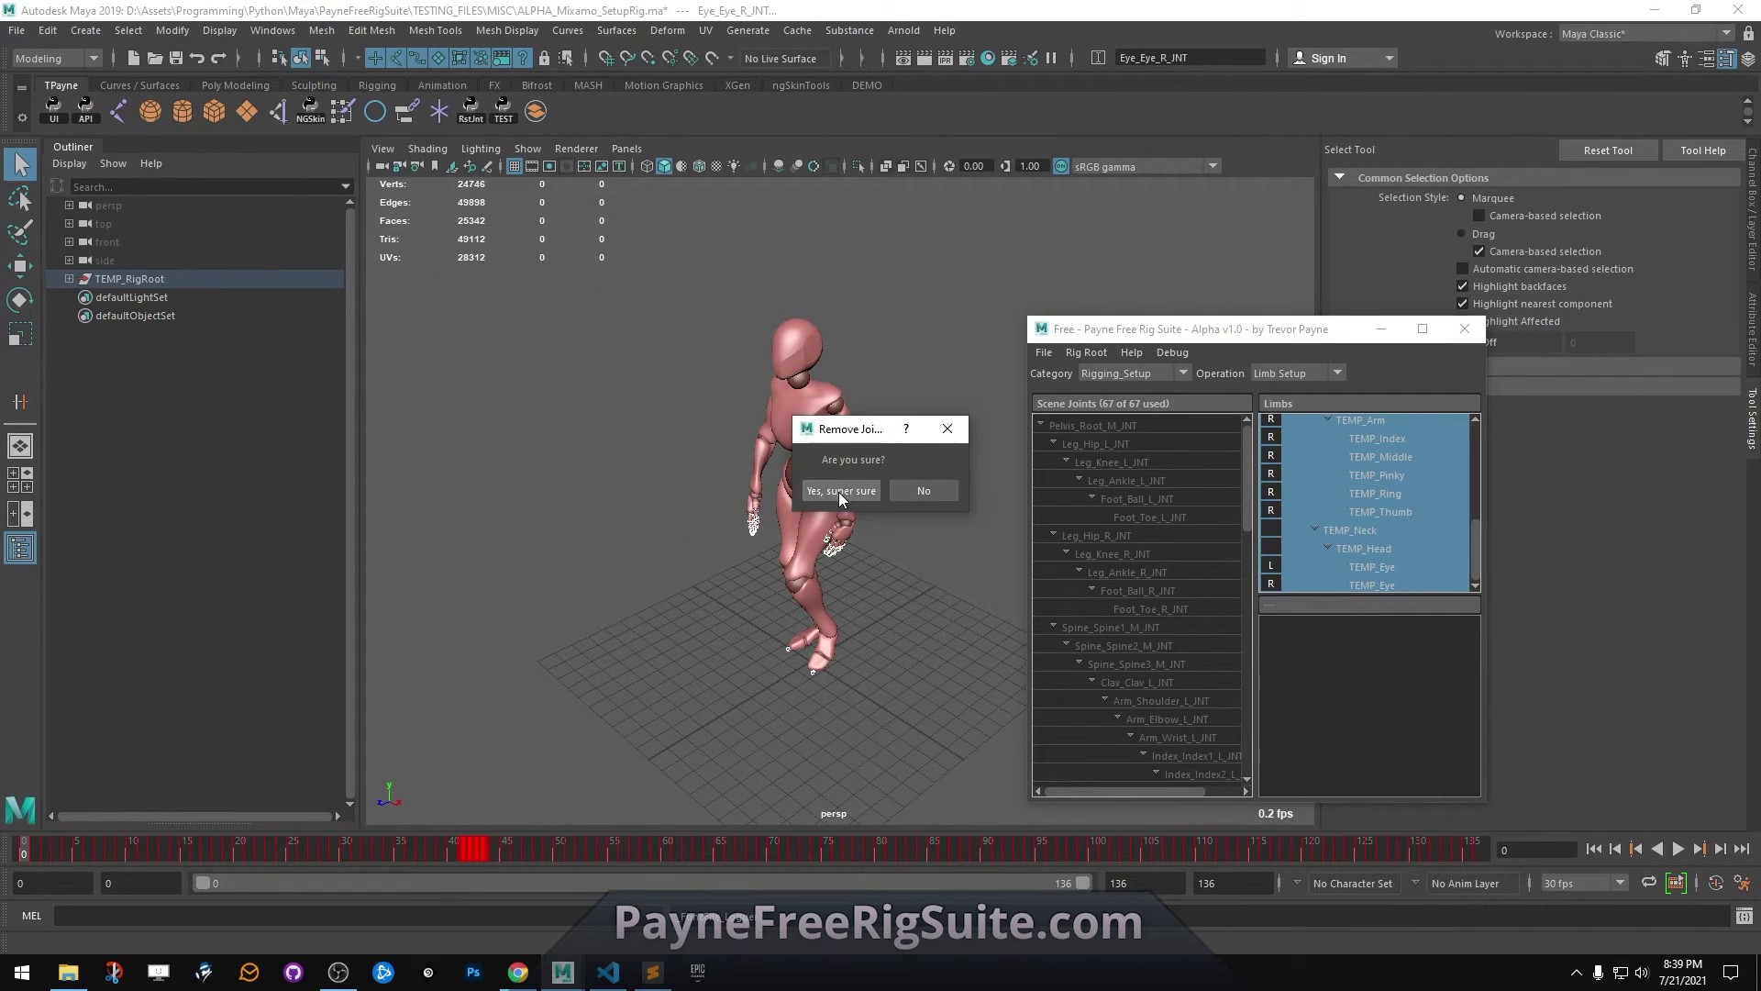
click(840, 493)
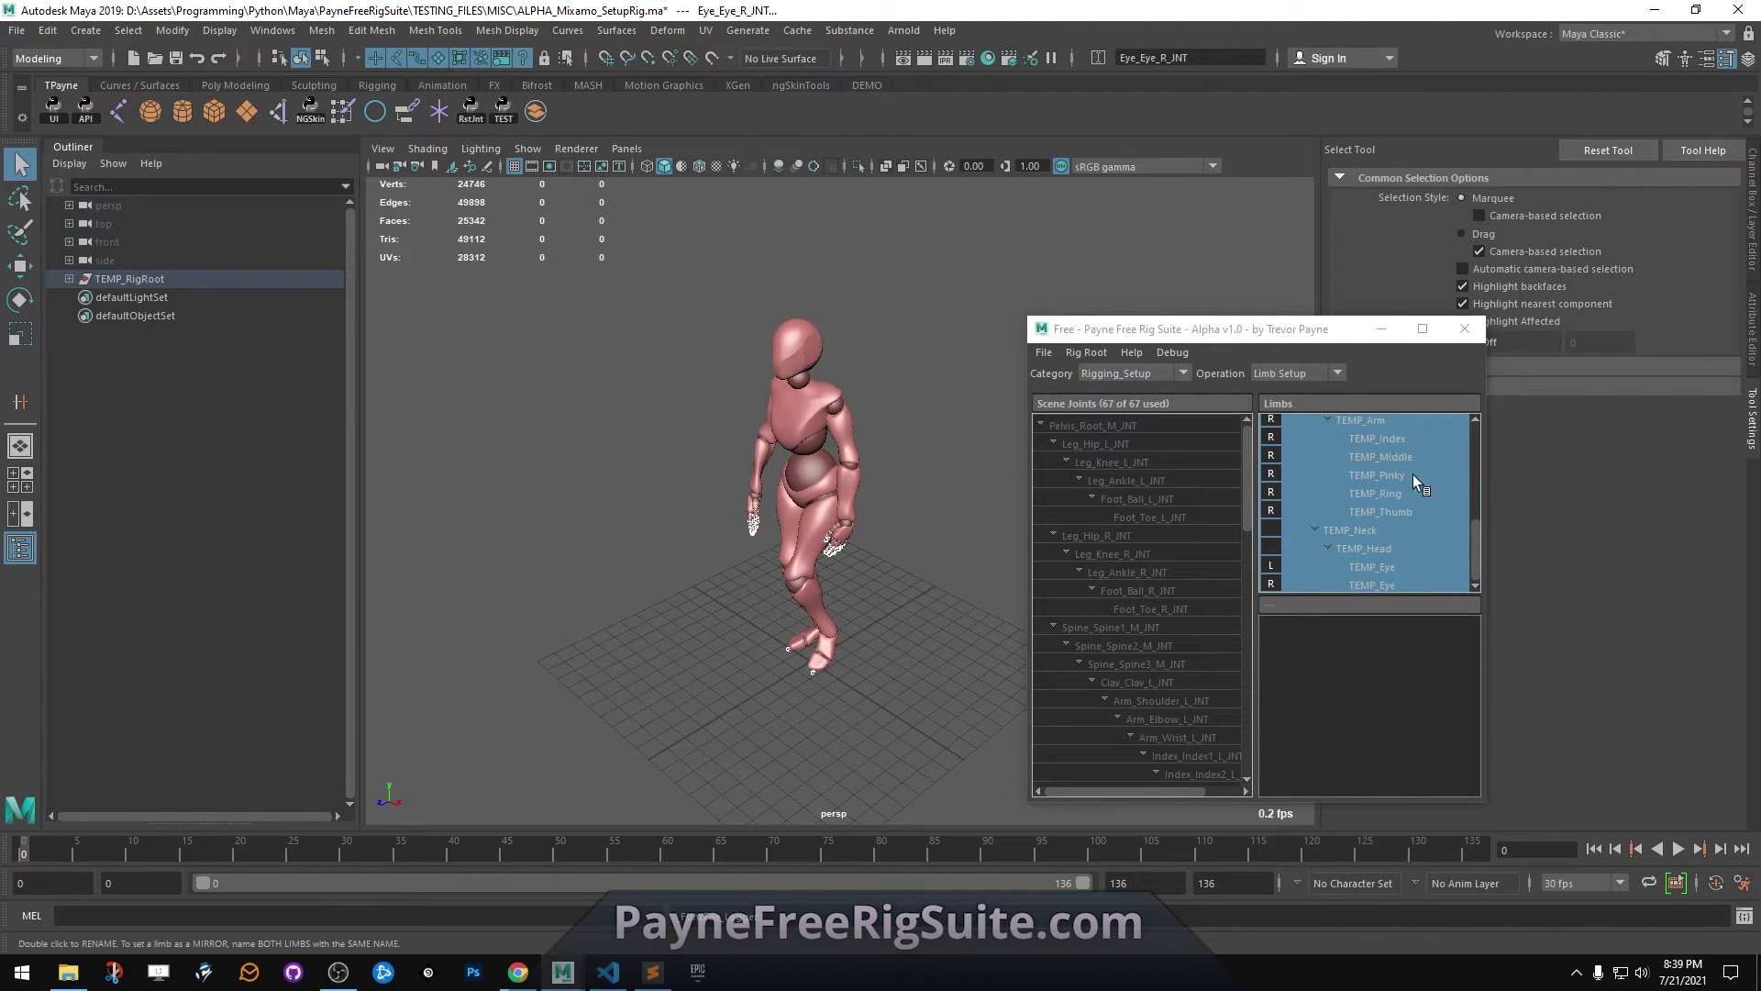
right_click(1370, 460)
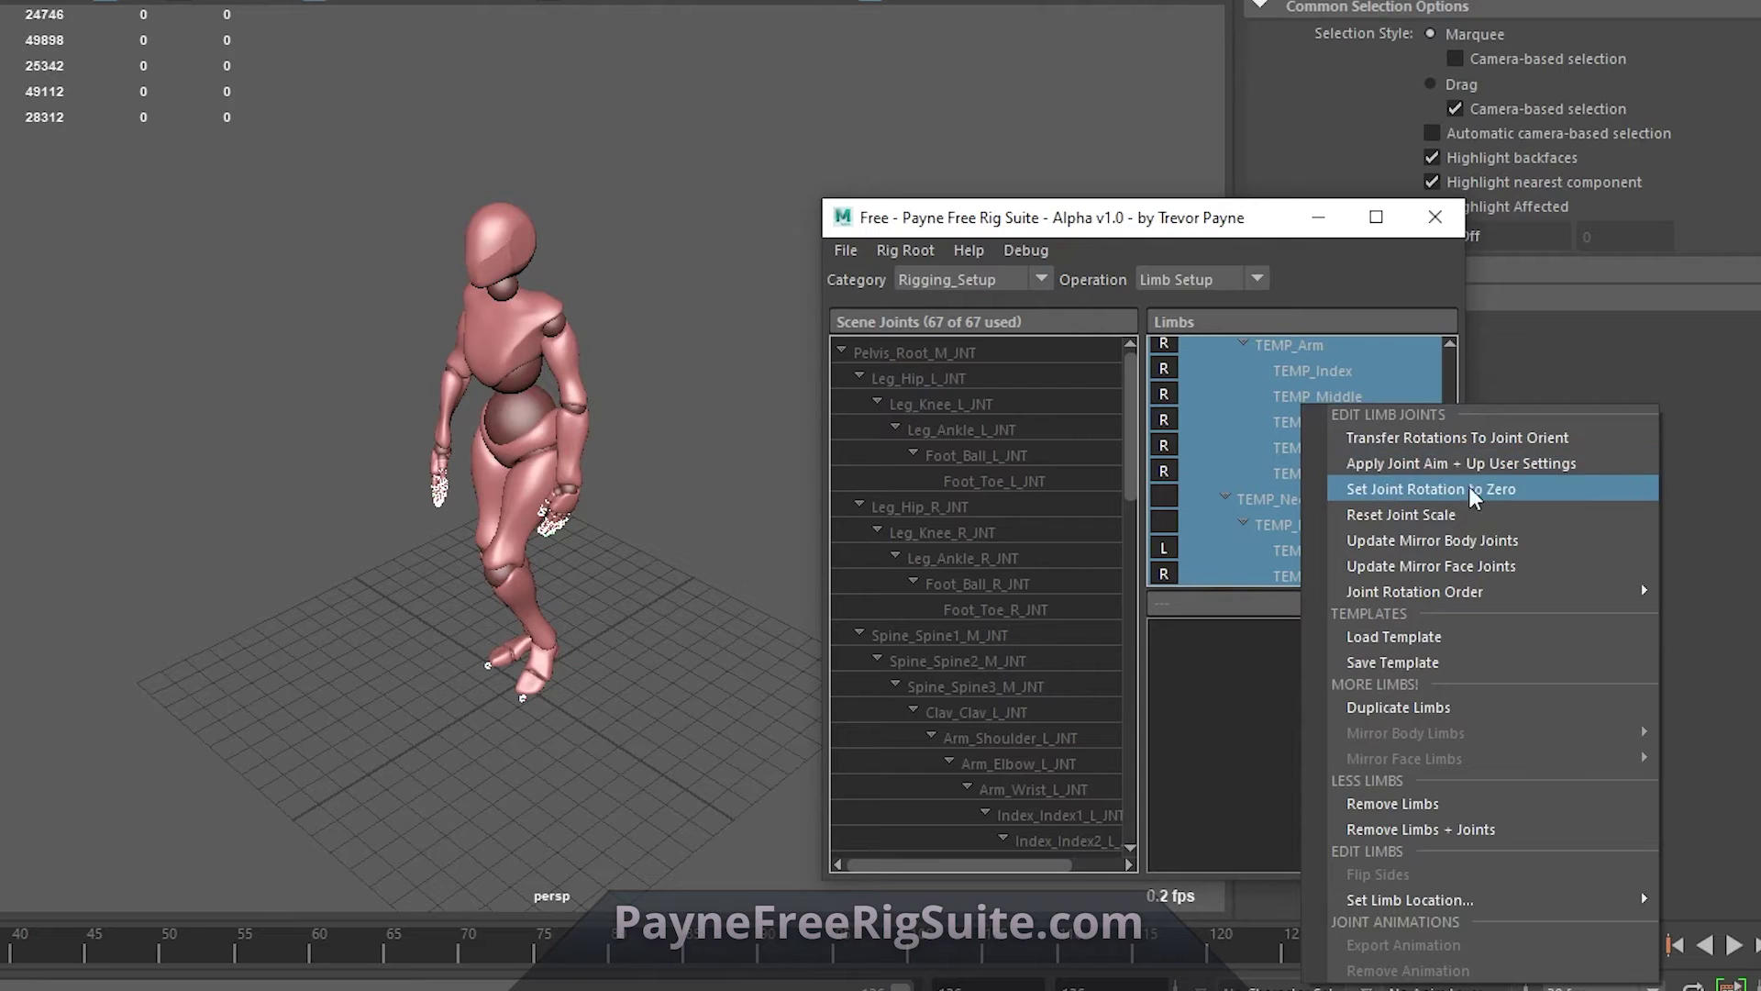
click(1529, 488)
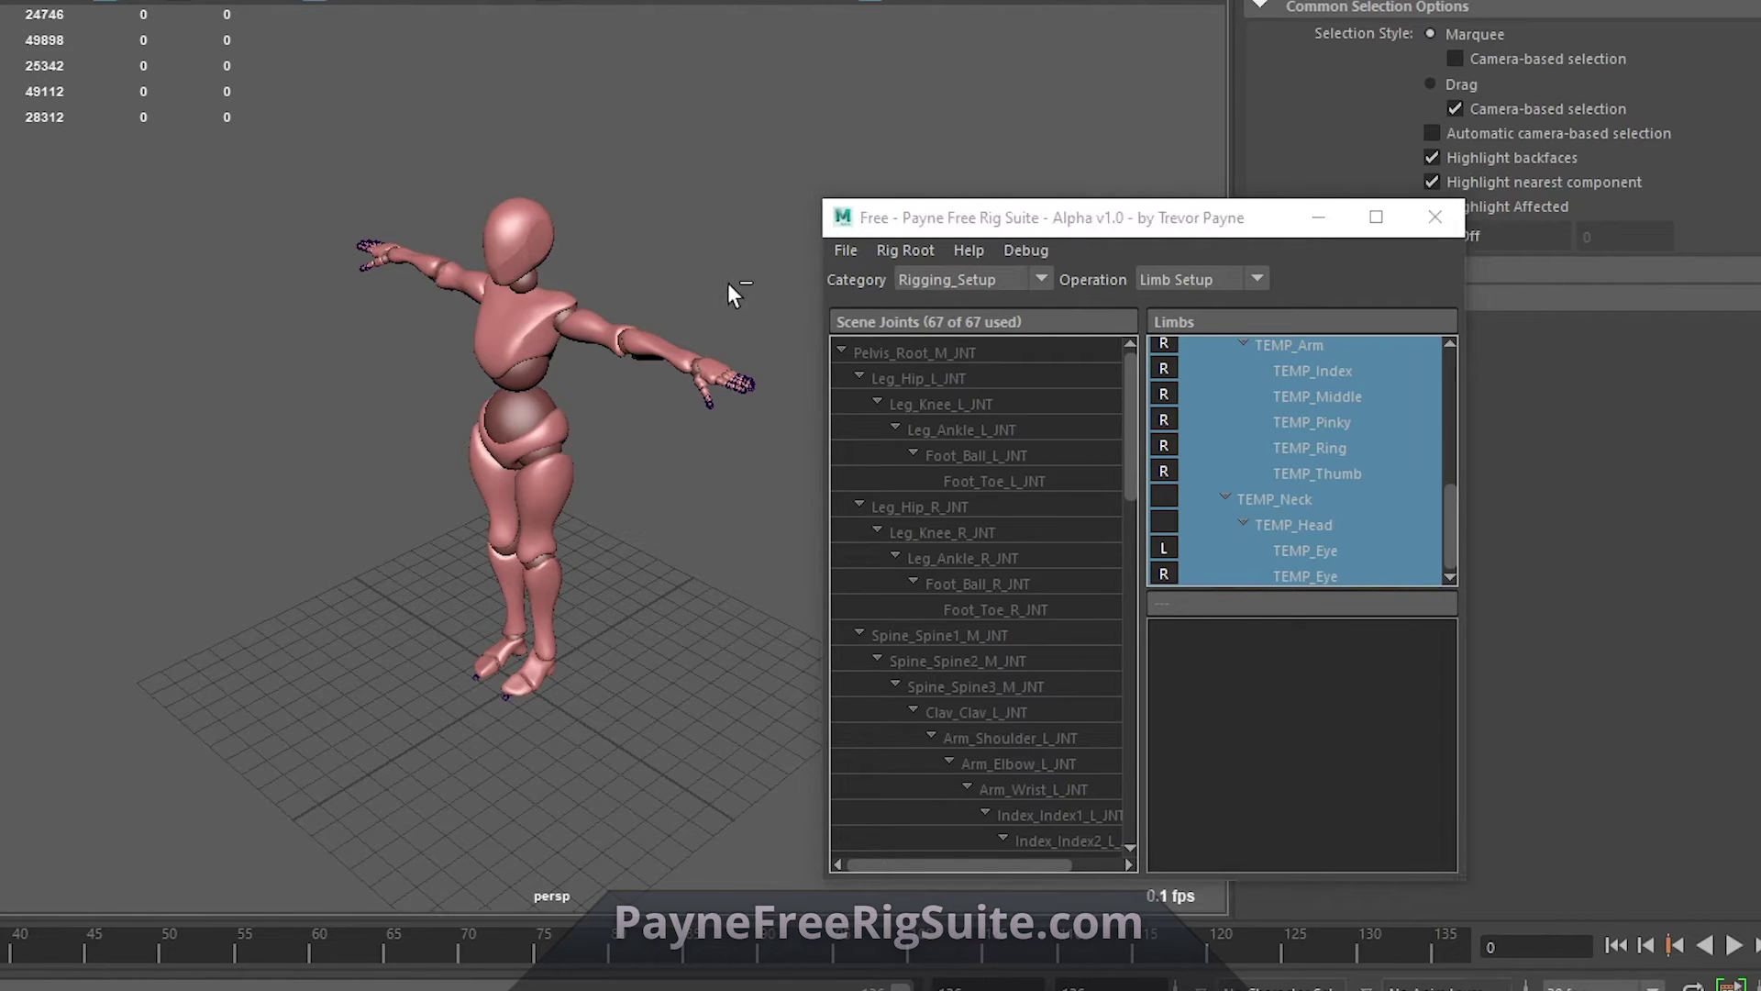
Step: Switch to the Test operation and rotate the character's left elbow and wrist controls to try out the rig
click(1193, 280)
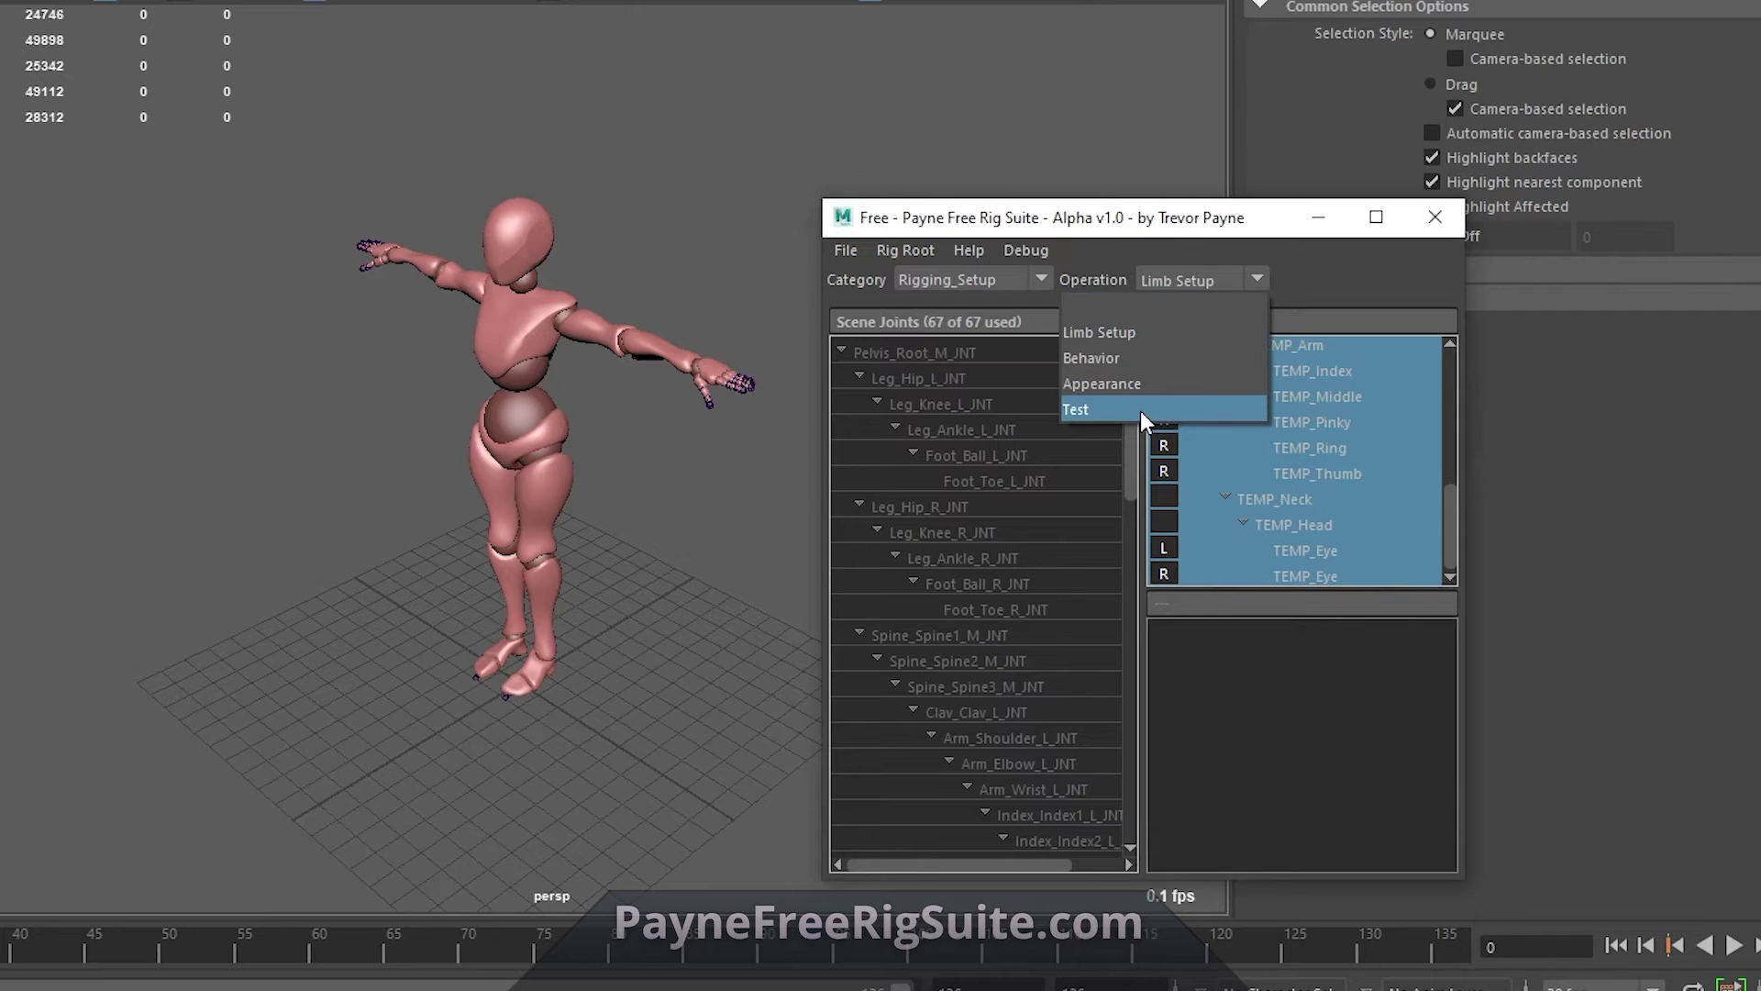
click(1077, 420)
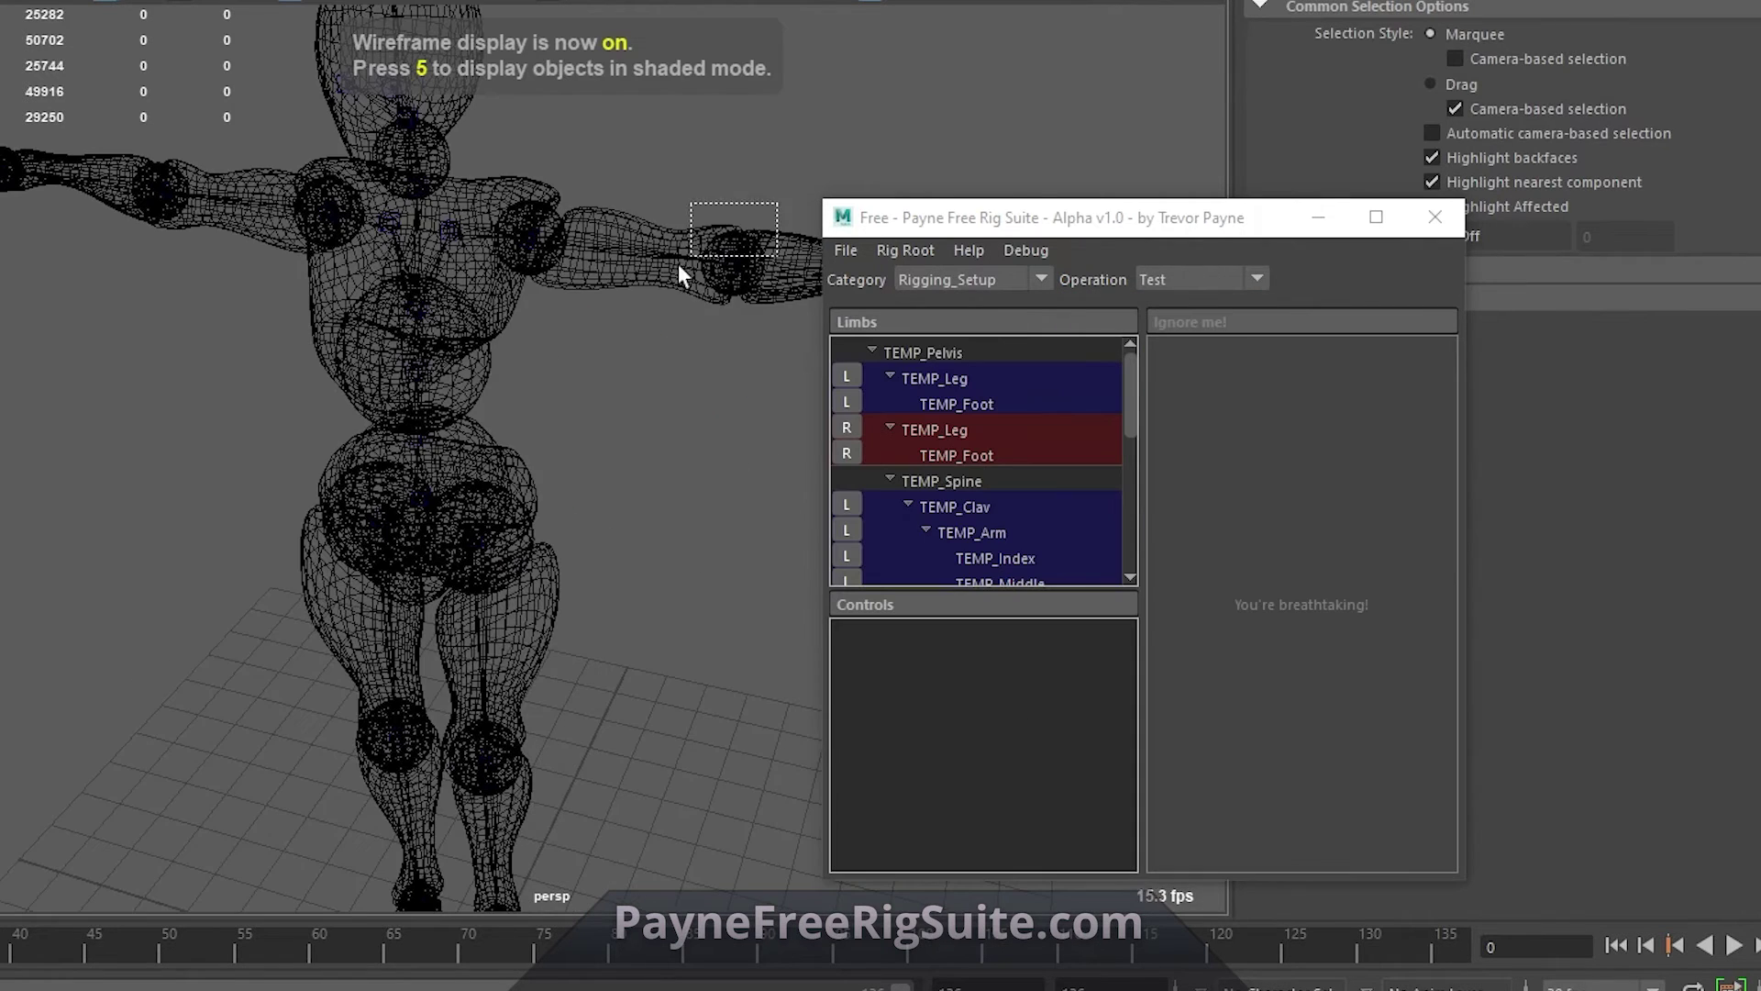
click(729, 268)
key(e)
drag(724, 306, 528, 332)
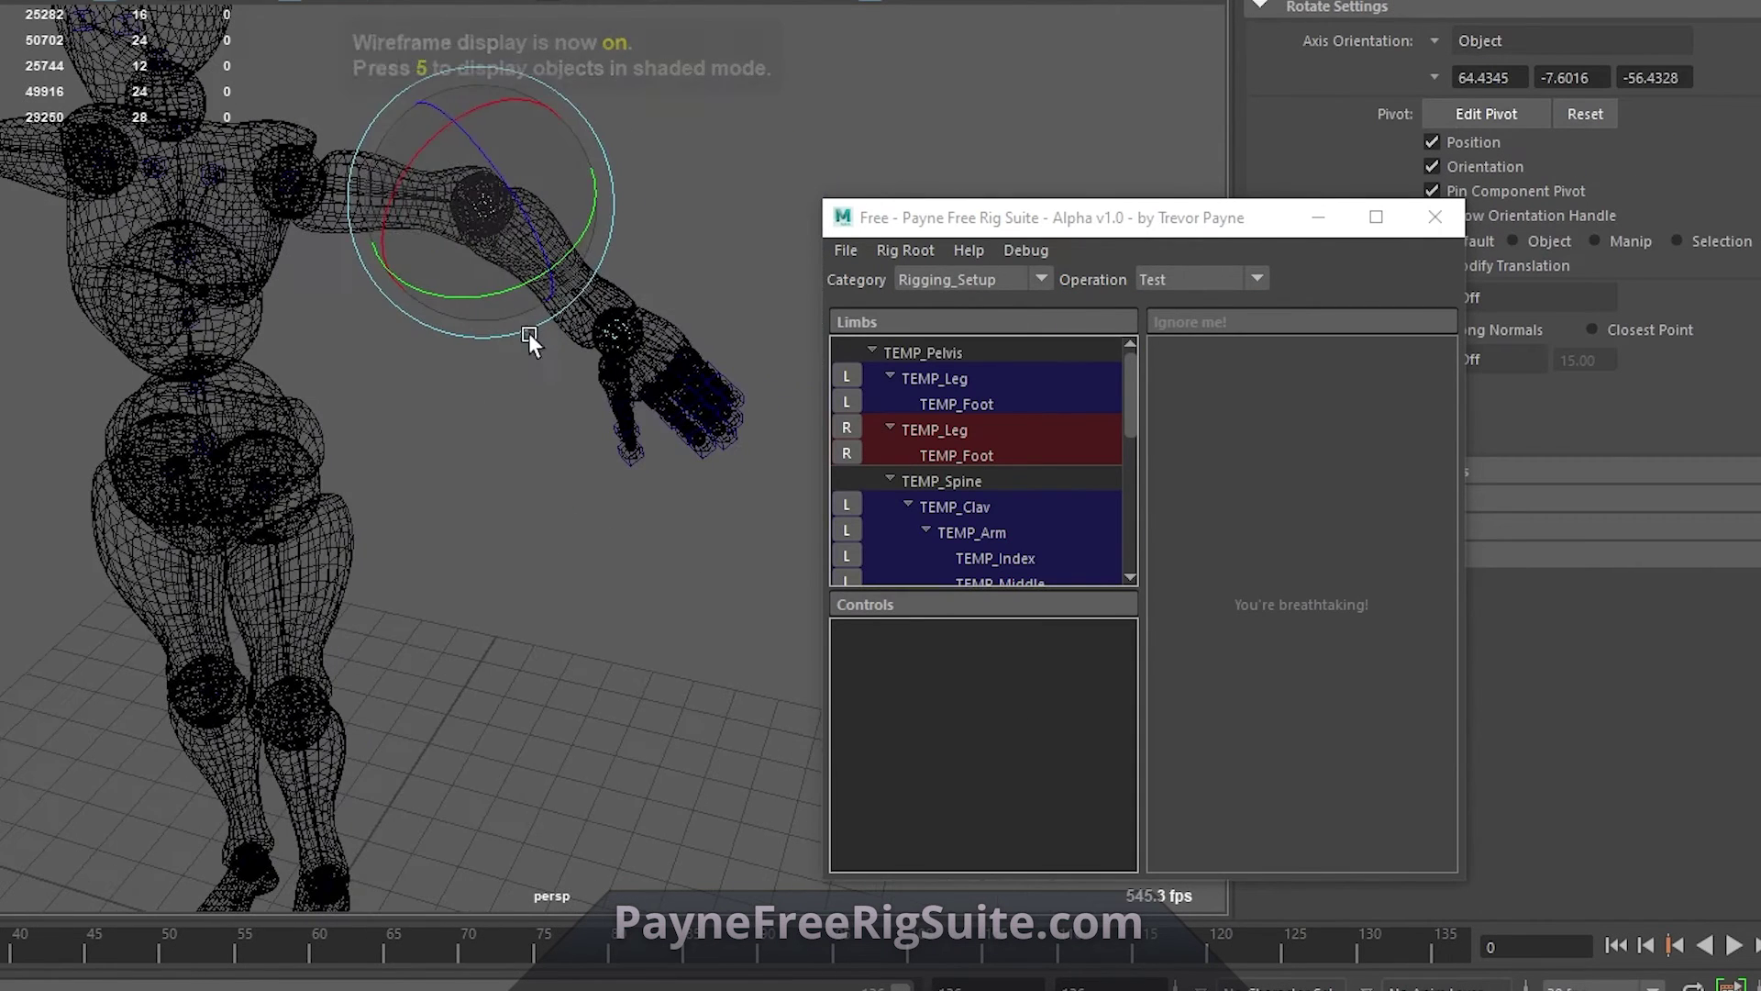
click(635, 327)
drag(653, 338, 716, 439)
Step: In the Appearance operation, enlarge the pelvis control and flatten it vertically into a wide, shallow box
click(1191, 283)
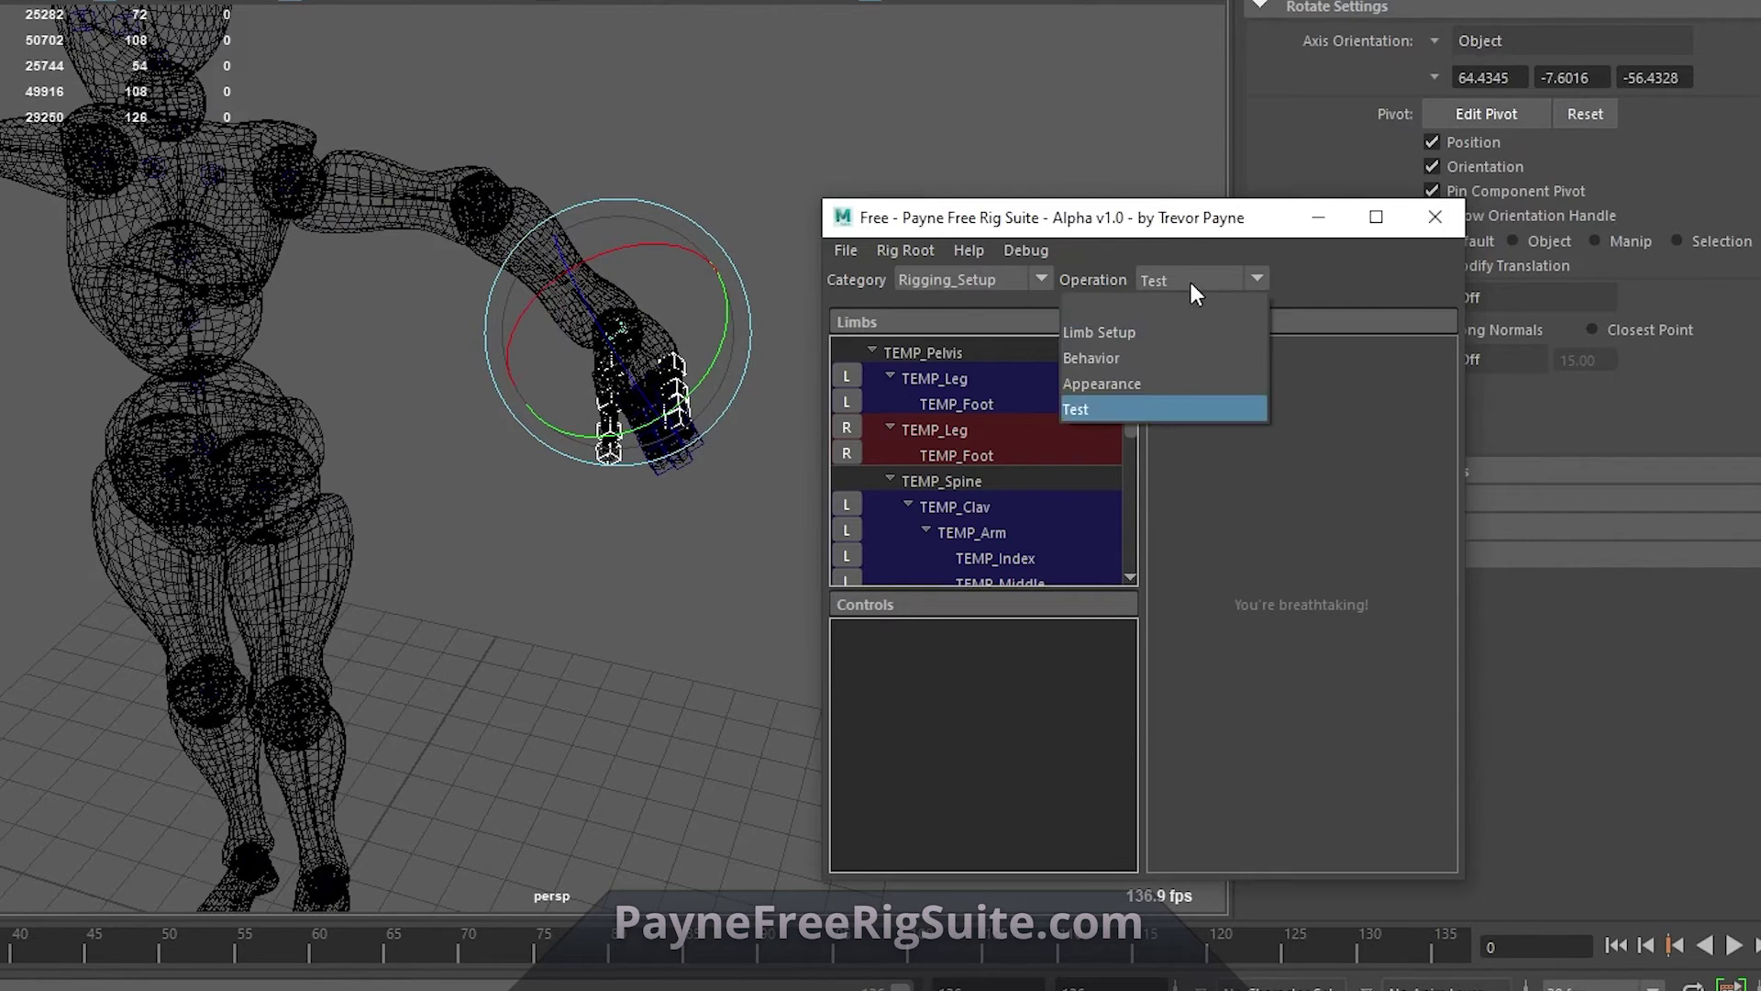
click(1181, 380)
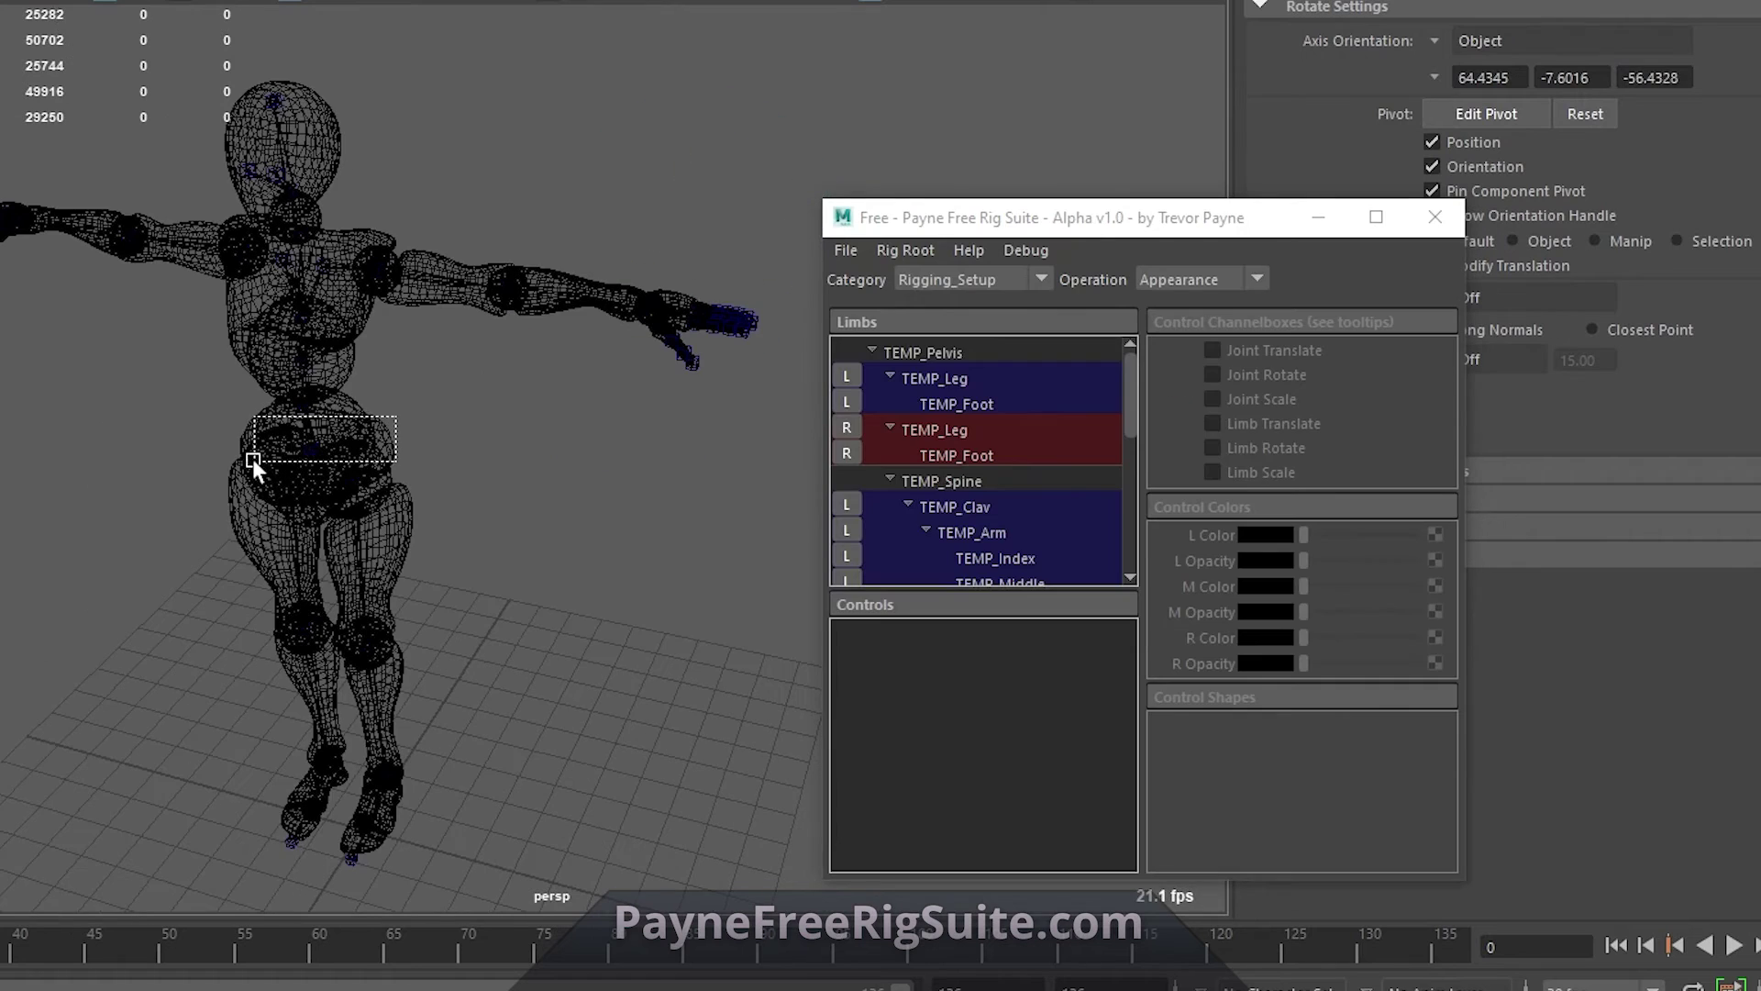
click(256, 464)
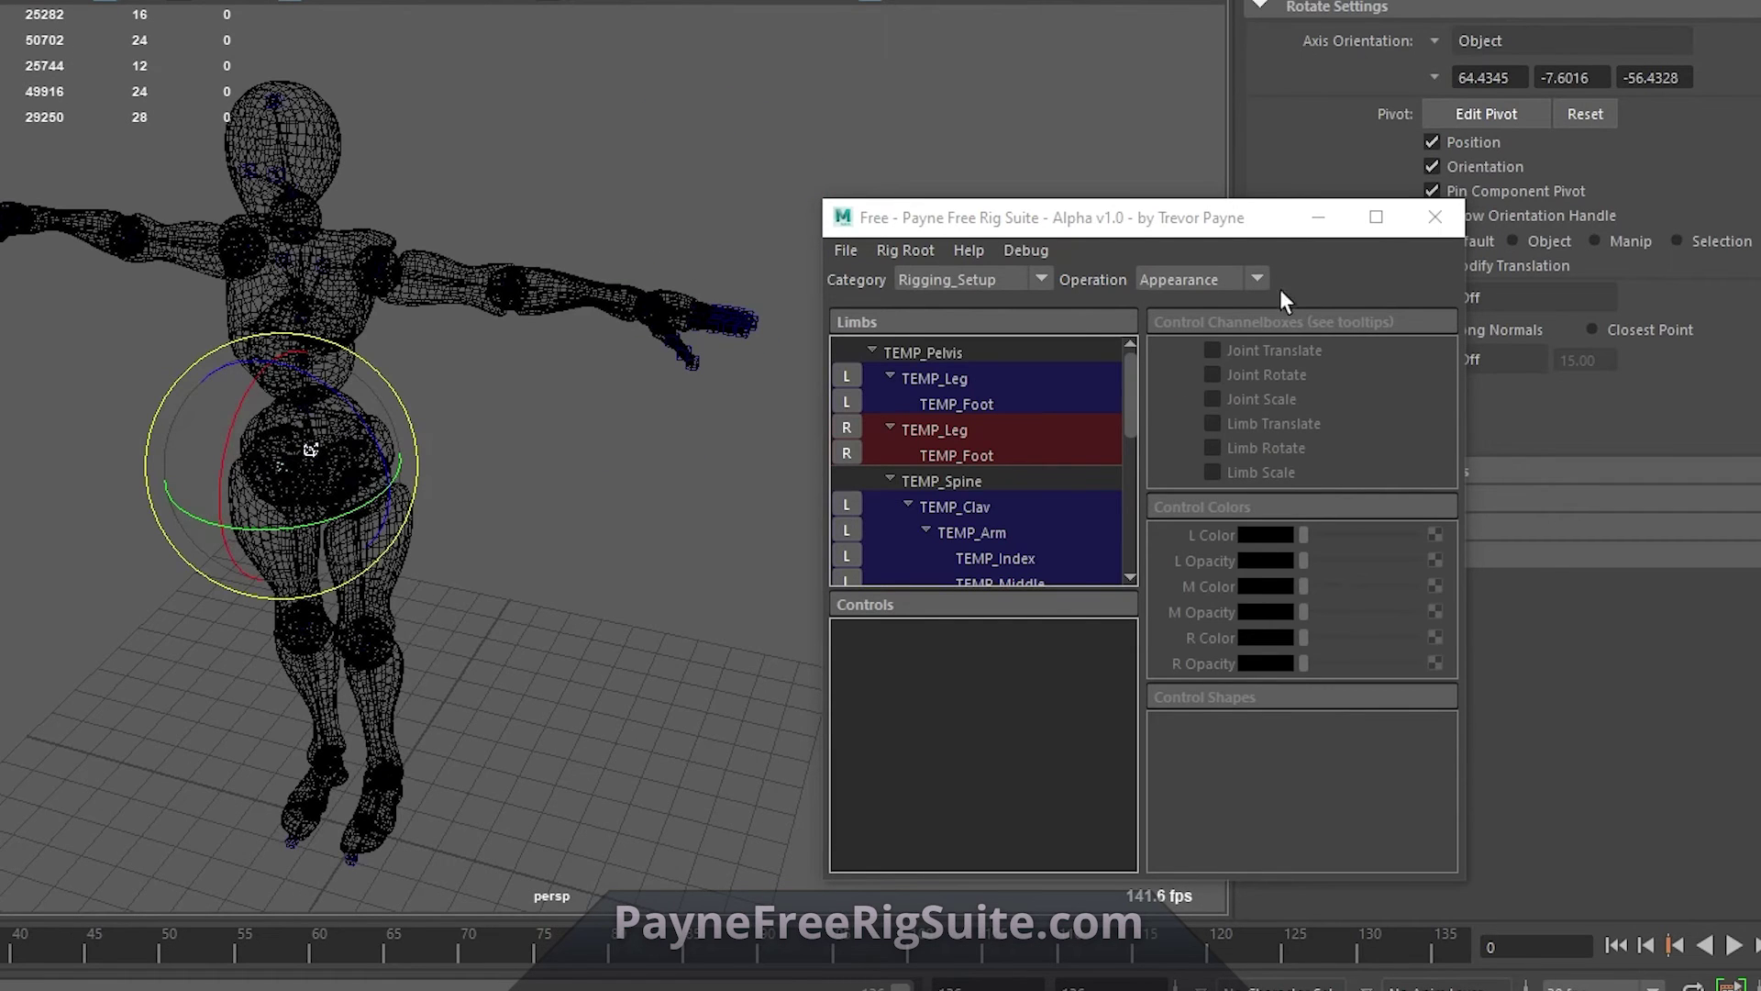
key(r)
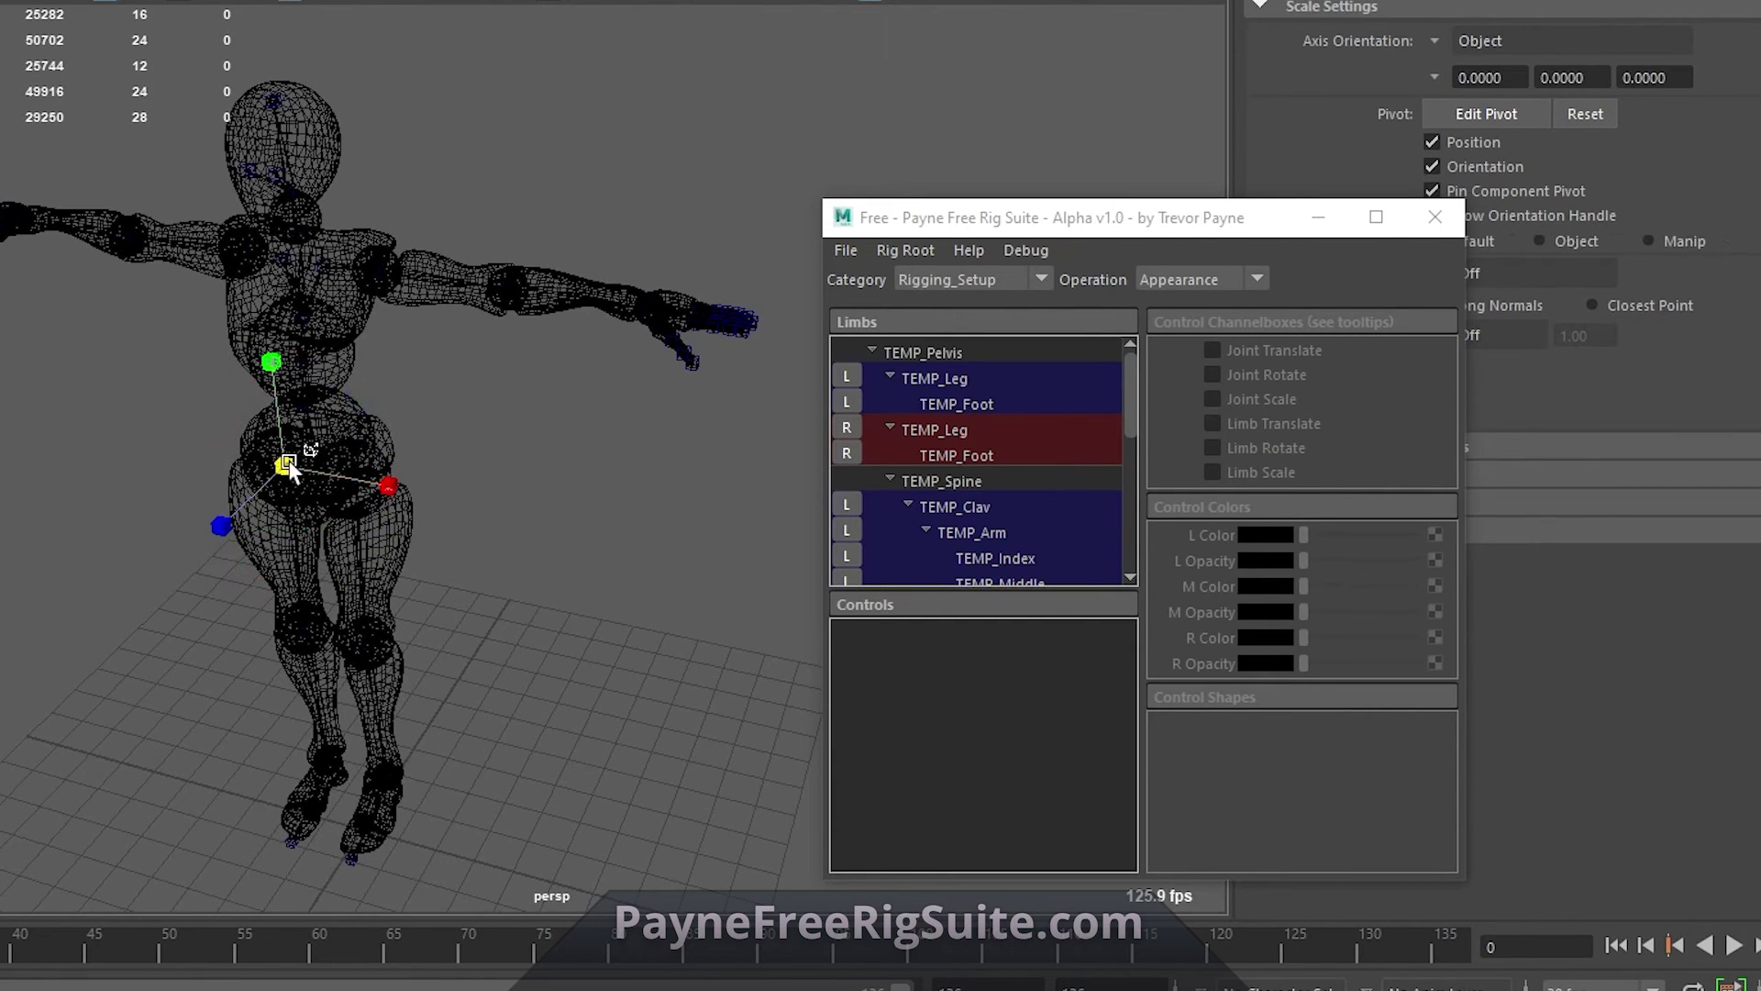
click(343, 445)
click(312, 452)
drag(471, 456, 469, 455)
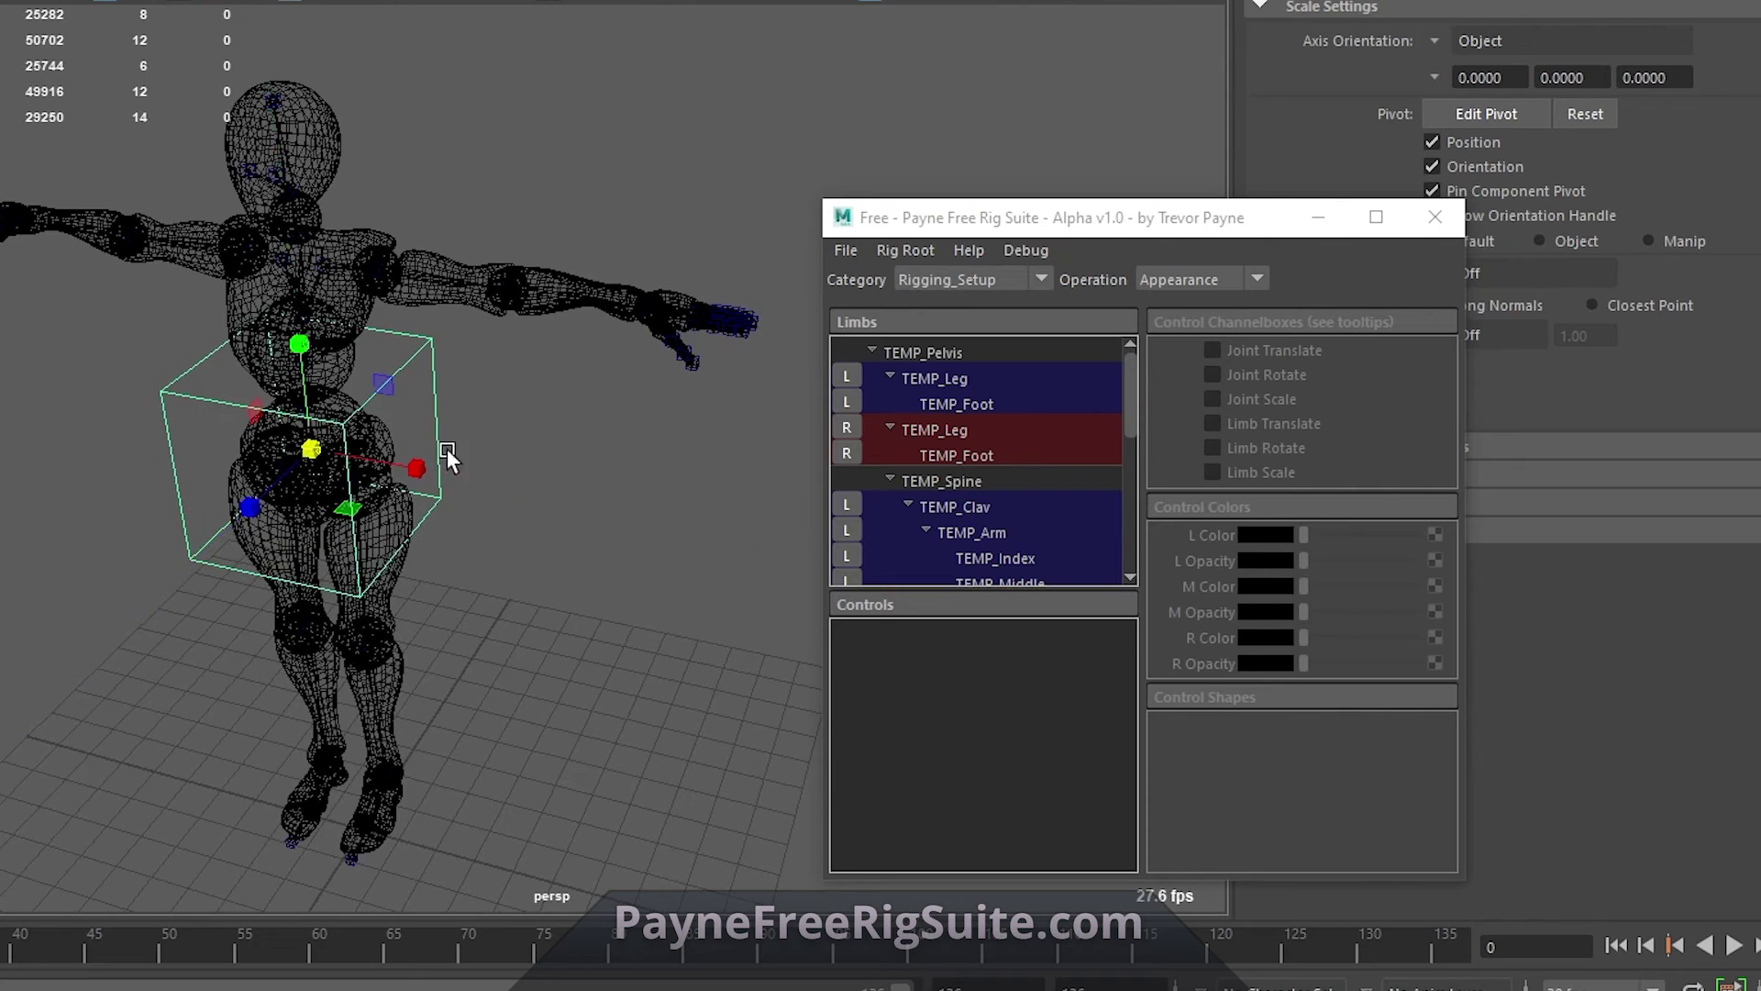
drag(304, 349, 314, 426)
Step: Enlarge the shoulder and elbow controls of both arms together and display the character in shaded mode
drag(550, 220, 360, 339)
alt+middle_drag(272, 283, 291, 323)
shift+drag(103, 225, 267, 323)
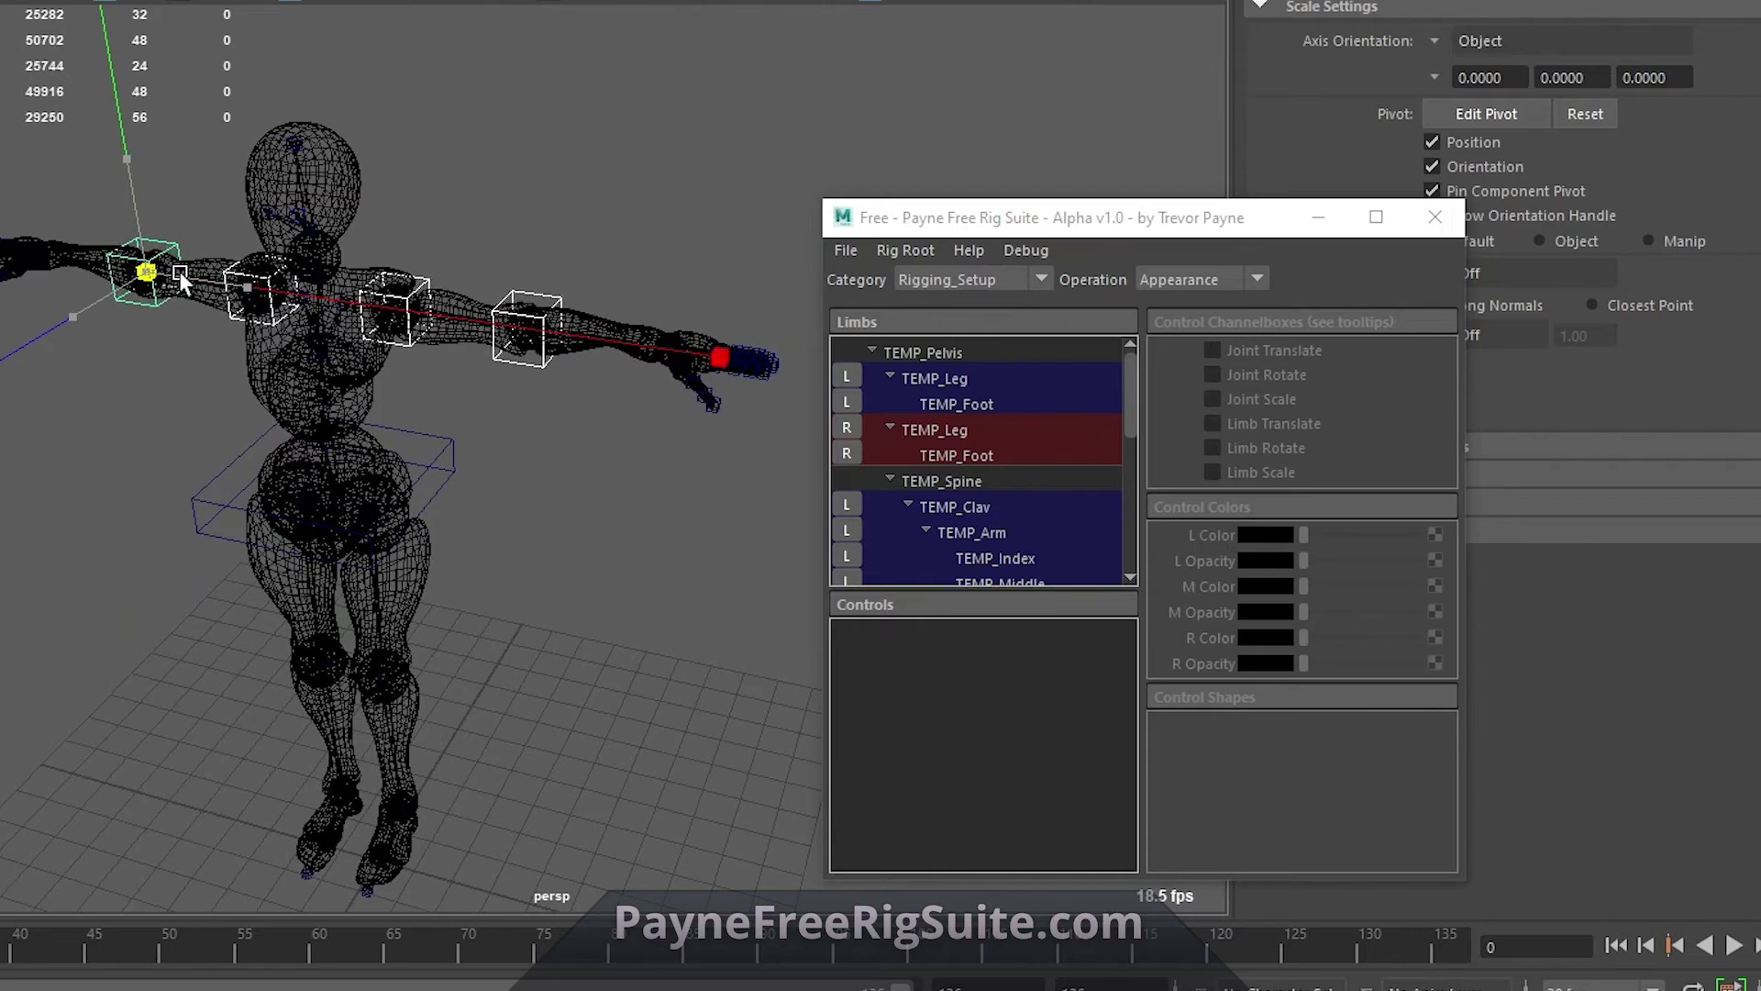
click(660, 358)
key(5)
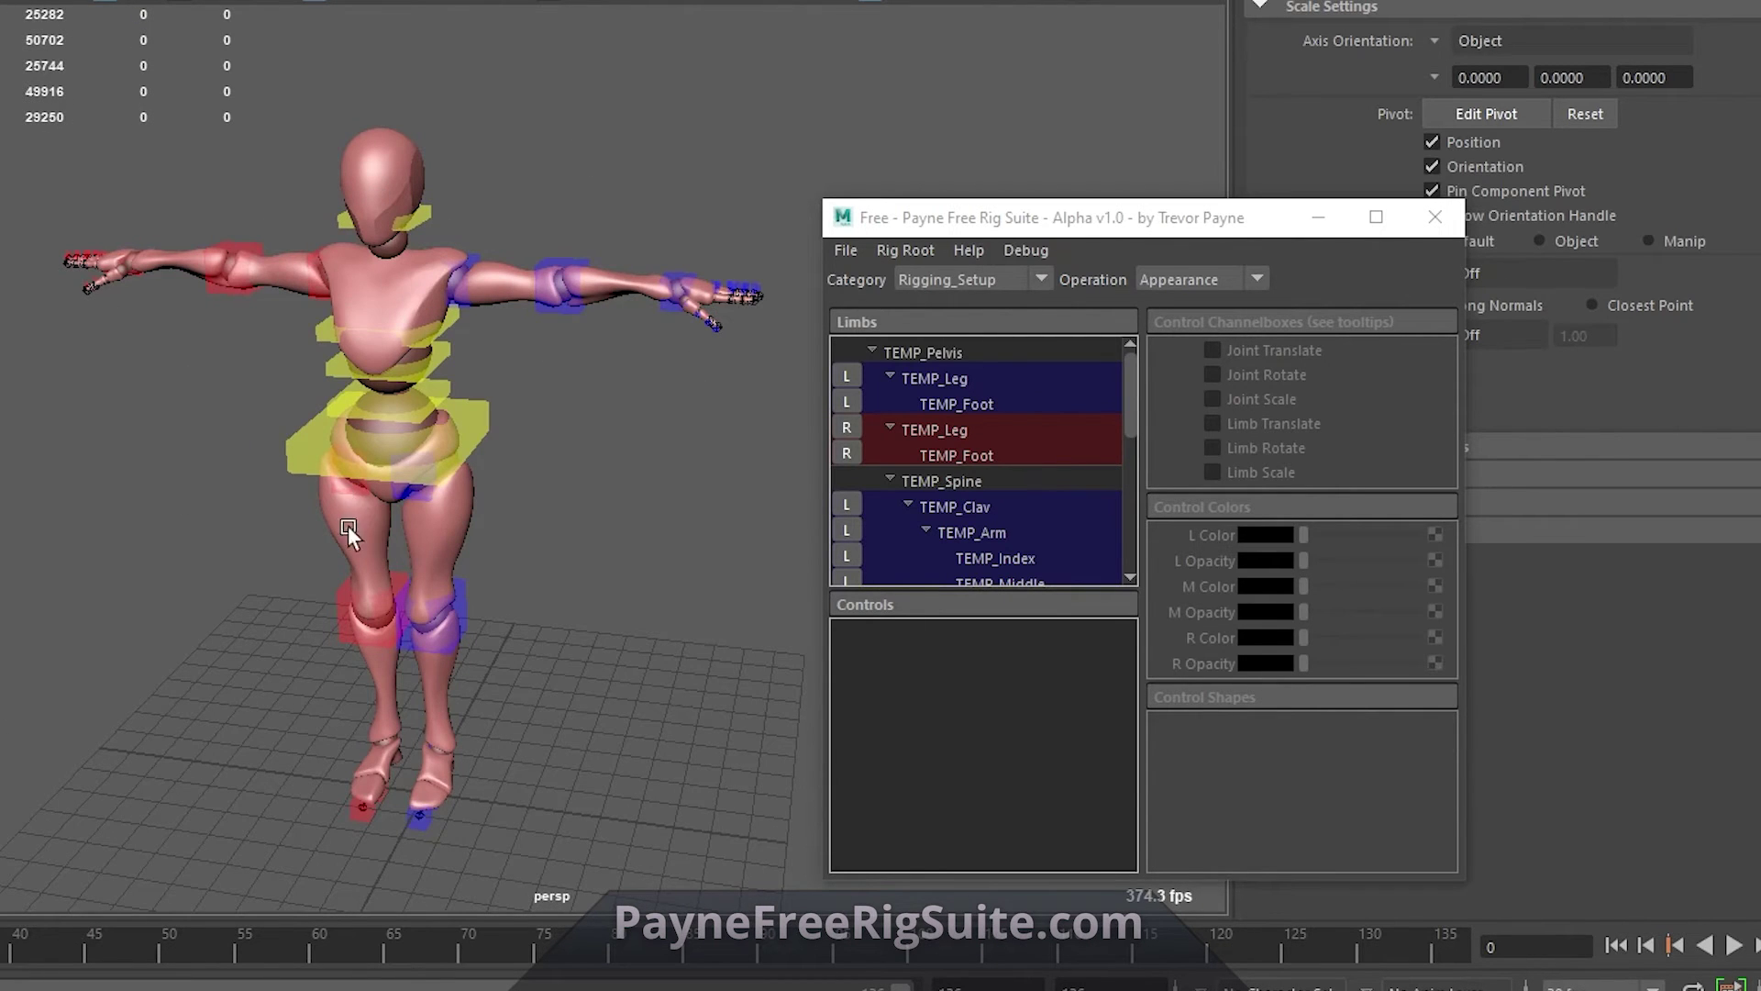
Step: Test the resized controls by bending the left elbow in the Test operation and return to Appearance
click(1196, 277)
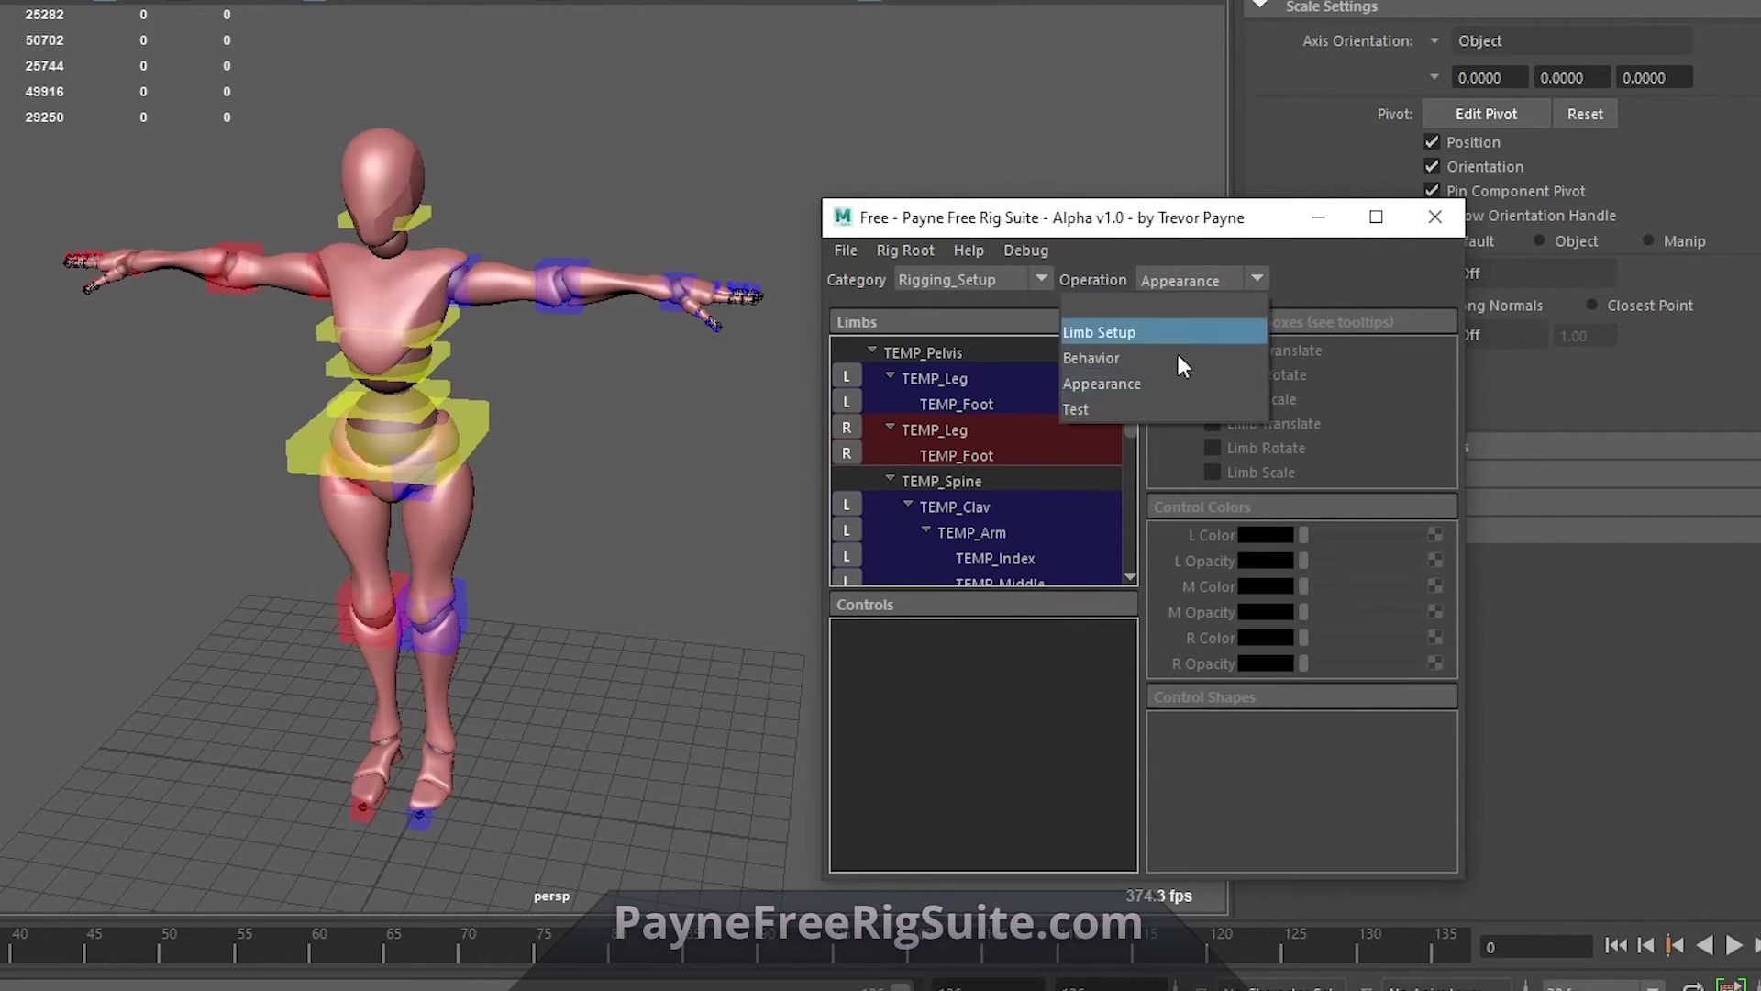
click(1150, 399)
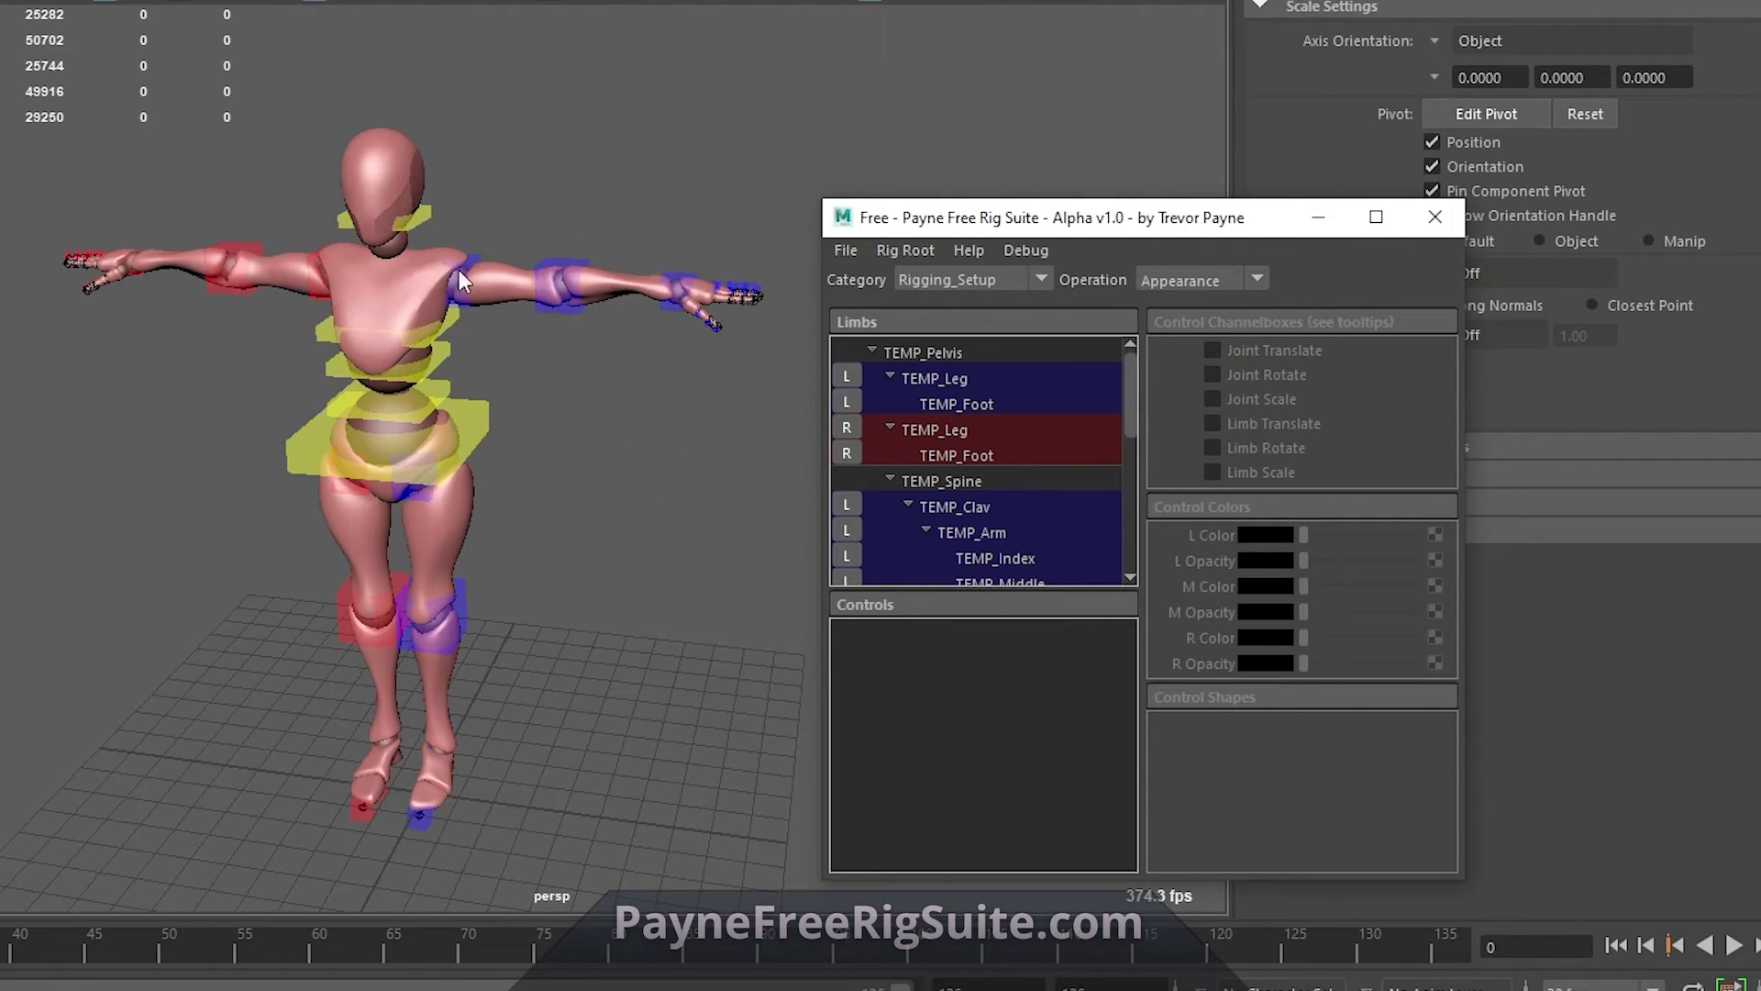
click(567, 308)
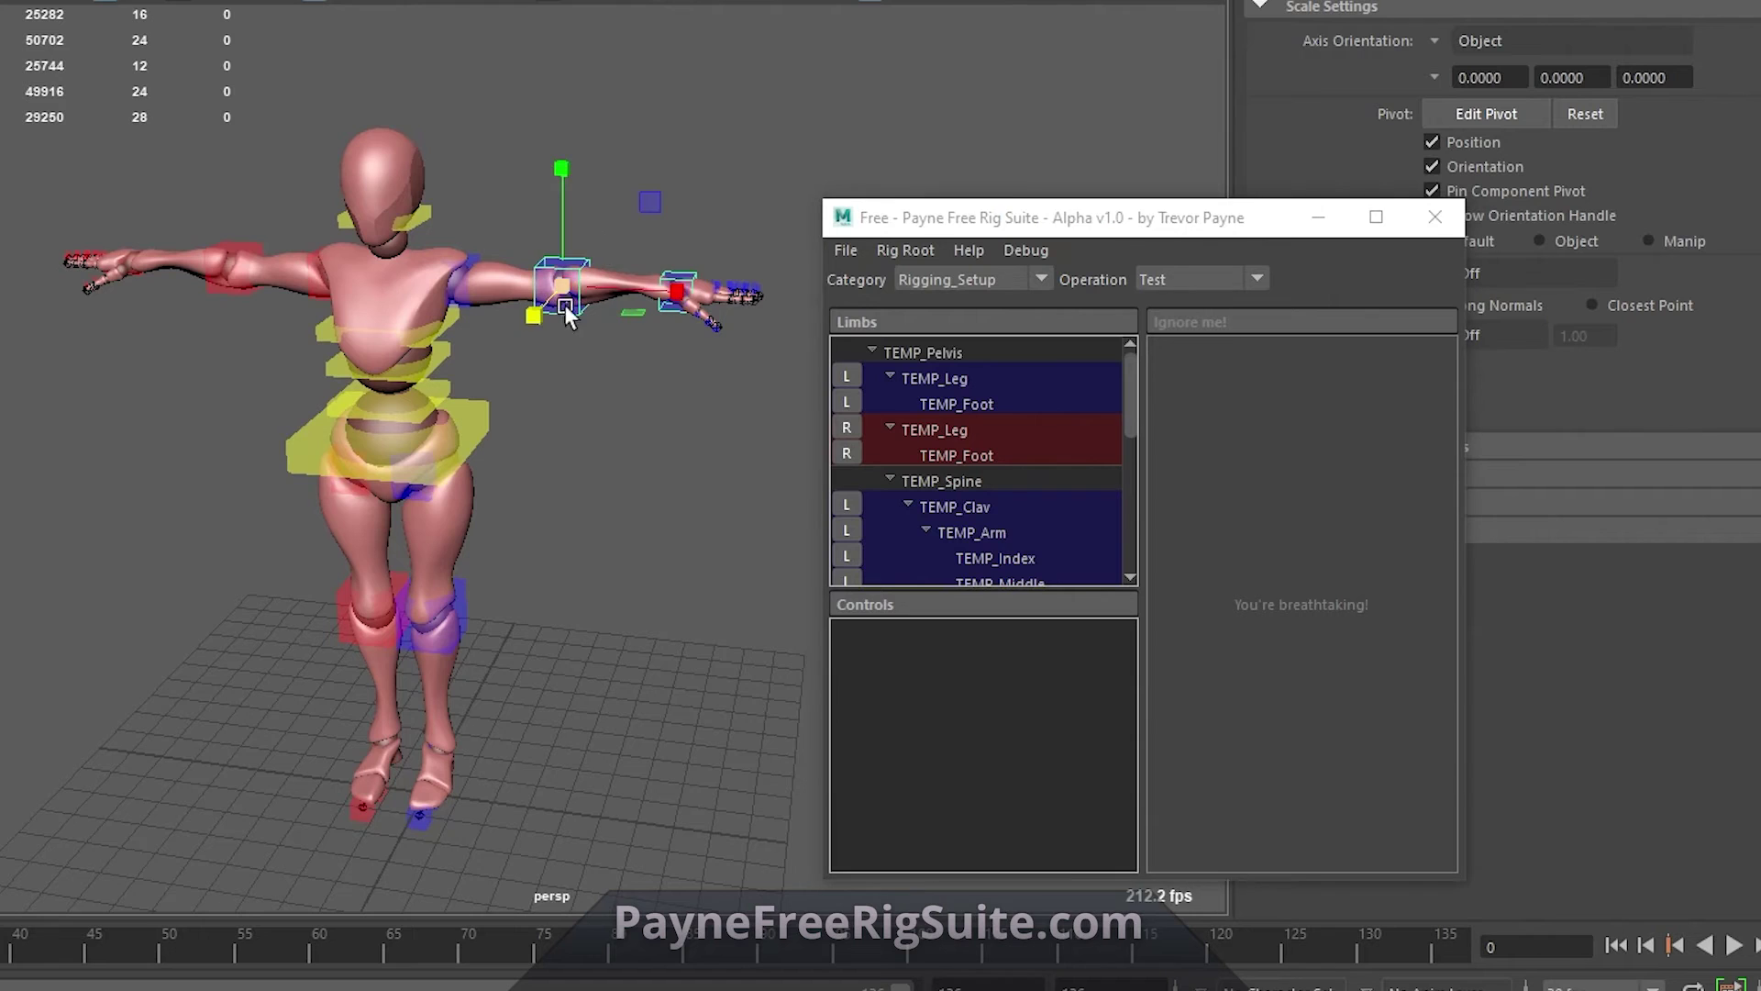
key(e)
drag(598, 287, 486, 333)
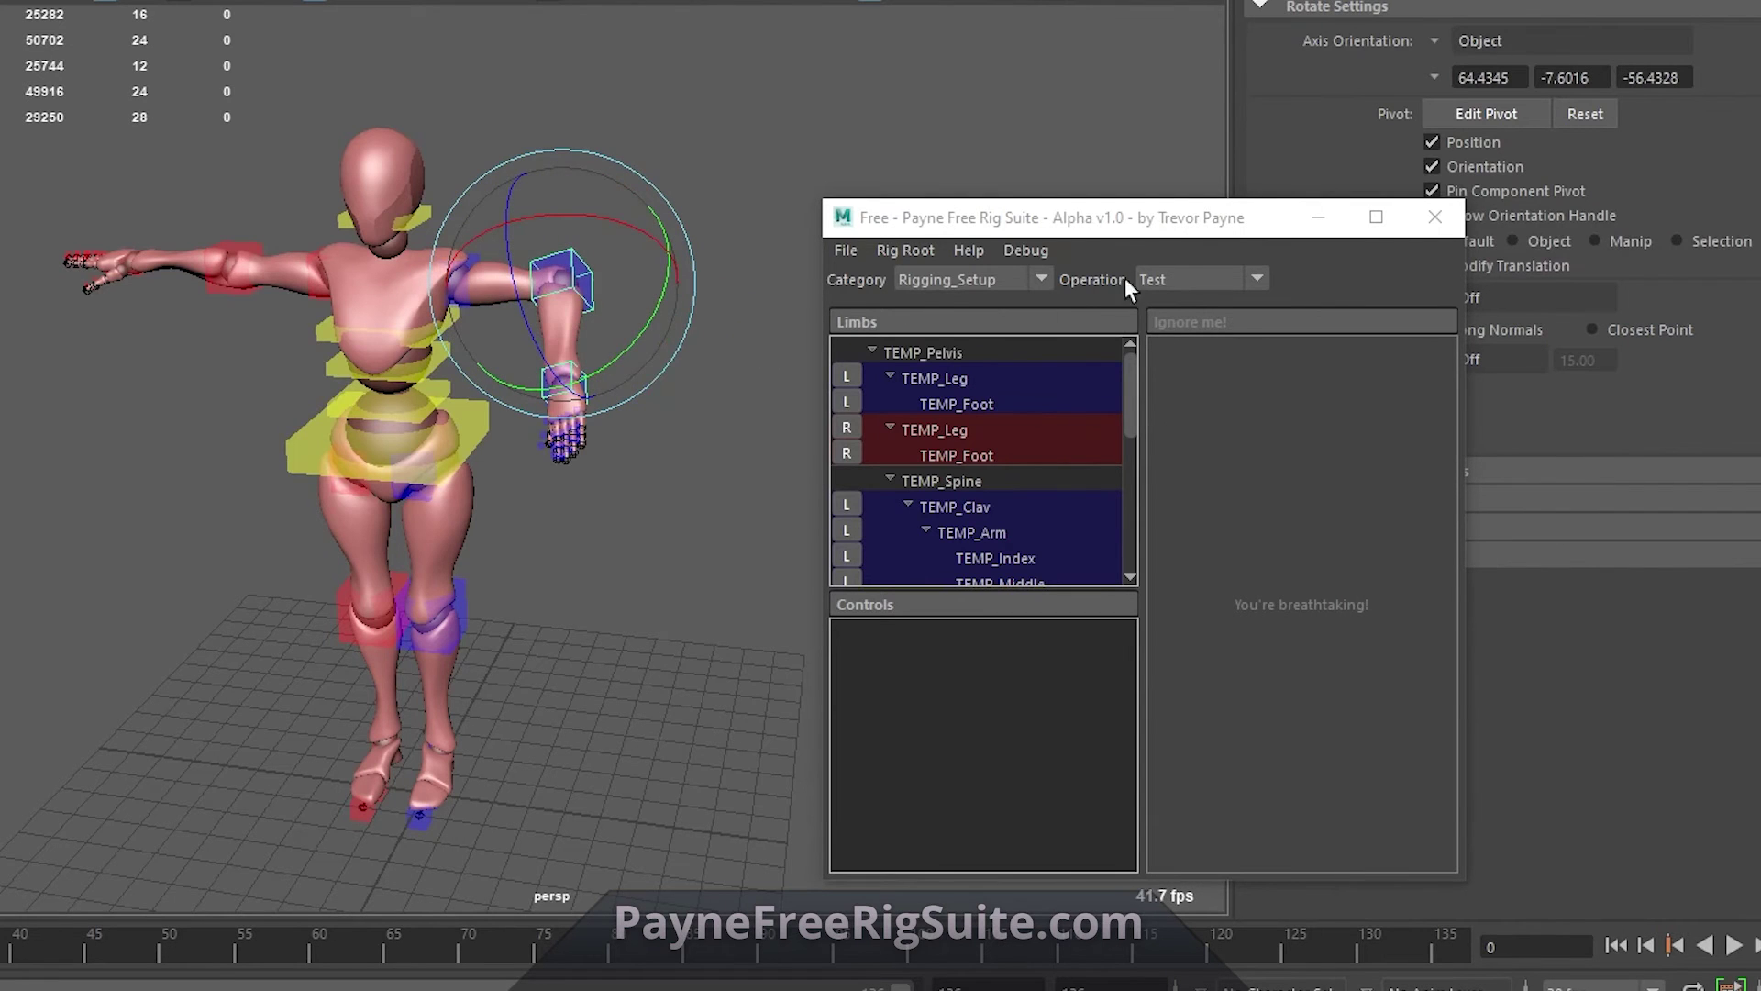
click(1185, 282)
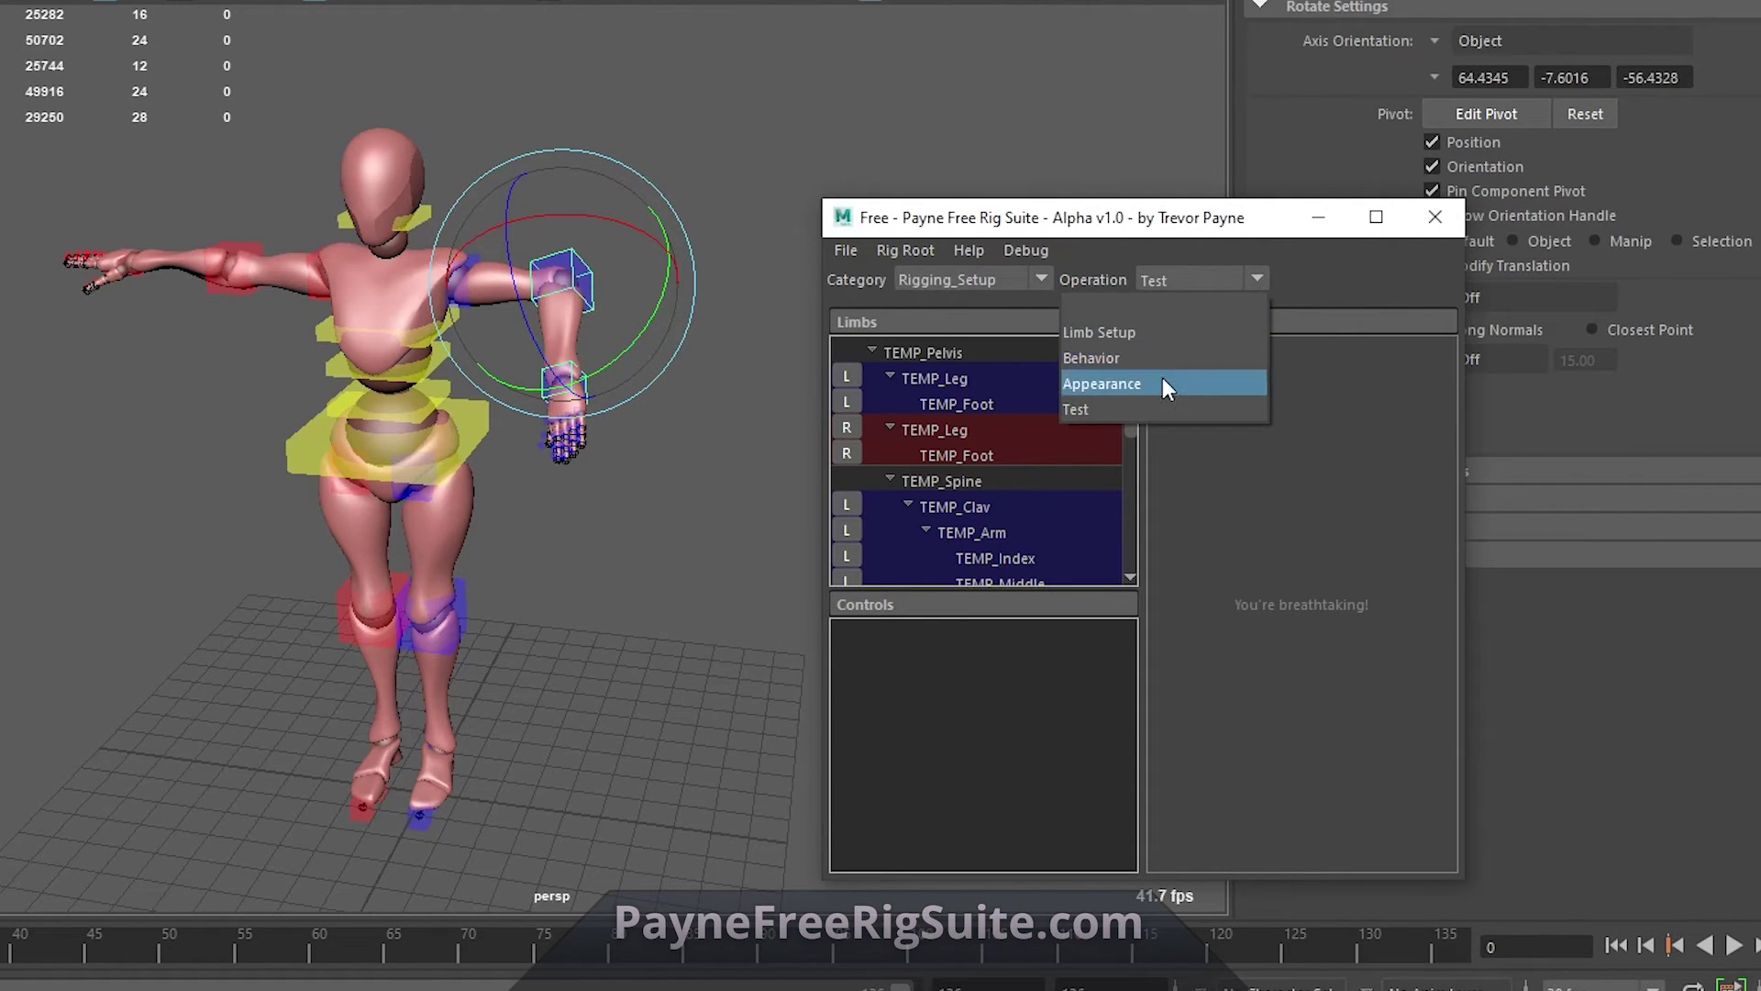
click(1163, 380)
Step: Export the character's animation rig to the MISC folder as ALPHA_Mixamo_AnimationRig.ma
click(904, 249)
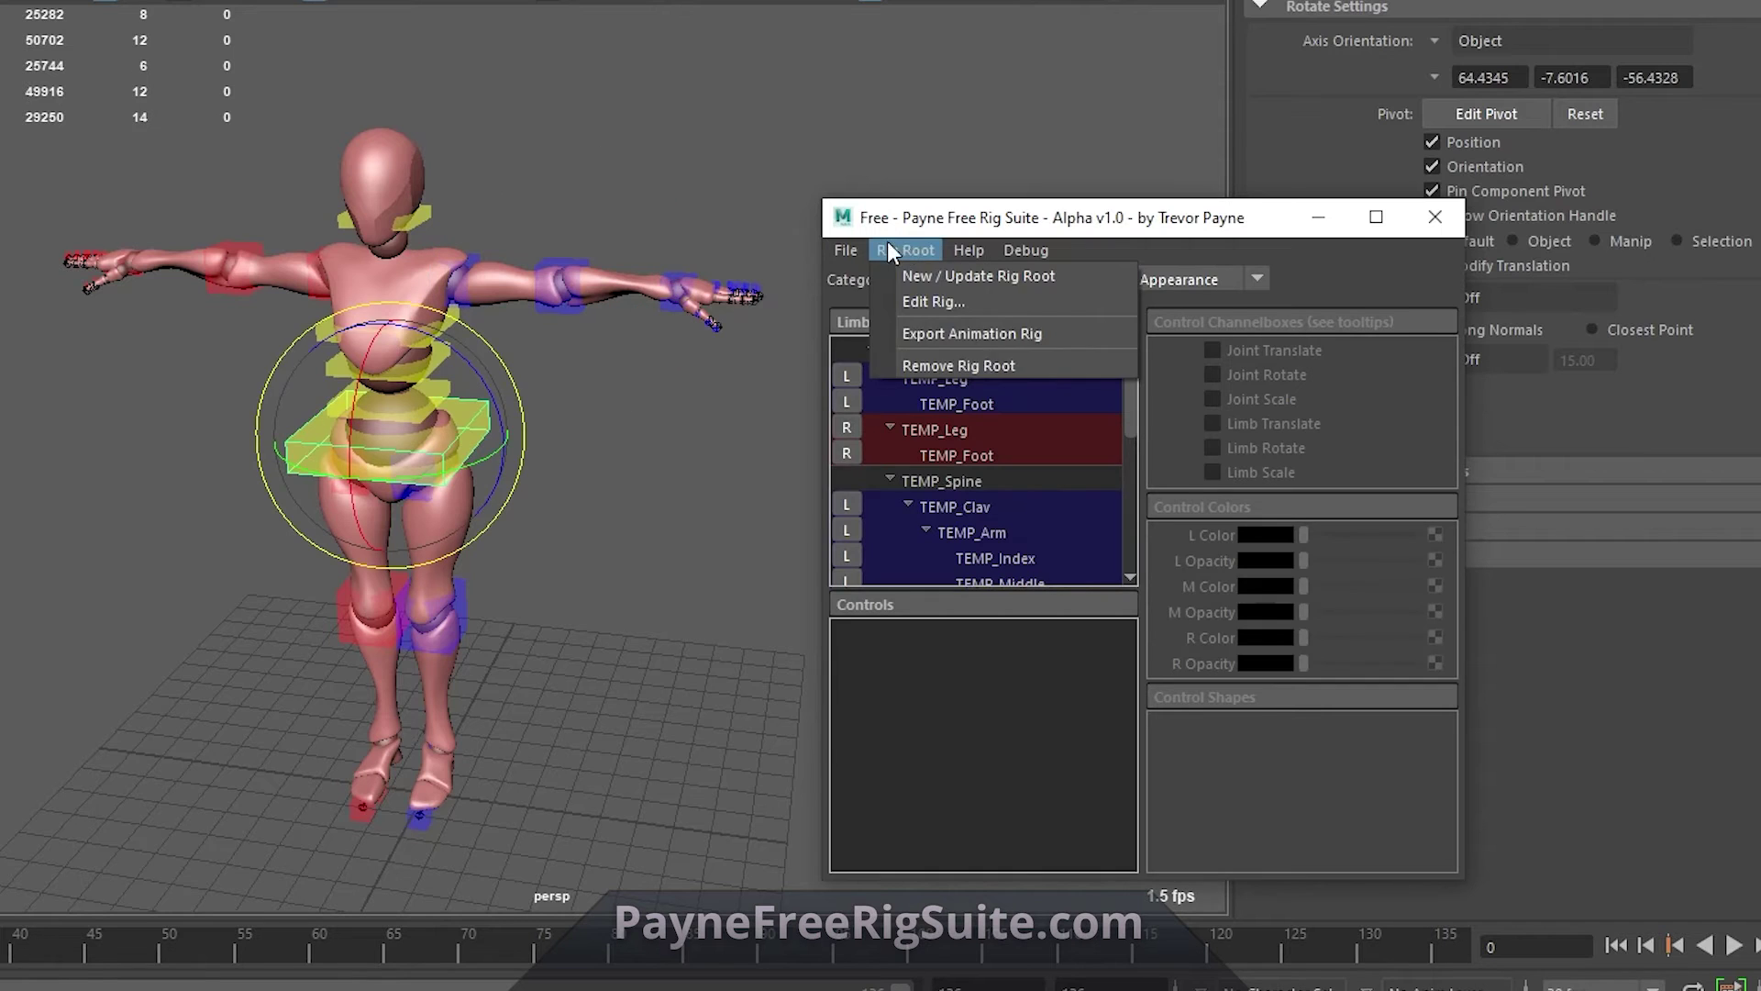
click(695, 229)
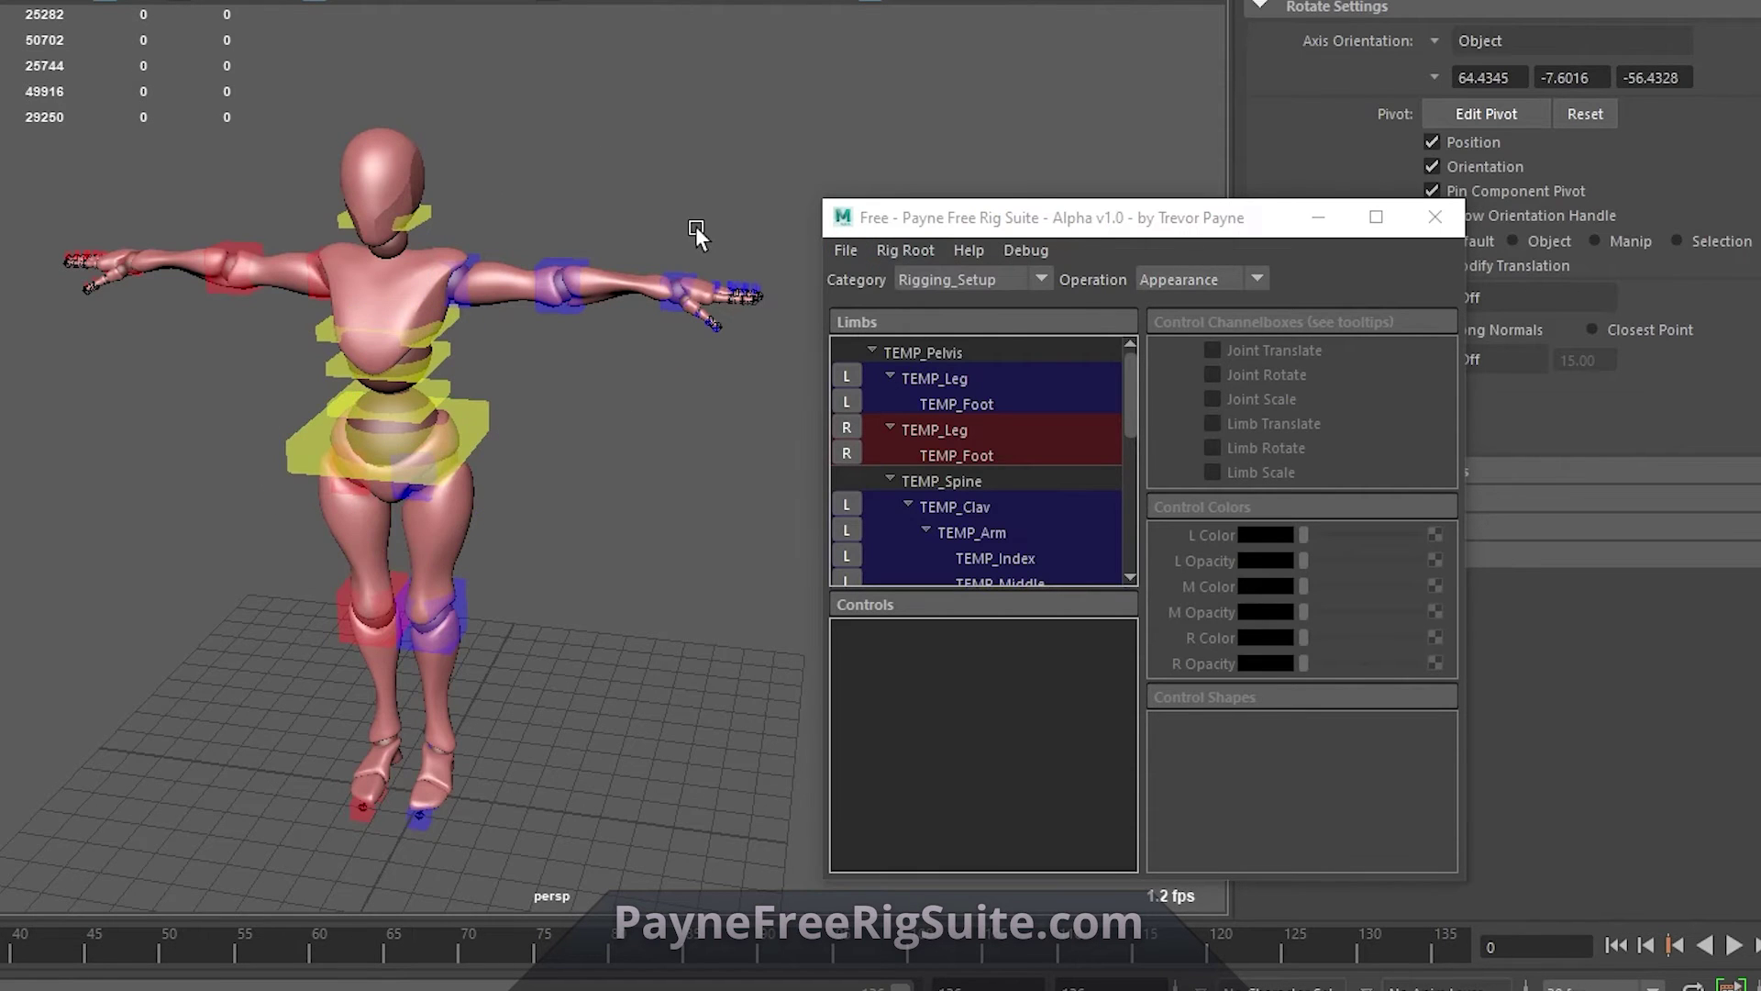
click(906, 251)
click(941, 334)
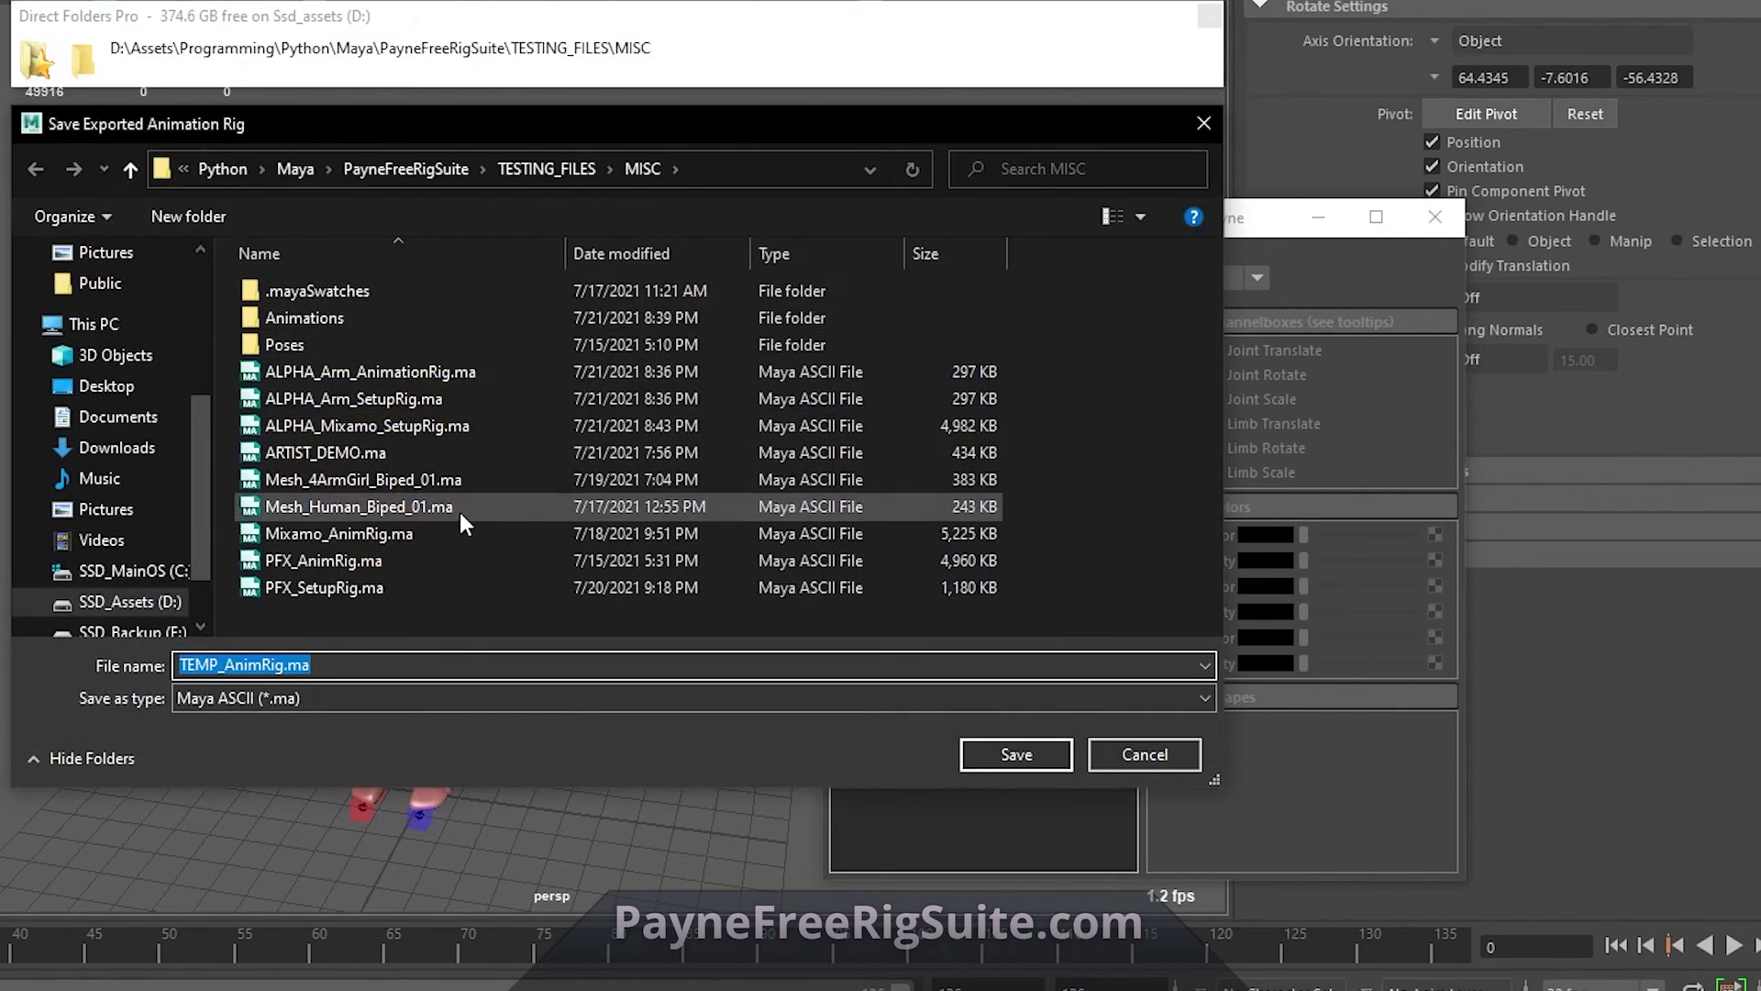
click(393, 429)
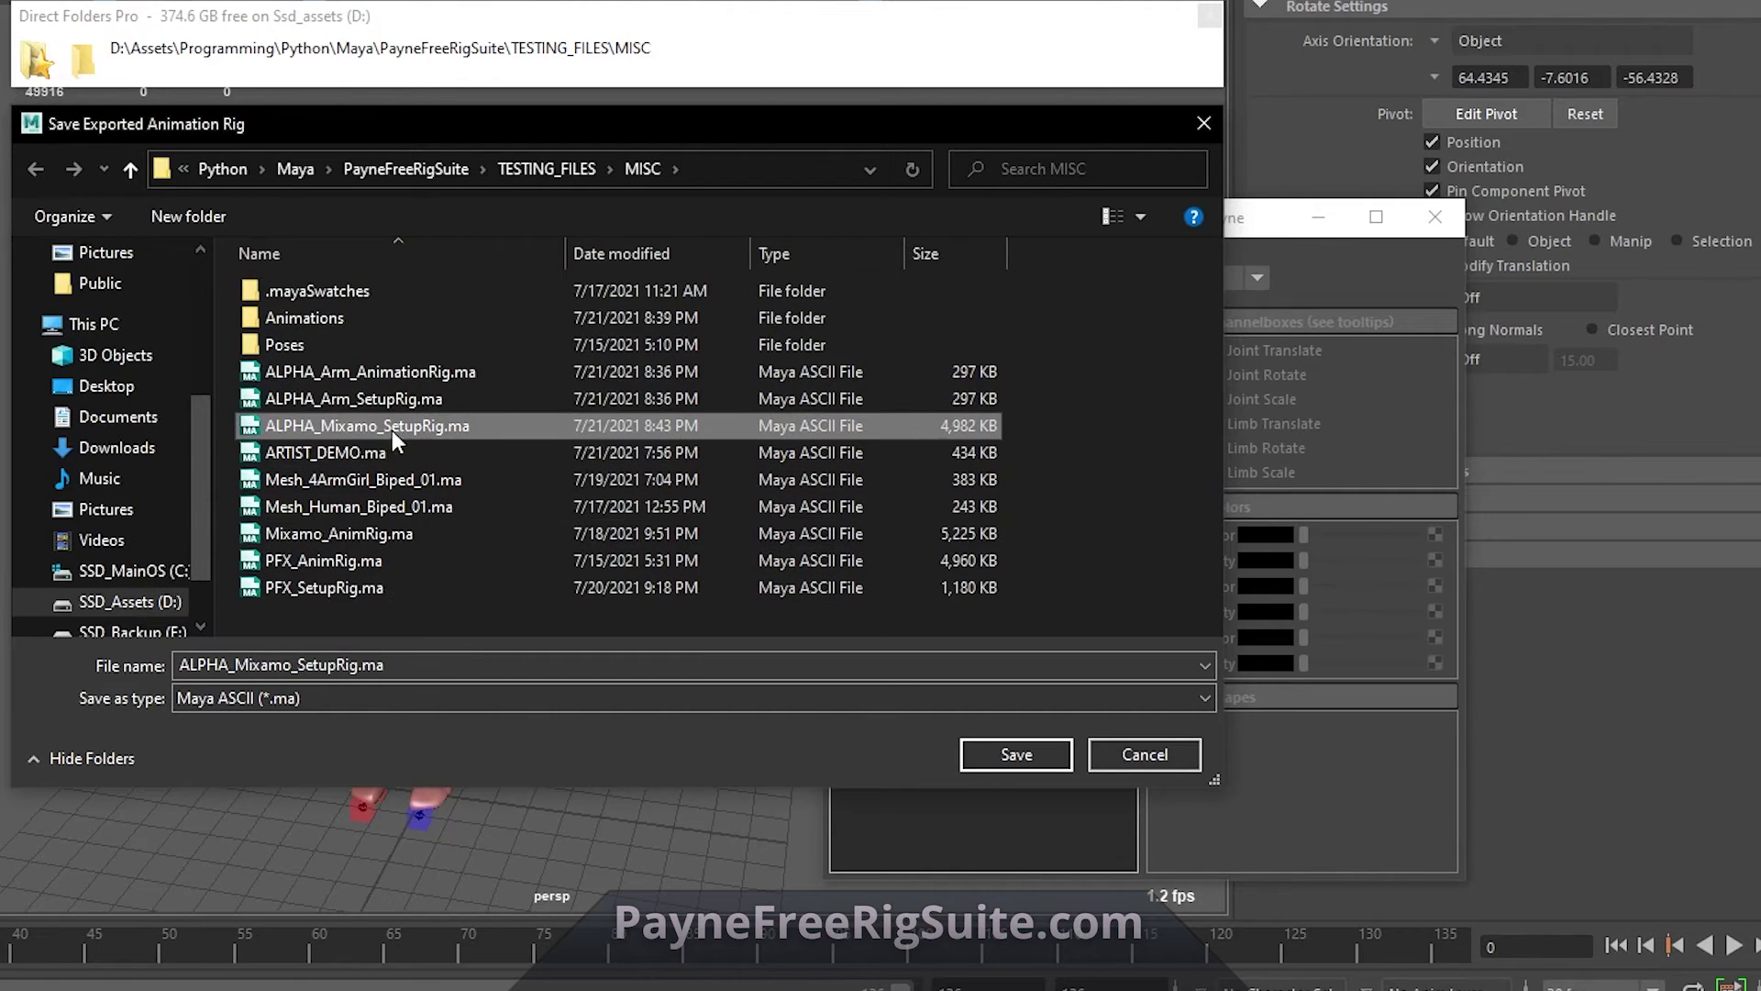
double_click(300, 665)
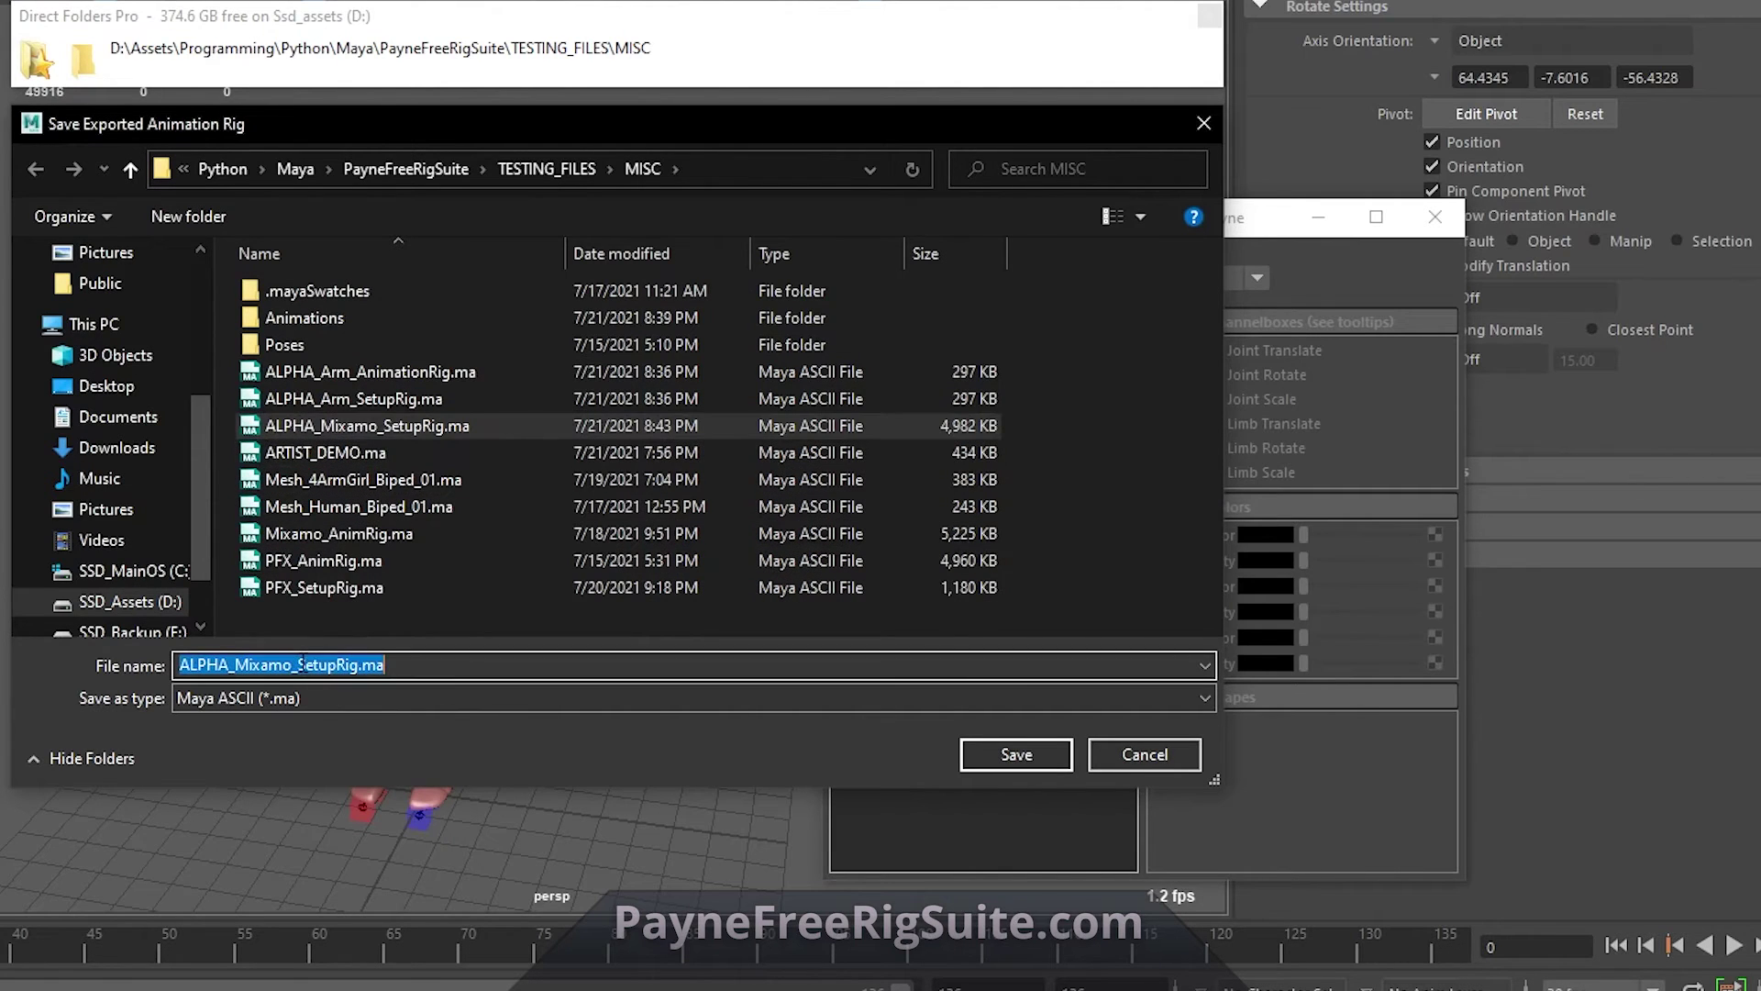
click(299, 664)
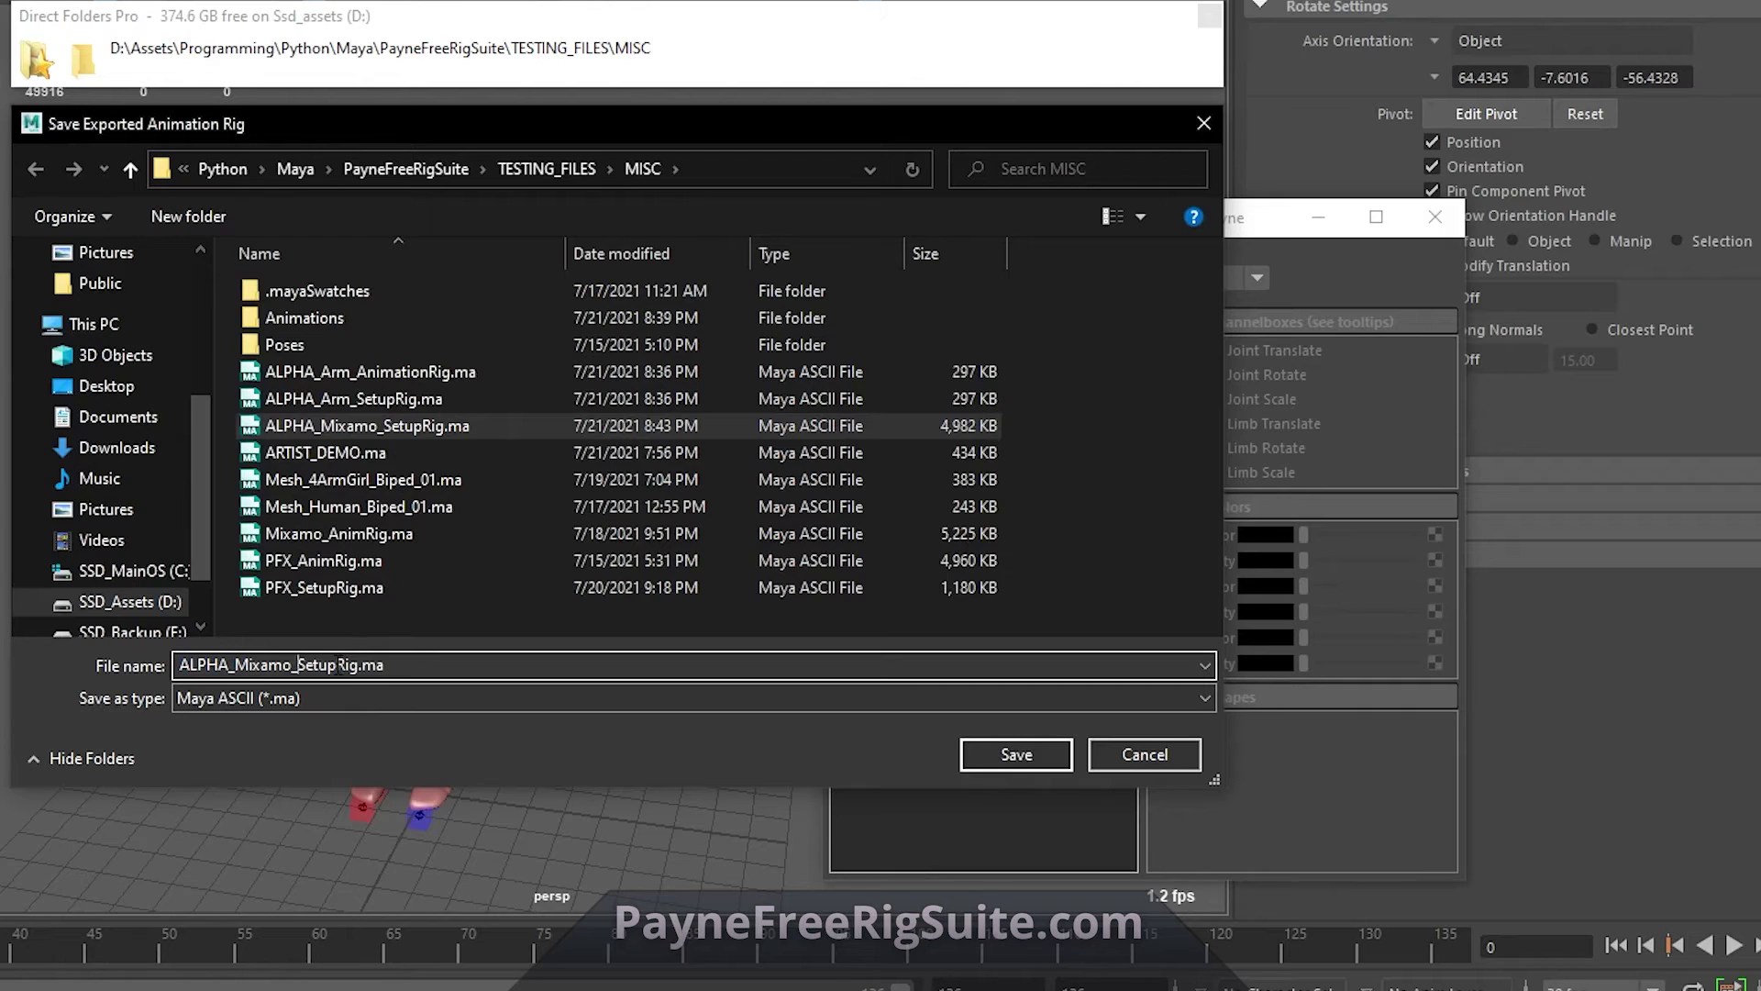
drag(300, 665, 338, 665)
text(Animation)
click(1016, 758)
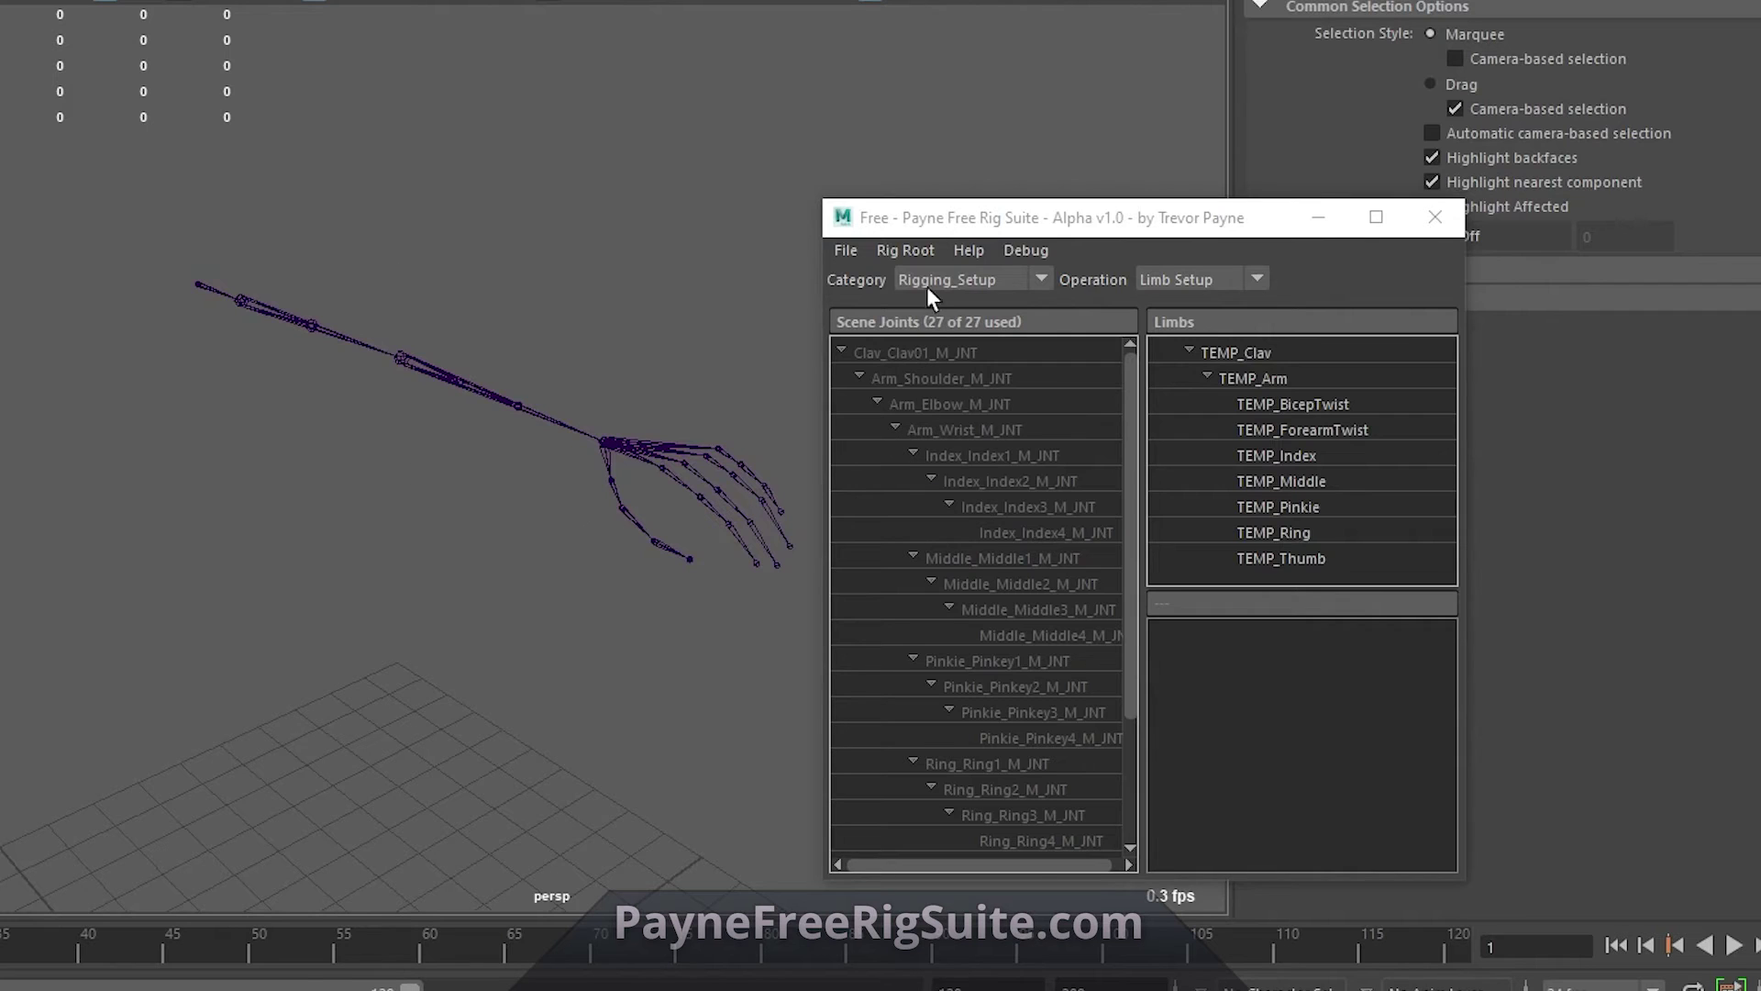
Step: Update the arm scene's rig root and switch to the Behavior operation
click(912, 253)
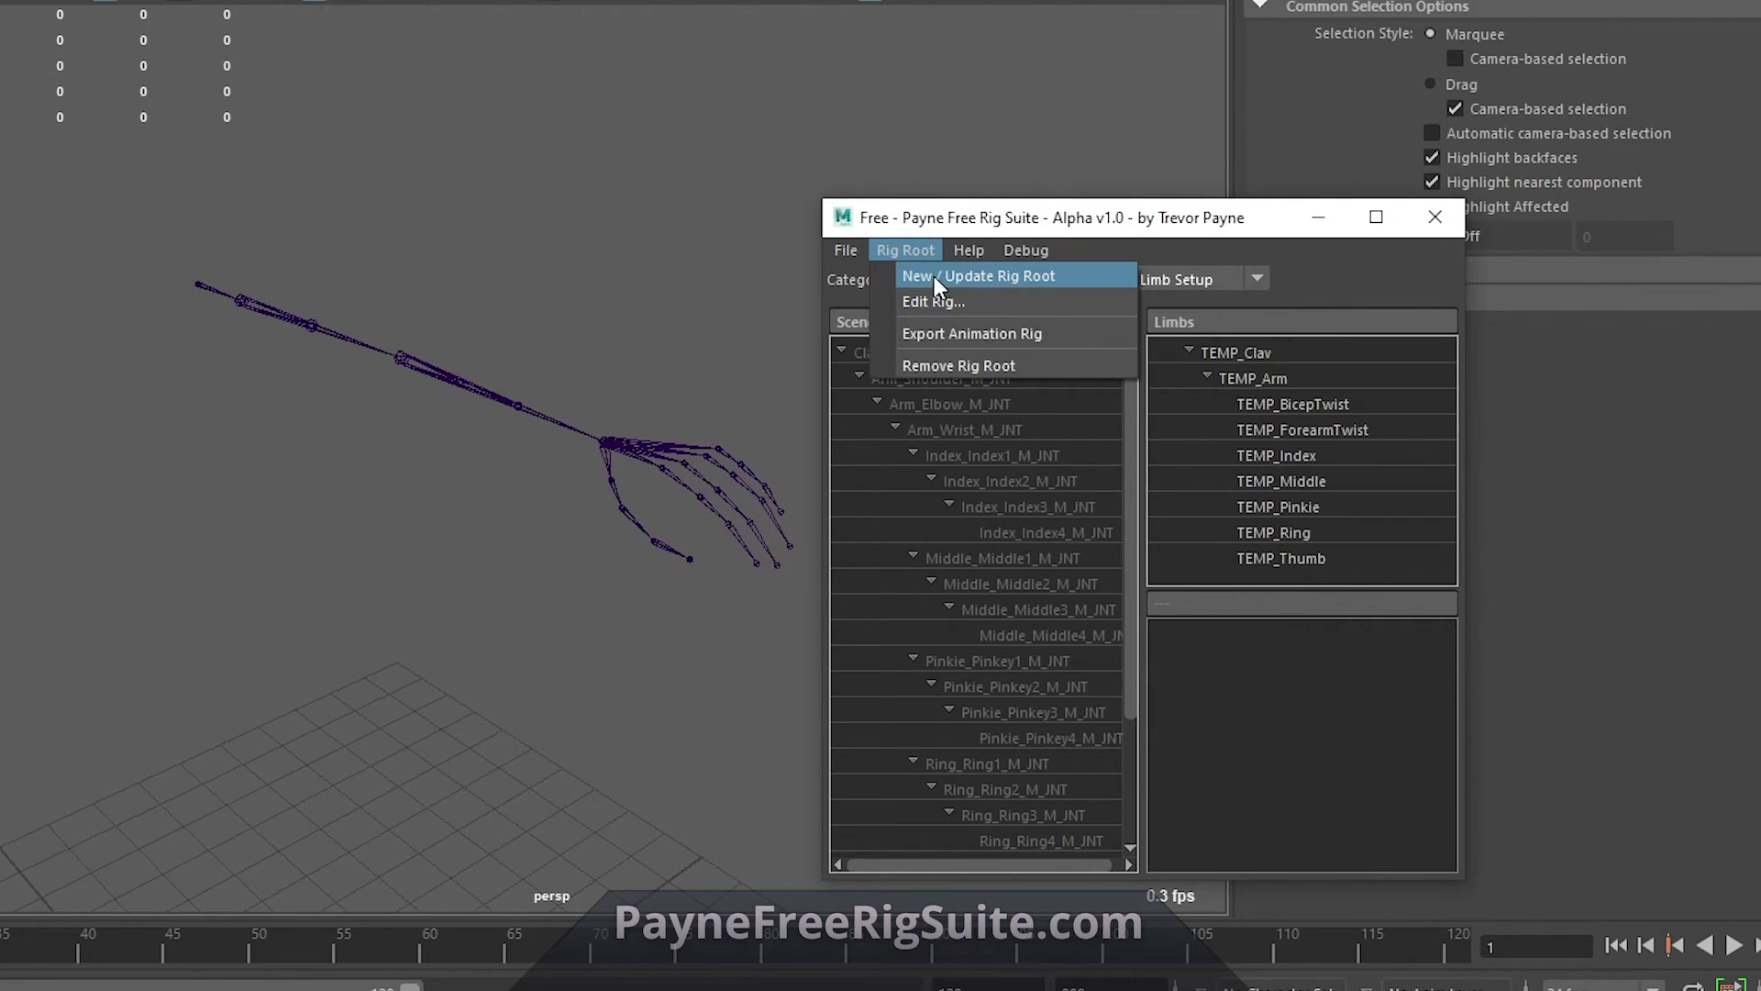
click(934, 277)
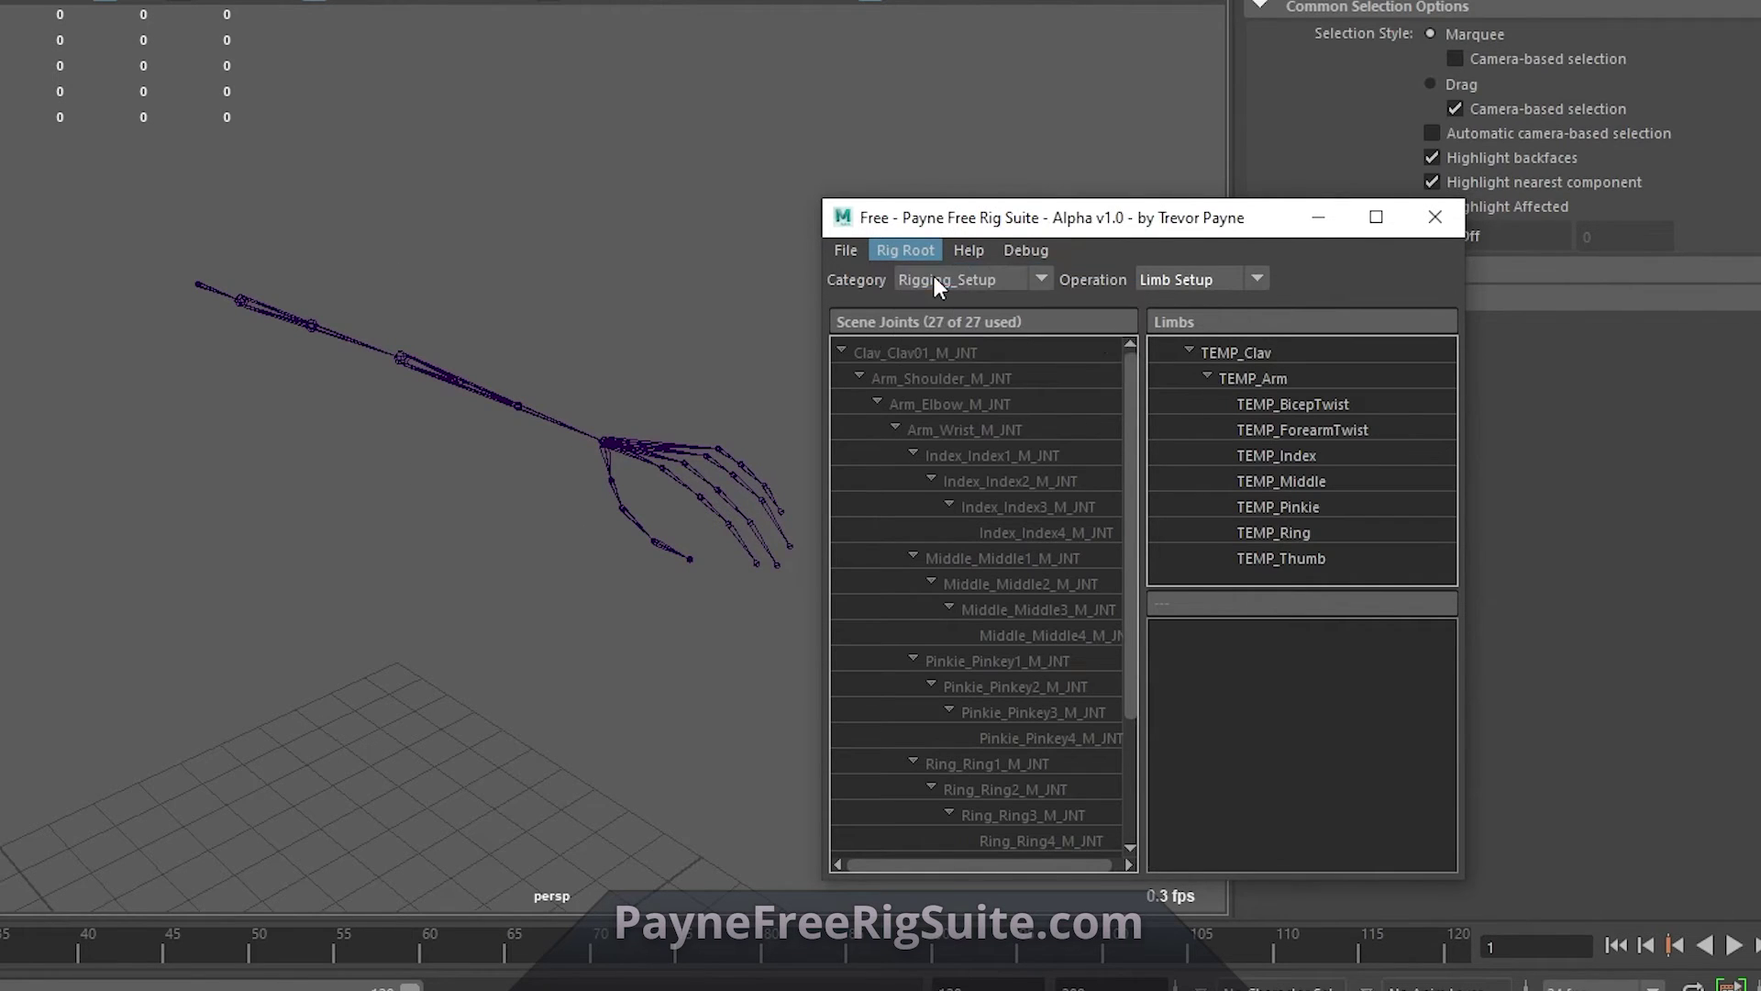
click(1186, 278)
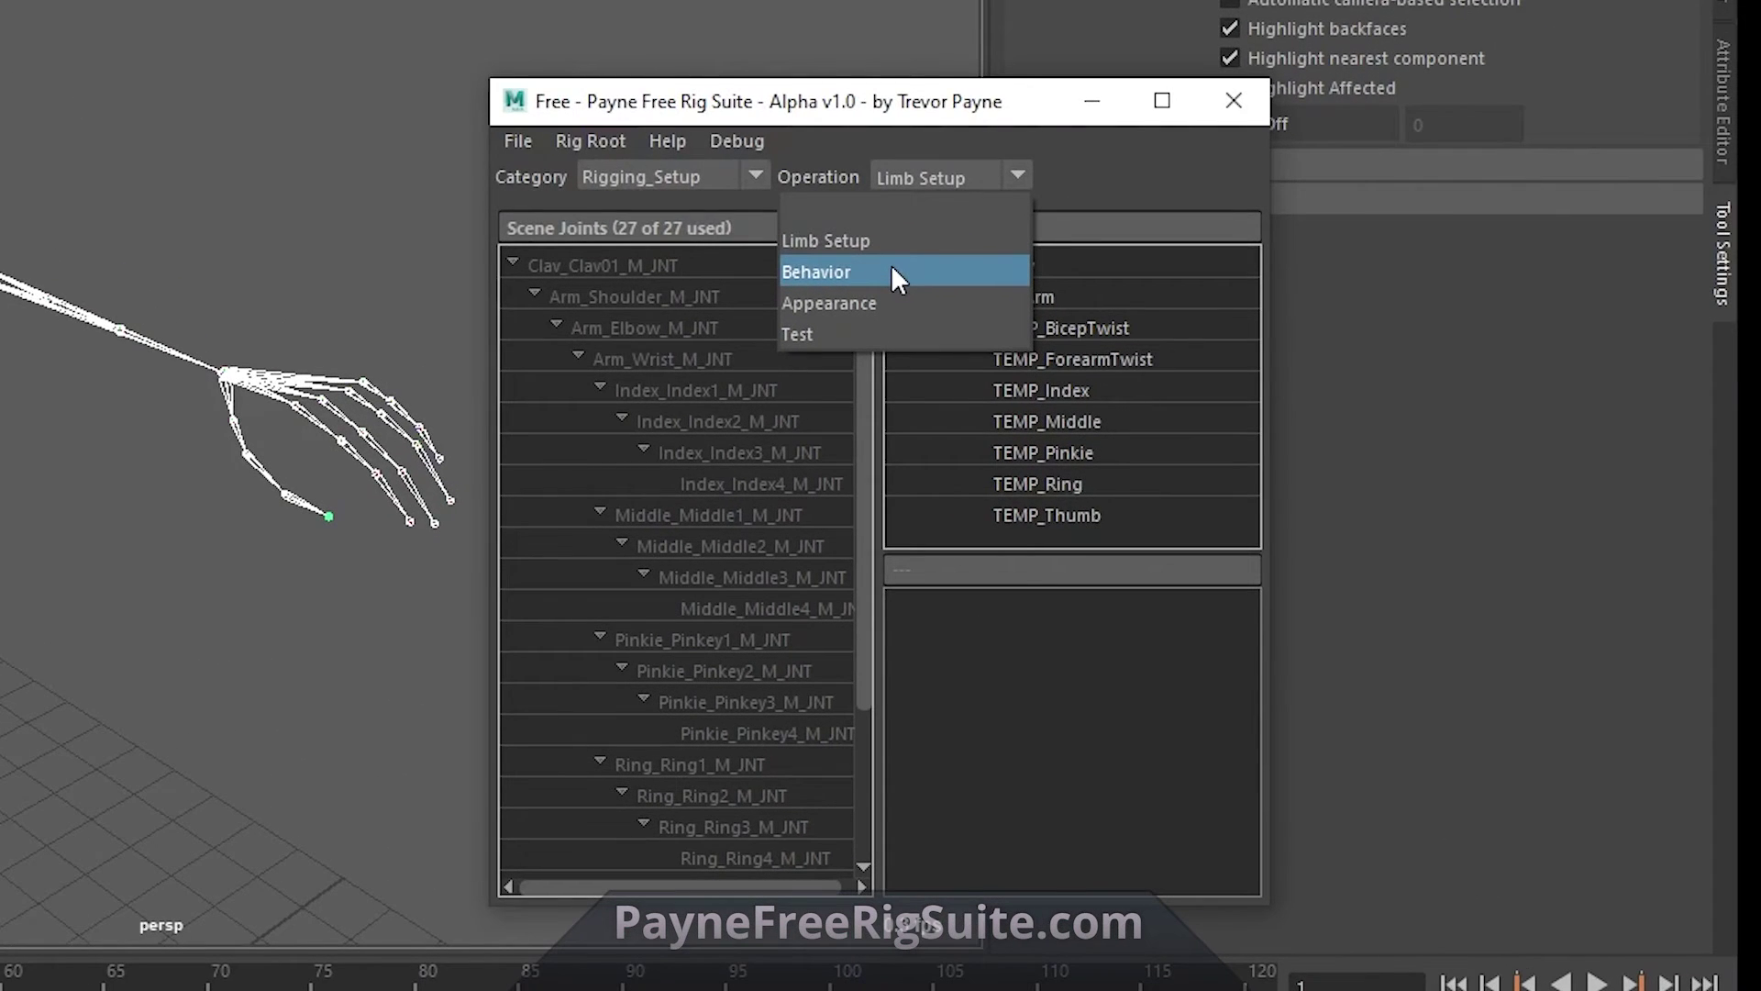
click(875, 271)
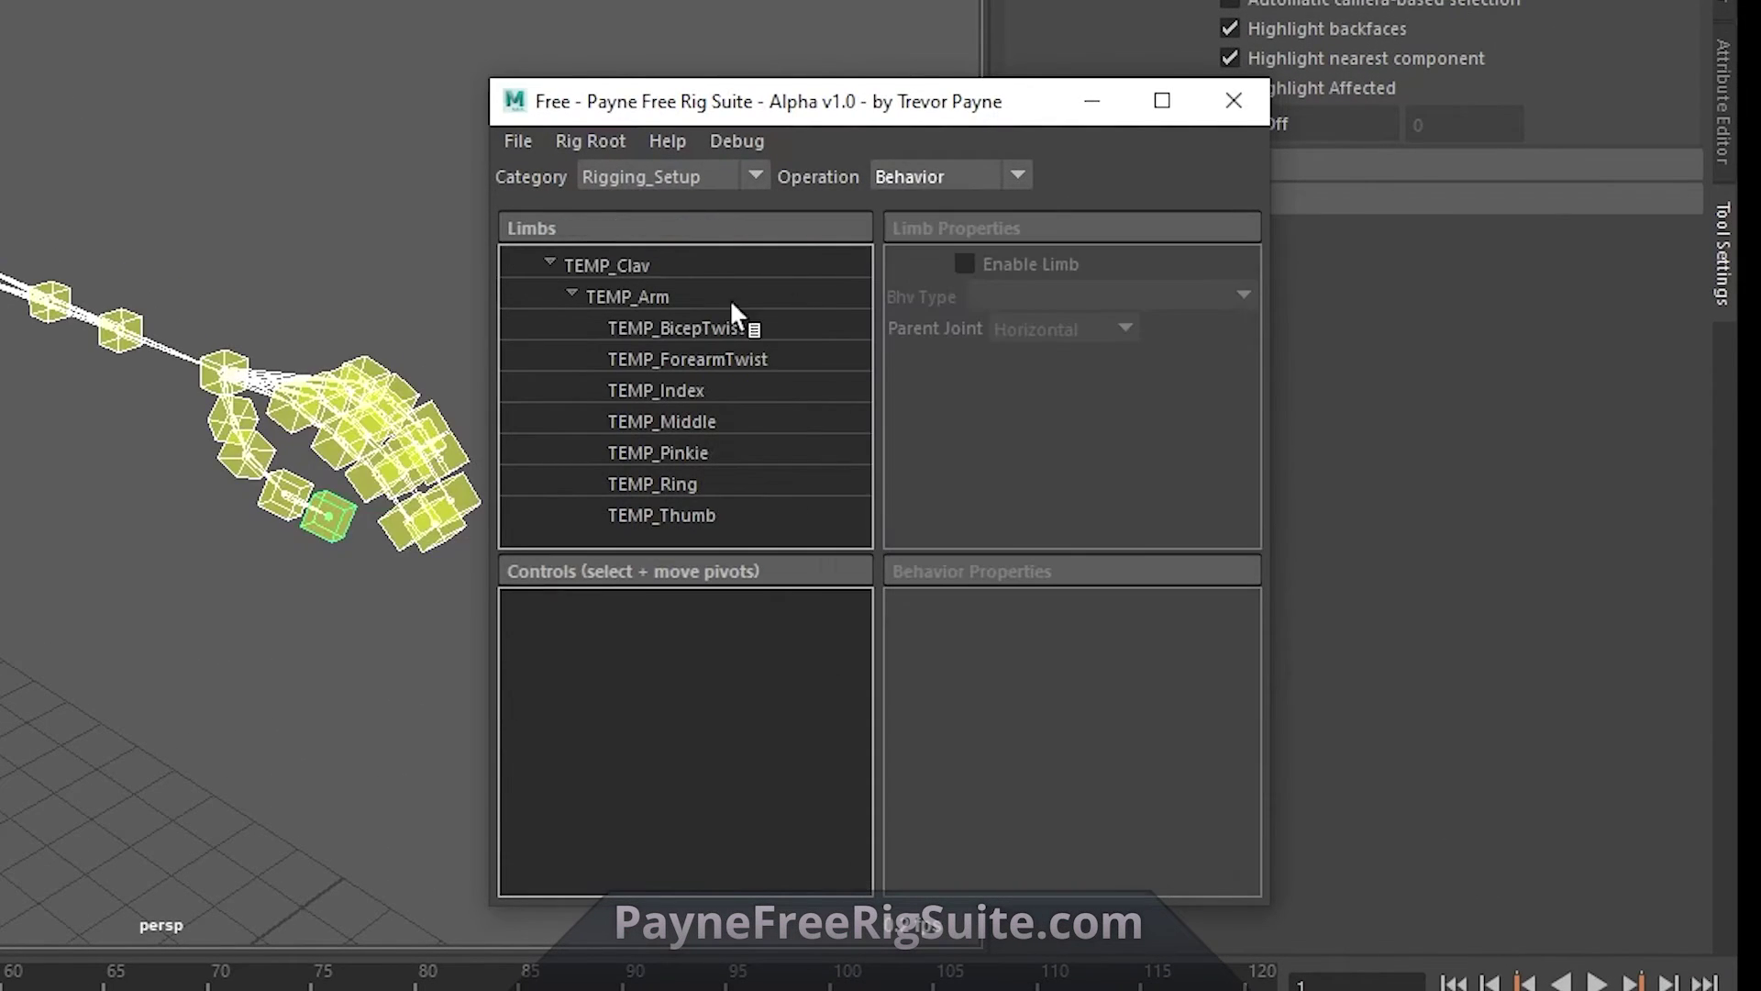
Step: Inspect the limb properties and controls of the clavicle, arm, pinkie and thumb limbs
click(688, 264)
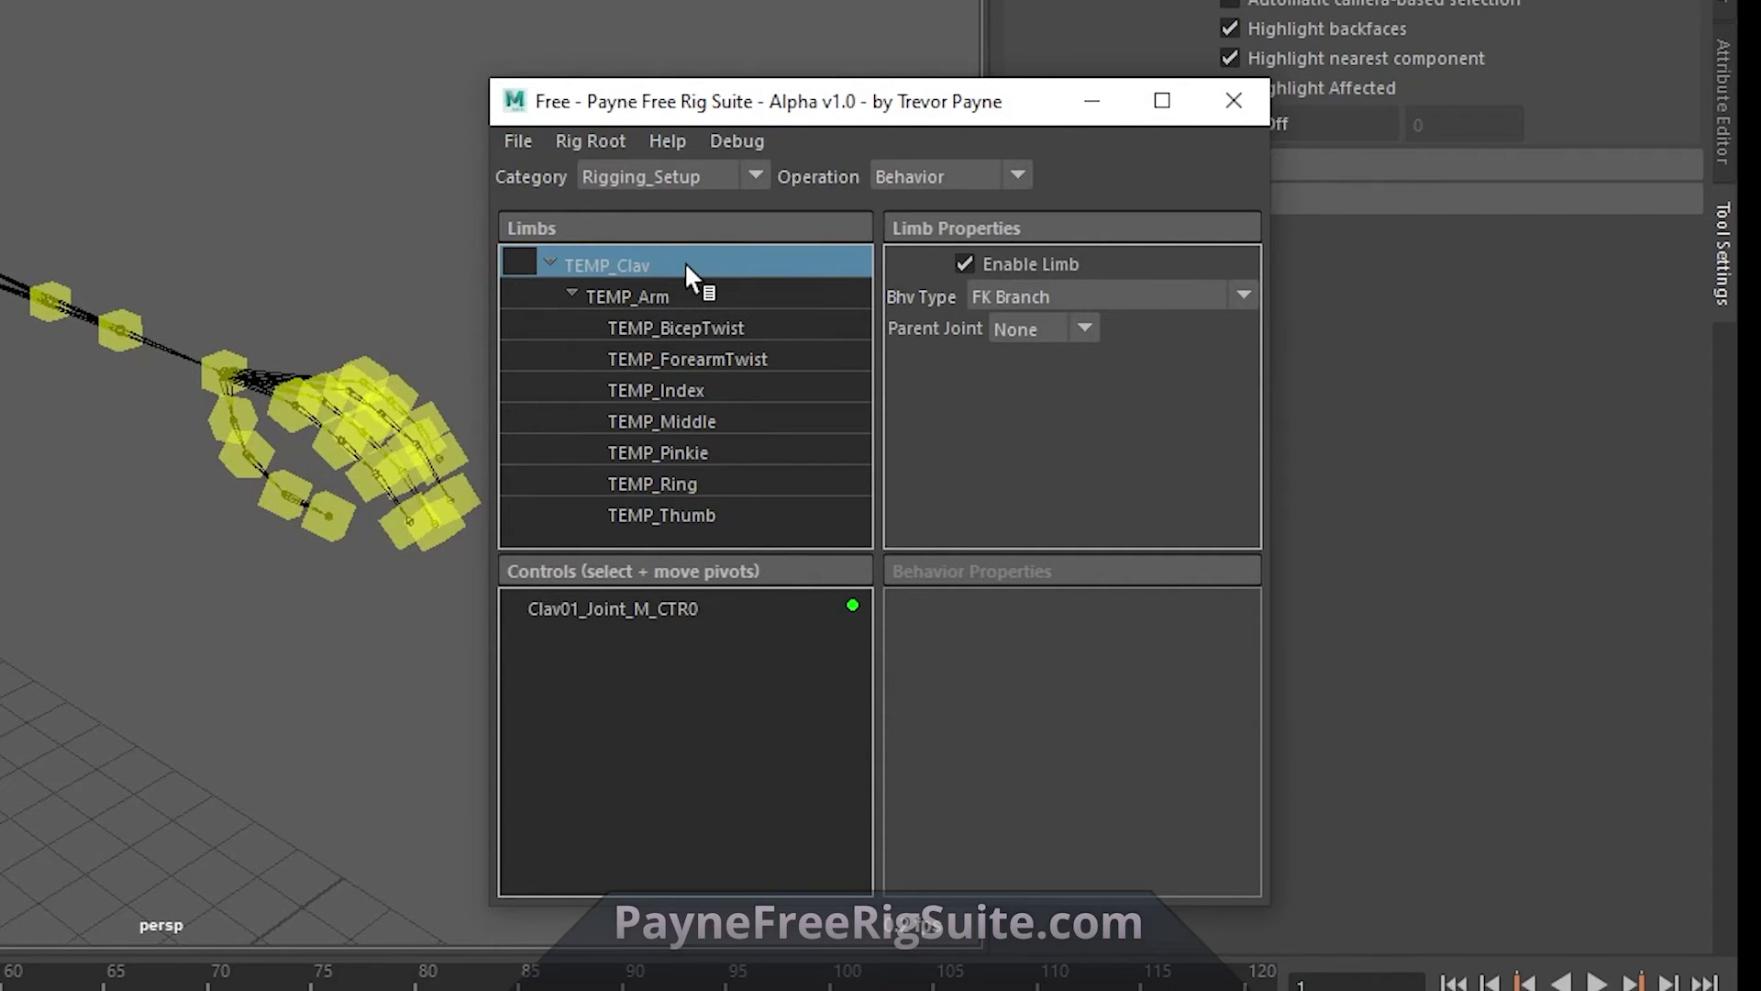
click(680, 295)
click(679, 452)
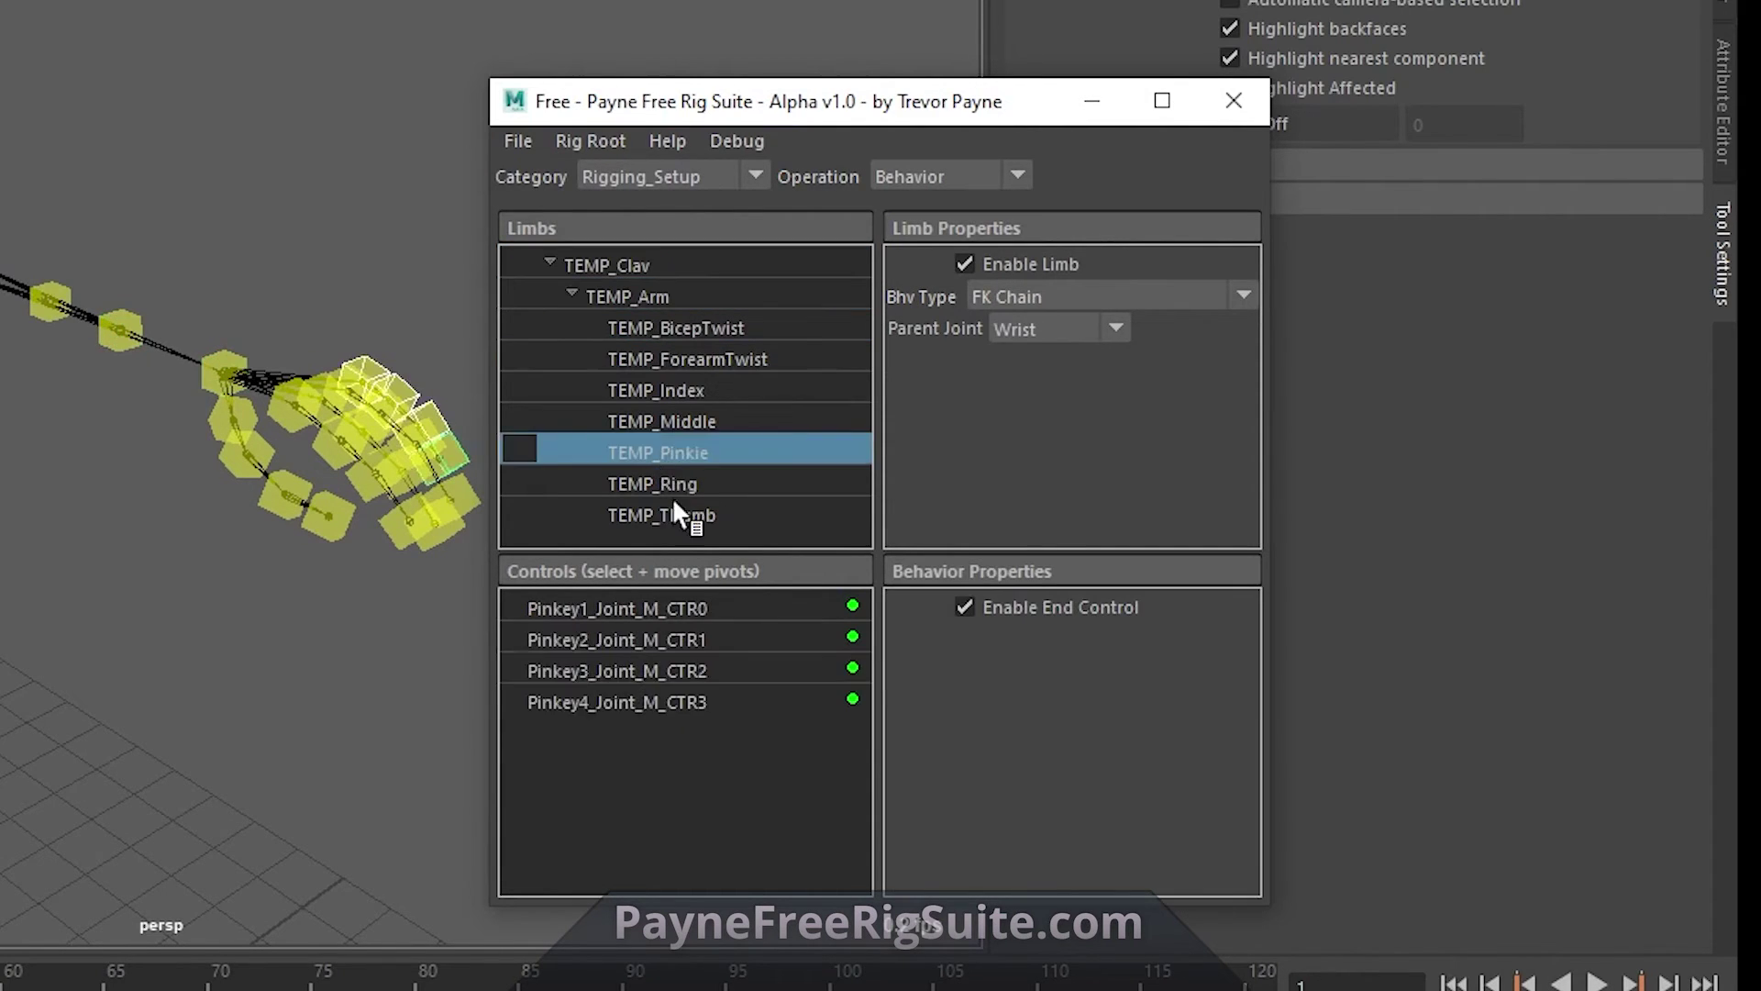
click(674, 514)
click(651, 265)
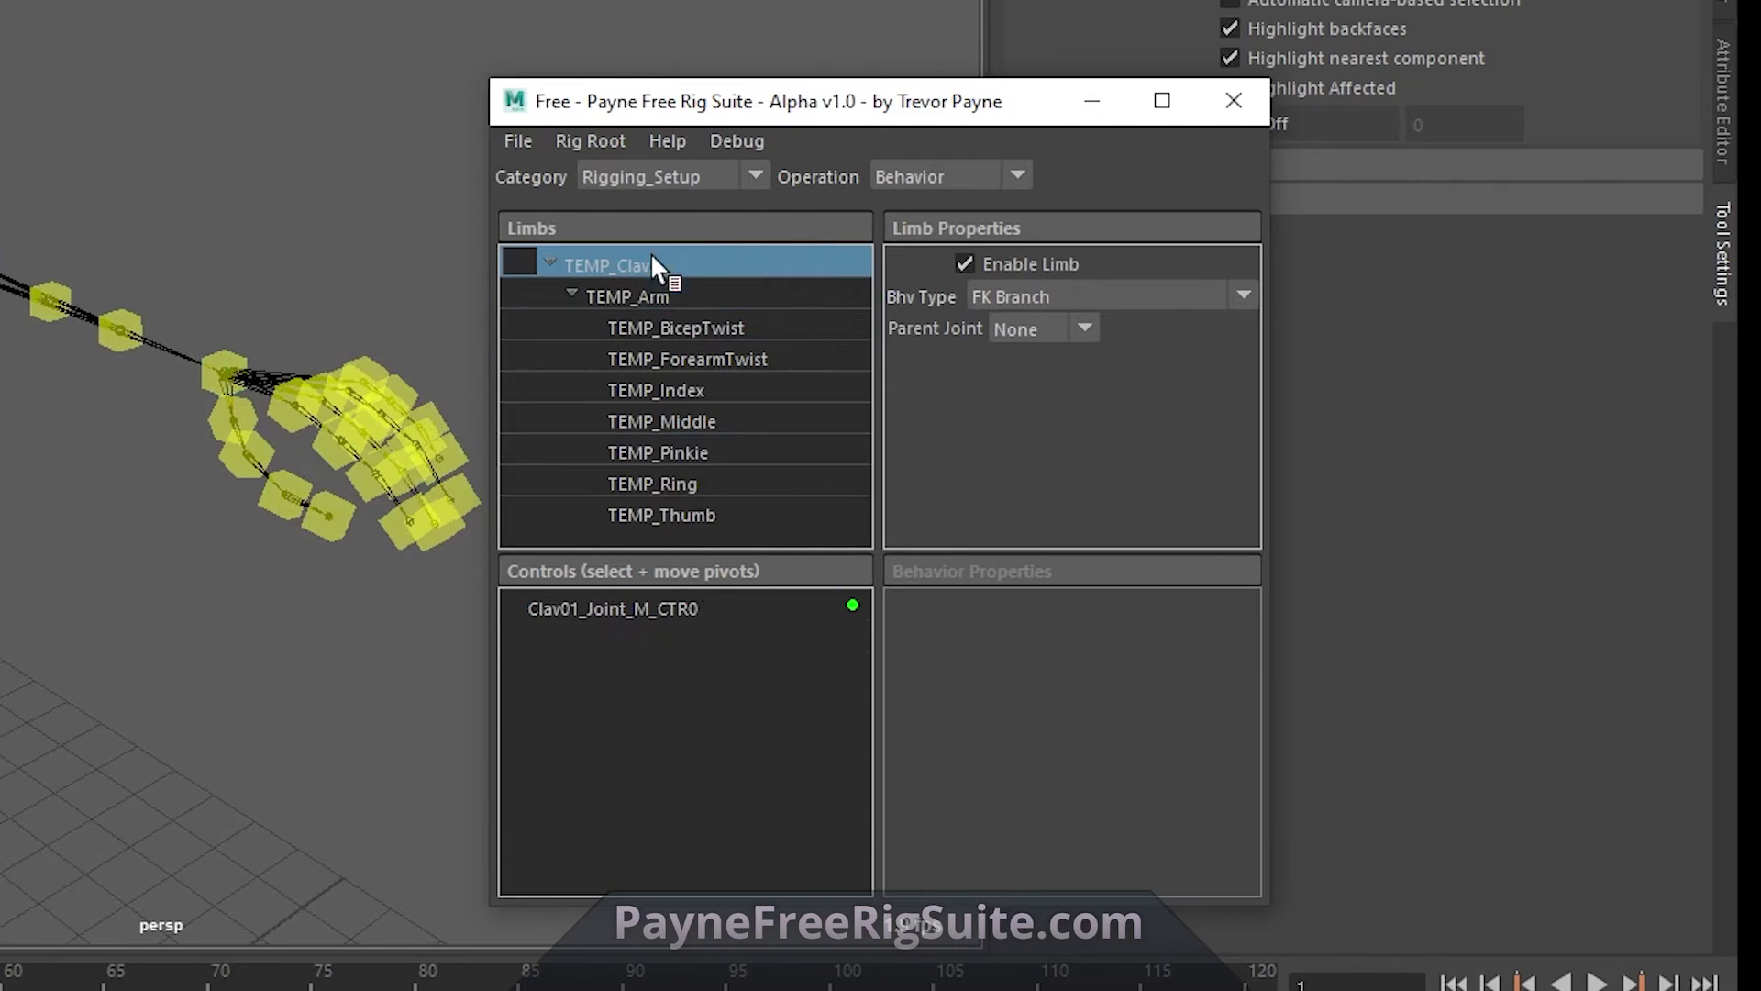
Step: Compare the behavior types available for TEMP_Clav with those available for TEMP_Arm
click(1086, 302)
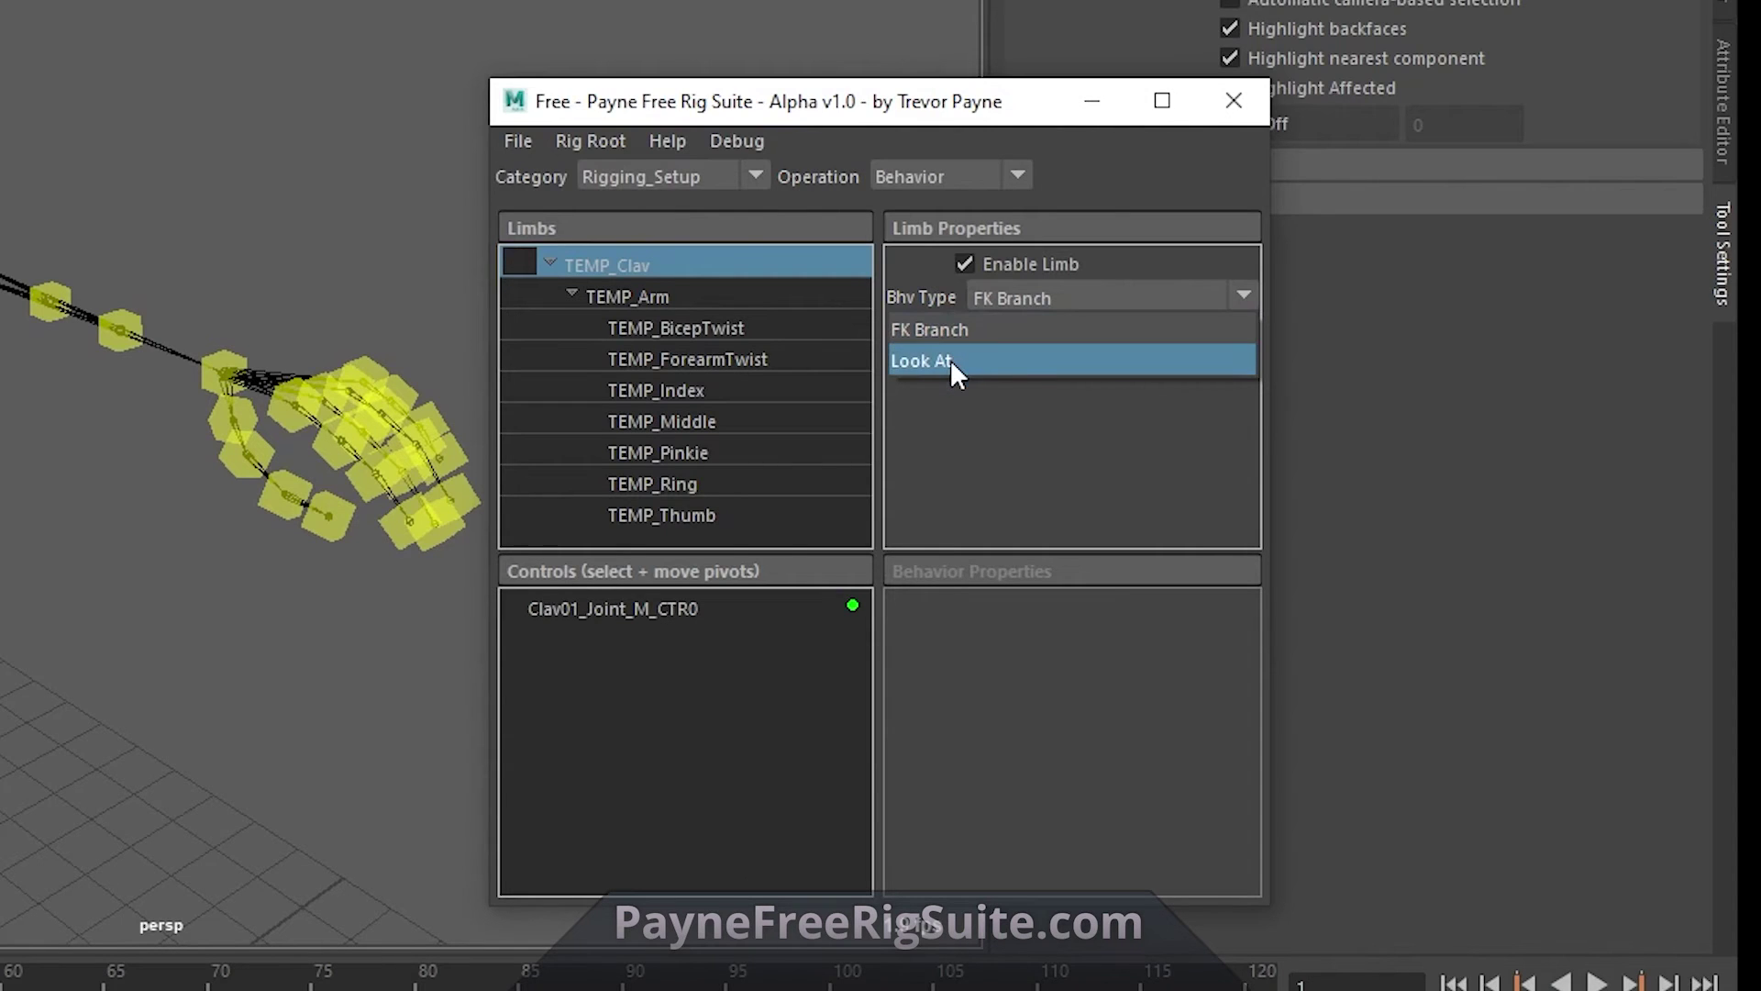
click(642, 304)
click(655, 296)
click(1061, 293)
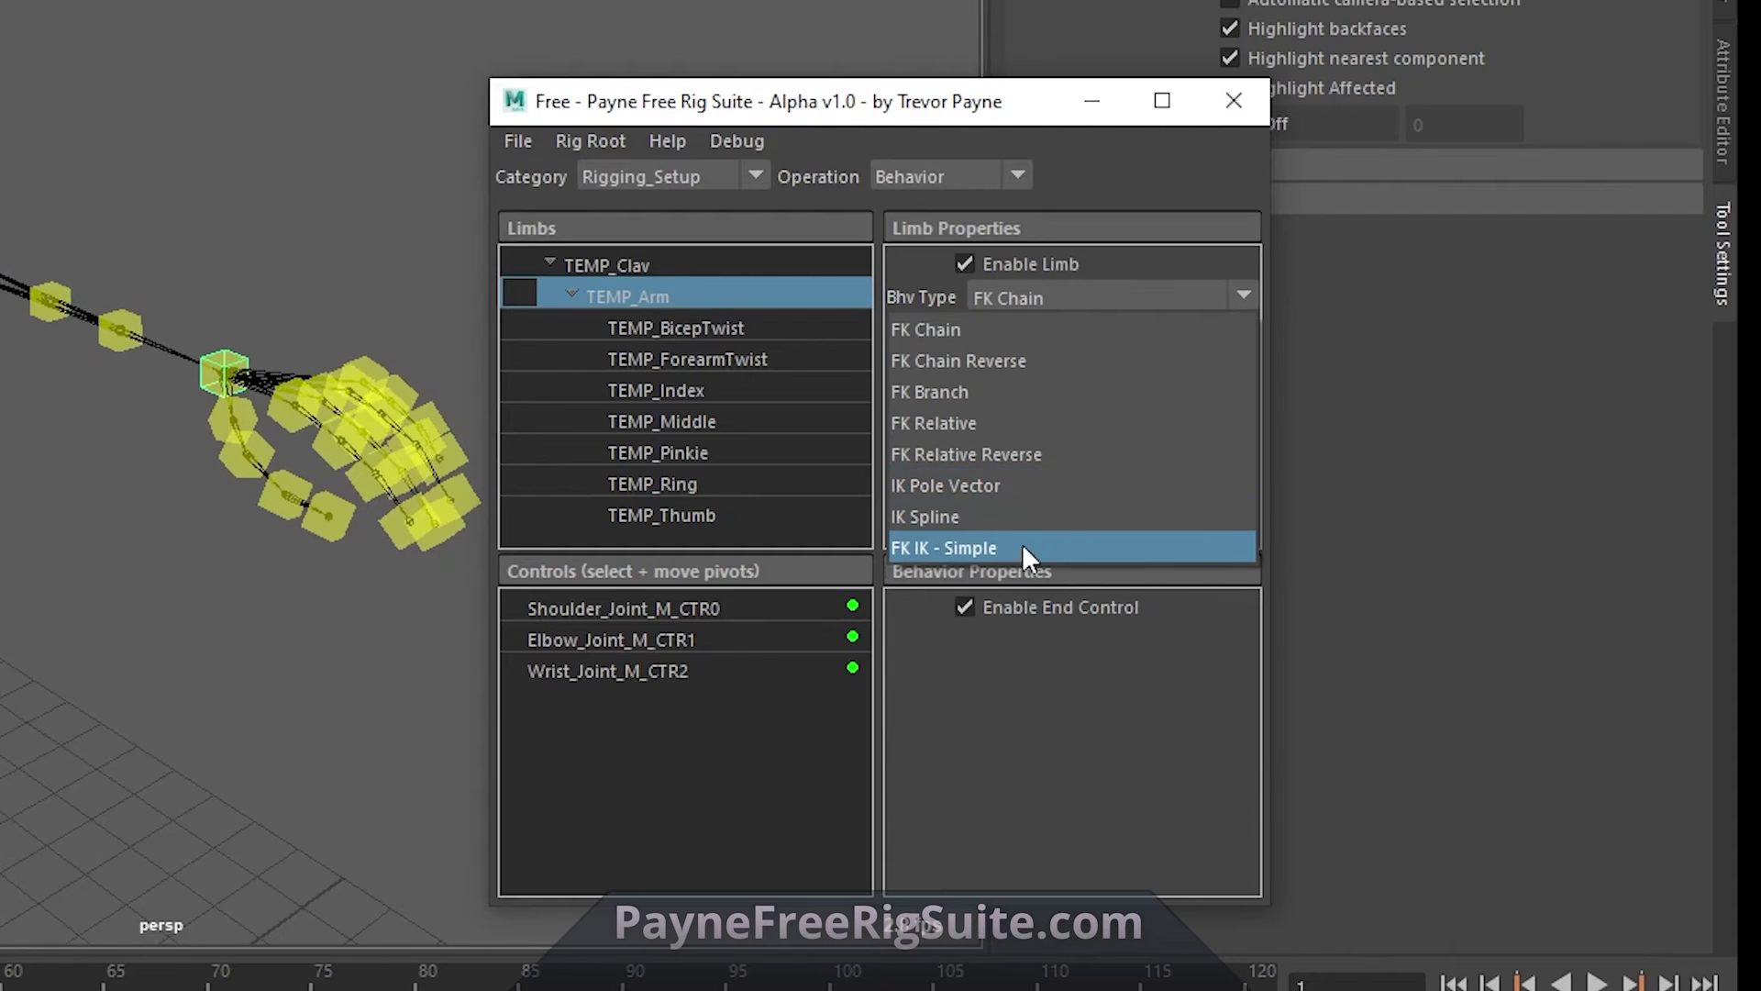
click(658, 293)
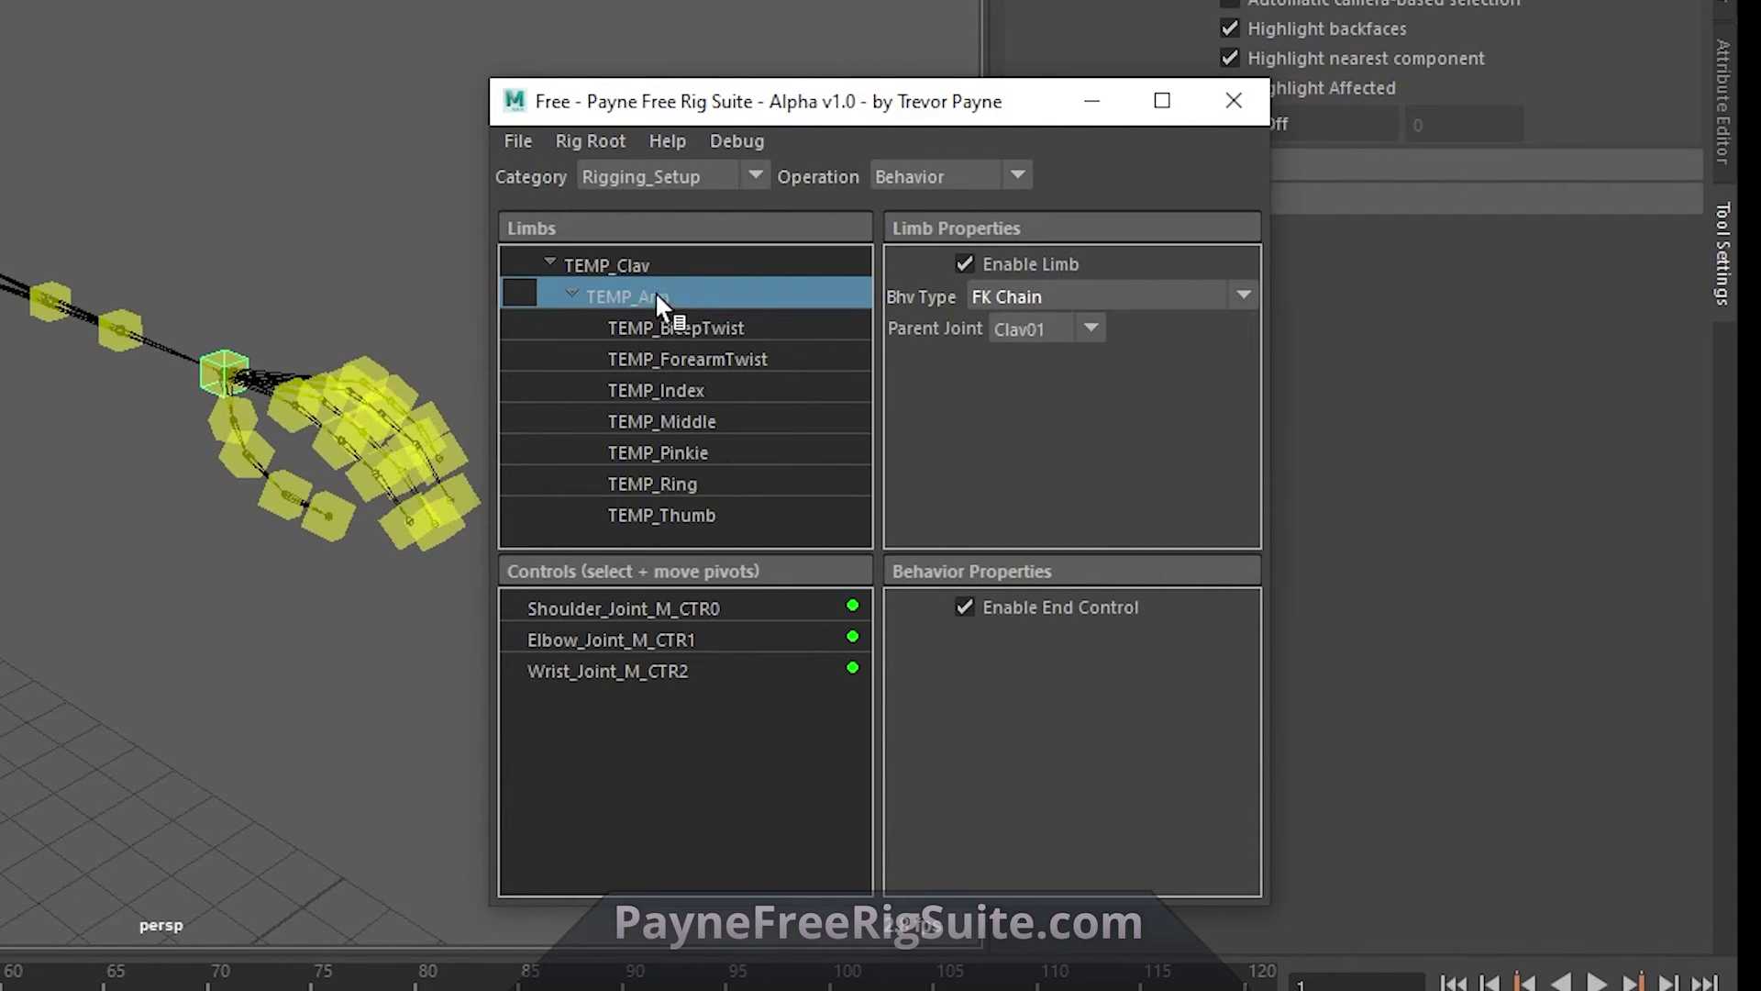
Step: Examine TEMP_Arm's reset and preset commands, its enable setting and its parent joint choices
drag(647, 293, 648, 512)
right_click(636, 299)
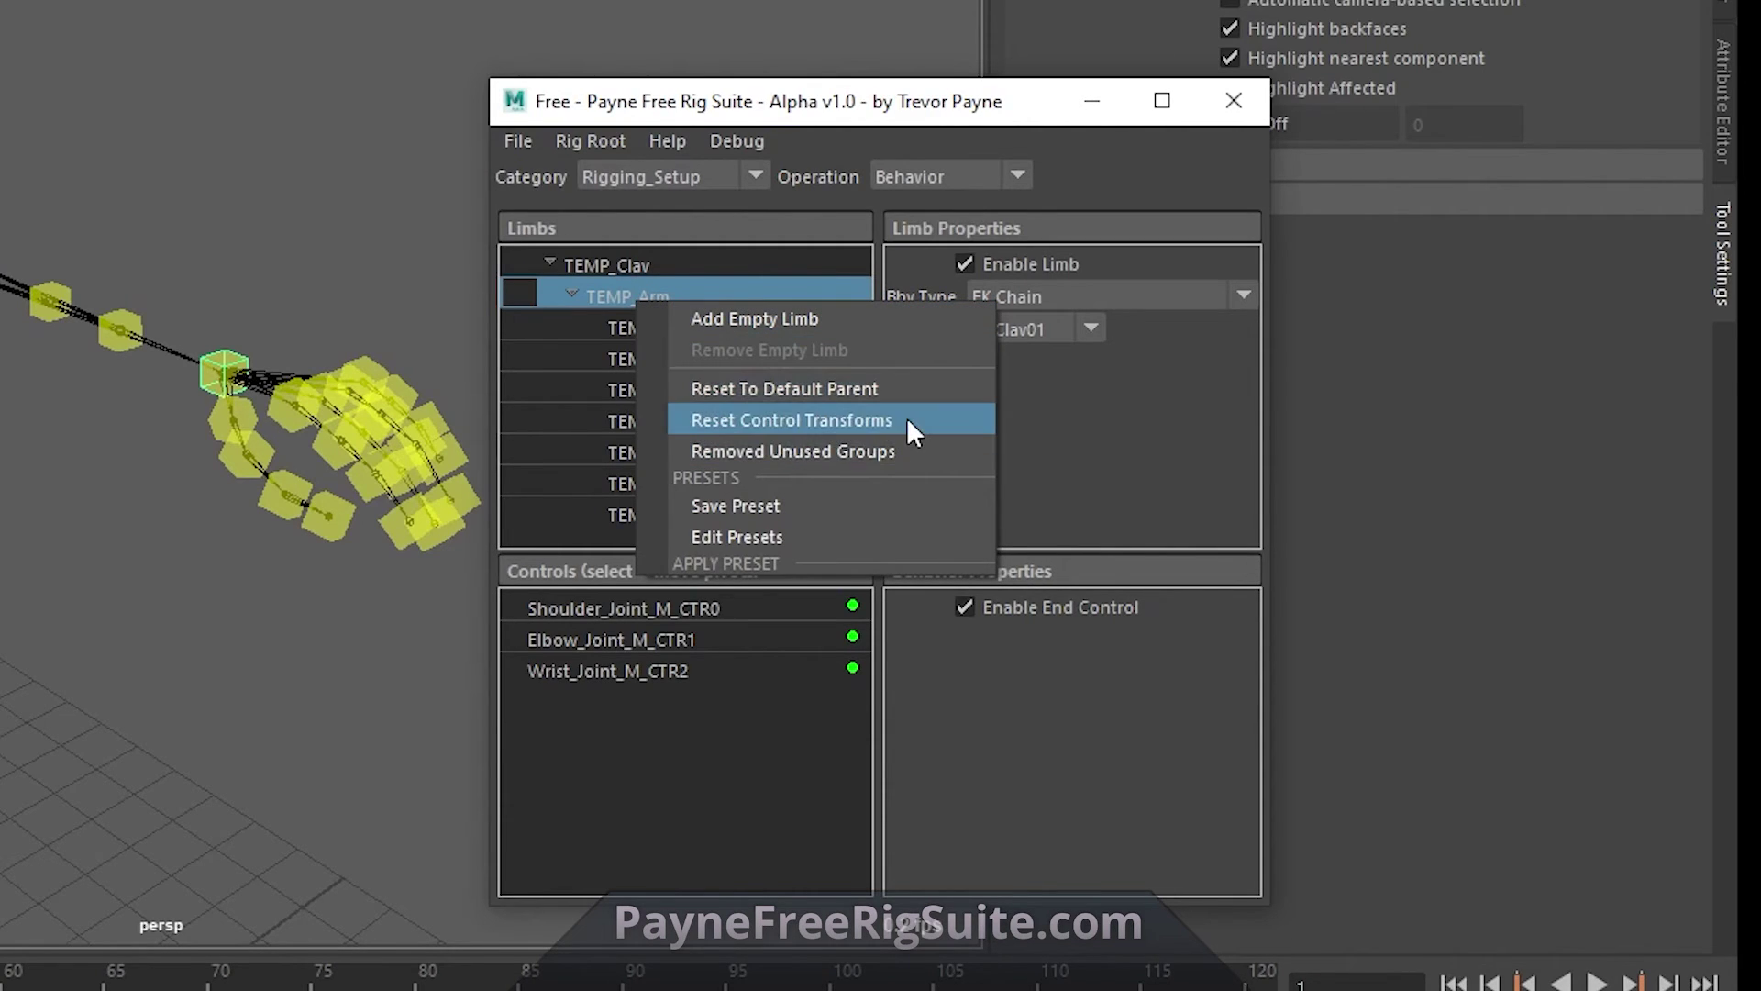
click(1134, 418)
click(1044, 264)
click(1047, 266)
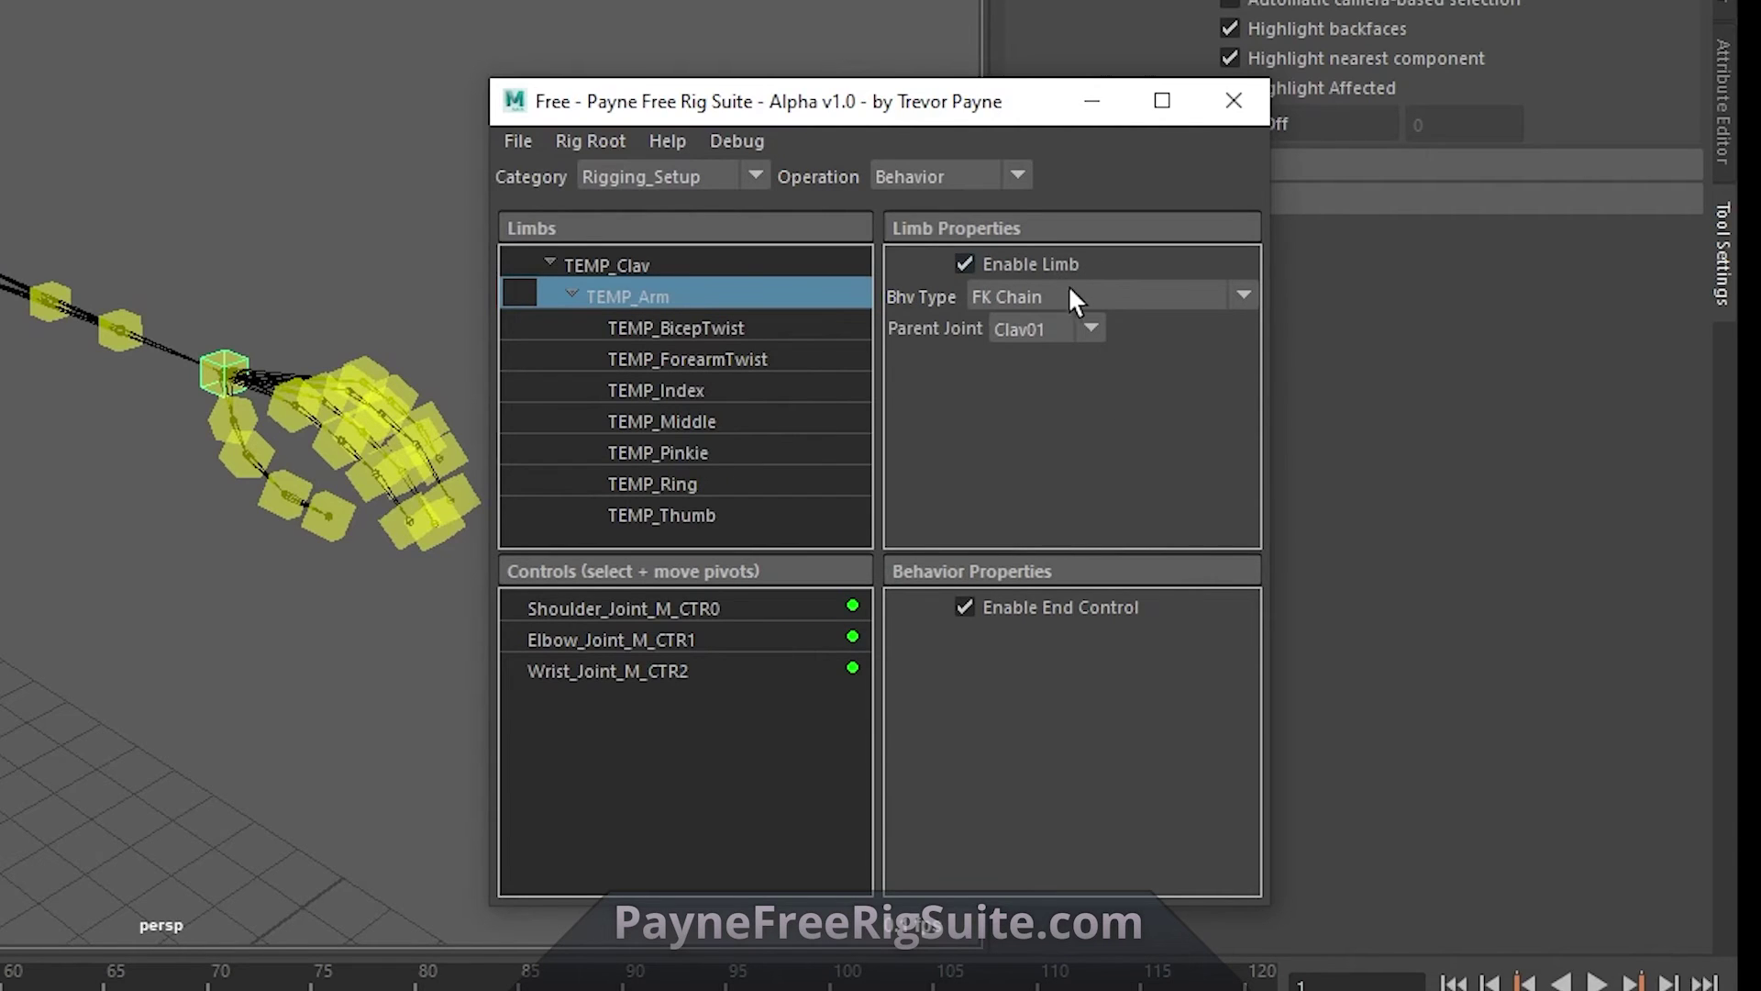
click(1071, 293)
click(1075, 325)
click(1075, 332)
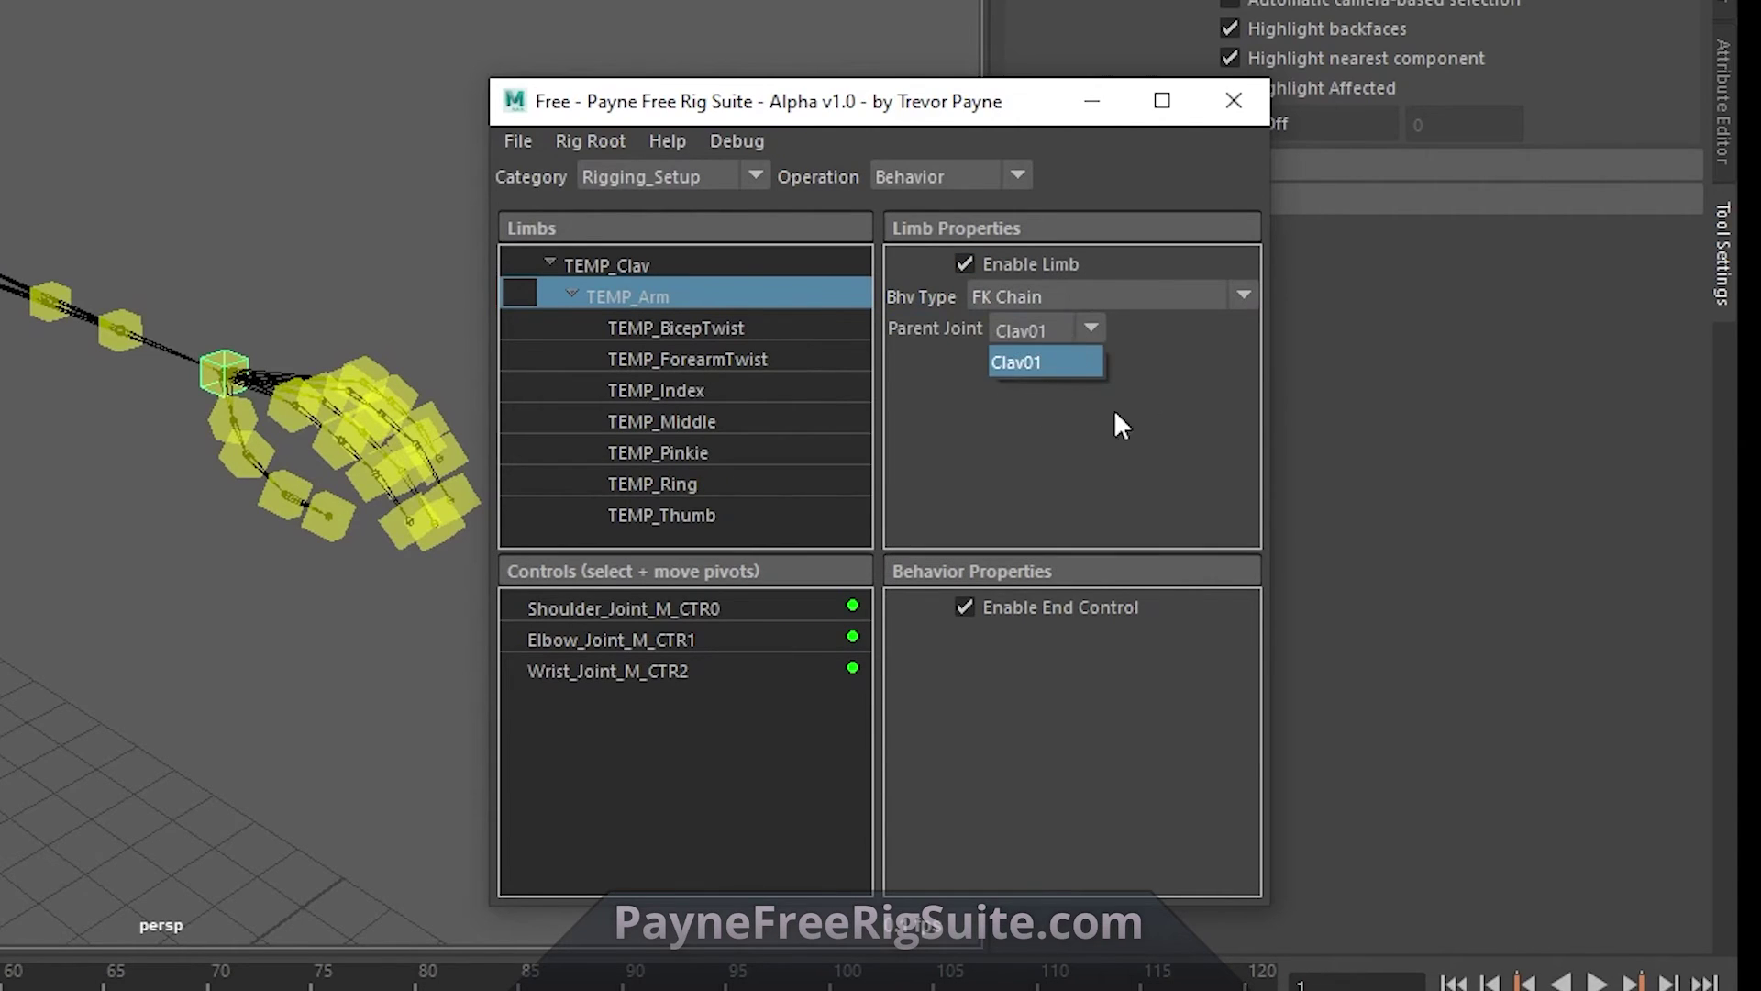
click(1015, 421)
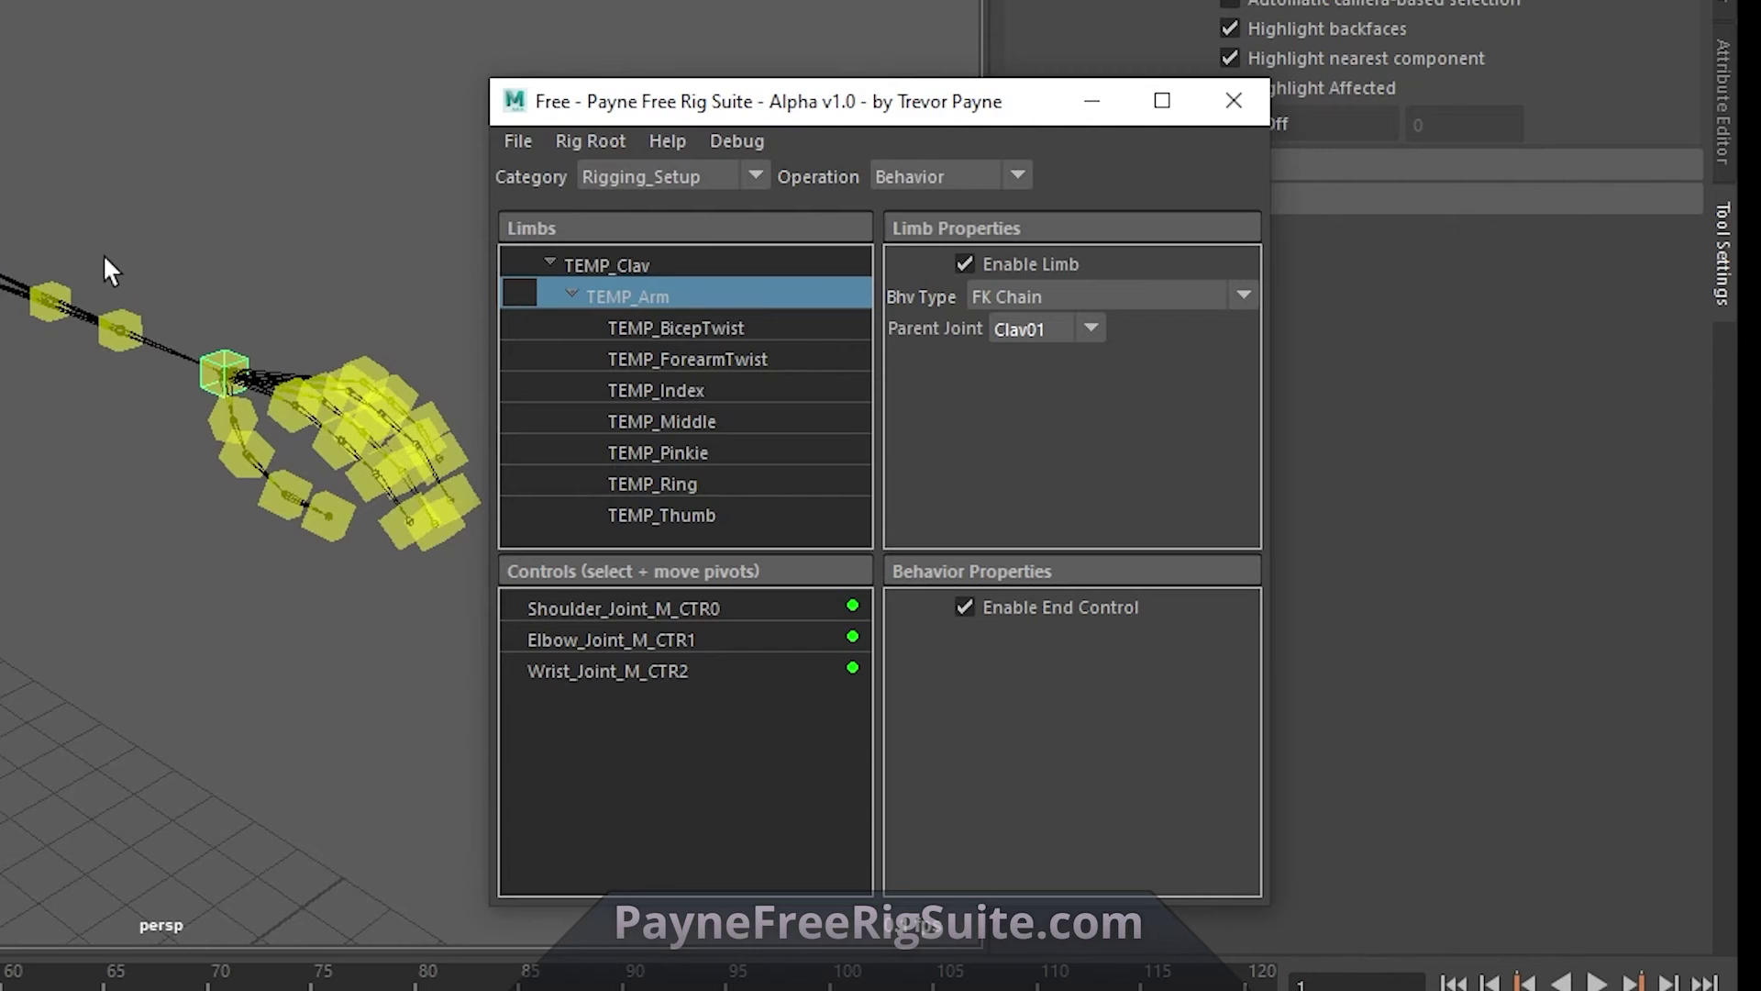
Step: In the Test operation, rotate the arm's shoulder and elbow controls and select finger controls to try out the FK Chain behavior
click(936, 177)
click(894, 335)
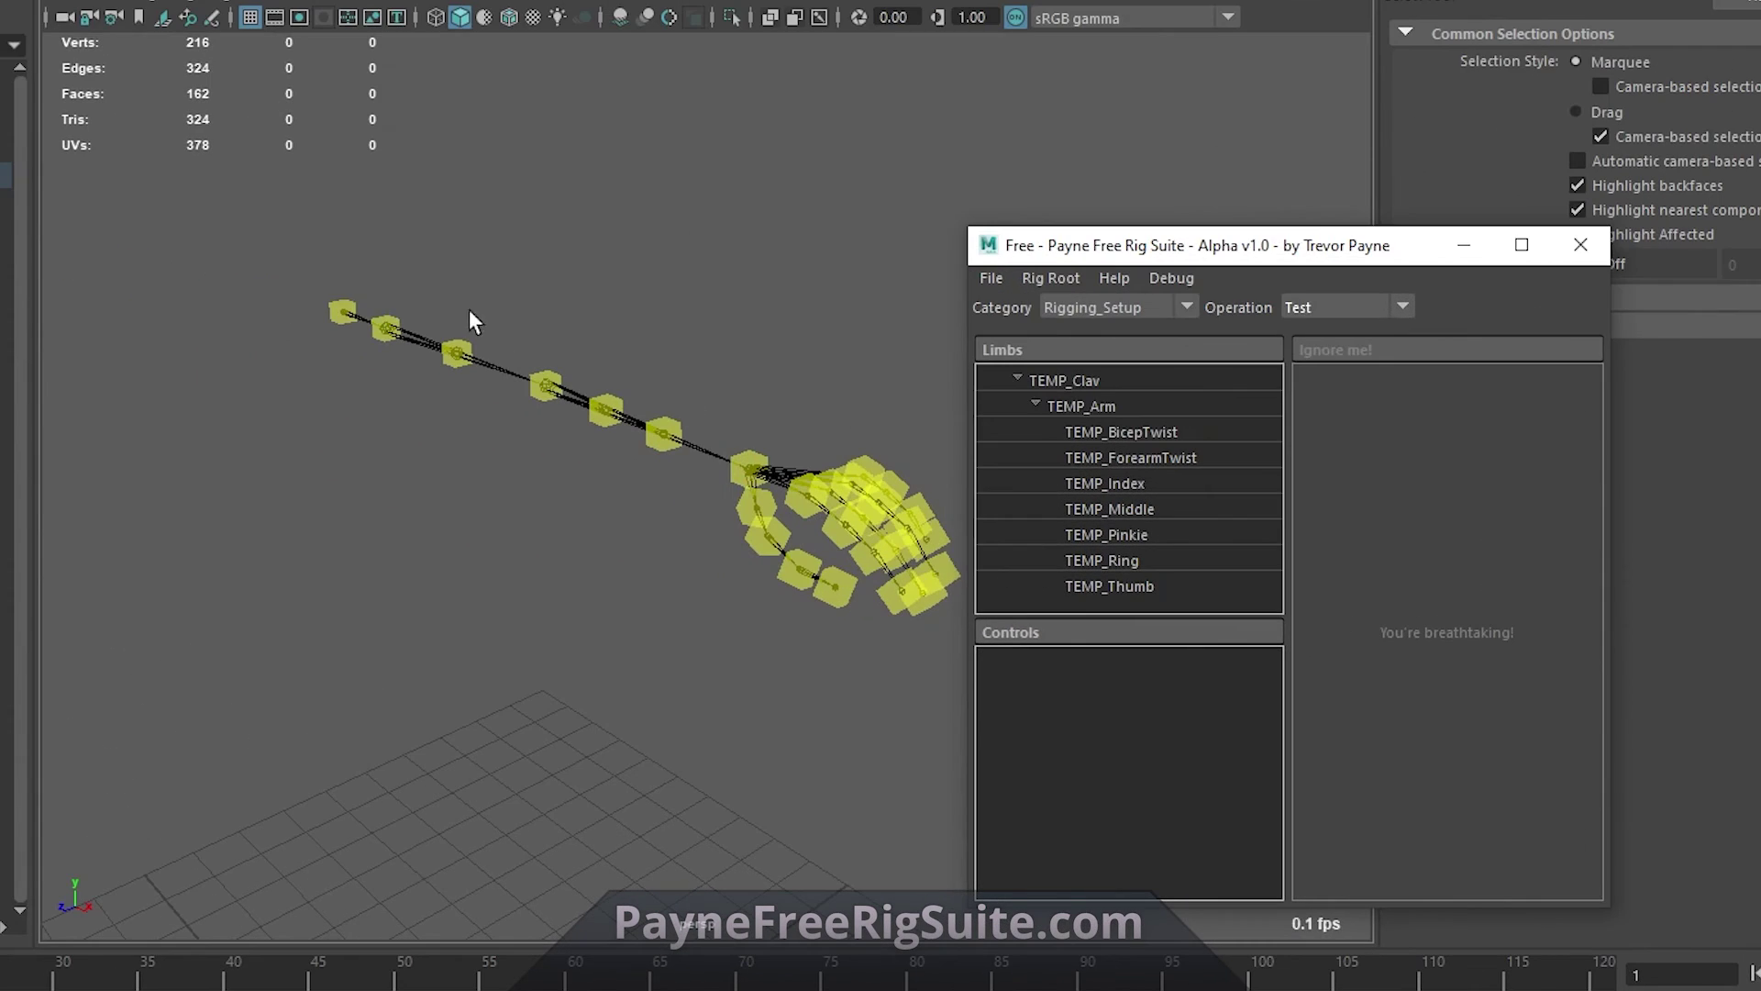
mouse_move(365, 275)
mouse_down()
mouse_move(317, 315)
mouse_move(365, 286)
mouse_up()
key(e)
drag(543, 369, 510, 399)
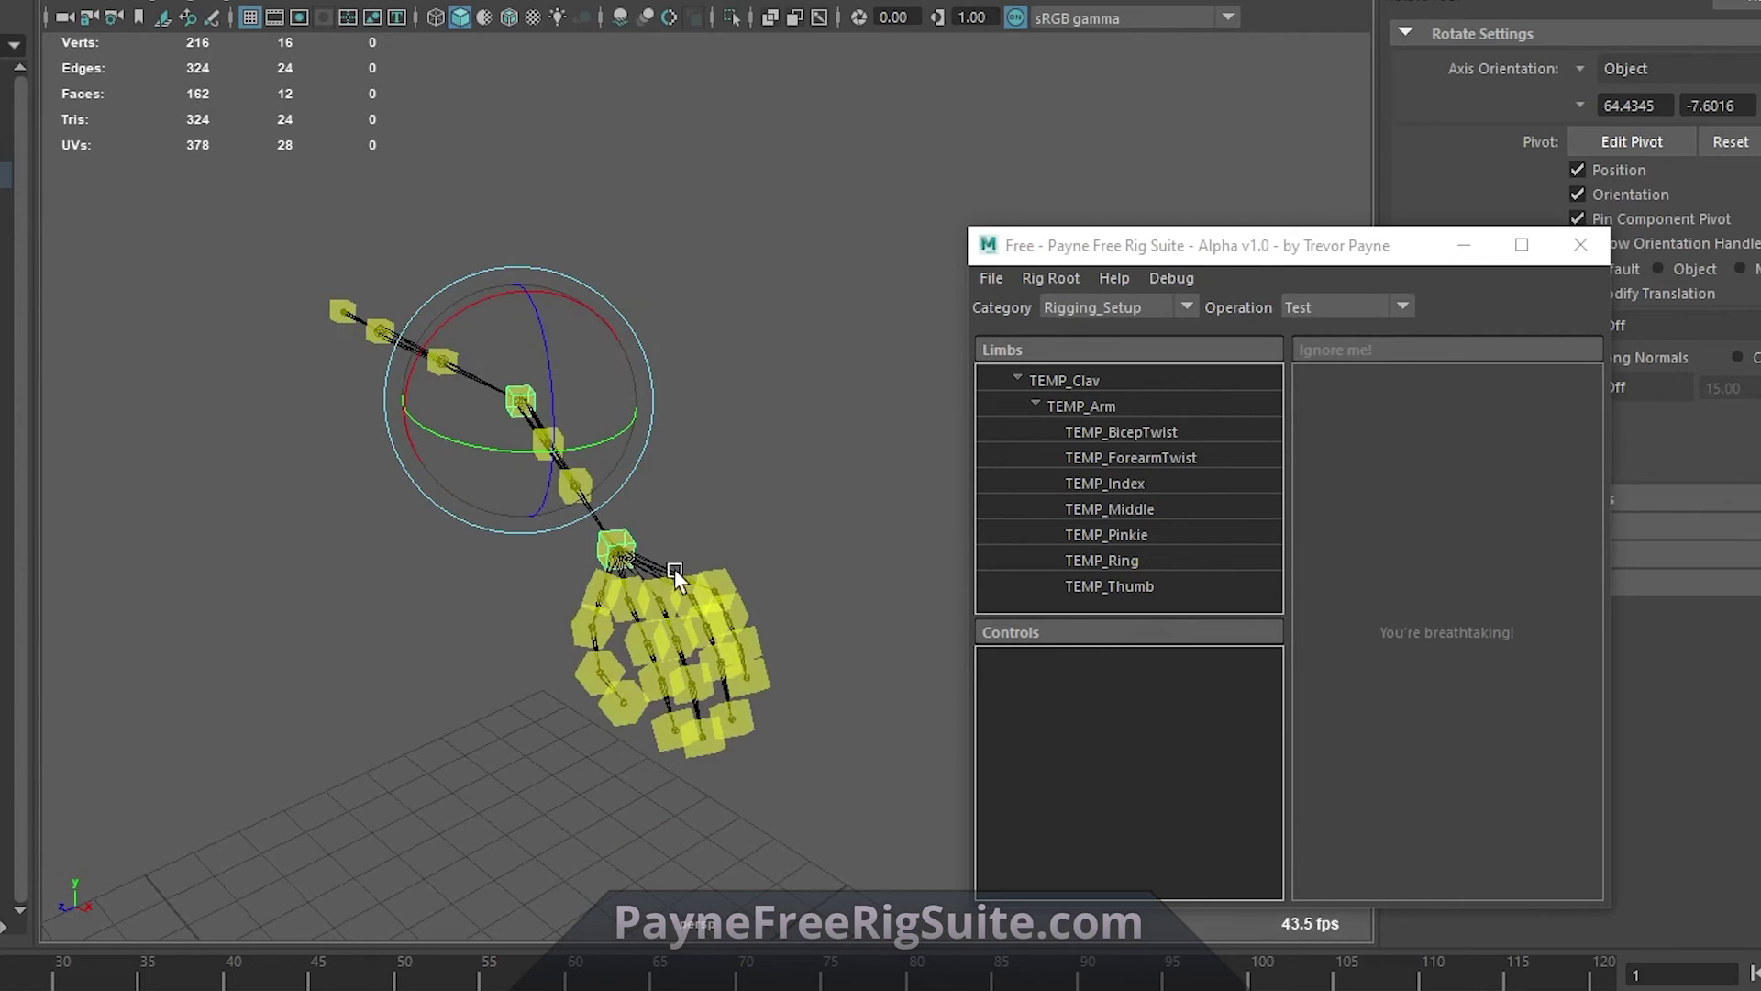
click(635, 600)
drag(636, 603, 624, 626)
click(780, 587)
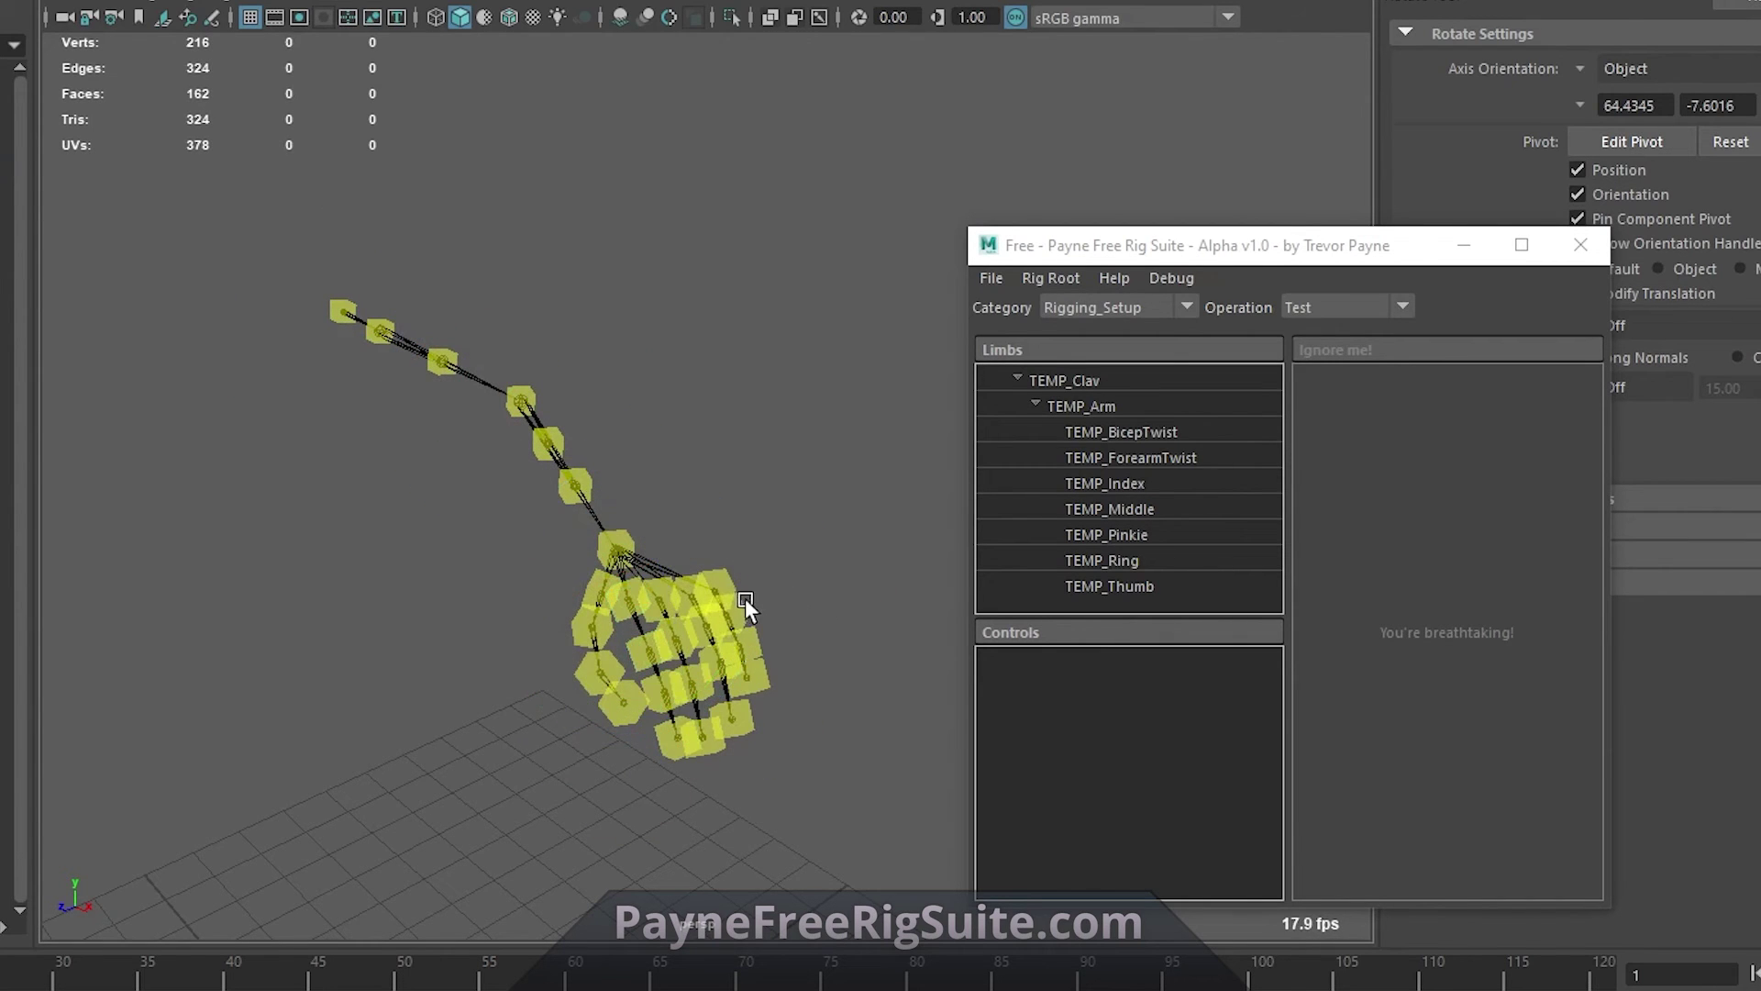
click(745, 599)
Step: Return to the Behavior operation and set TEMP_Arm's behavior type to FK Chain Reverse
click(1302, 308)
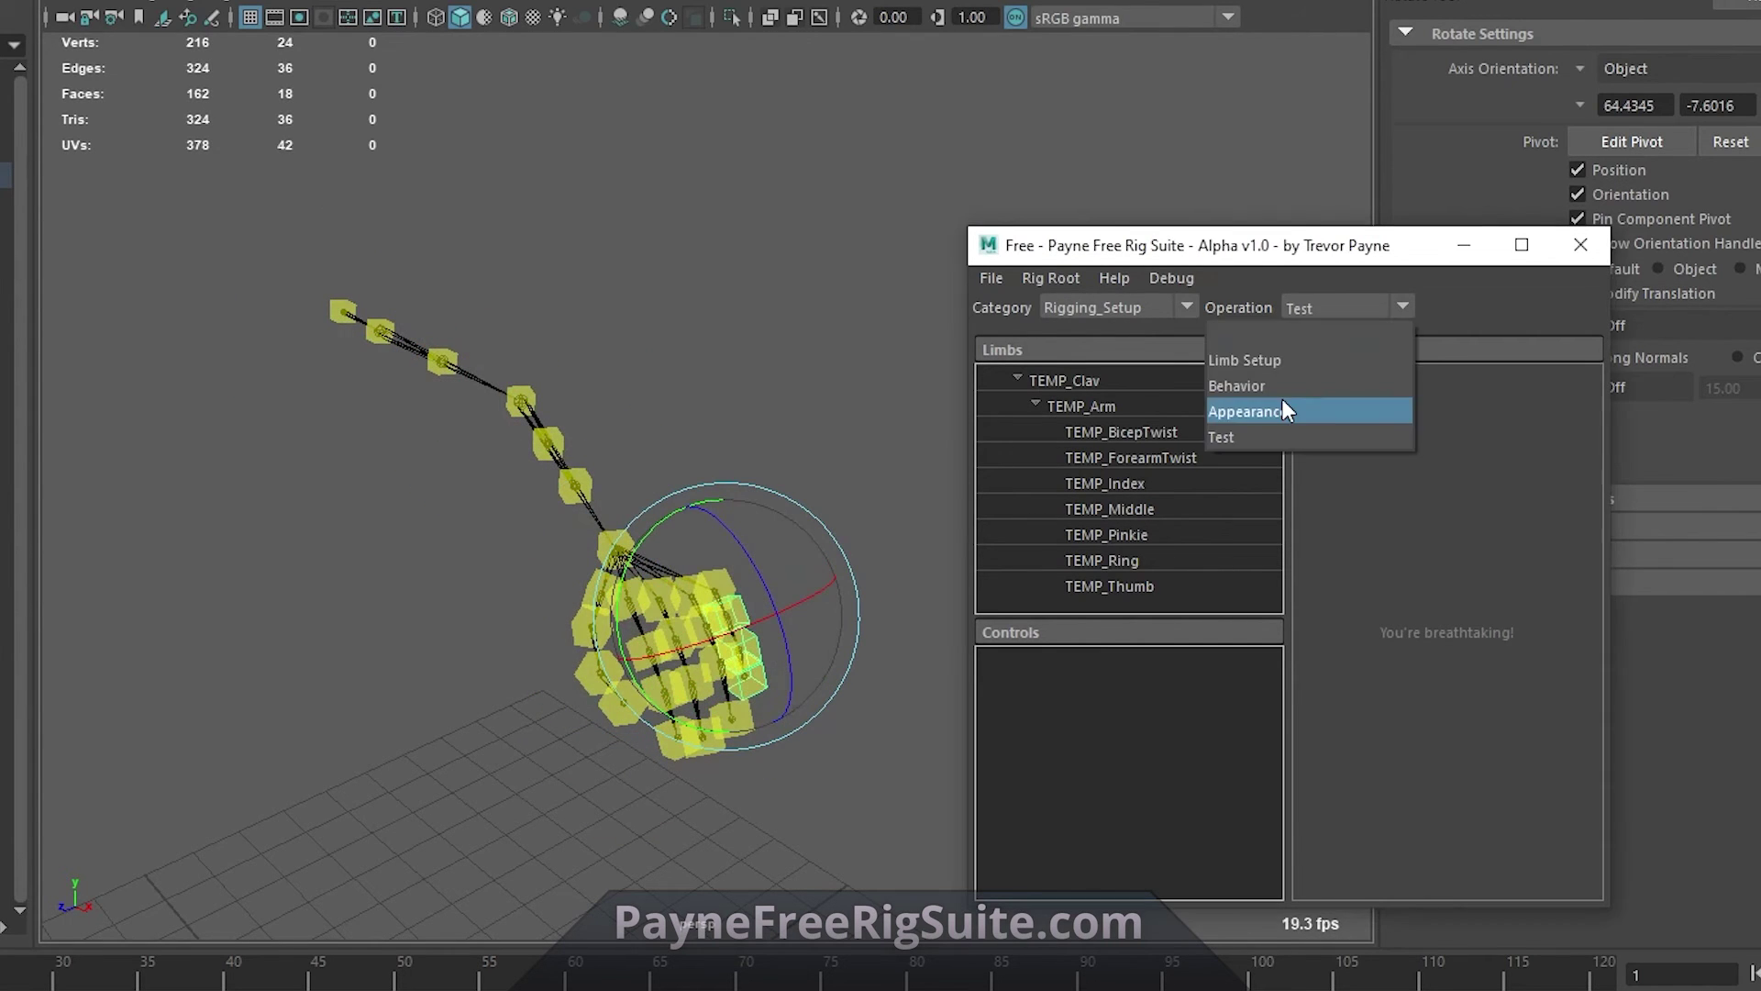
click(1279, 387)
alt+middle_drag(757, 435, 587, 393)
alt+right_drag(587, 393, 831, 537)
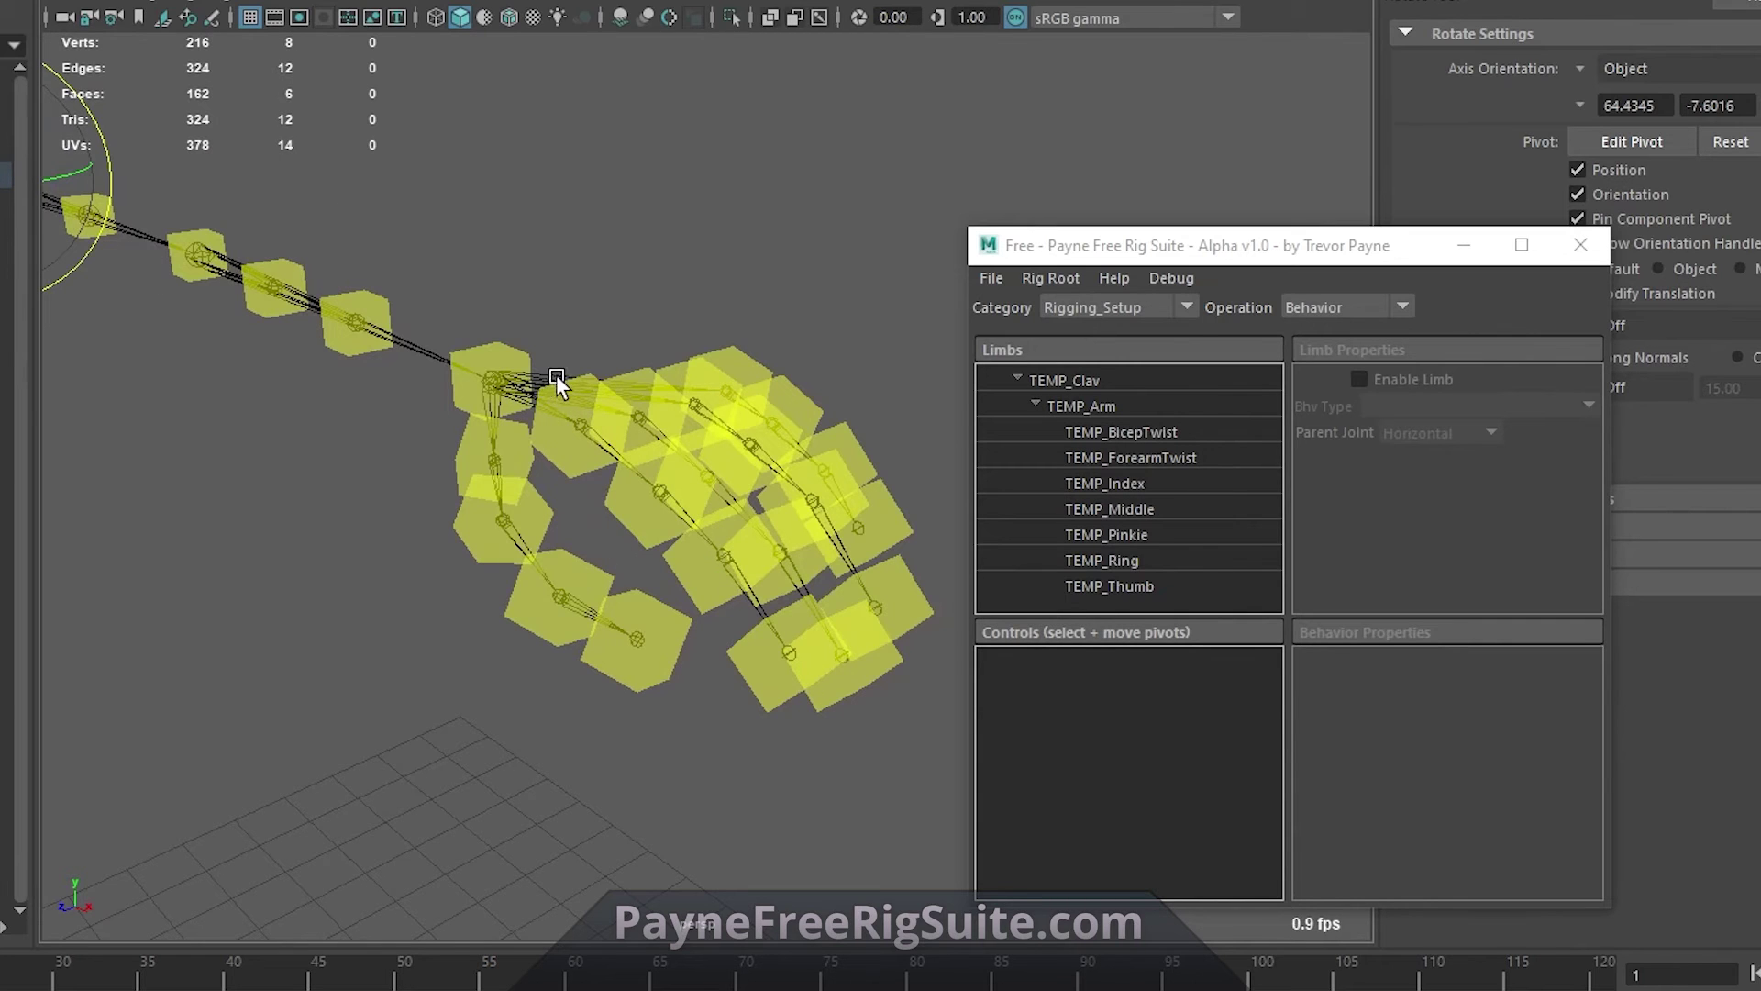
alt+right_drag(556, 374, 385, 381)
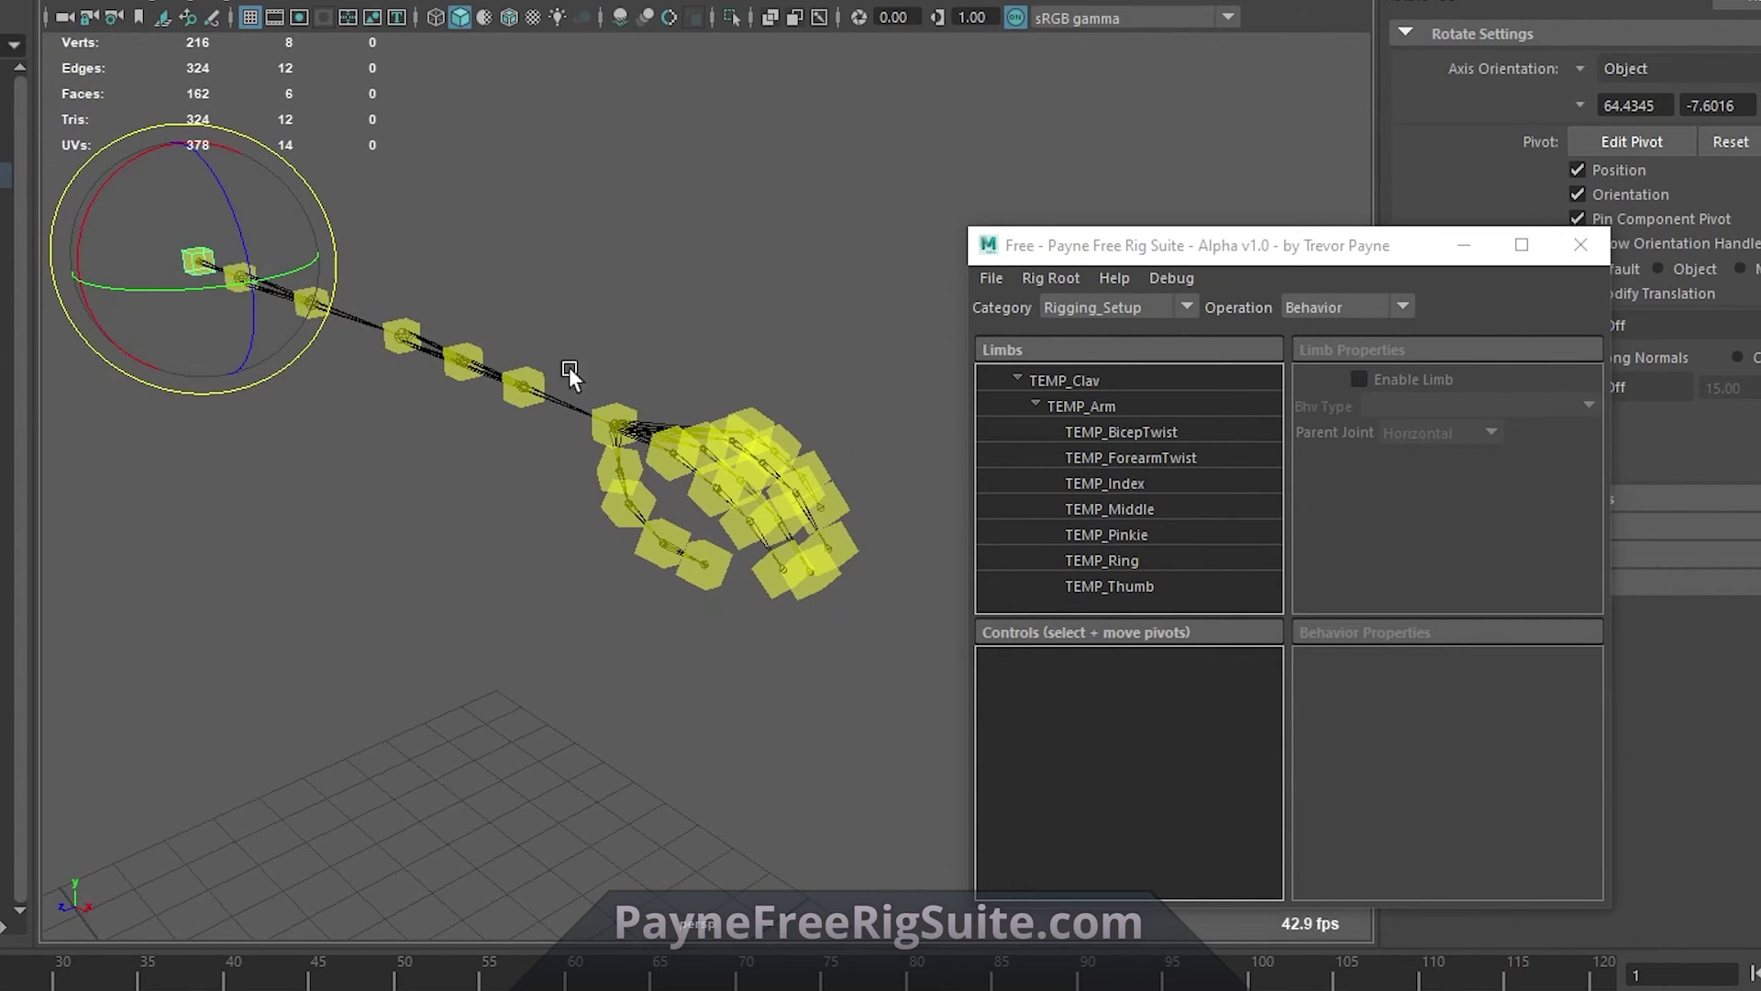
alt+right_drag(719, 405, 886, 436)
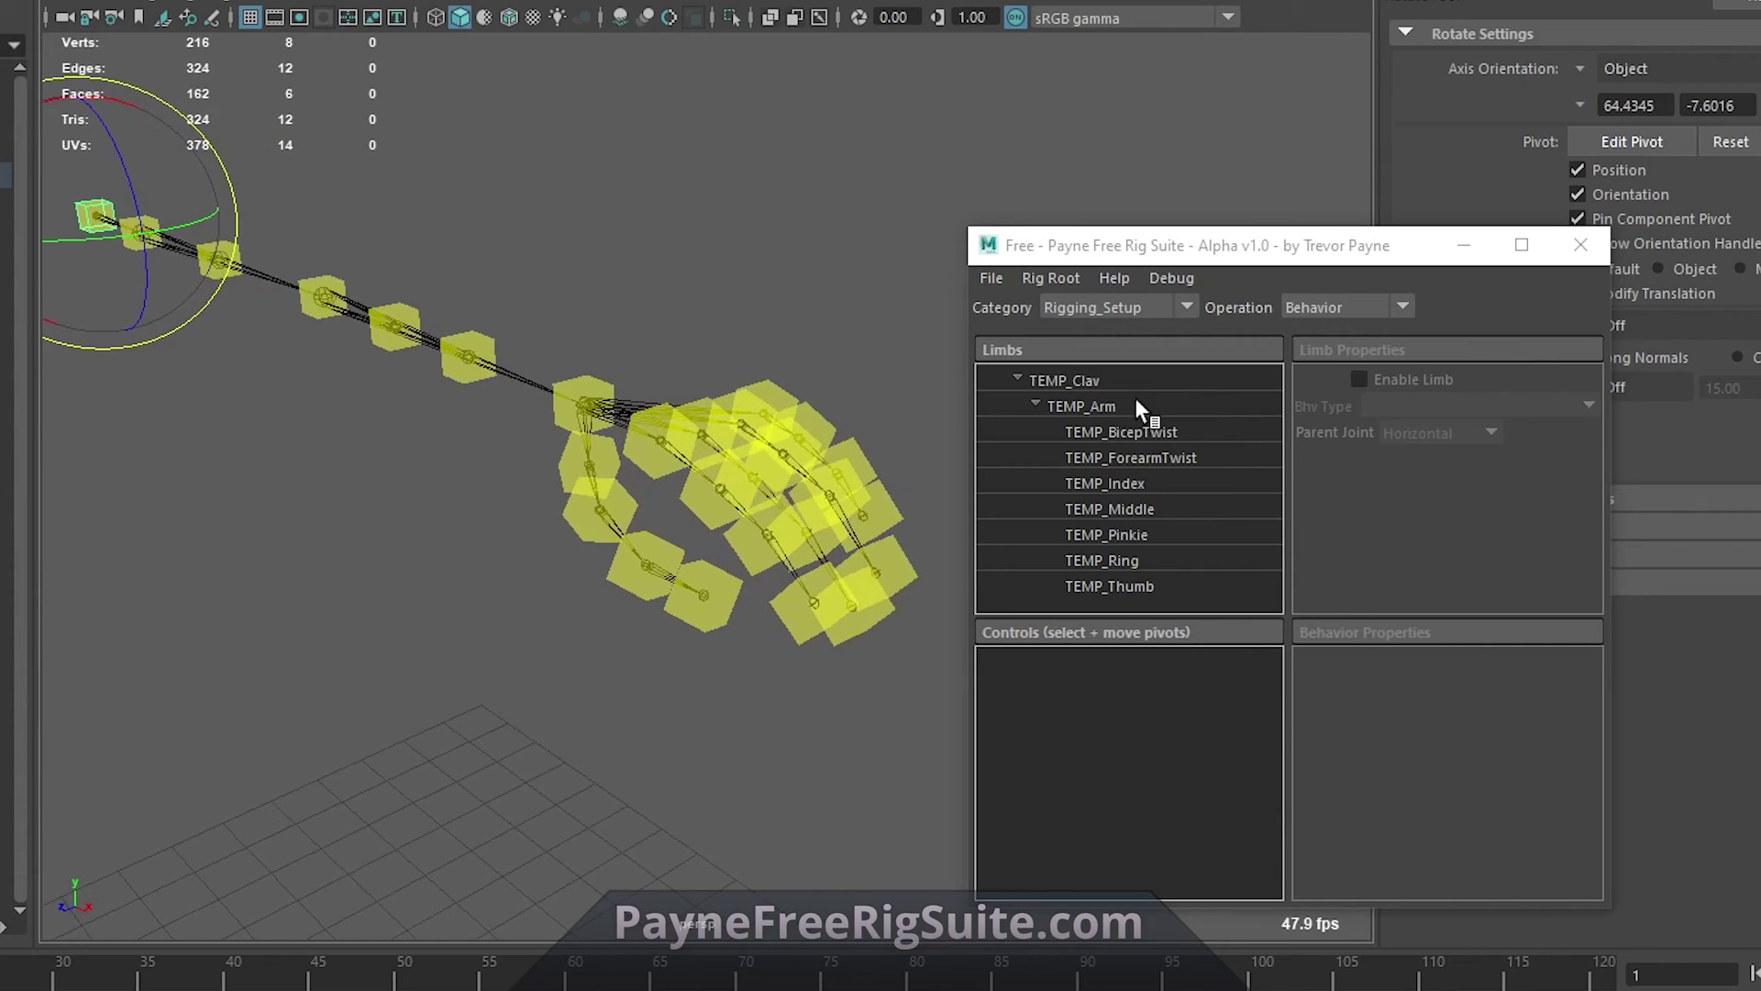
click(1135, 406)
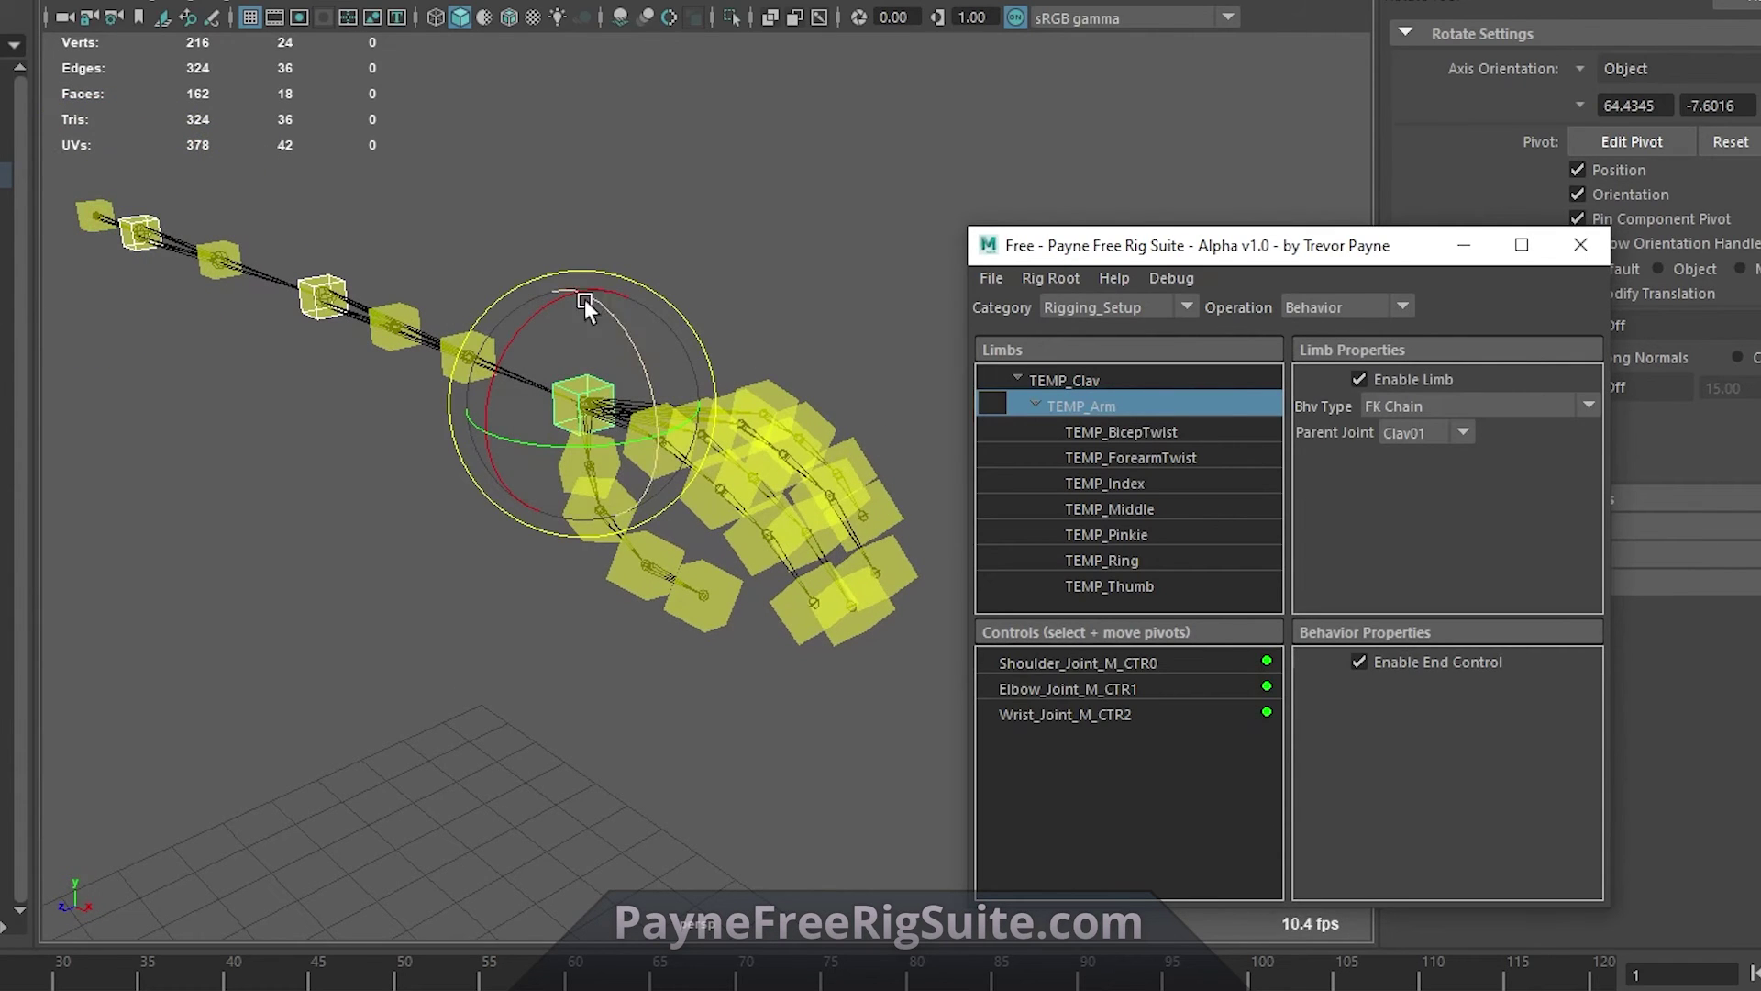
click(1405, 405)
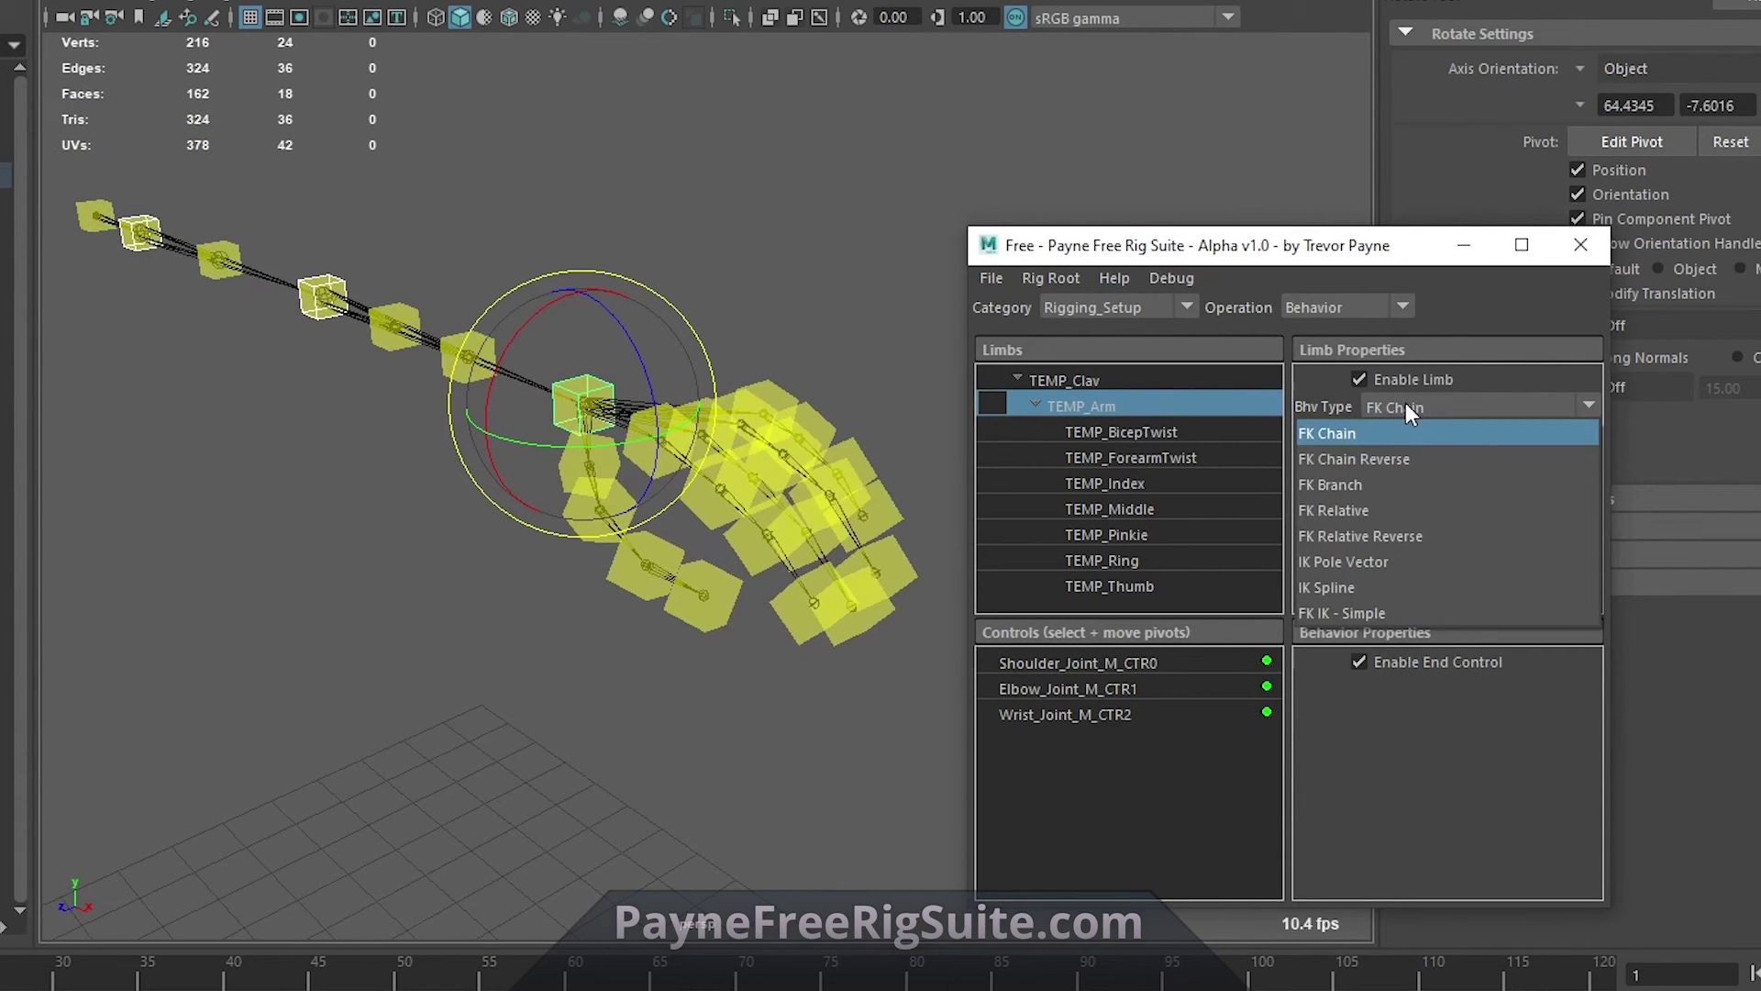
click(1415, 459)
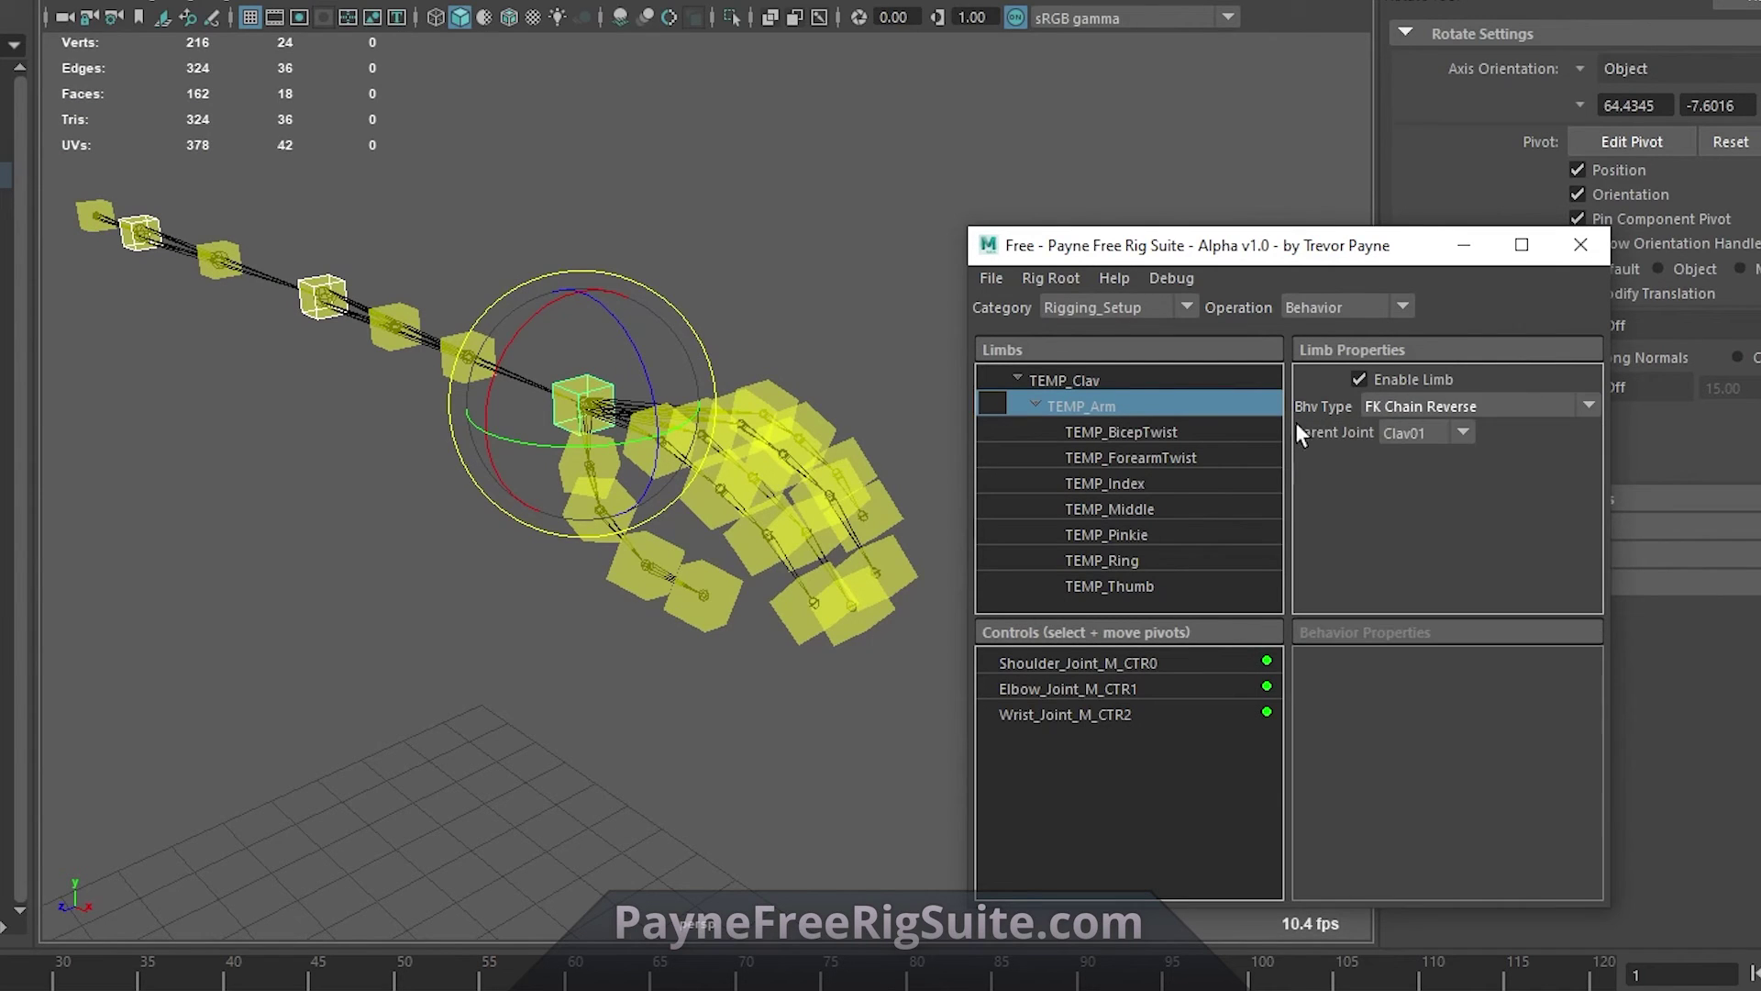
Step: Set TEMP_Index's behavior type to FK Chain Reverse
click(1141, 484)
click(1409, 416)
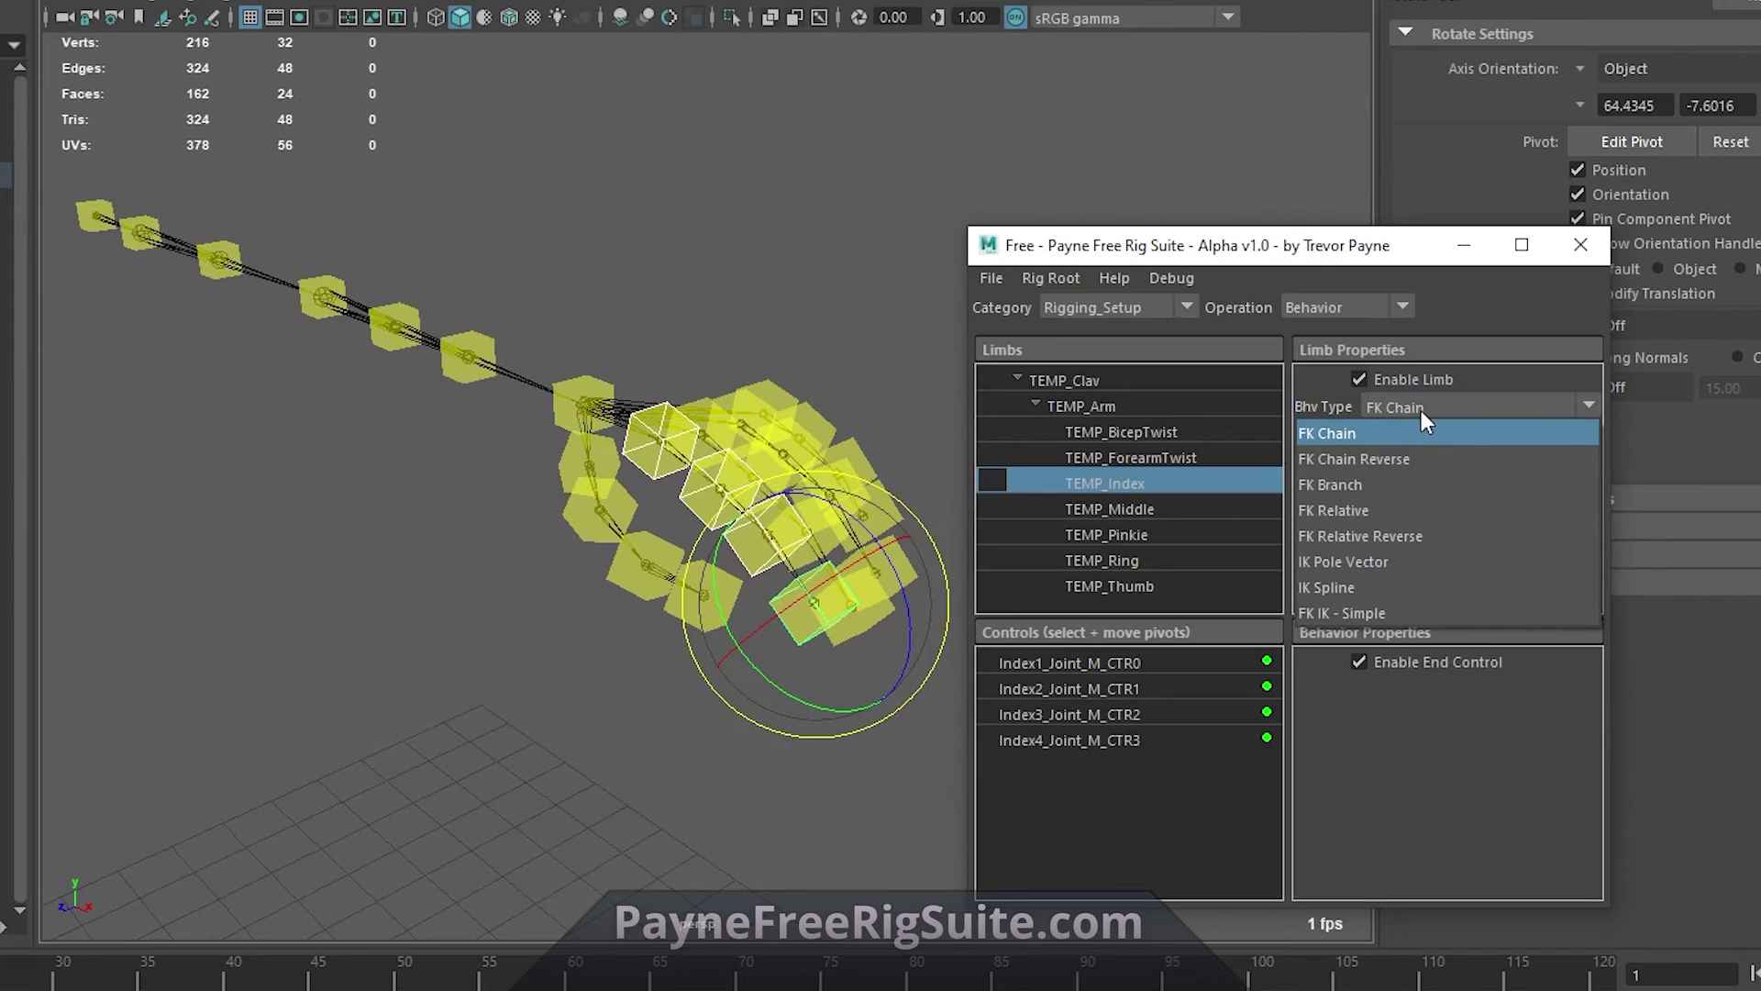
click(1379, 456)
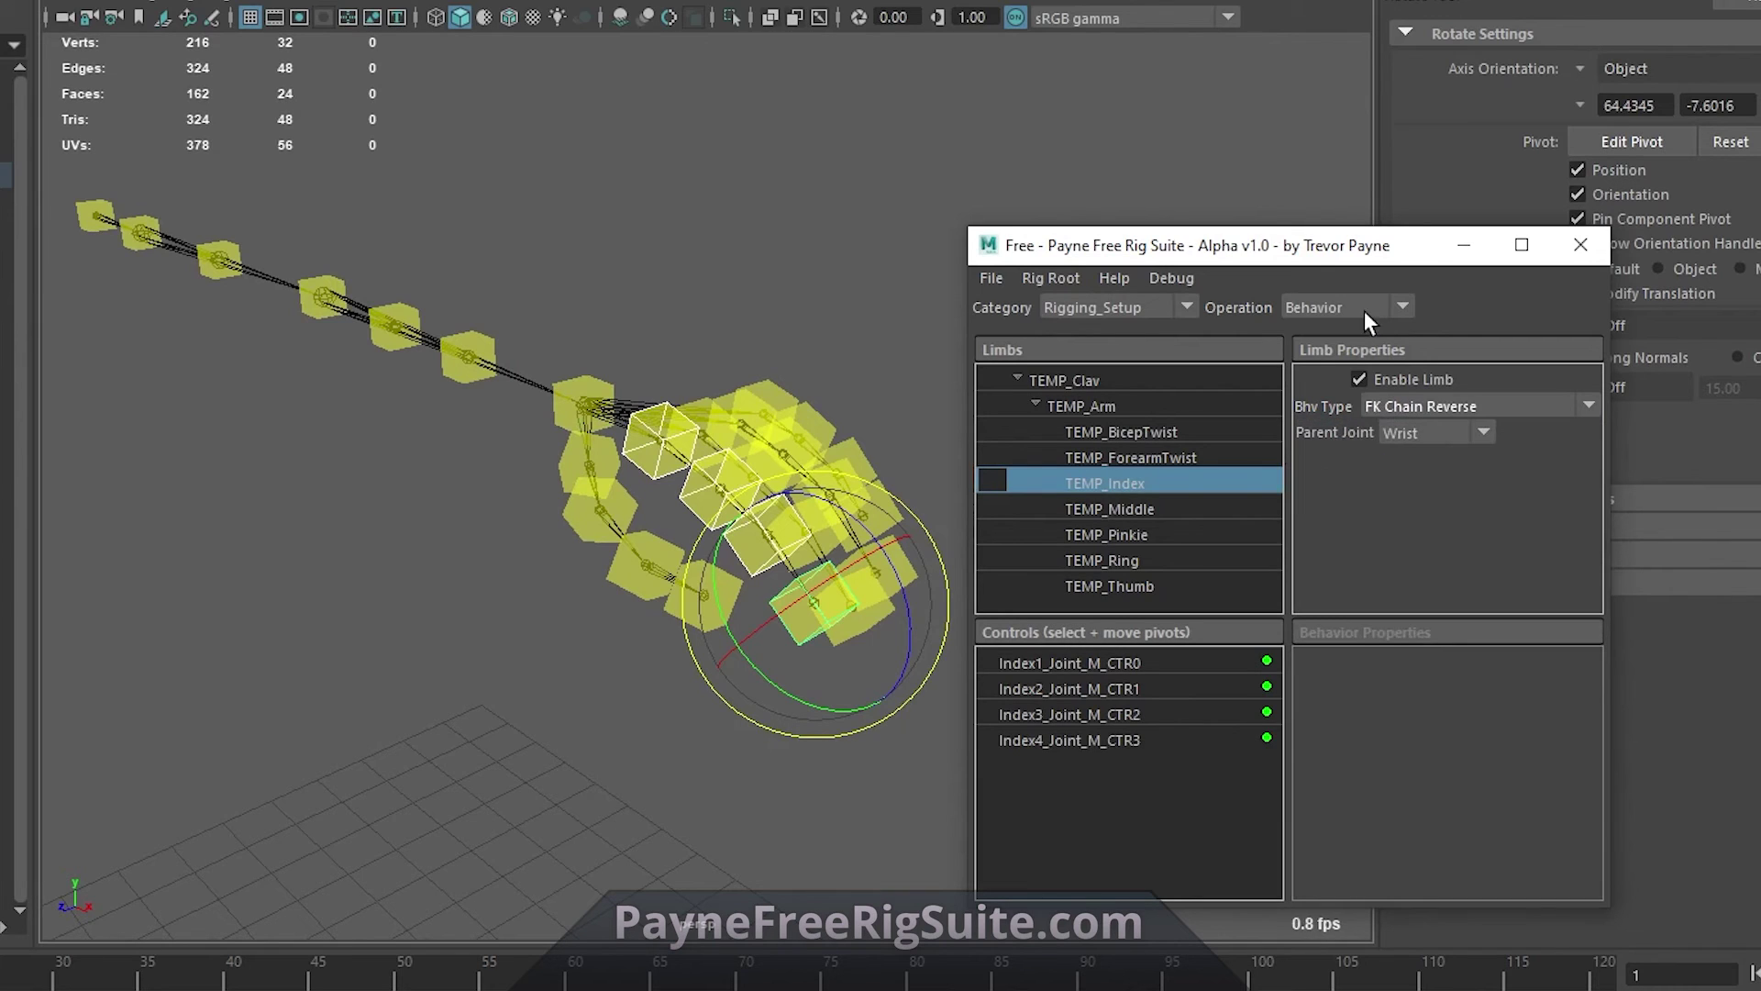
Step: Switch to the Test operation and rotate the index finger's controls to try out the reversed FK chain
click(1364, 309)
click(1308, 437)
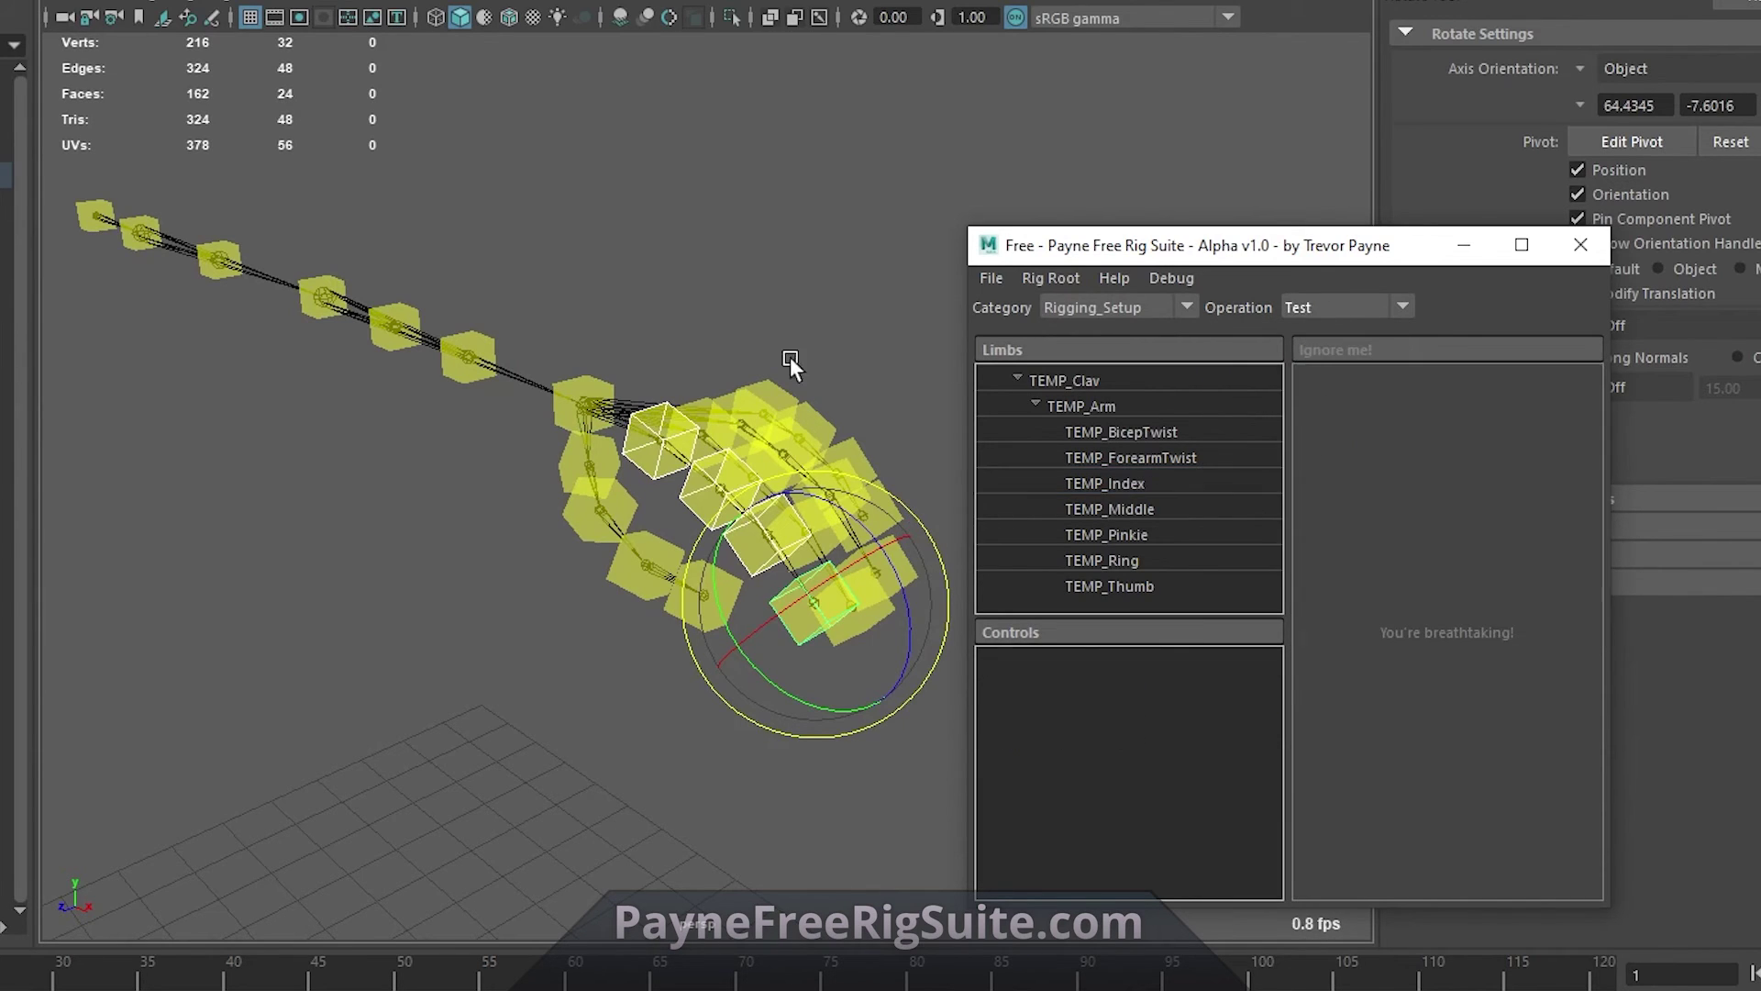
drag(849, 571, 873, 670)
click(810, 454)
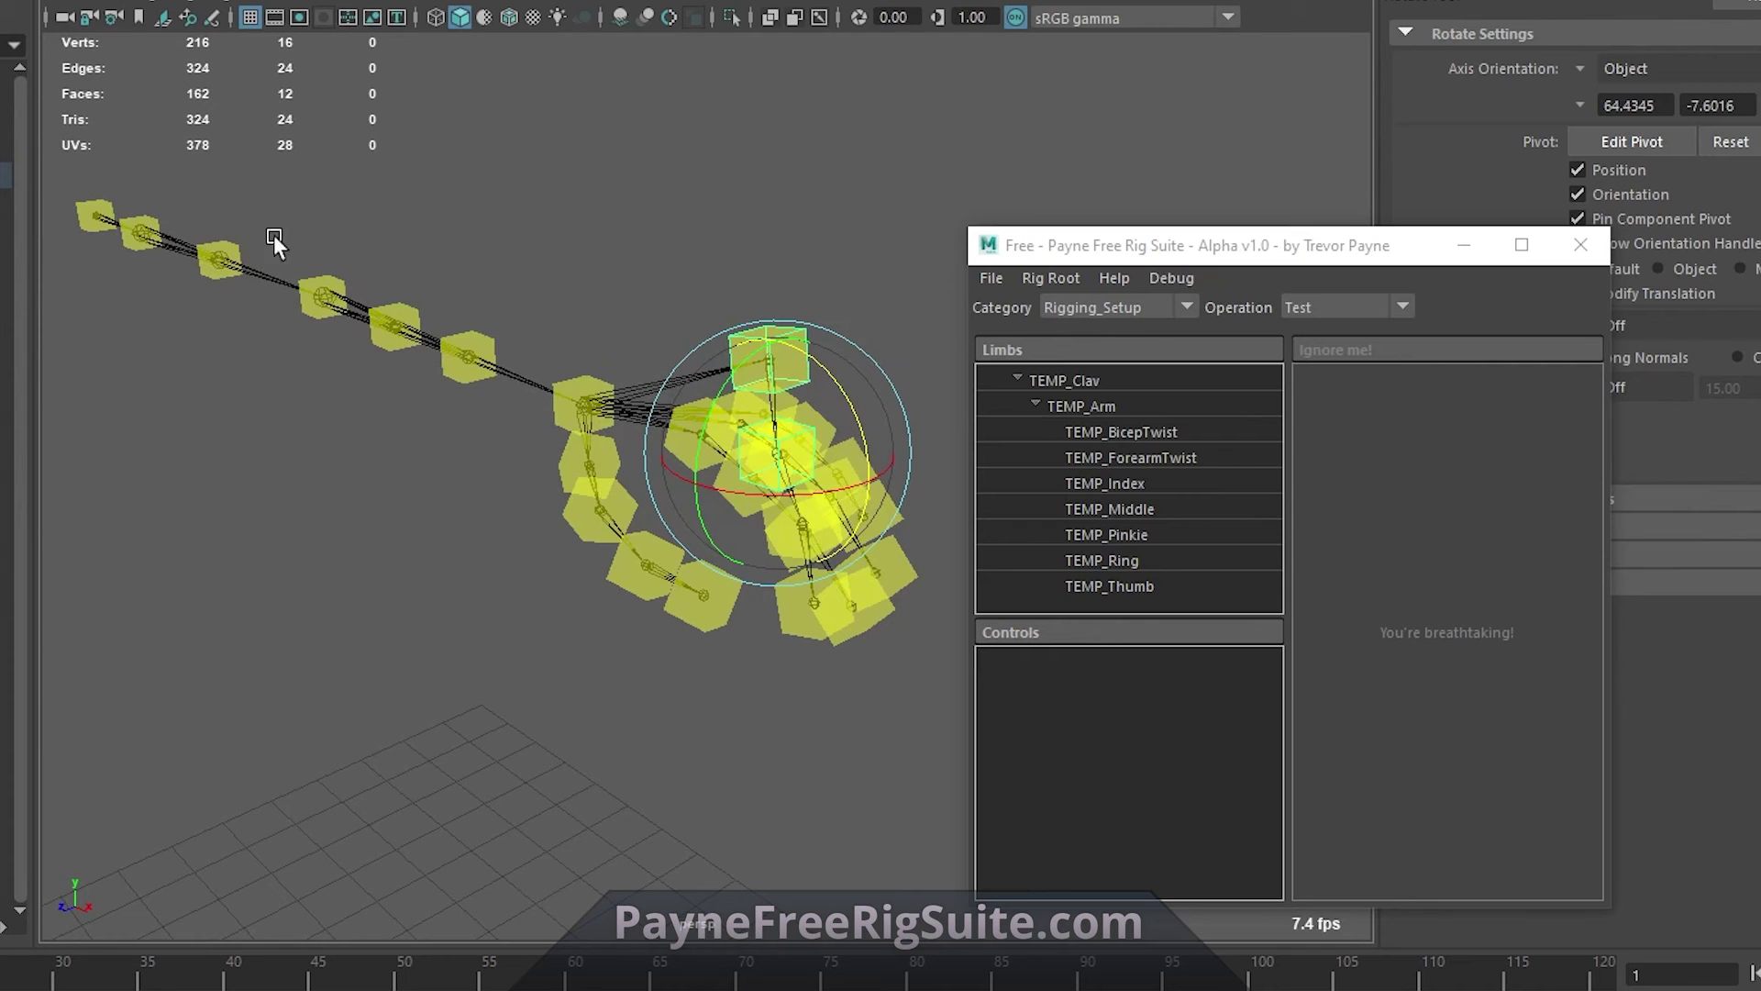
Step: Rotate the arm's wrist and elbow controls to try out the FK Chain Reverse behavior on TEMP_Arm
click(581, 389)
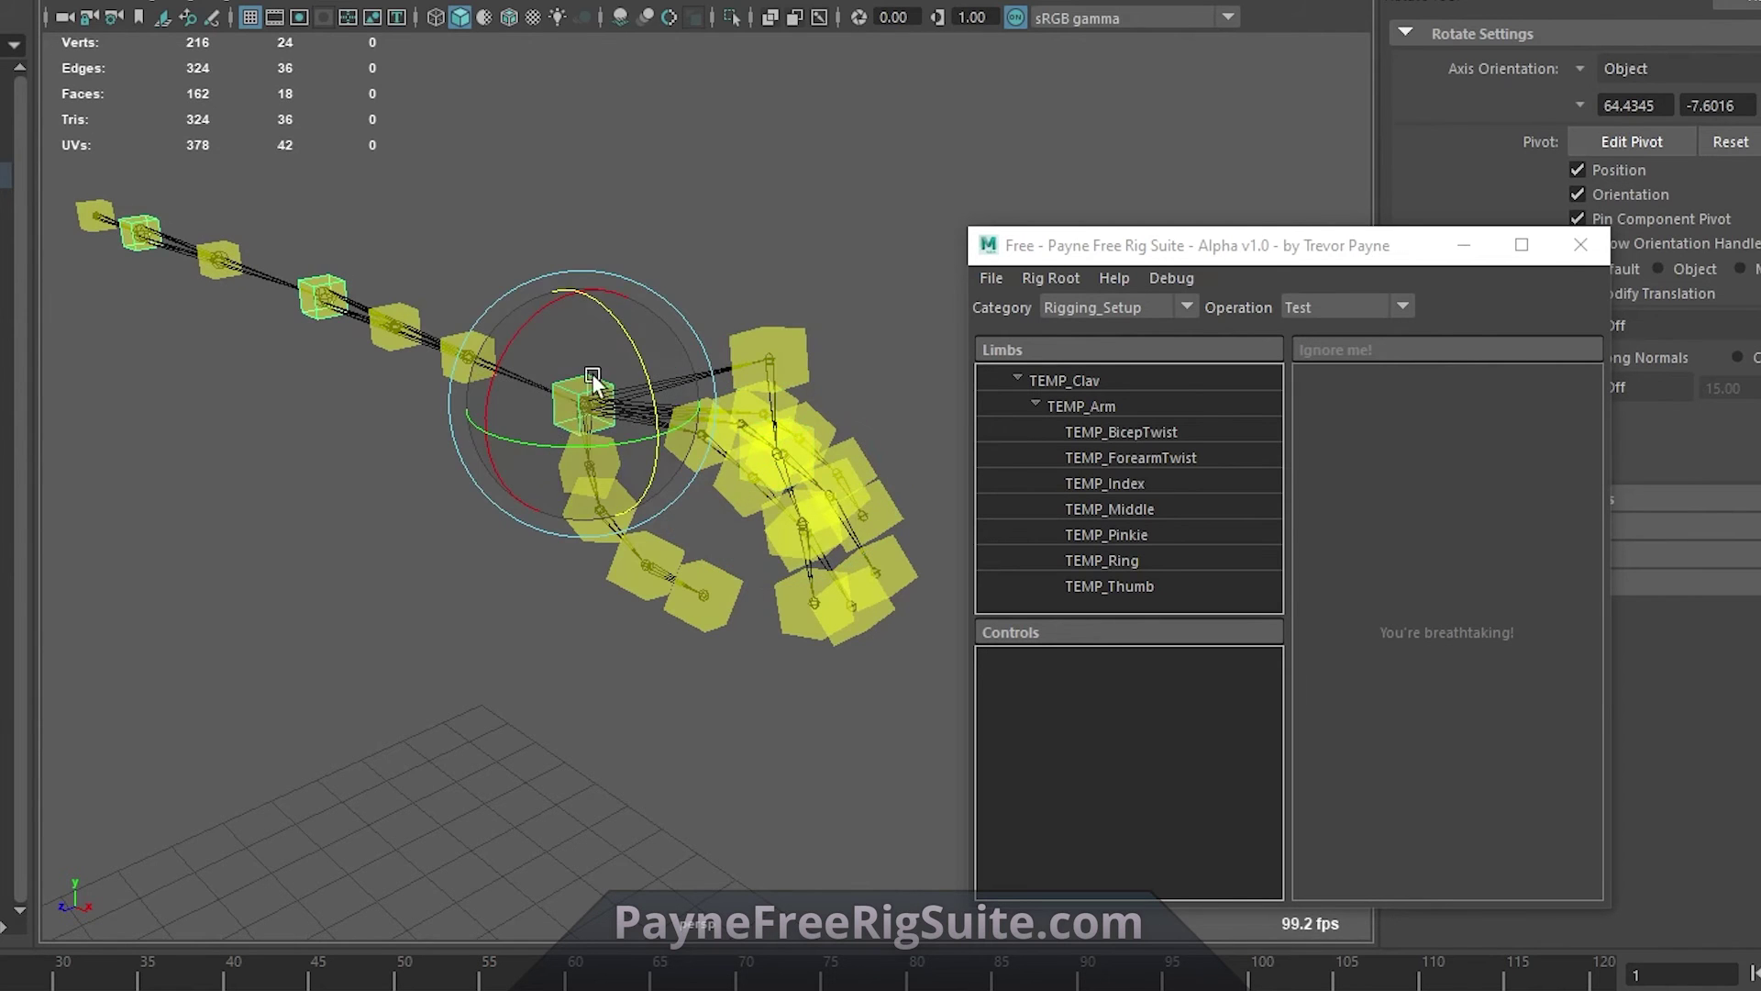
drag(629, 349, 646, 403)
click(323, 272)
drag(323, 273, 366, 205)
Step: Return to the Behavior operation and move TEMP_Index out to the top level of the limb hierarchy
click(1311, 312)
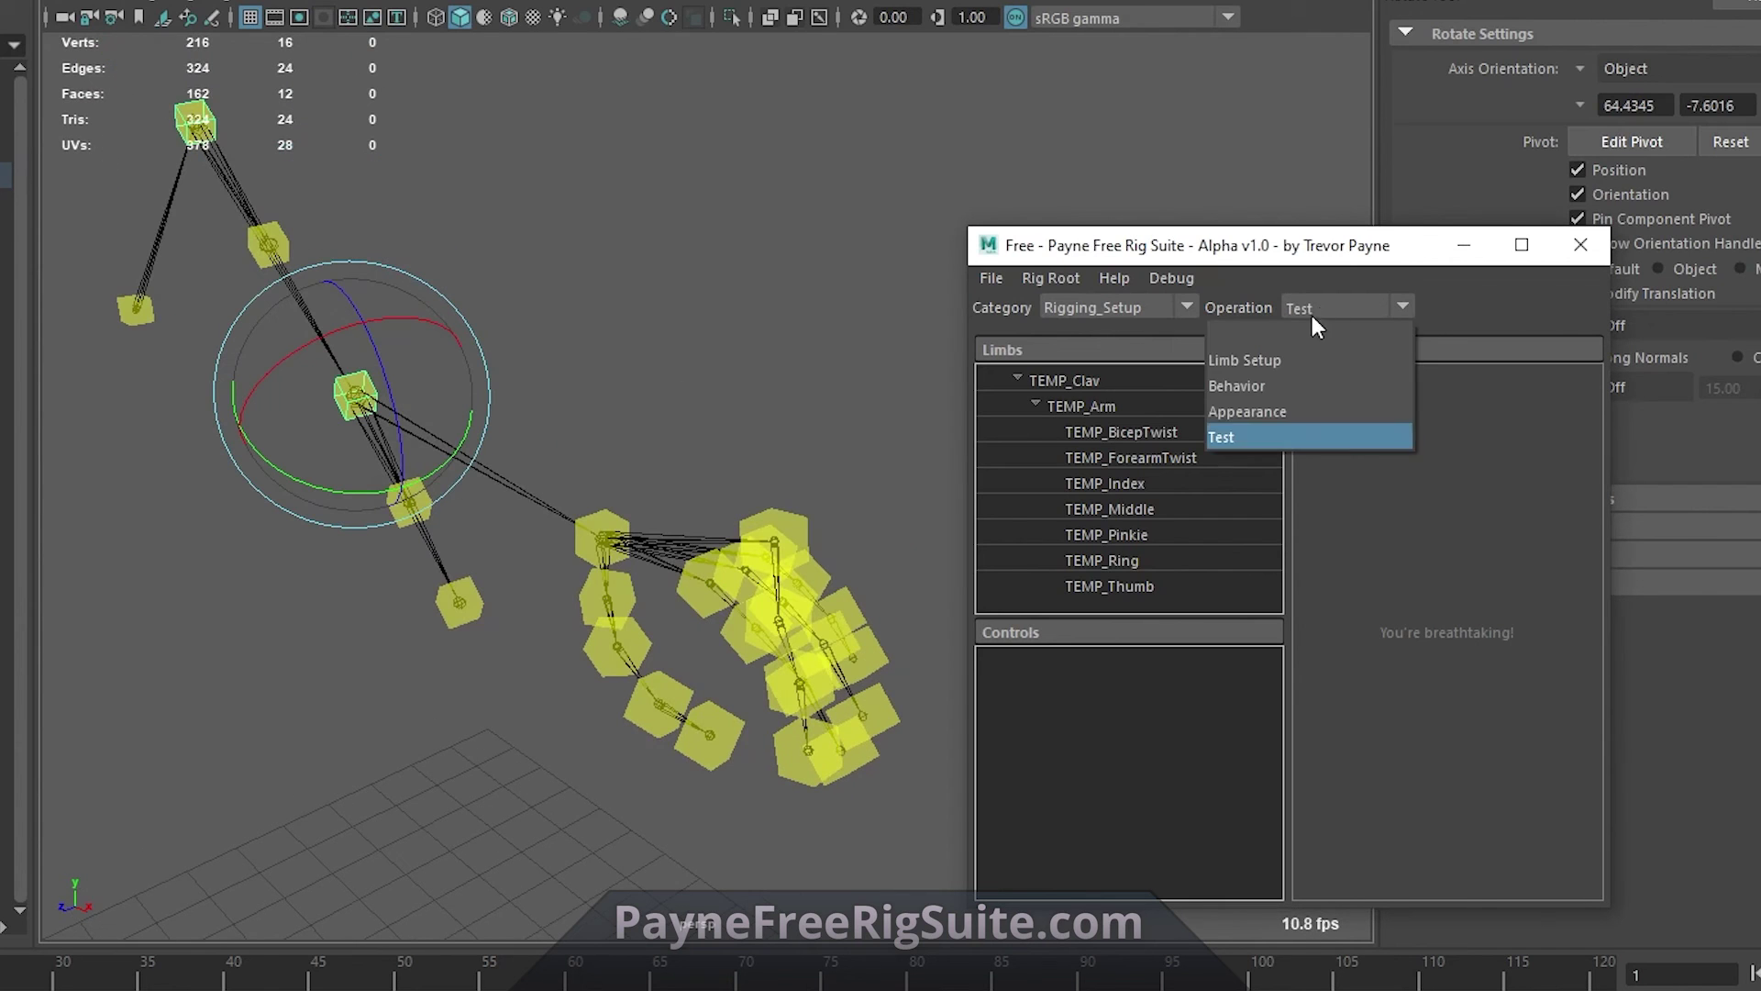
click(1275, 387)
click(1112, 405)
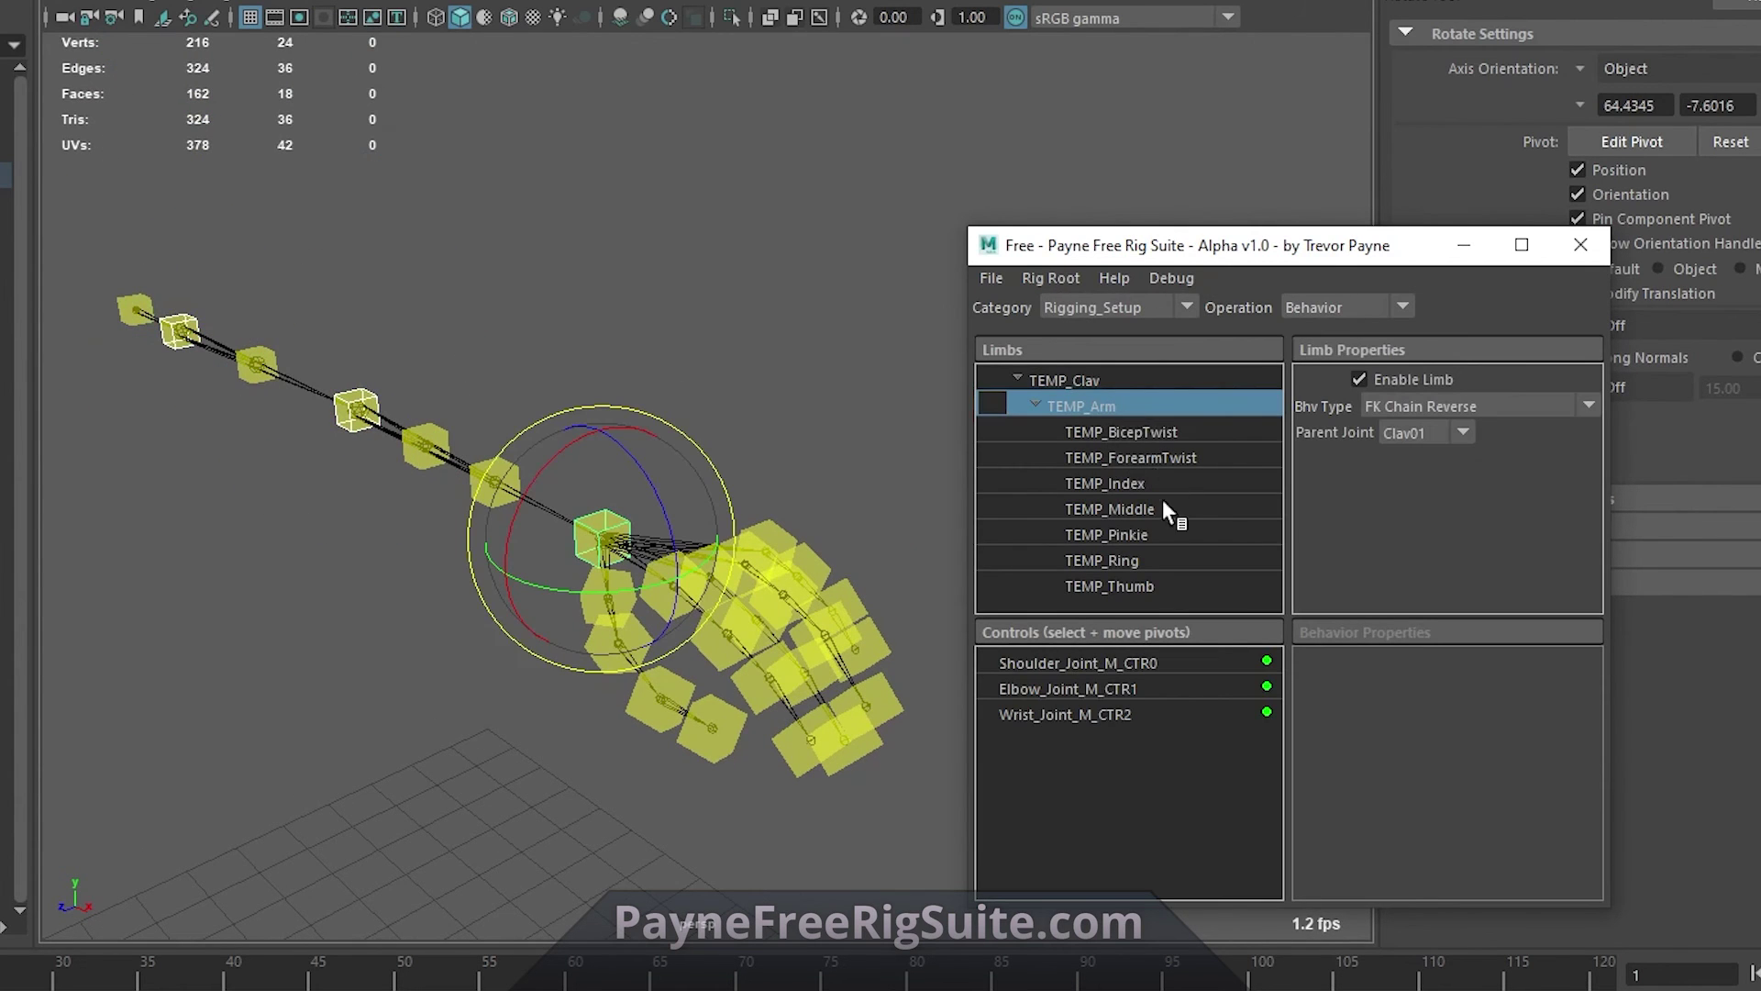
click(1133, 484)
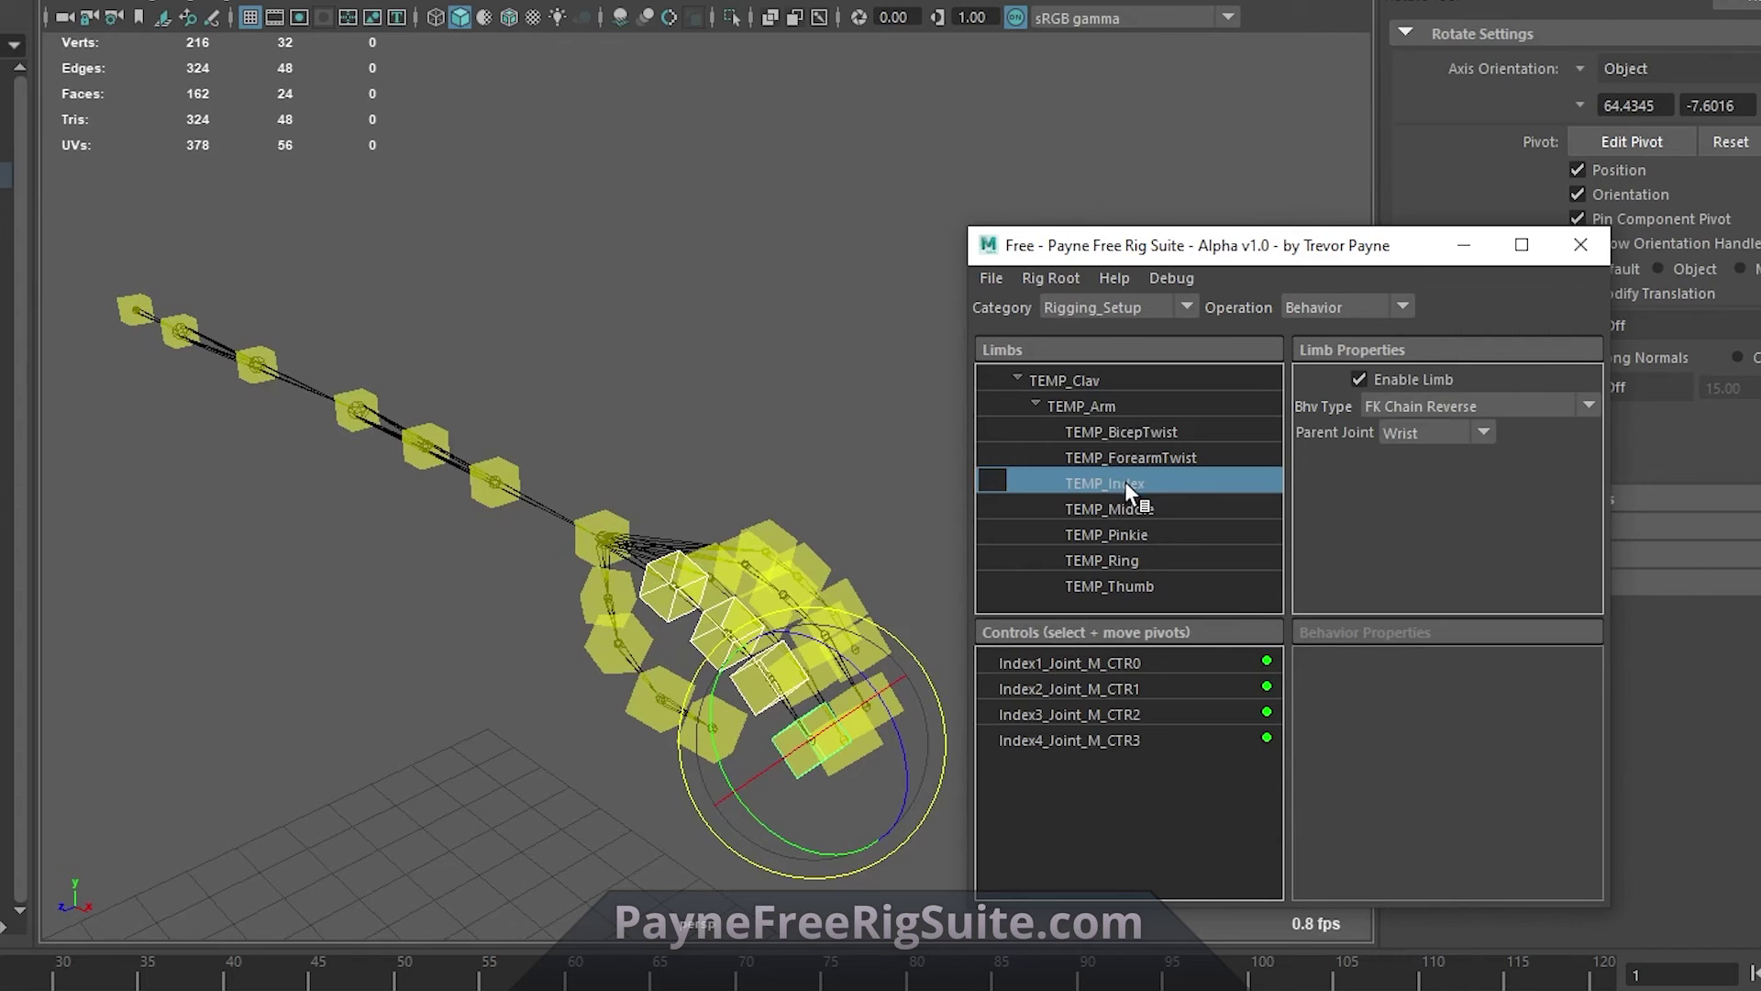
drag(1124, 481, 1095, 367)
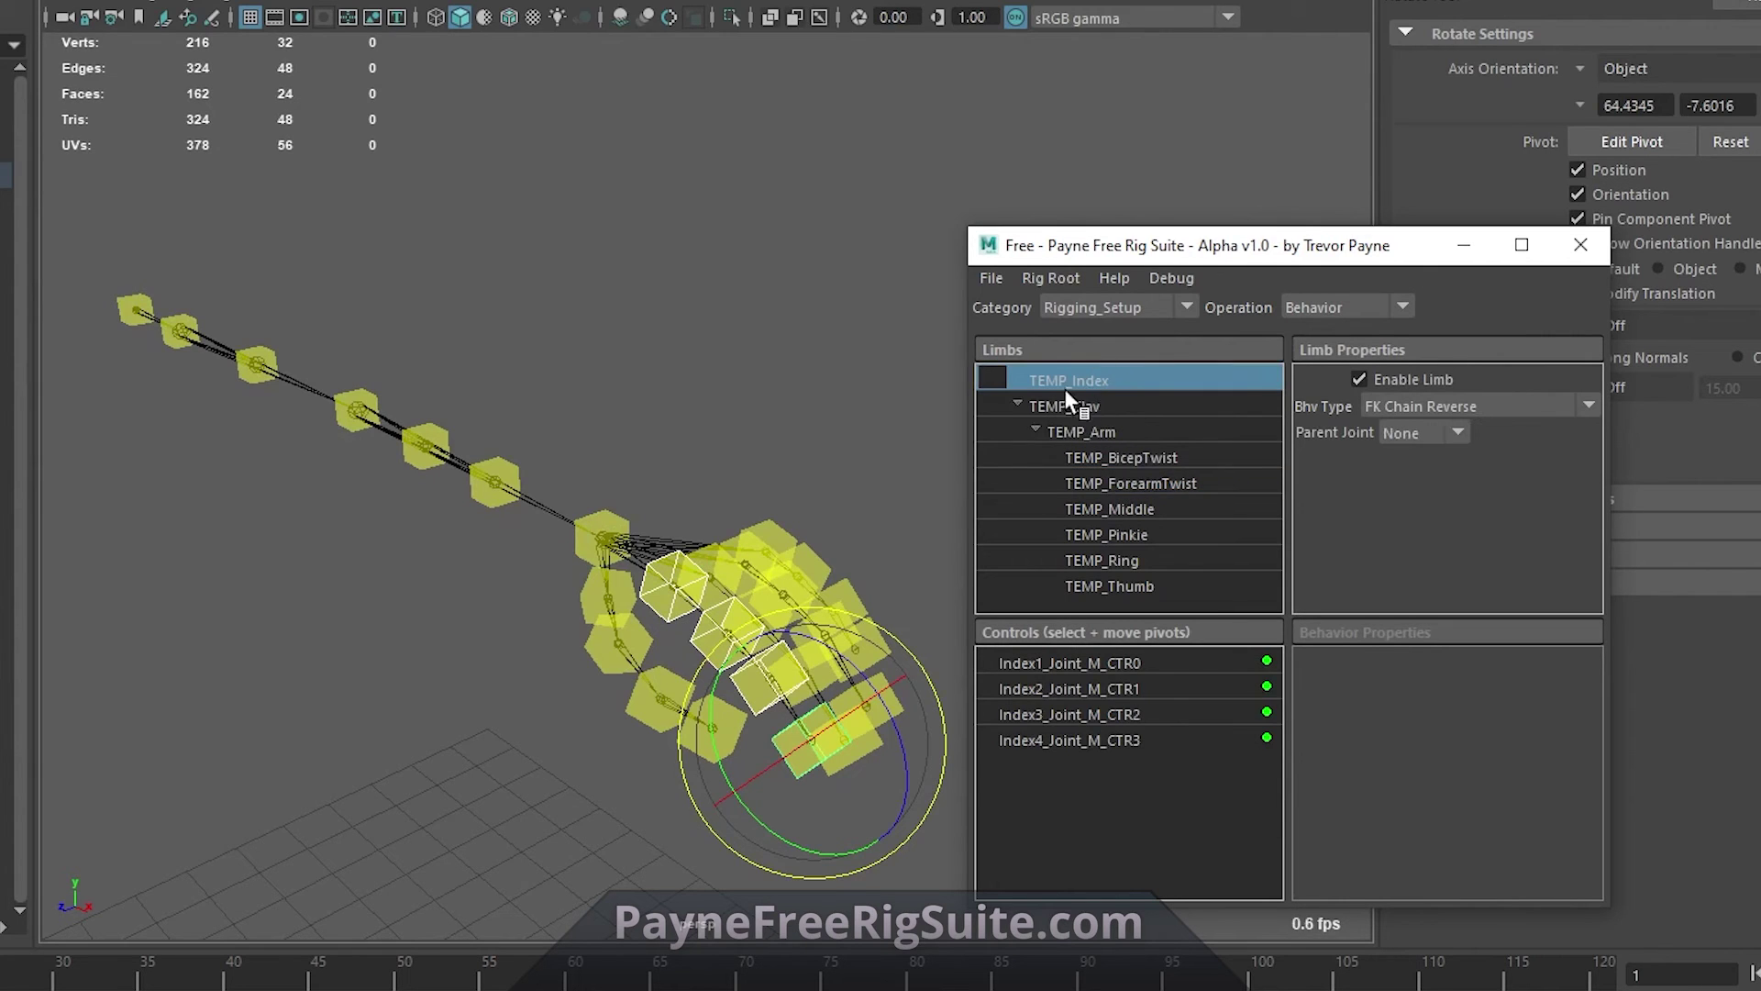
Step: Parent TEMP_Arm under TEMP_Index and TEMP_Clav under TEMP_Arm in the limb hierarchy
click(1103, 431)
drag(1108, 427, 1110, 371)
click(1060, 578)
drag(1060, 576, 1115, 404)
Step: Switch to the Test operation and rotate the index finger's controls to try driving the whole arm from the finger
click(1348, 309)
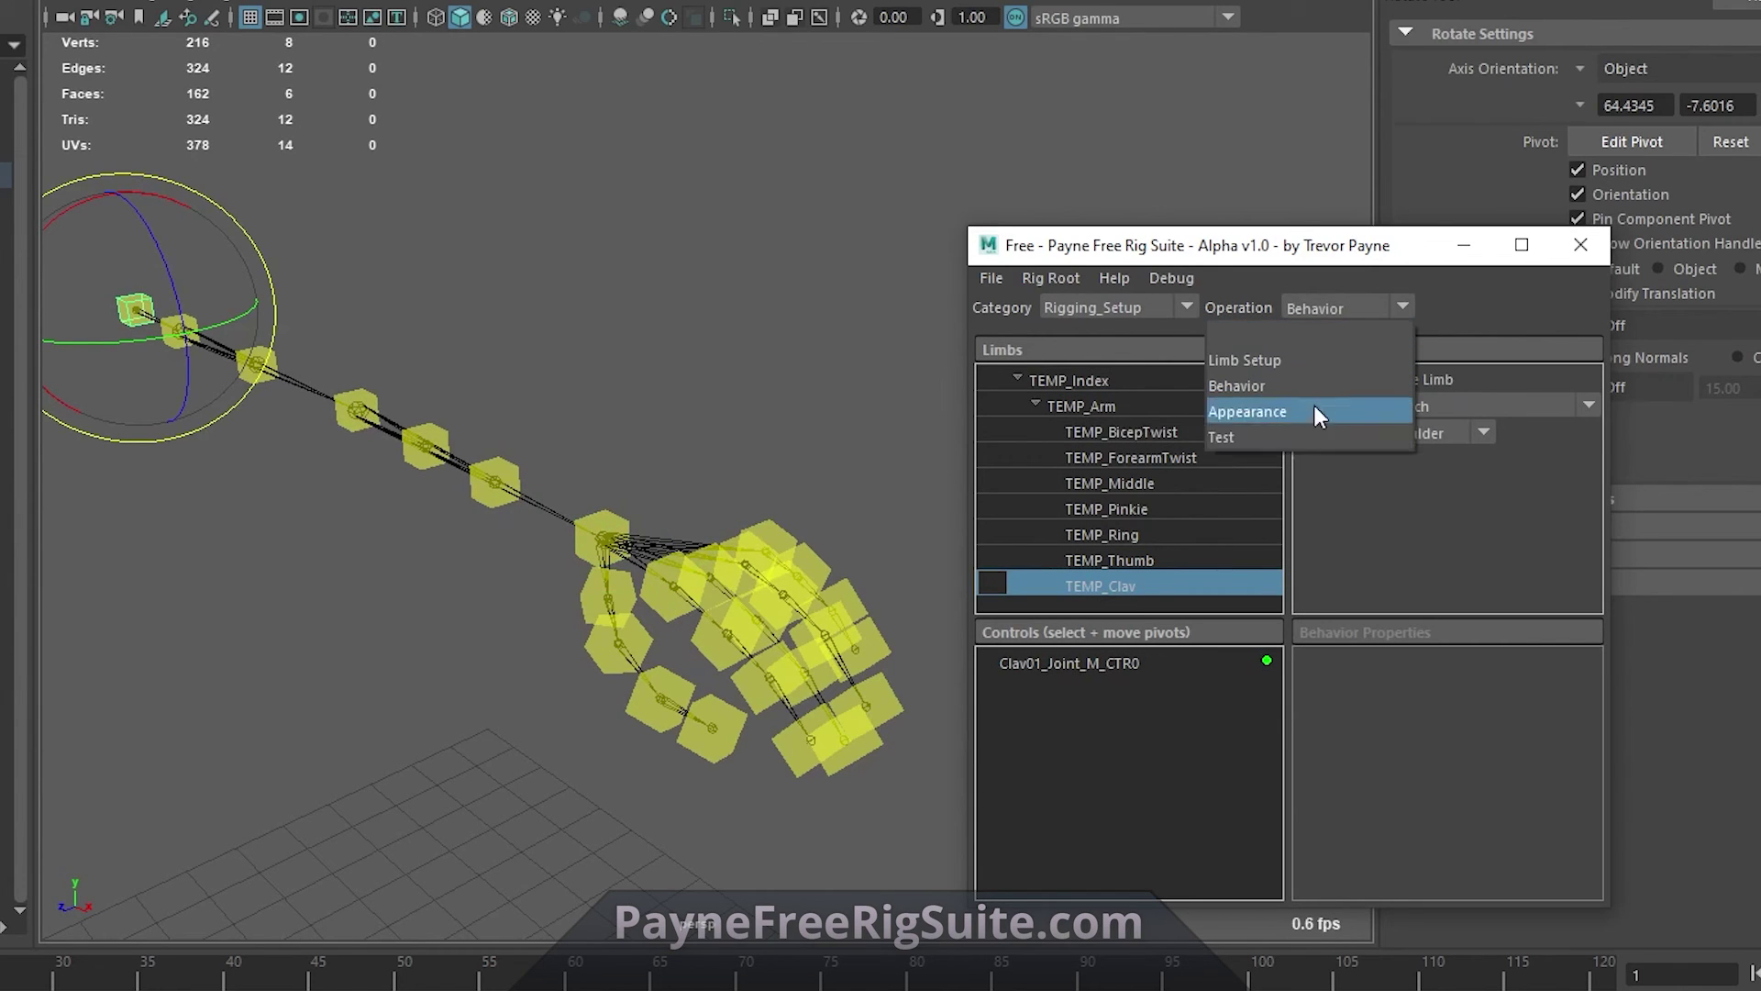
click(1271, 433)
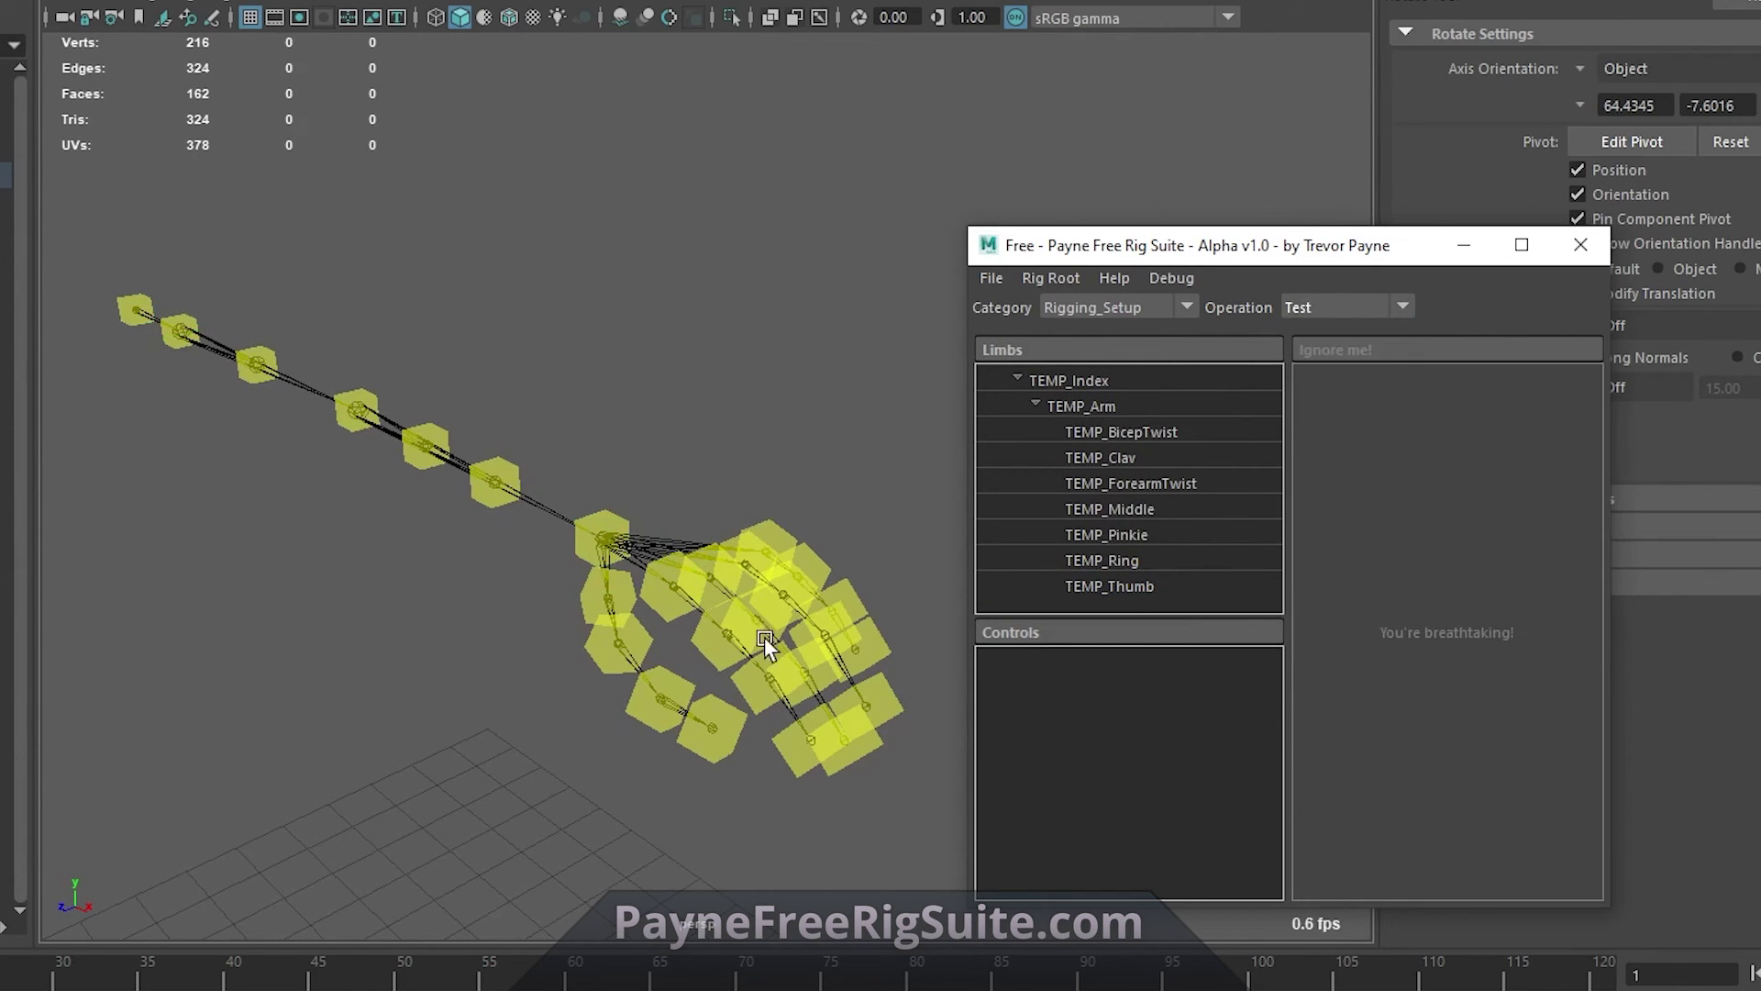
drag(688, 583, 951, 582)
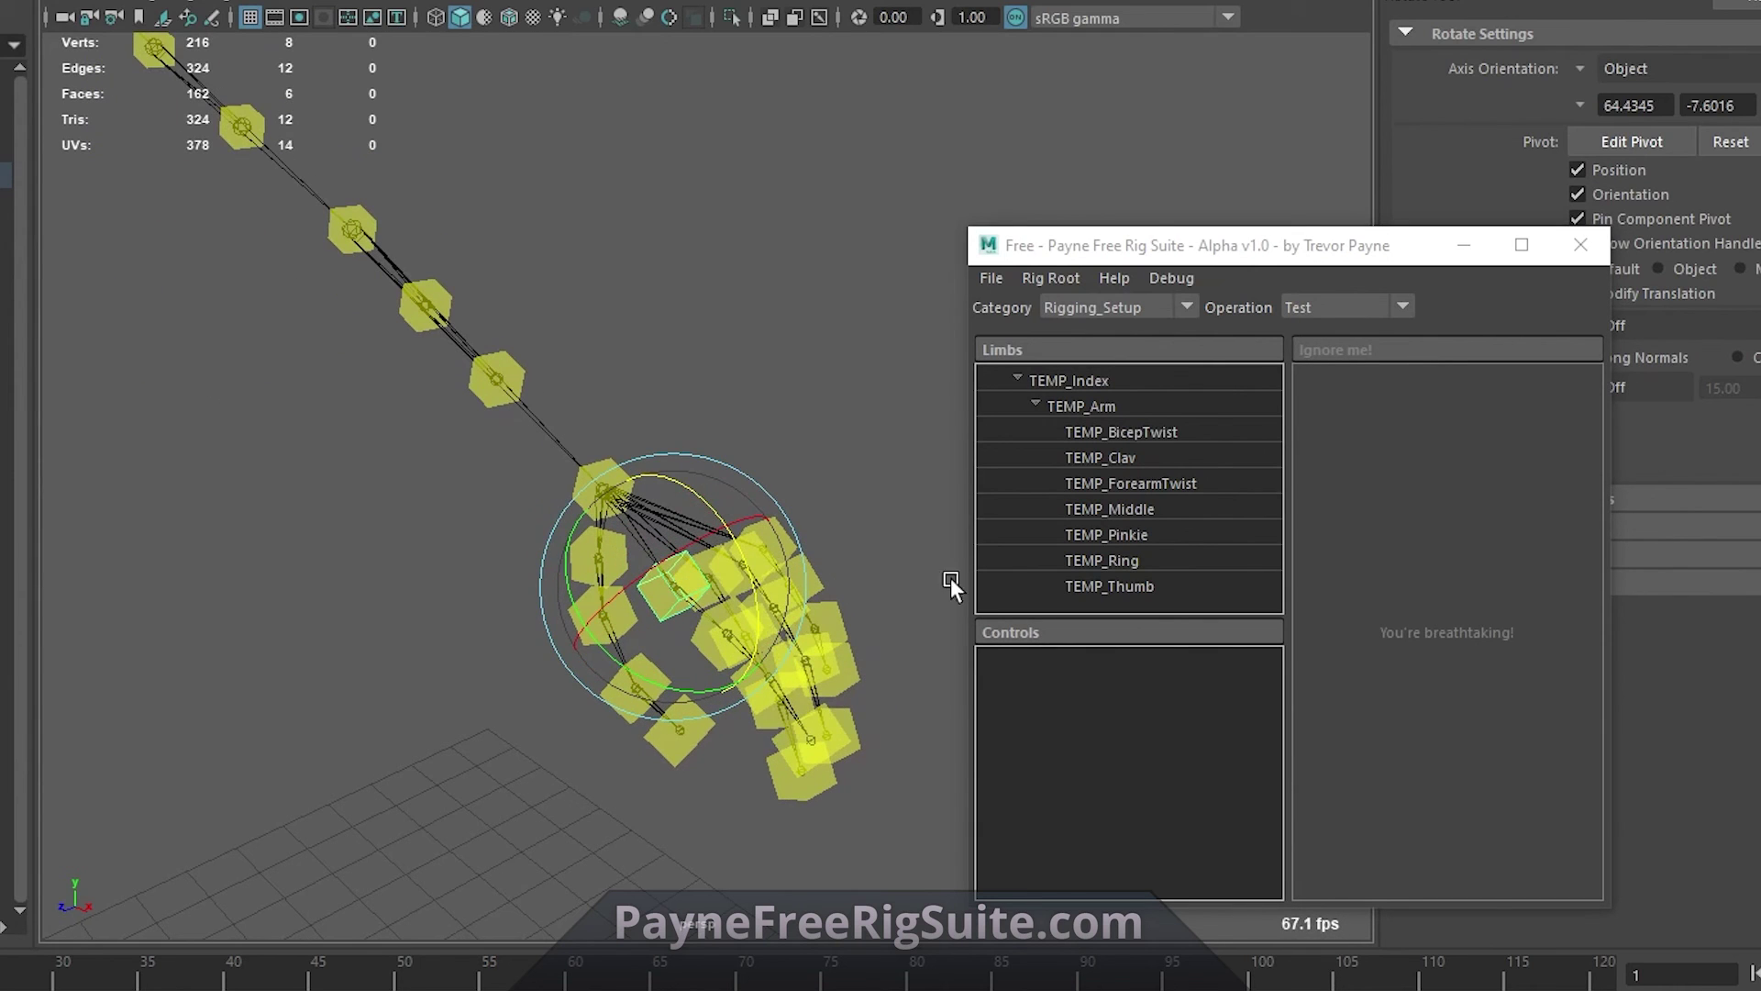
shift+click(728, 629)
drag(747, 609, 791, 591)
shift+click(840, 669)
Step: Undo the finger rotations and rotate the wrist control to try out the reversed arm hierarchy
key(ctrl+z)
key(ctrl+z)
key(ctrl+z)
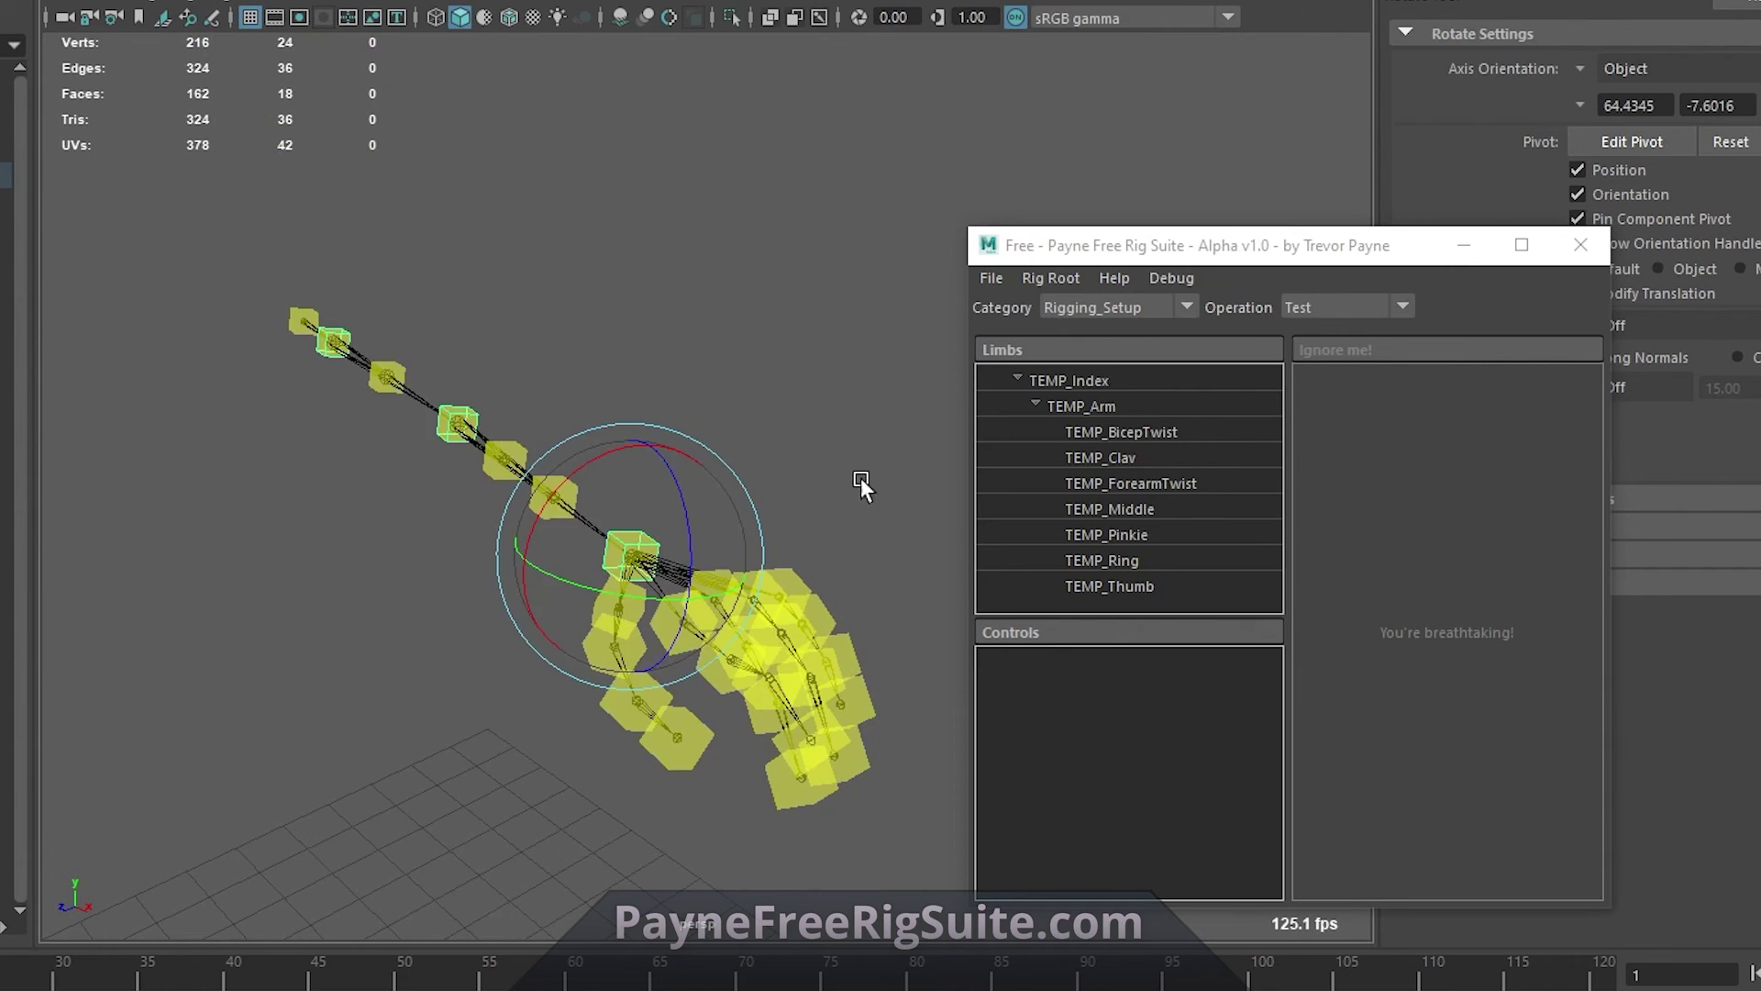
key(ctrl+z)
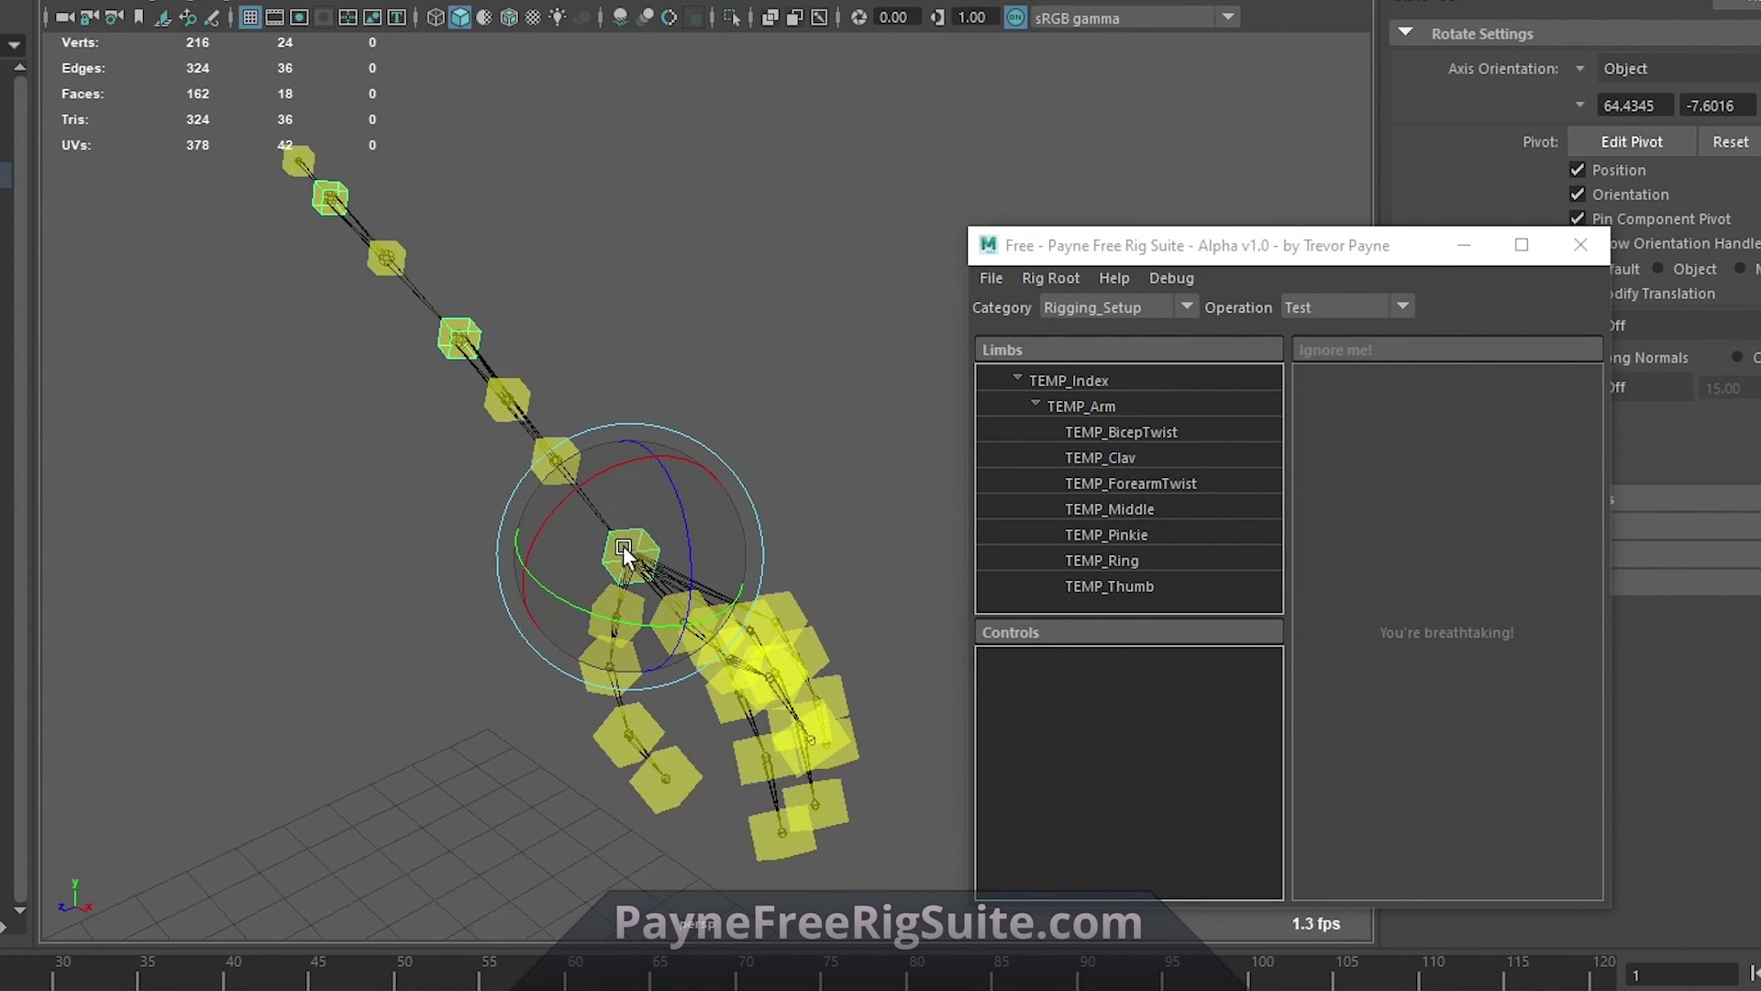
mouse_move(629, 550)
mouse_down()
mouse_move(617, 562)
mouse_move(668, 527)
mouse_move(774, 547)
mouse_move(688, 578)
mouse_move(631, 555)
mouse_up()
key(ctrl+z)
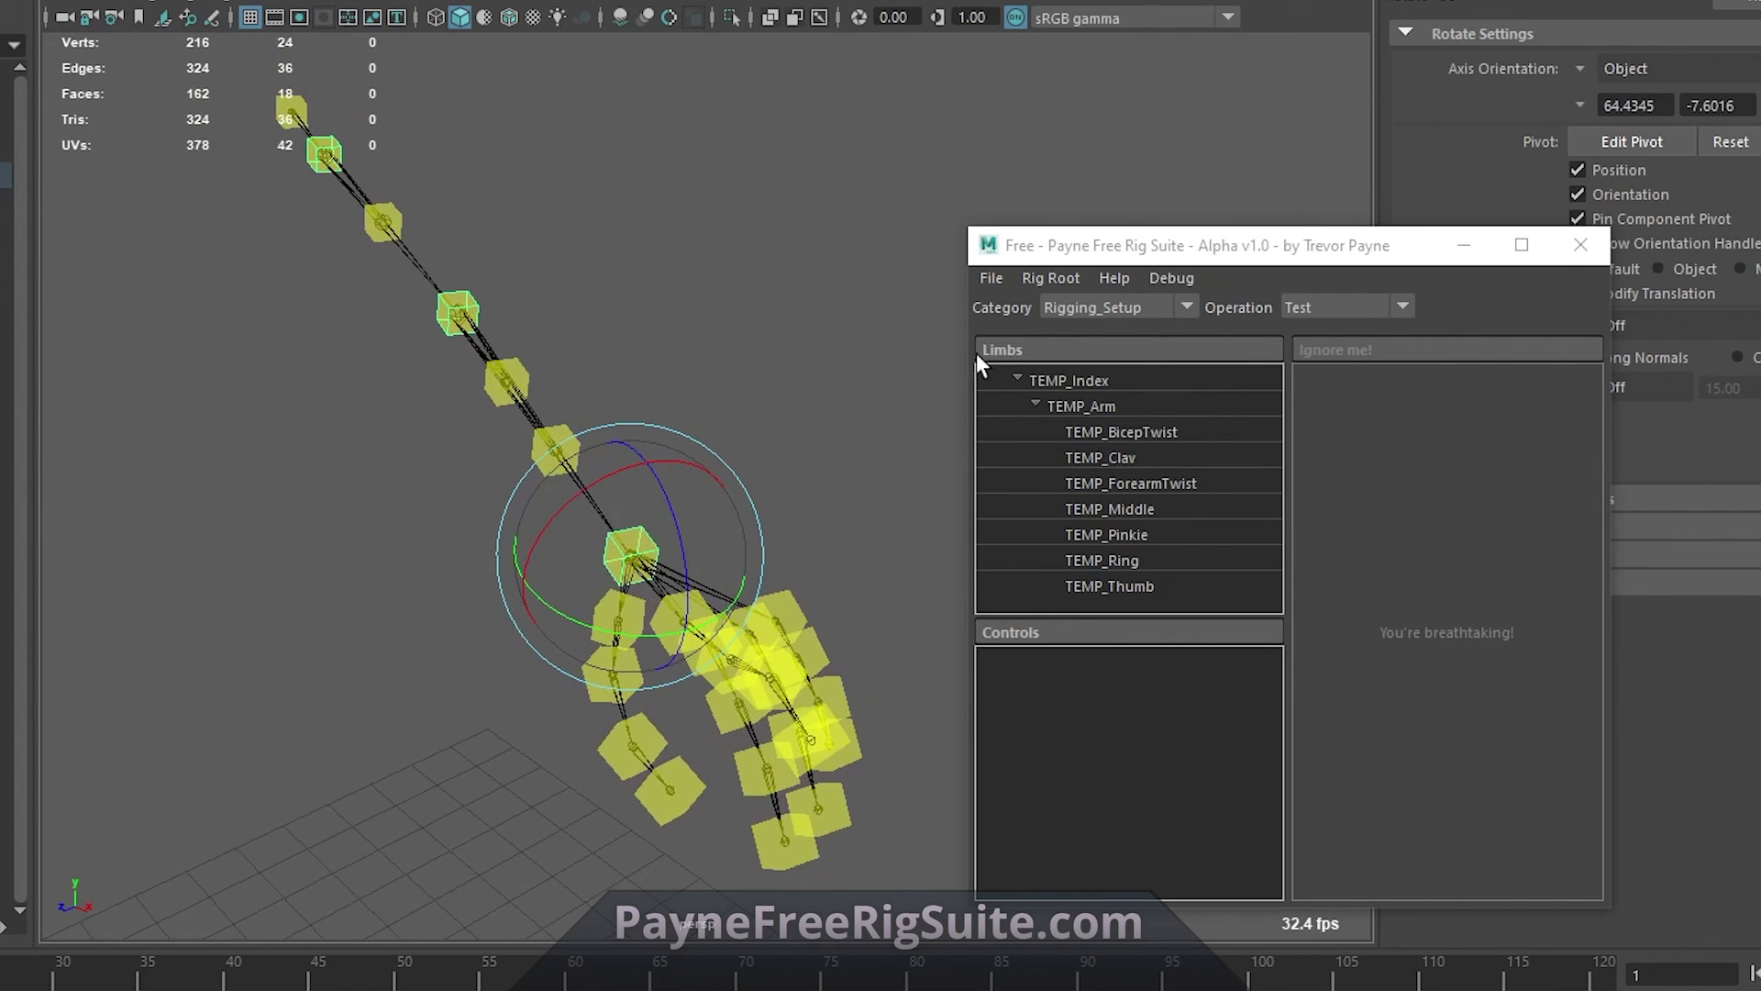
Step: In the Appearance operation, scale down all the finger controls and move them slightly above their joints
click(1345, 309)
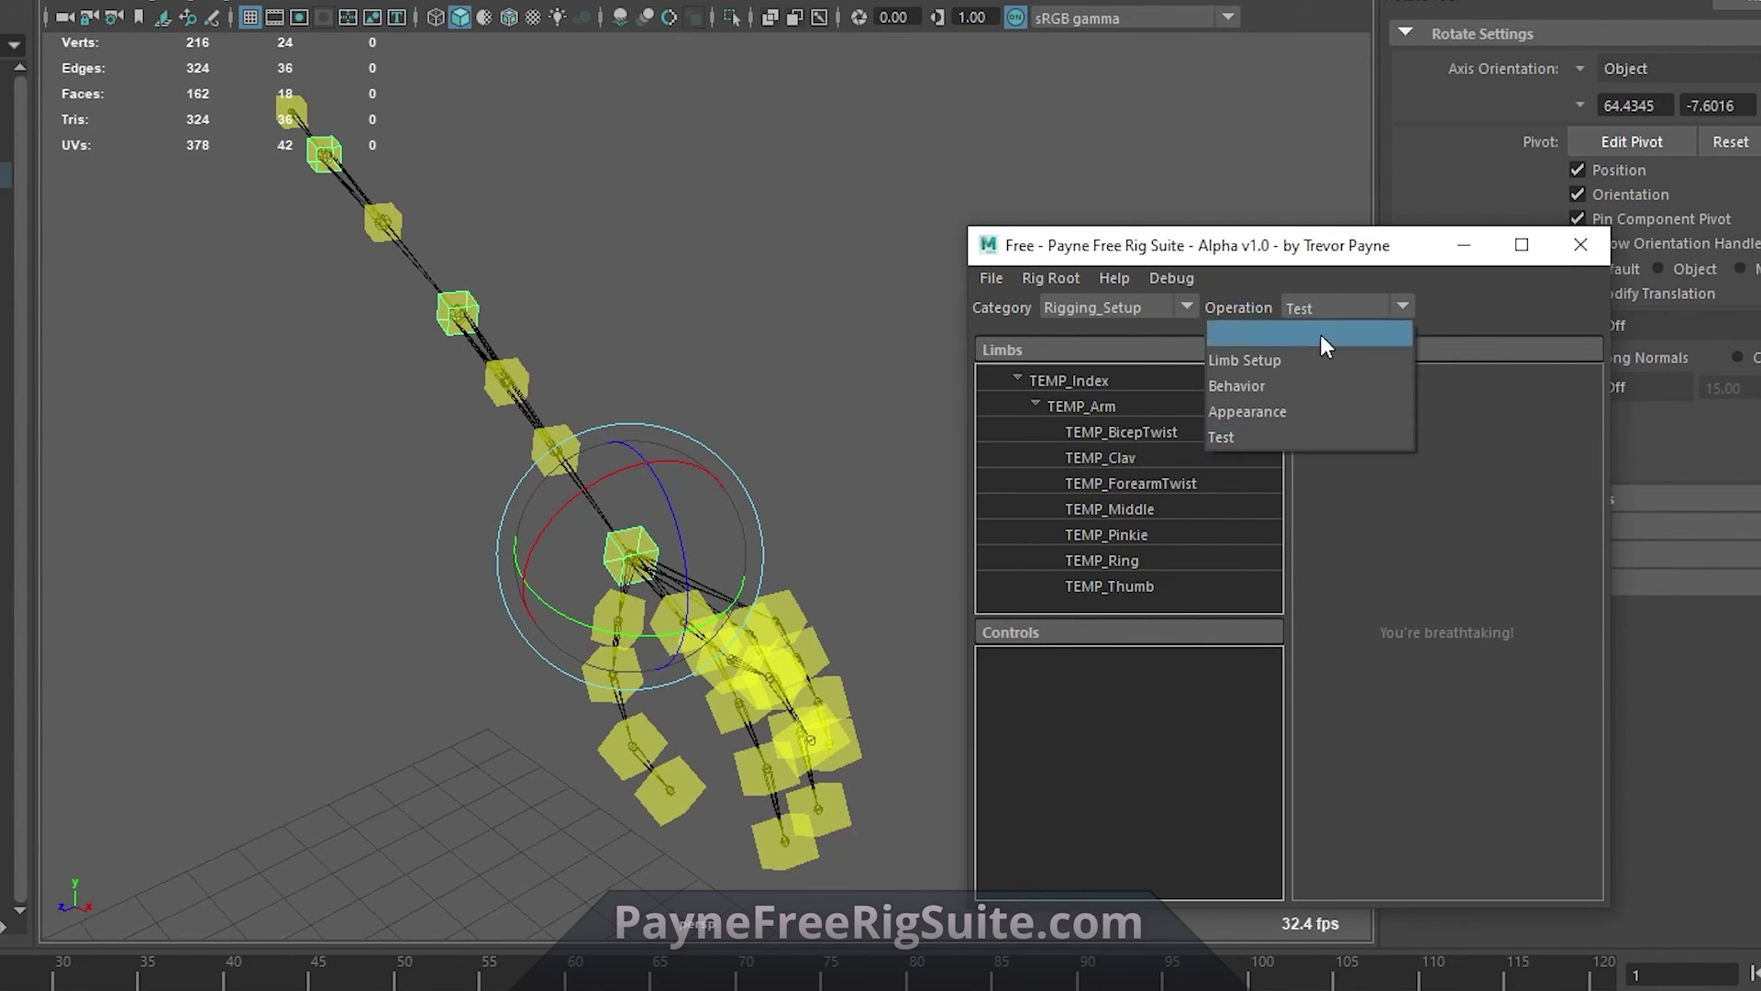
click(1286, 410)
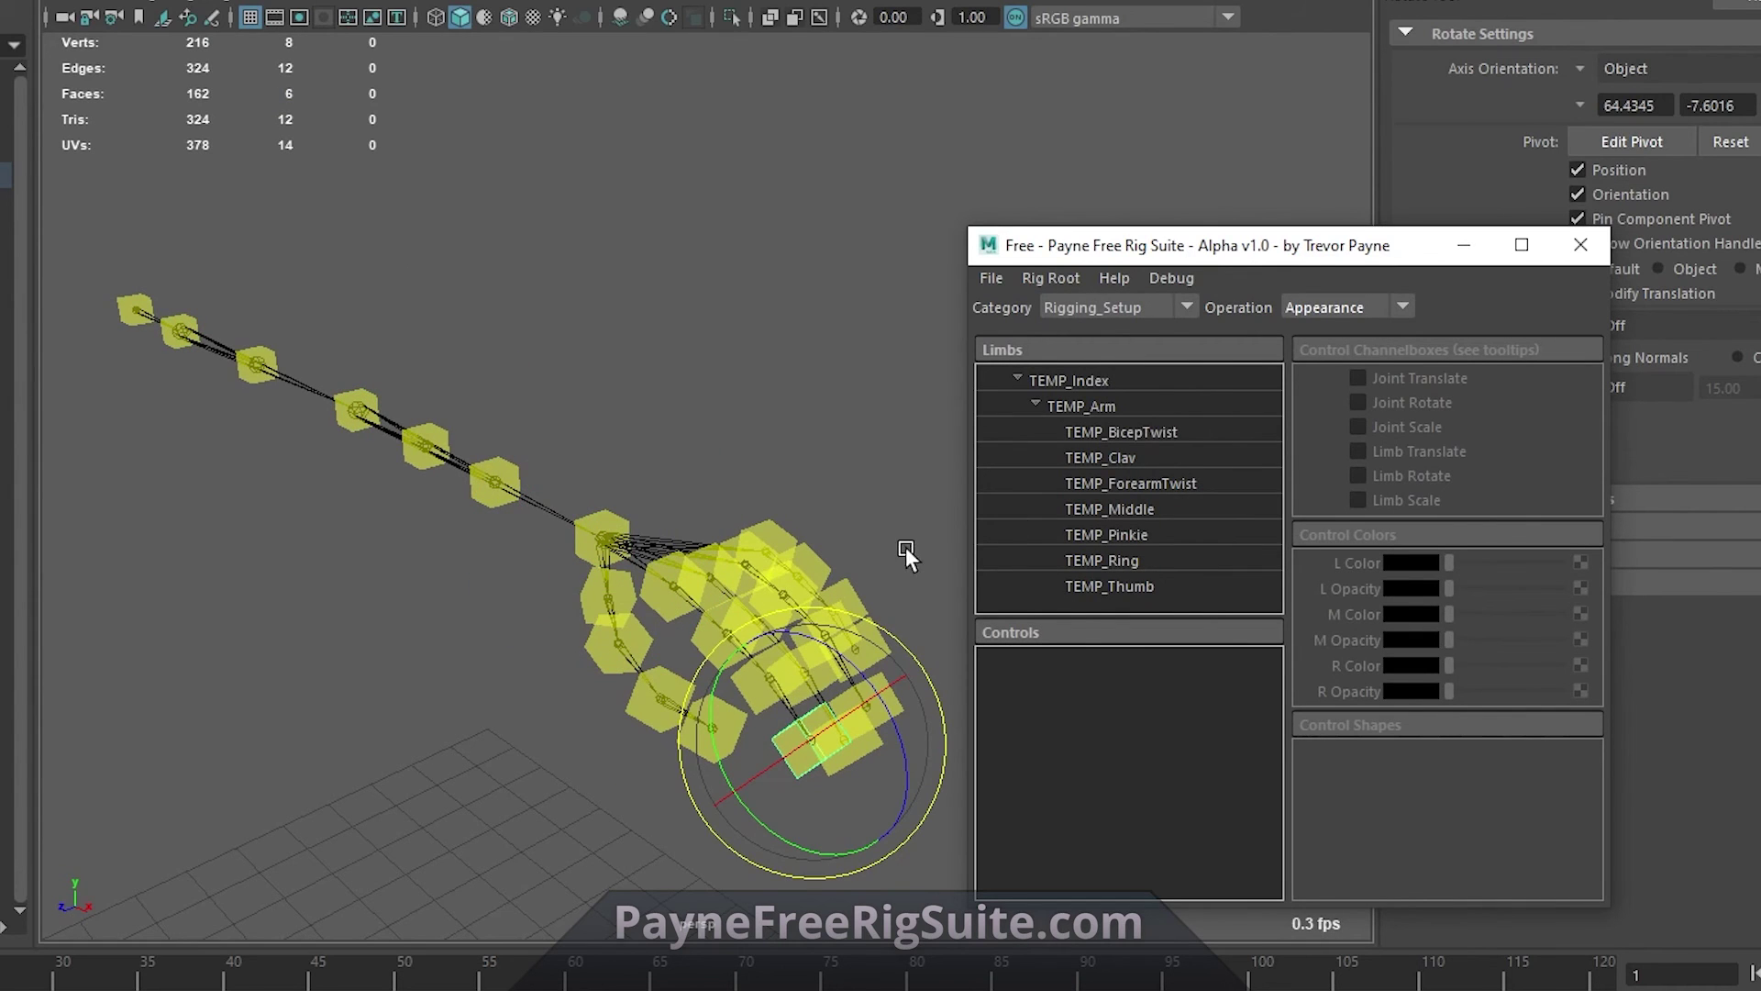
drag(919, 436, 620, 734)
drag(948, 525, 641, 748)
key(r)
drag(668, 585, 658, 583)
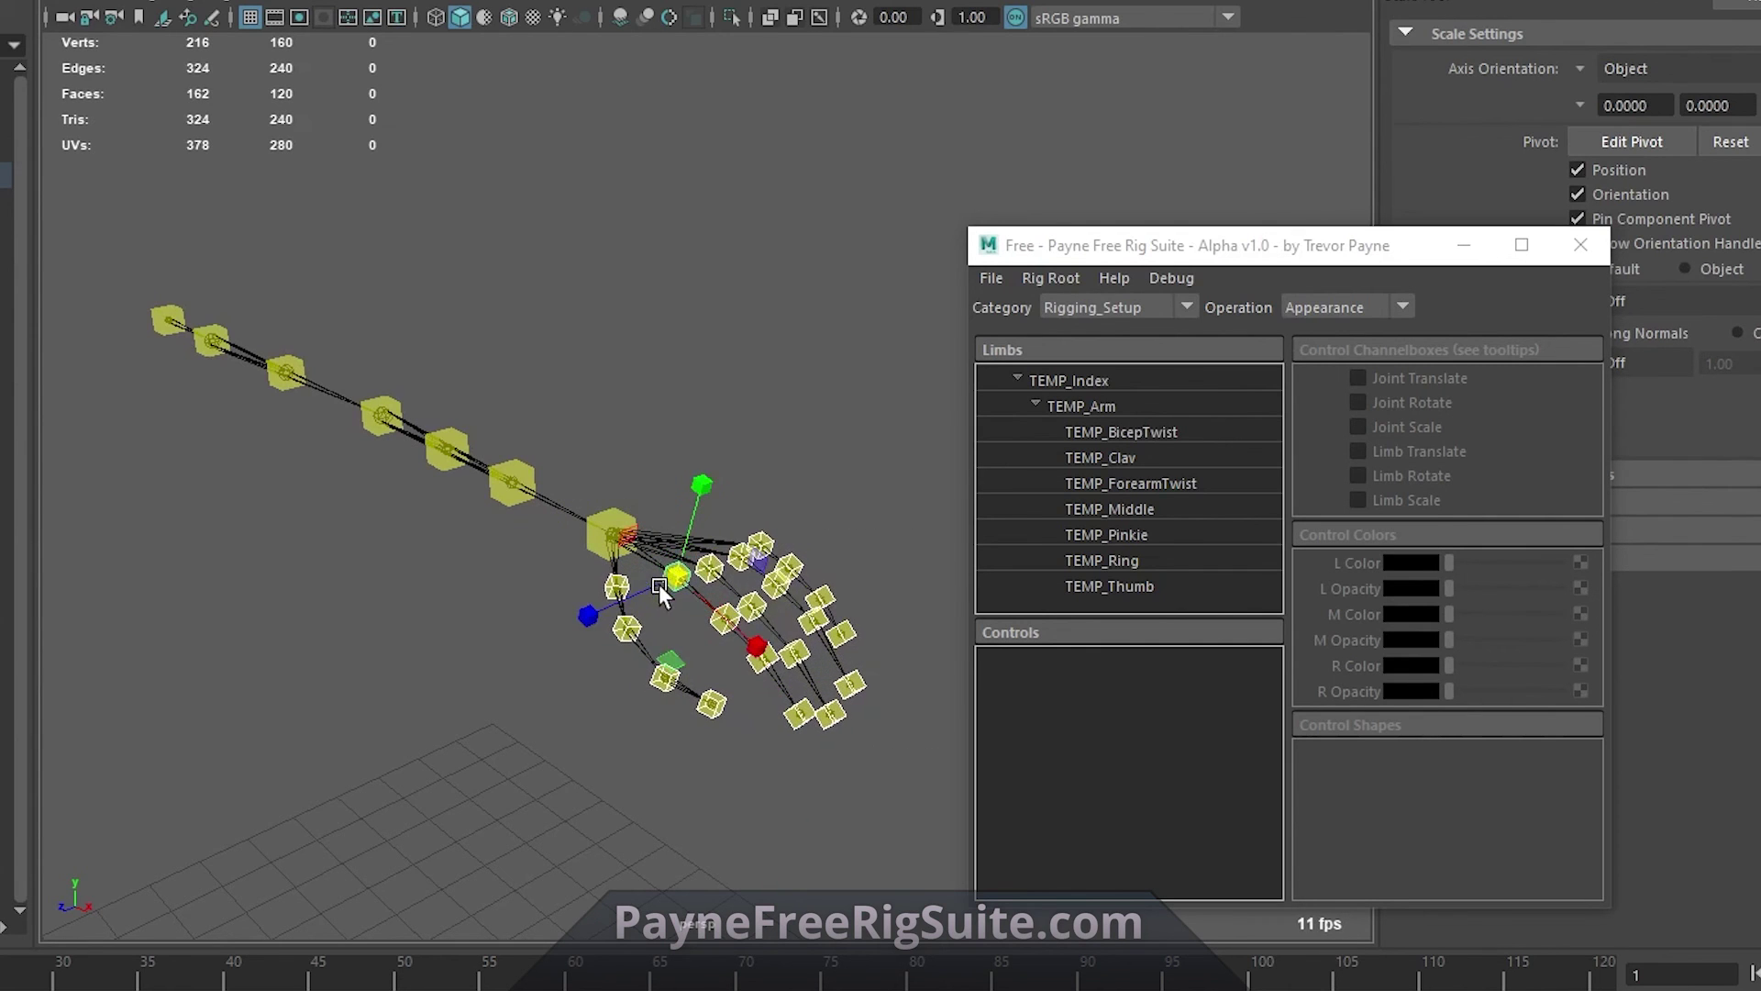
key(w)
alt+drag(693, 504, 701, 483)
Step: Scale up the shoulder, elbow and wrist controls to roughly twice their size
drag(119, 244, 620, 534)
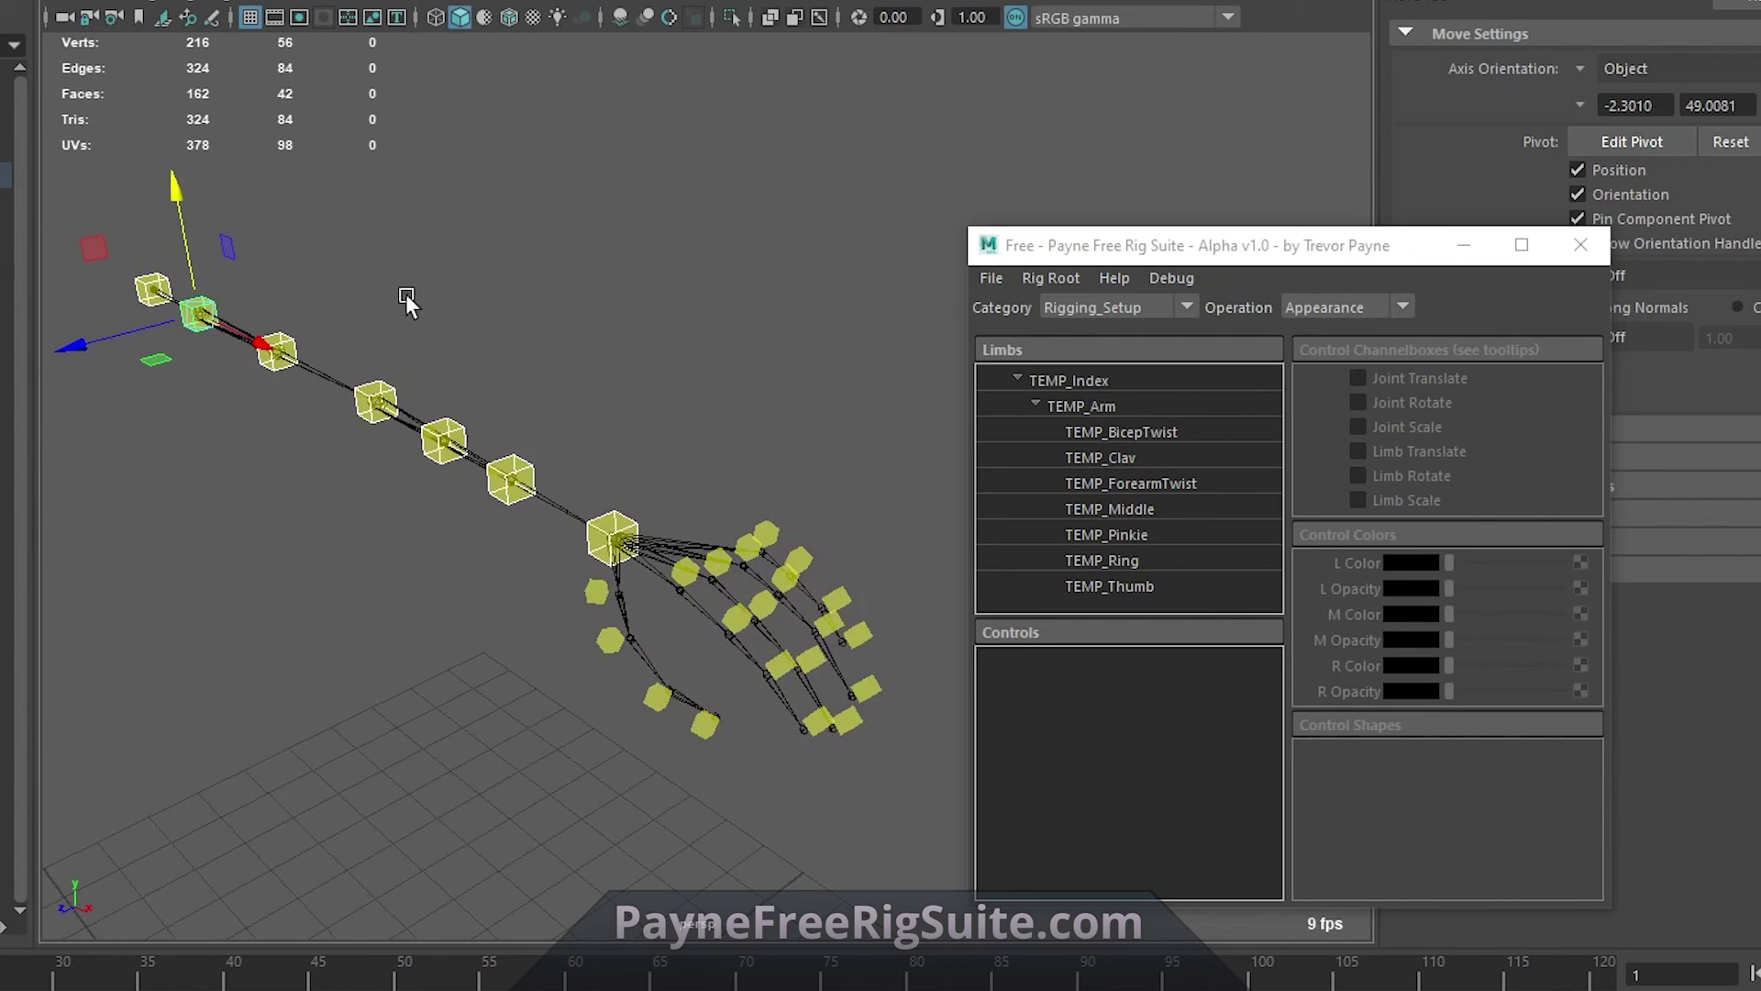
click(375, 401)
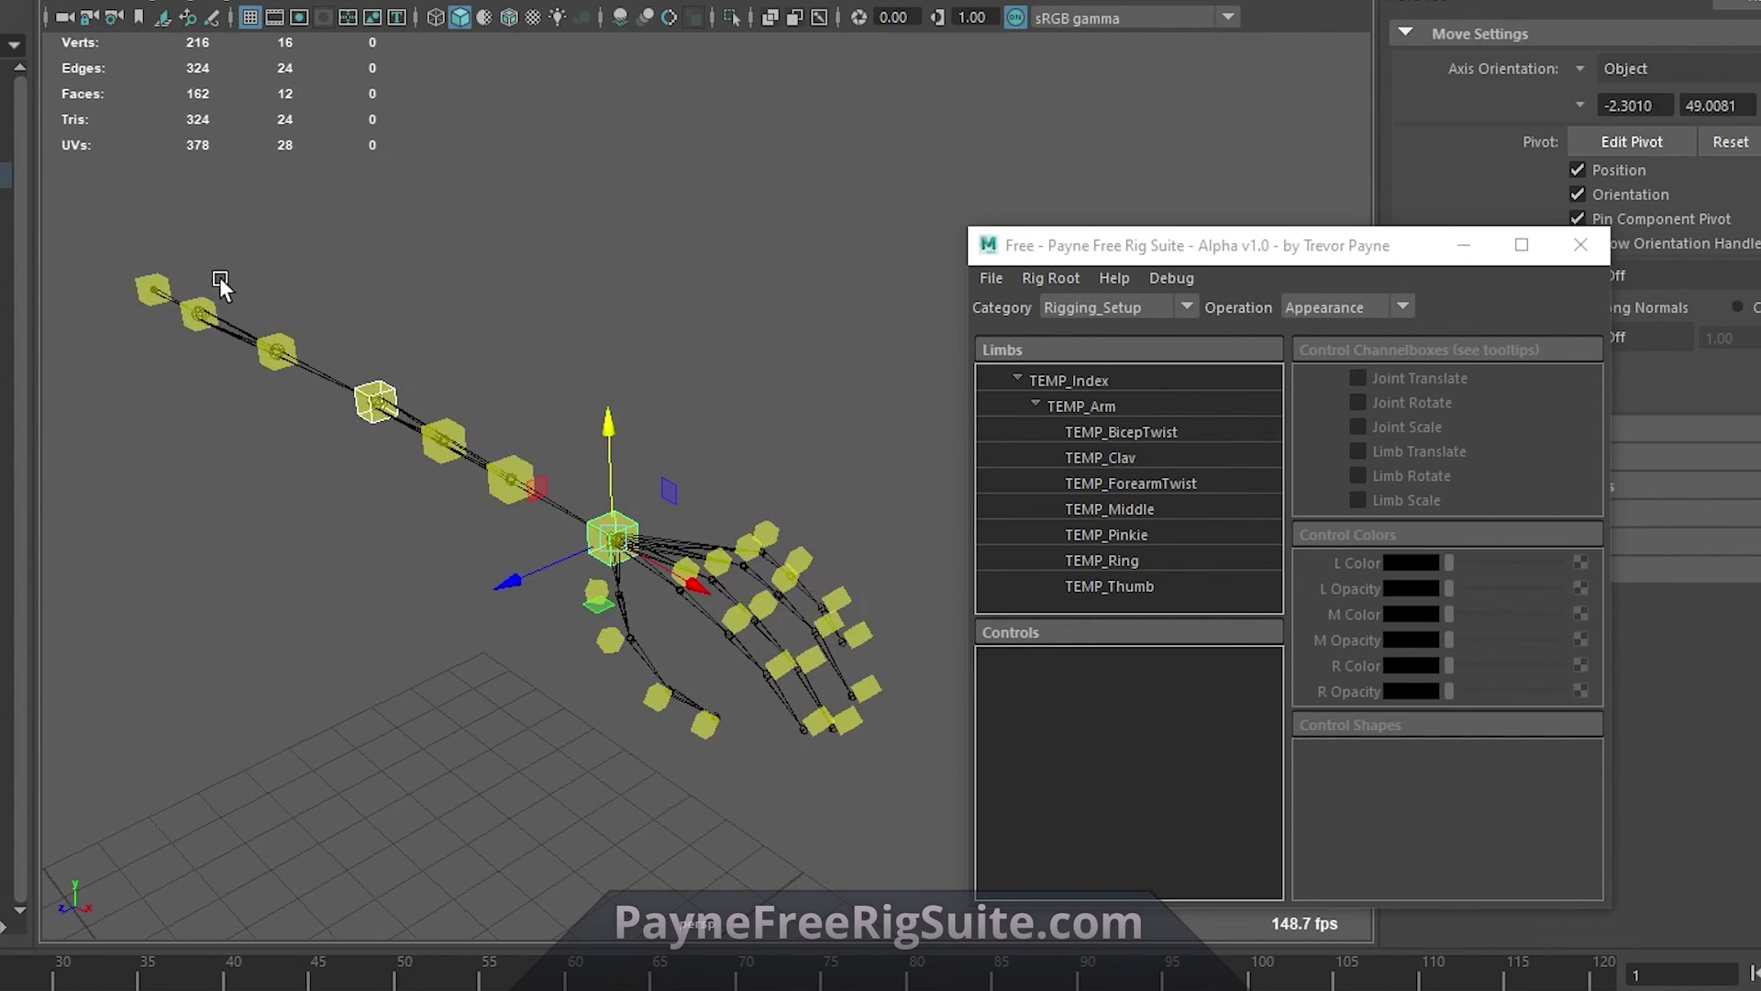
shift+click(195, 316)
key(r)
drag(178, 328, 226, 322)
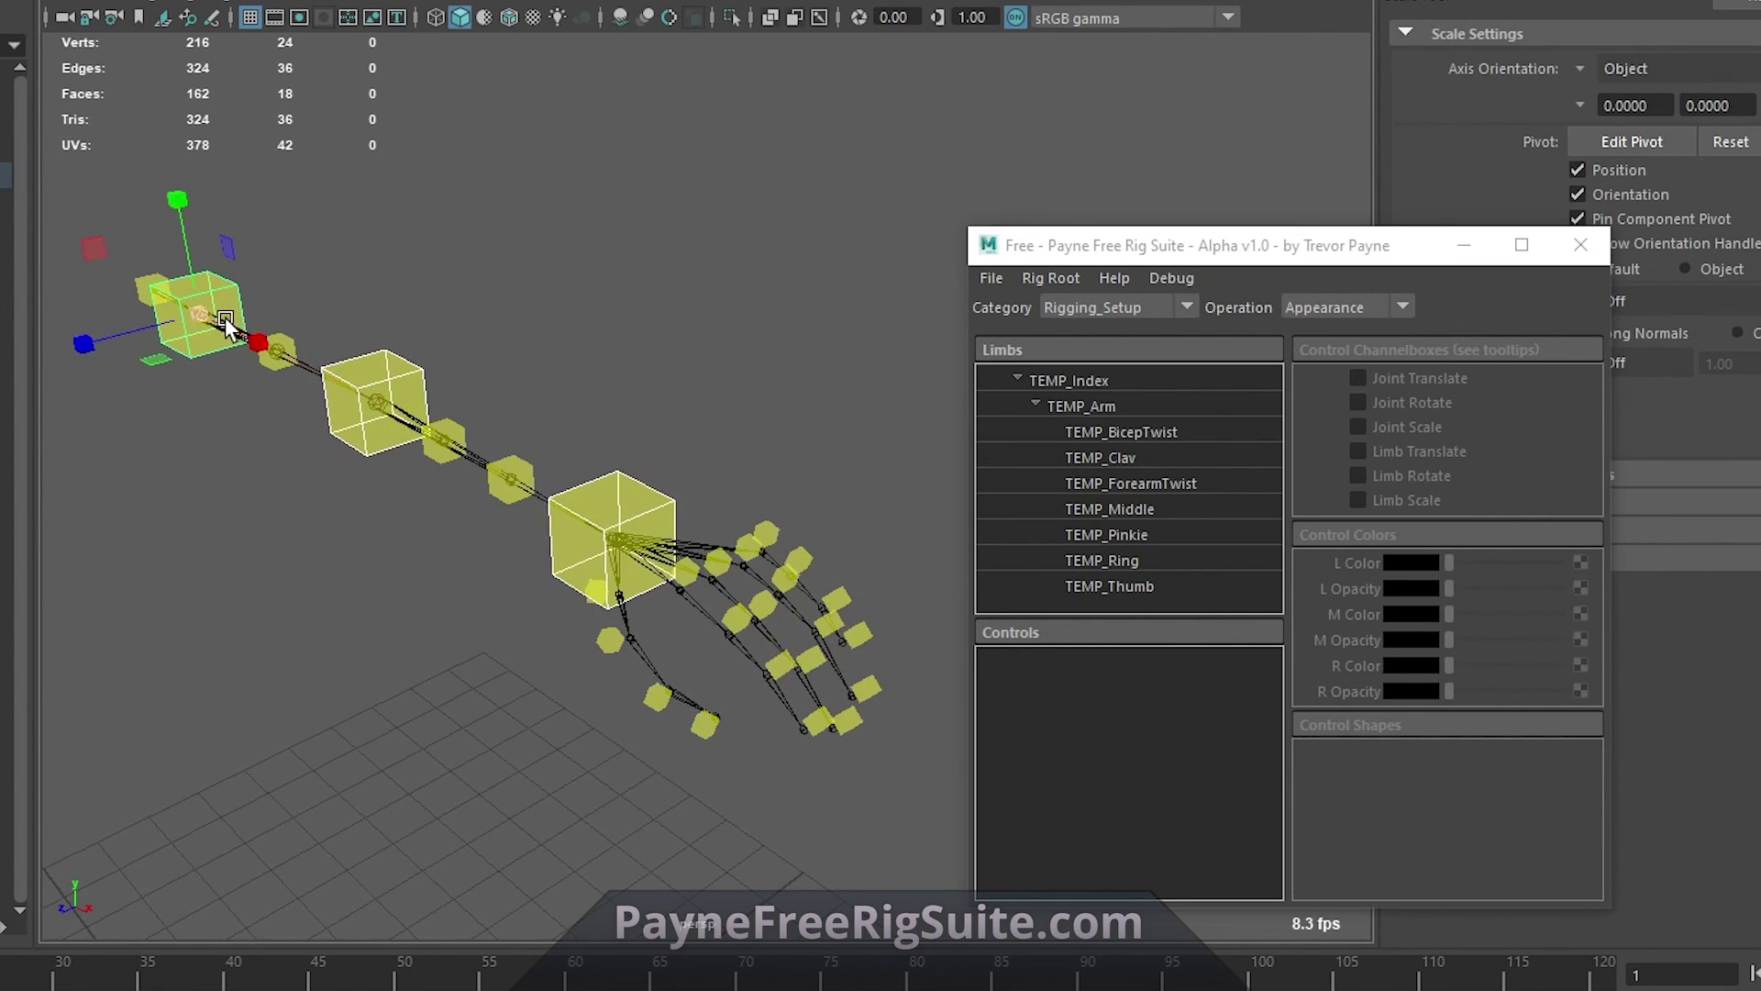
Step: Move the clavicle control outward, away from the shoulder end of the arm
click(150, 288)
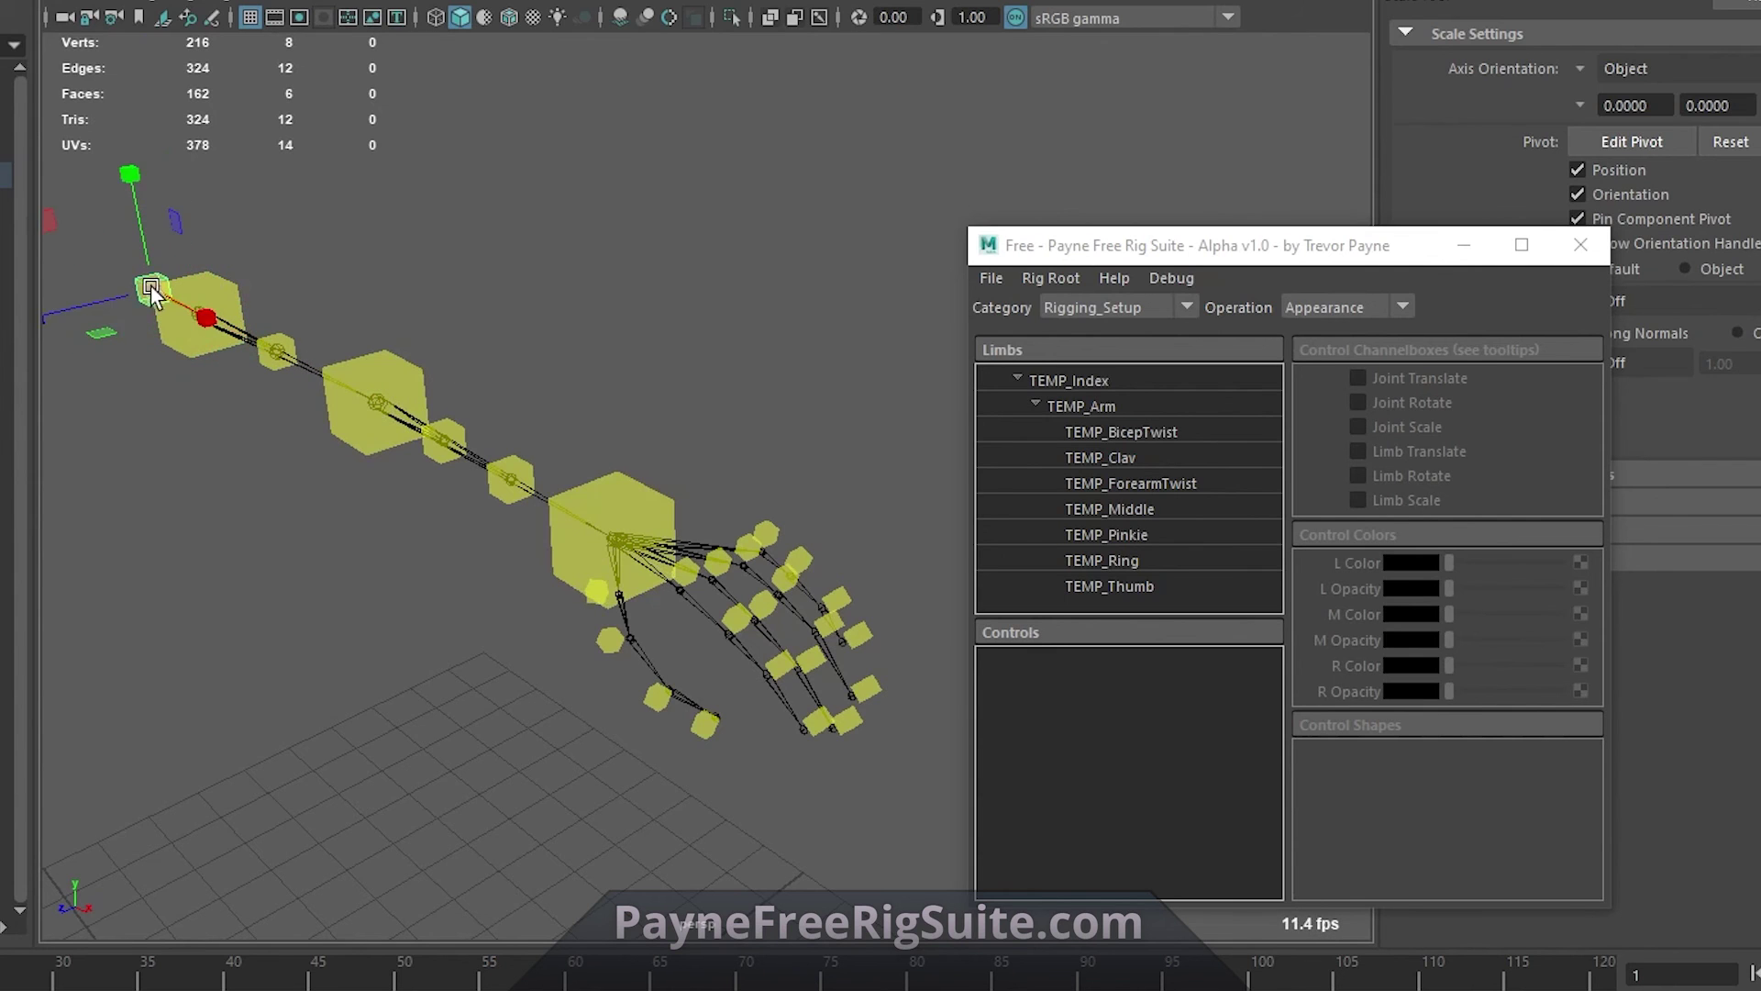
key(w)
drag(125, 299, 9, 325)
alt+right_drag(165, 317, 311, 283)
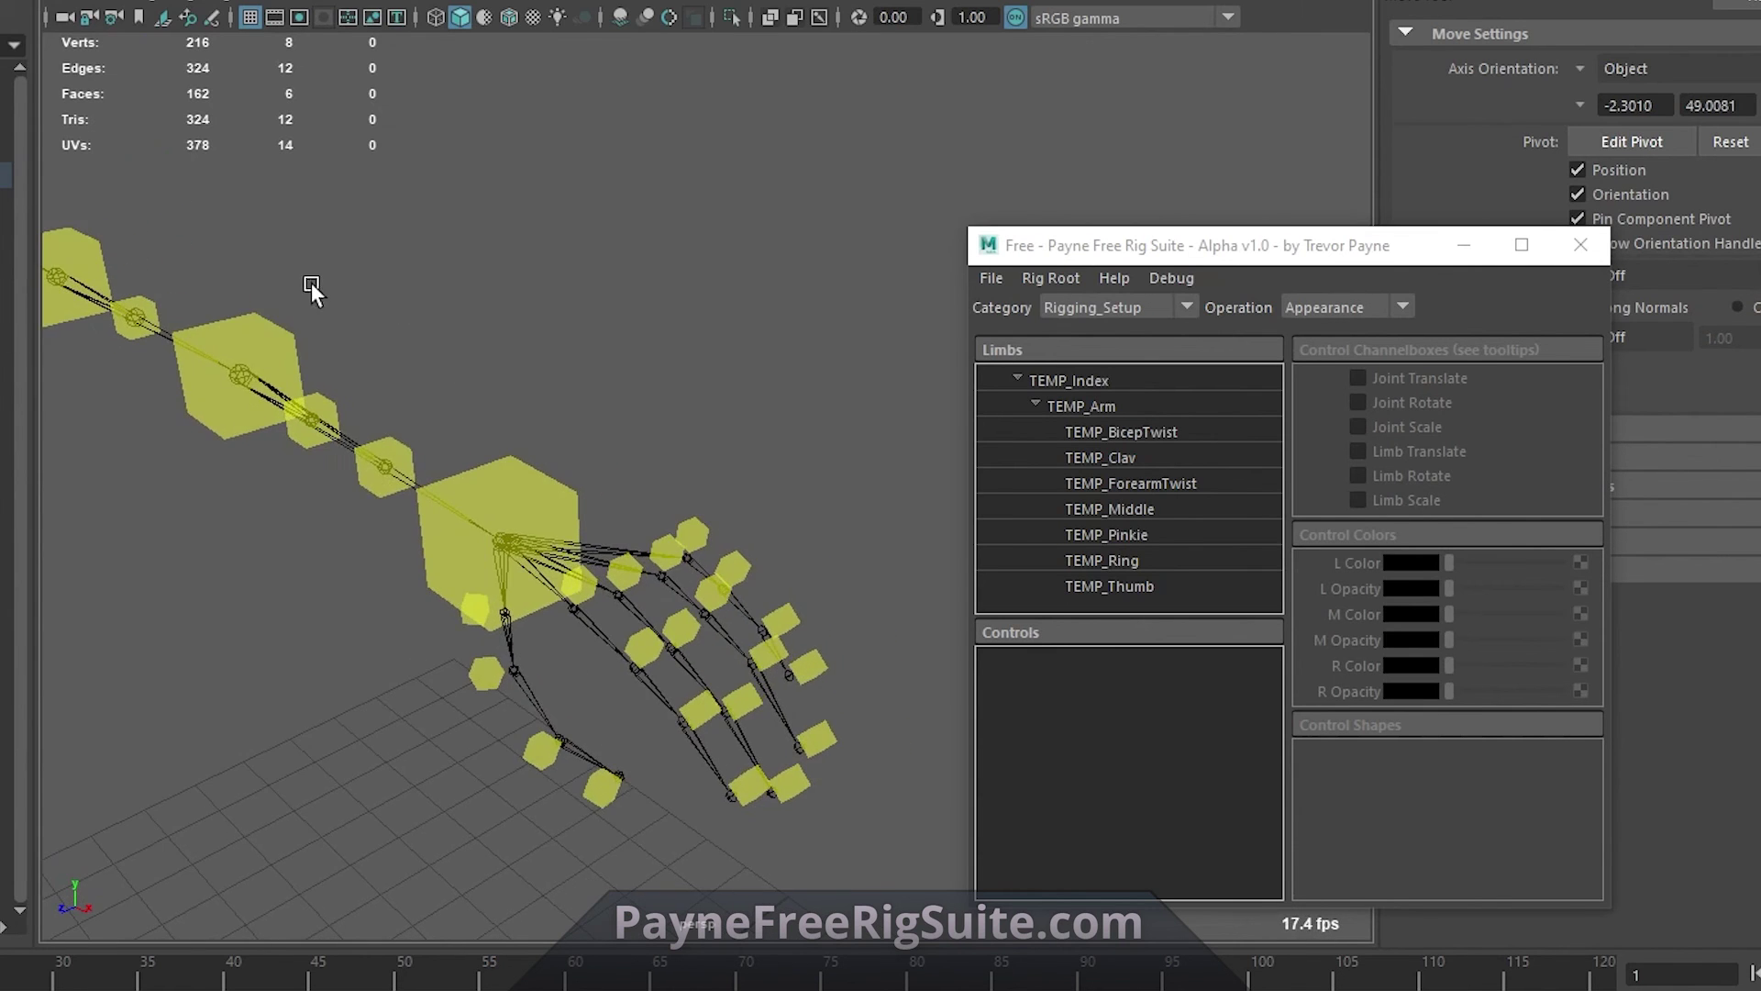
alt+drag(311, 283, 486, 494)
Step: Scale the bicep and forearm twist controls into wide, thin plates around the arm
drag(582, 323, 455, 464)
mouse_move(216, 393)
shift+mouse_down()
mouse_move(294, 388)
mouse_move(248, 393)
shift+mouse_up()
key(r)
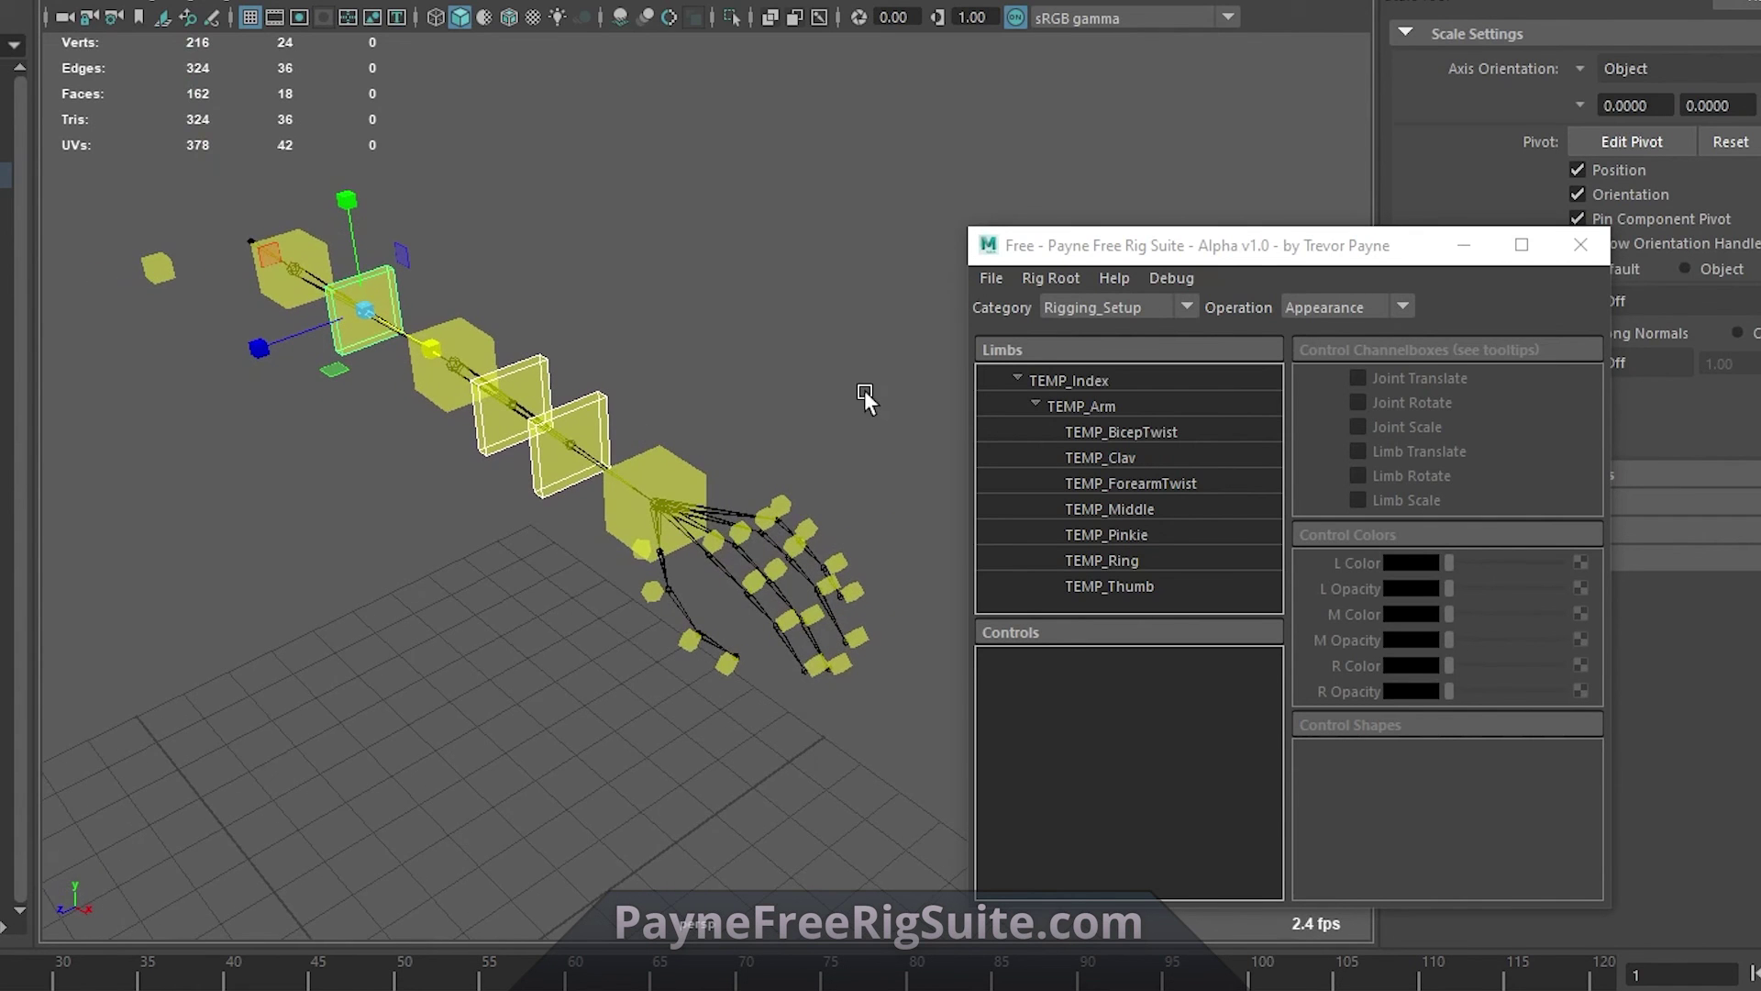
Step: Show TEMP_Arm's appearance settings and select its elbow control, Elbow_Joint_M_CTR1
click(1185, 402)
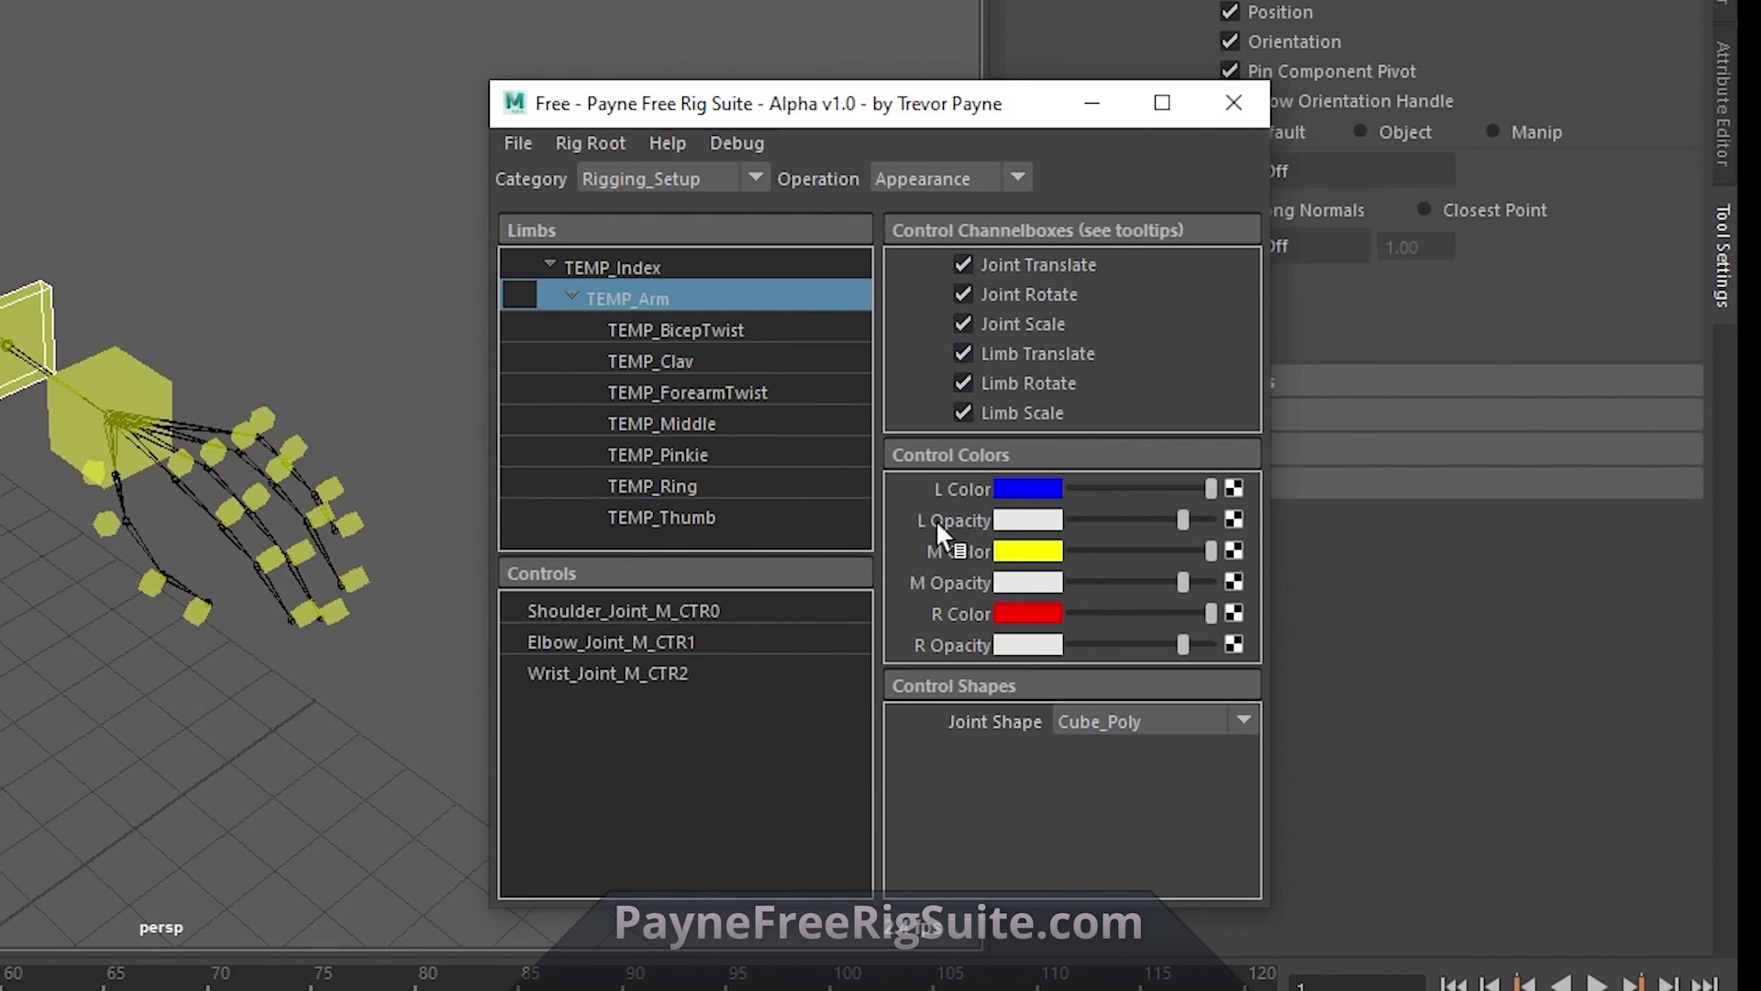
click(706, 641)
click(692, 674)
click(695, 612)
click(697, 677)
click(700, 644)
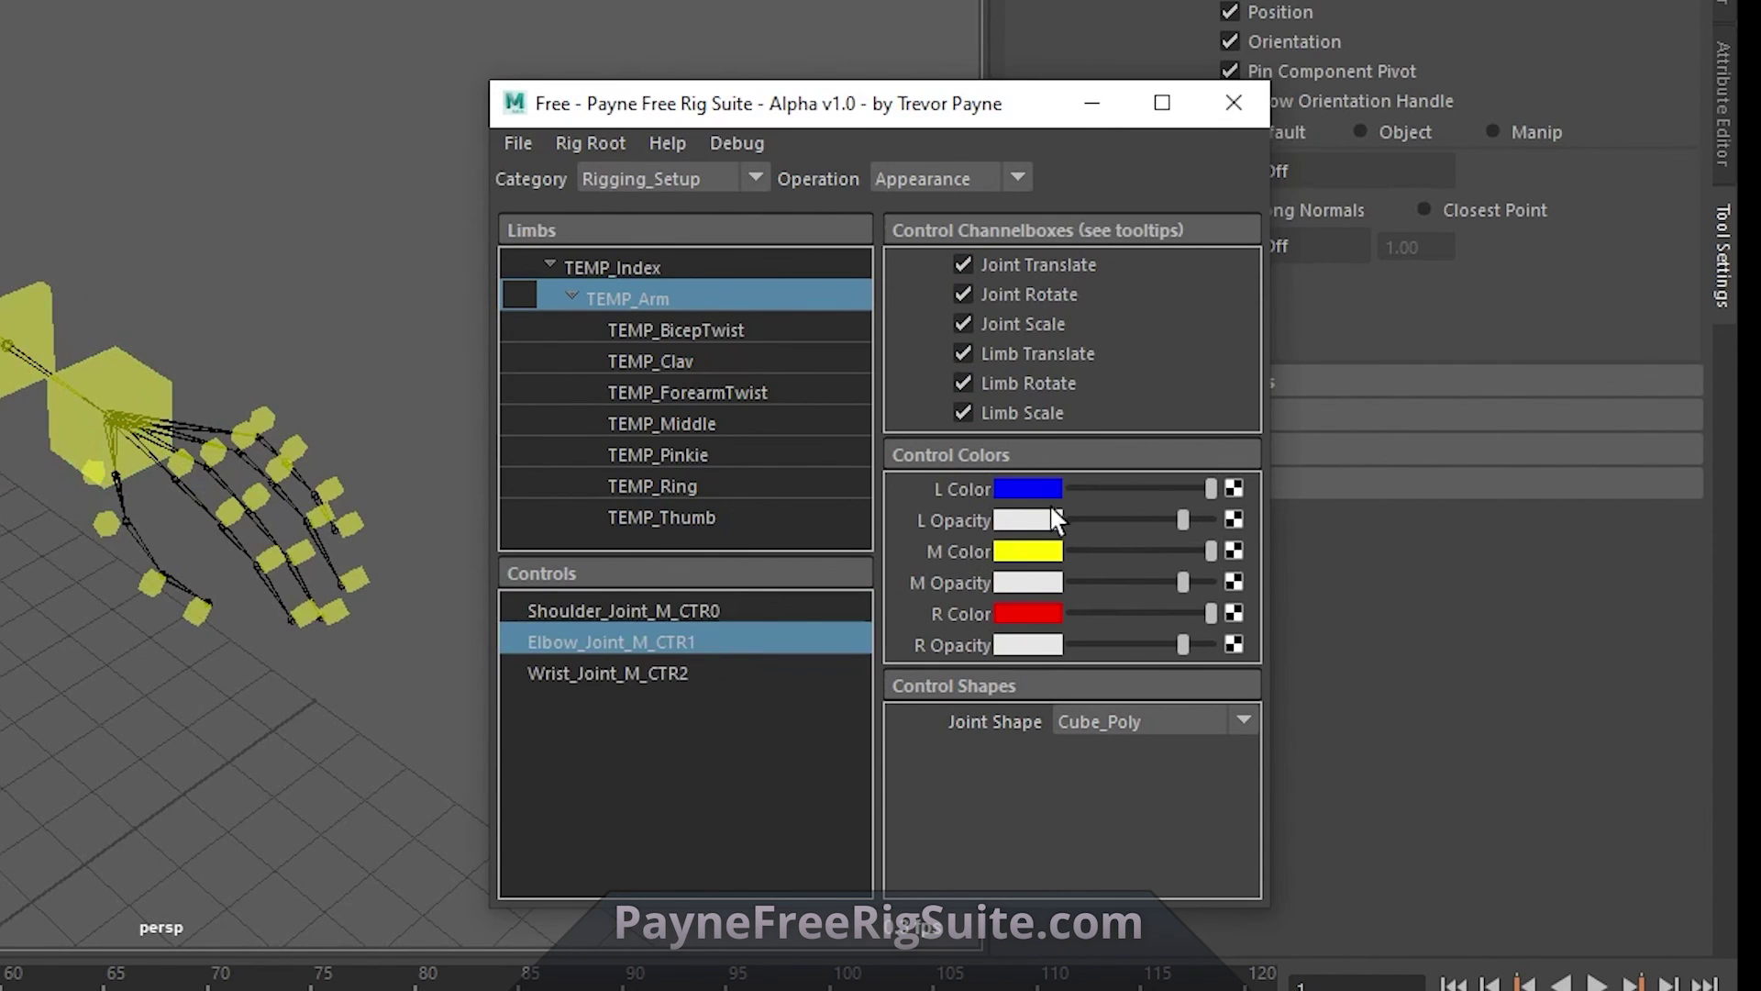
Step: Set the M Color of the controls to lime green and adjust M Opacity to make them more transparent
click(1030, 551)
drag(1202, 536, 1246, 491)
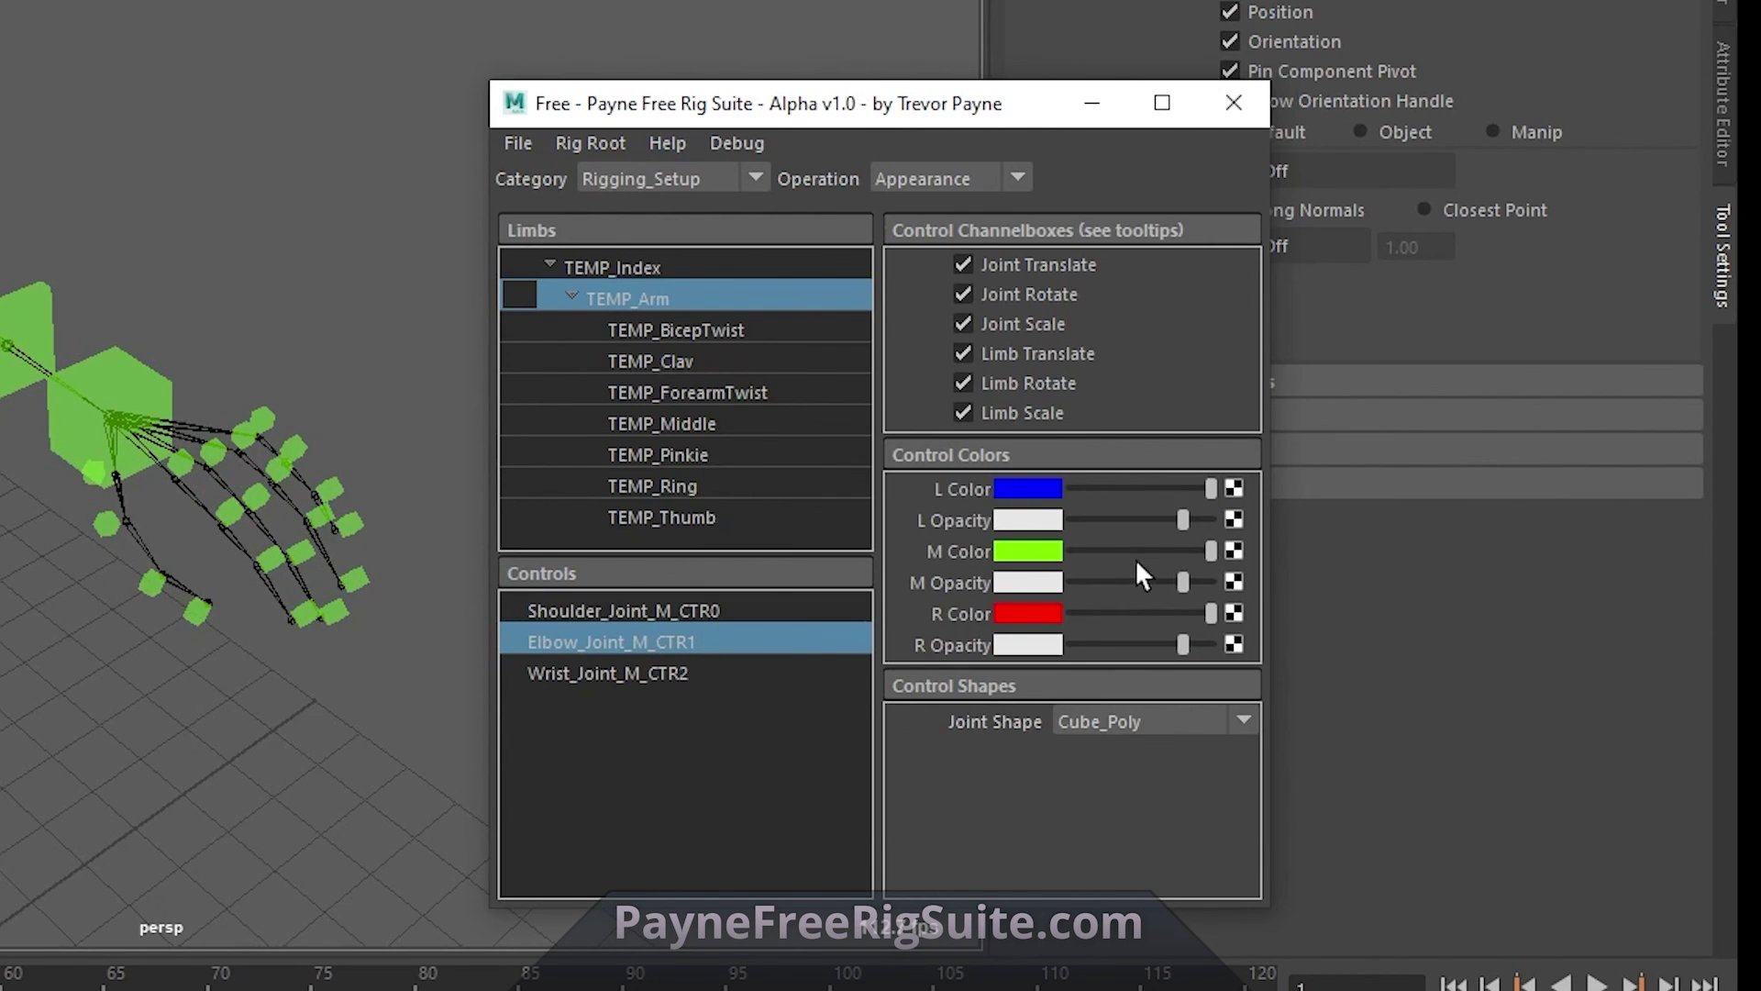
drag(1182, 585, 1190, 582)
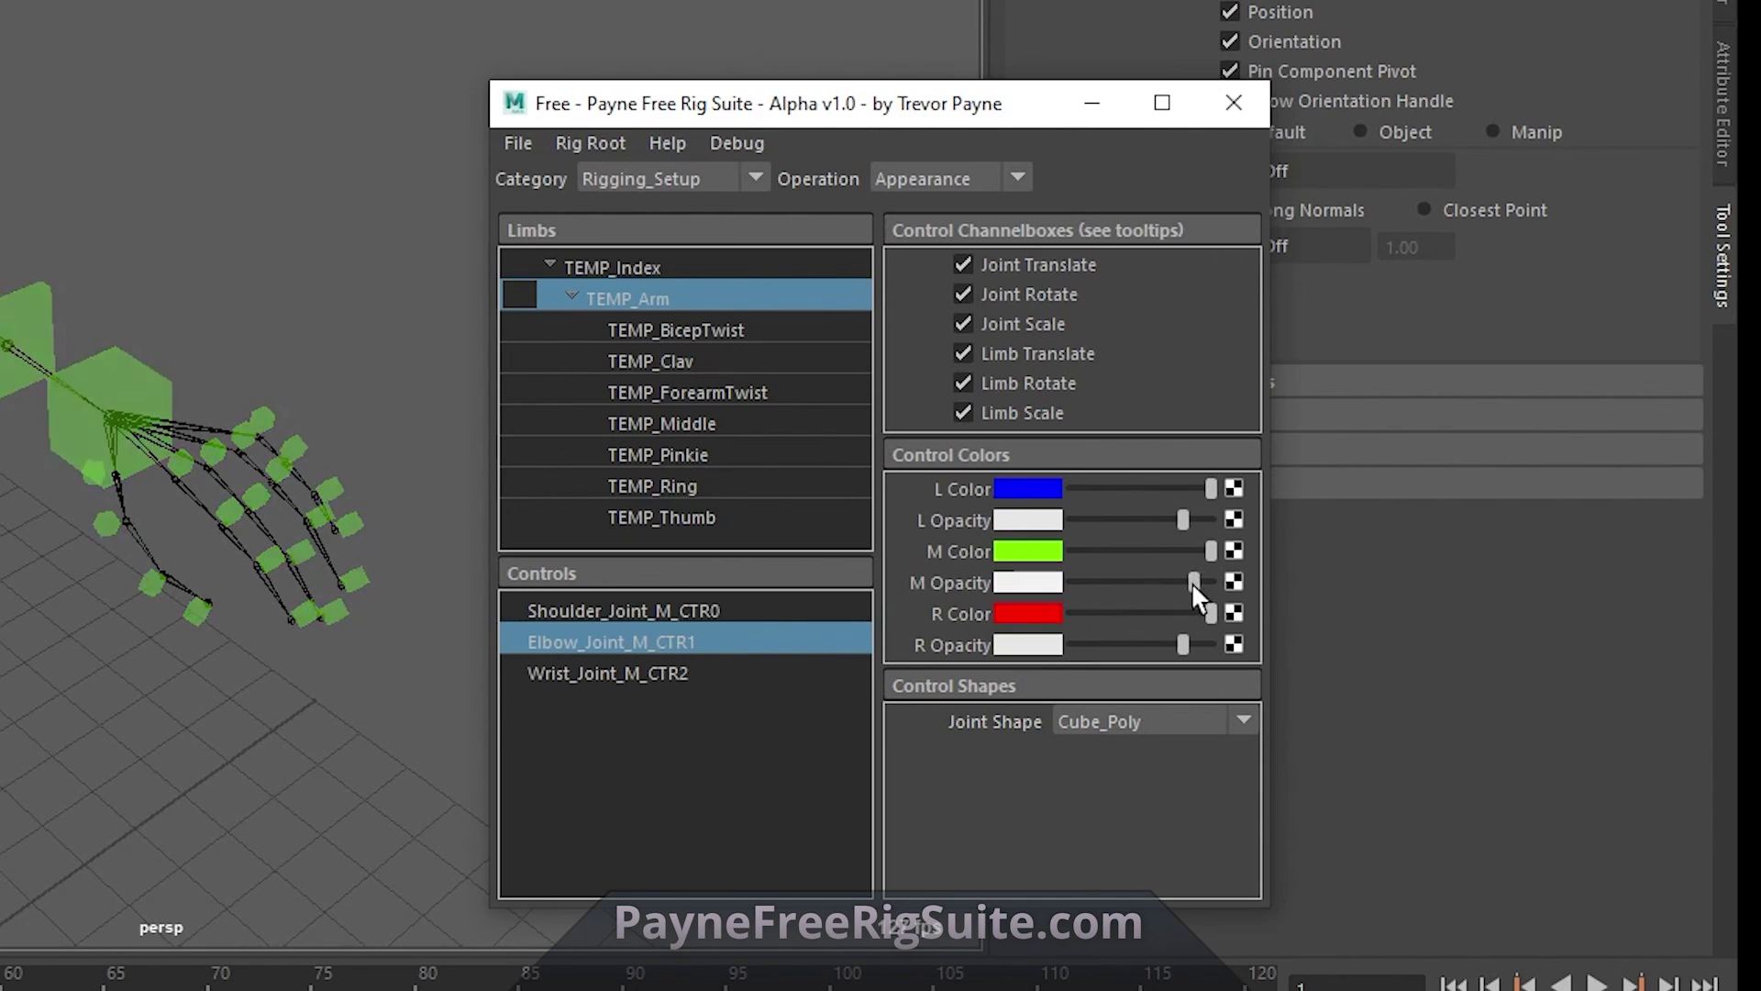
Step: Set the joint shape of the controls to Sphere_Poly
click(1079, 721)
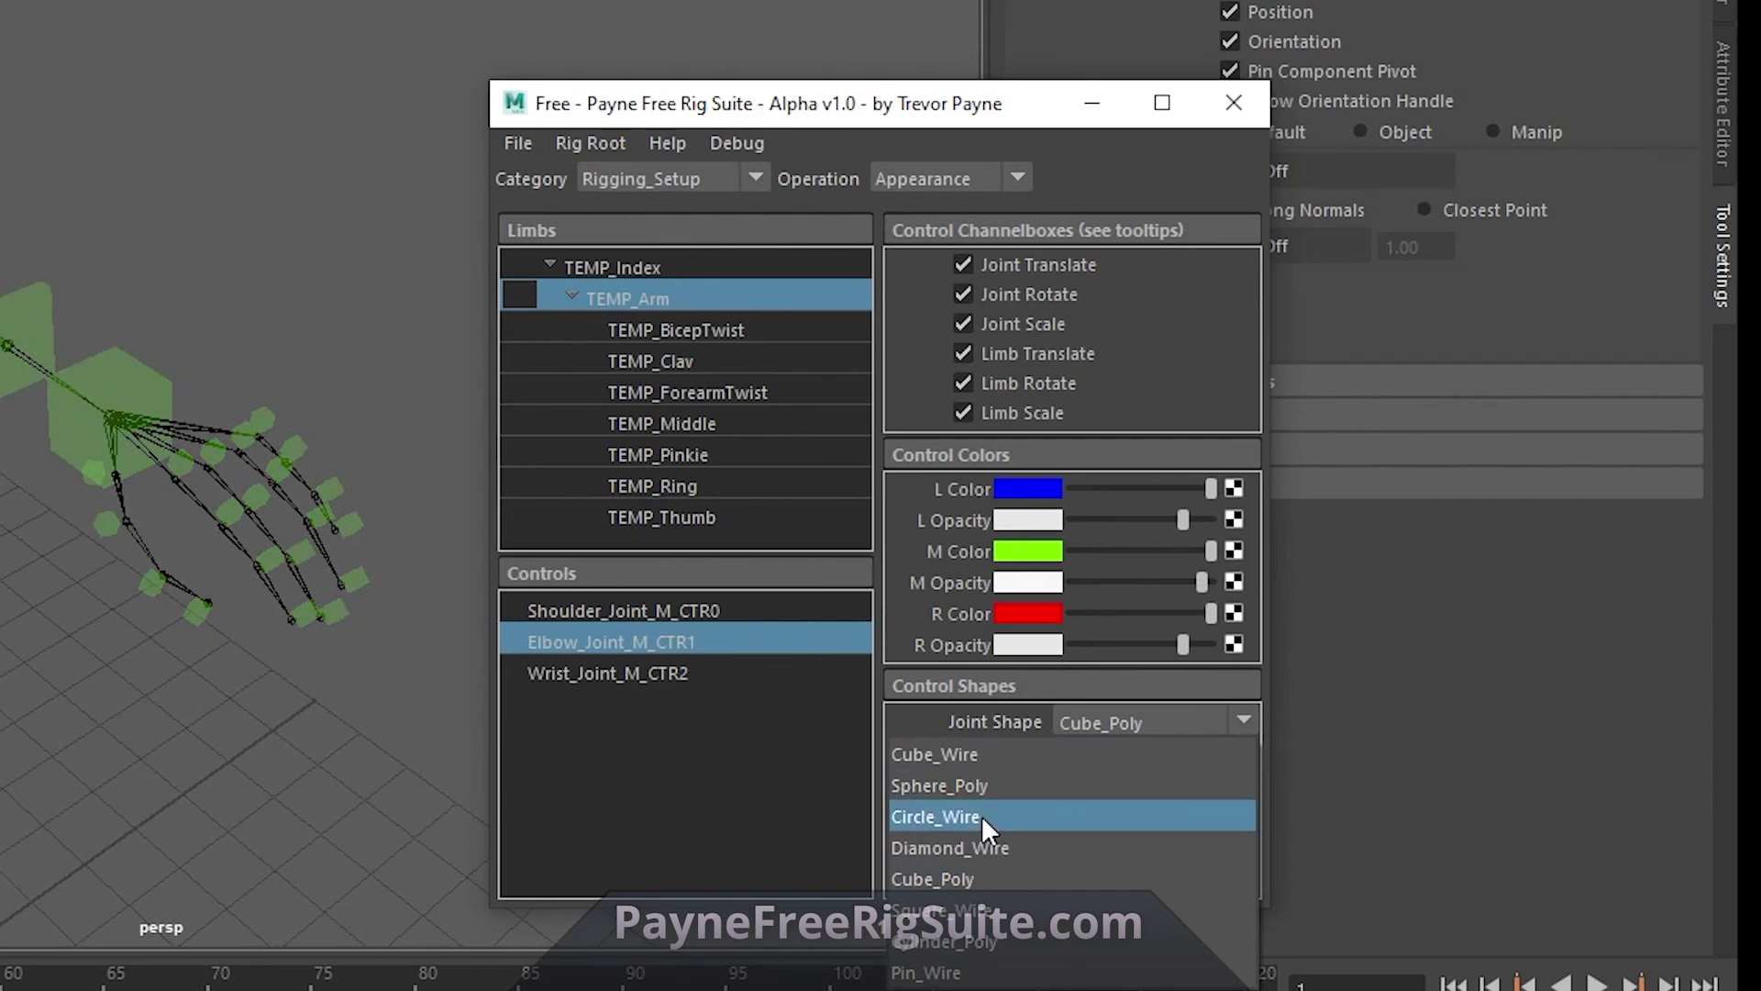
click(972, 879)
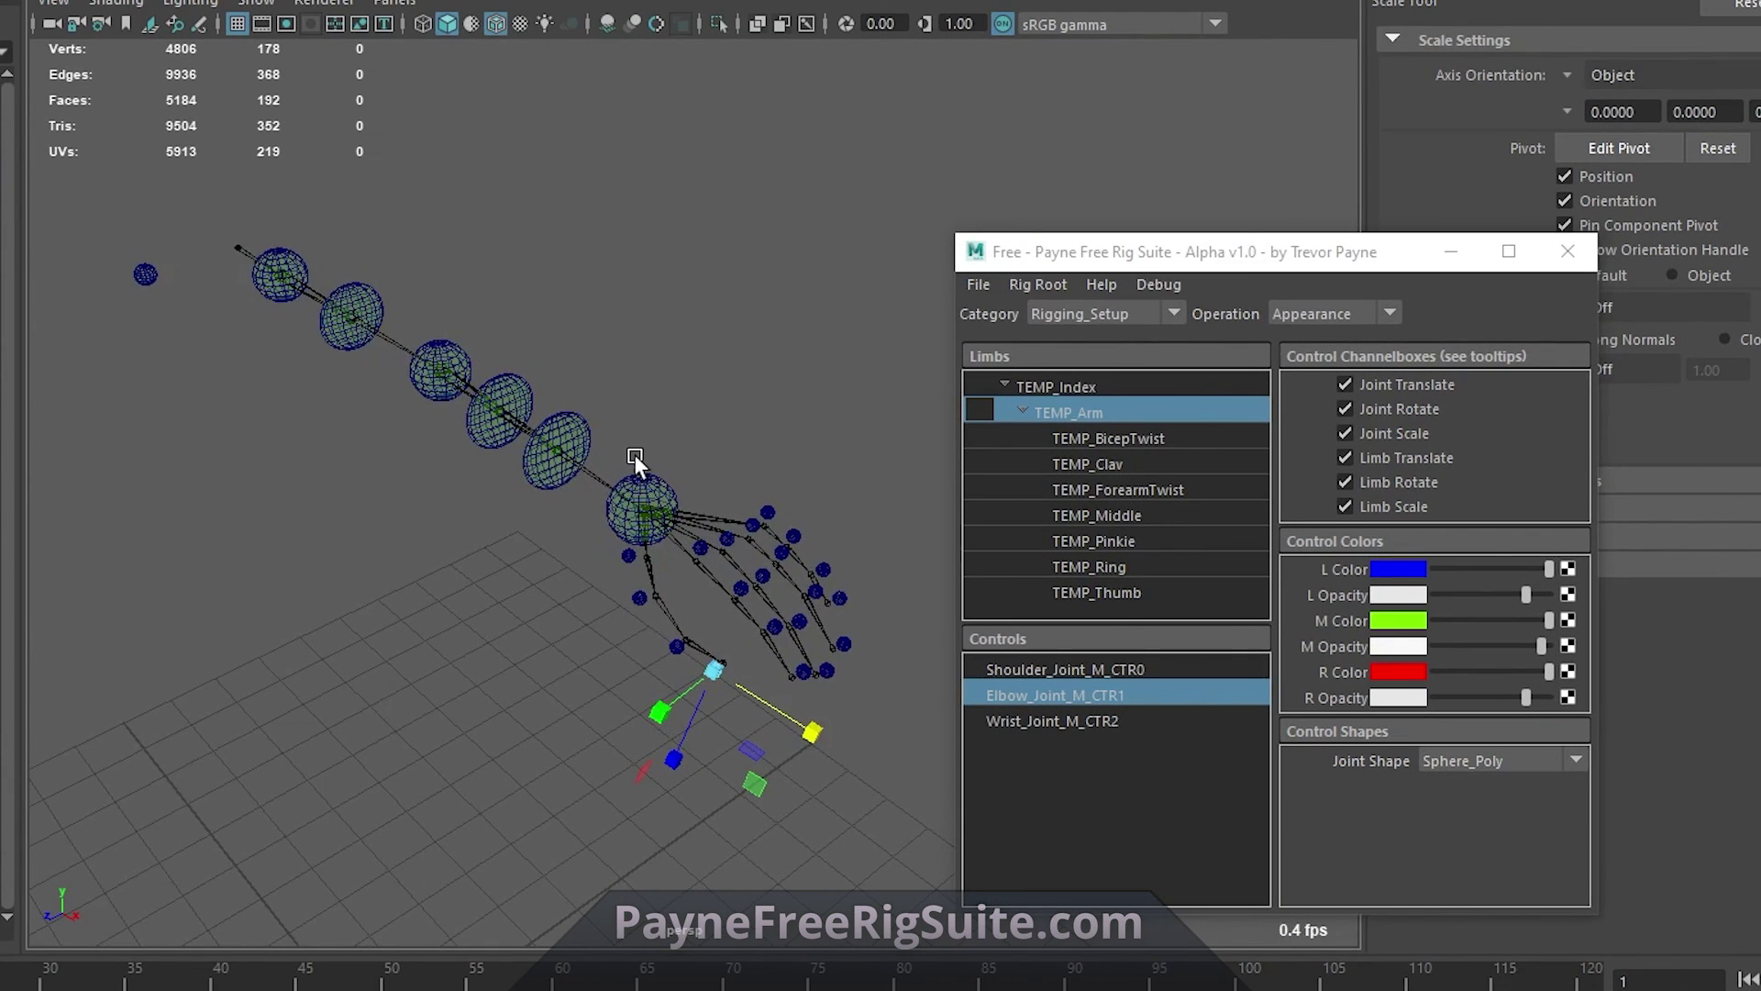
mouse_move(602, 409)
alt+mouse_down()
mouse_move(527, 433)
mouse_move(415, 428)
mouse_move(619, 389)
alt+mouse_up()
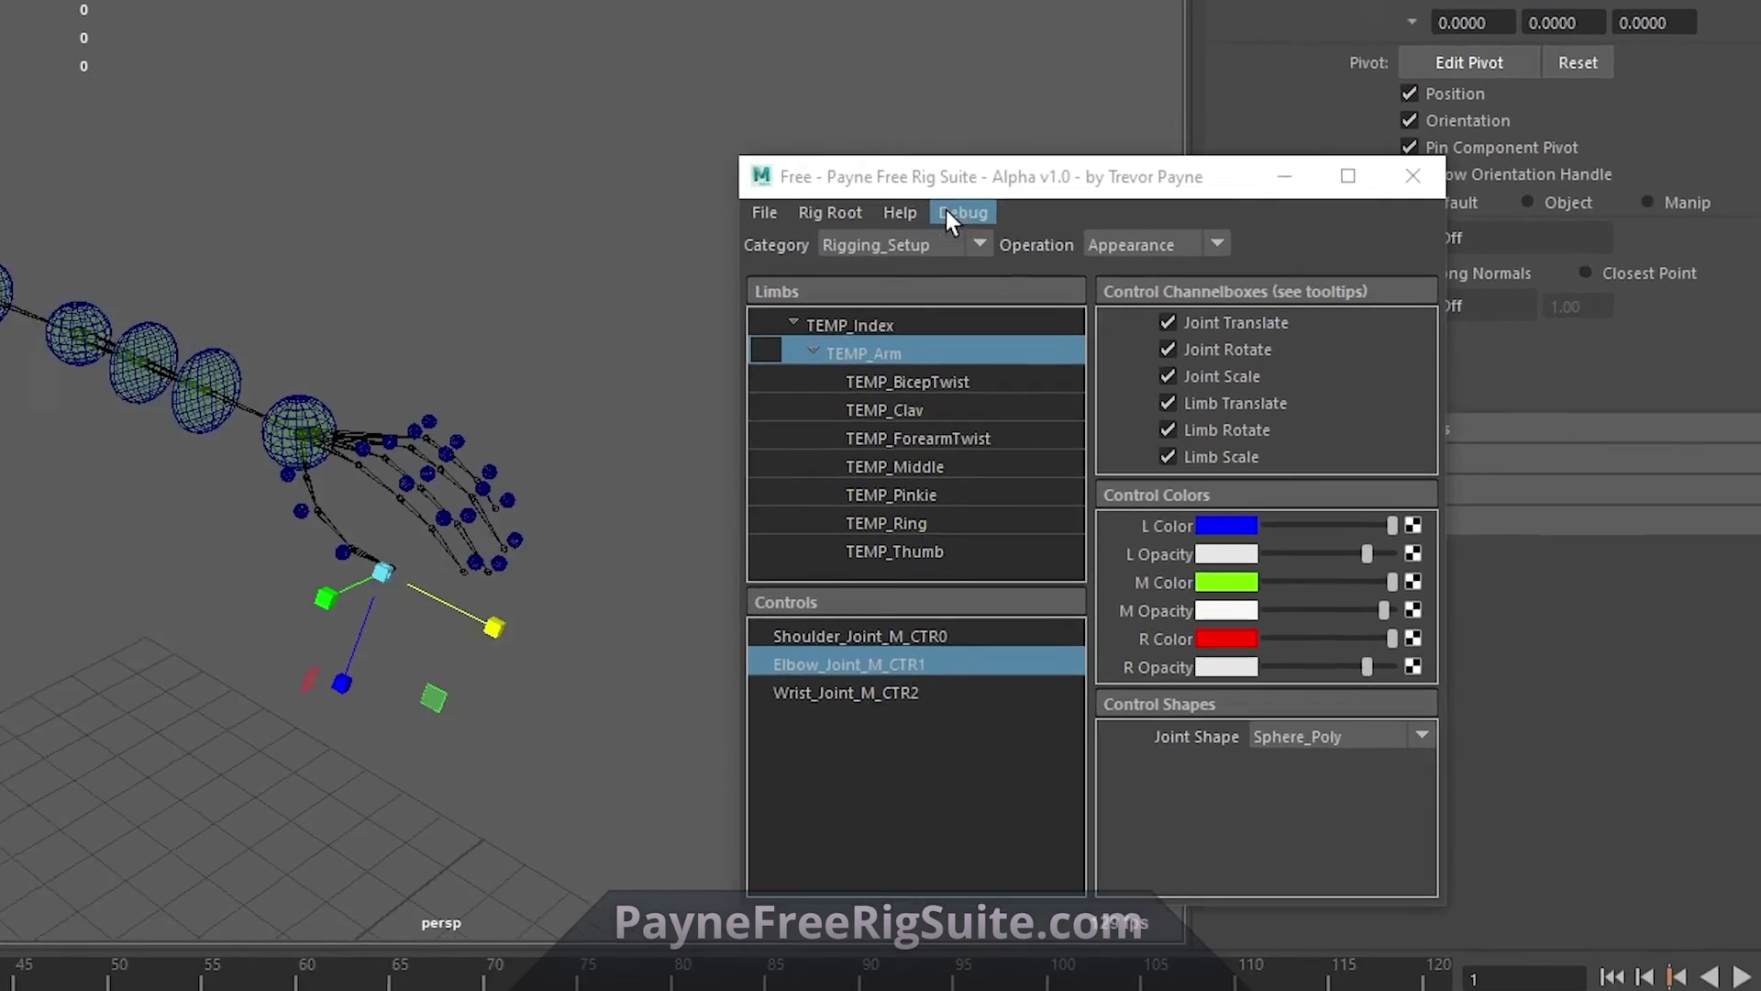
click(1101, 285)
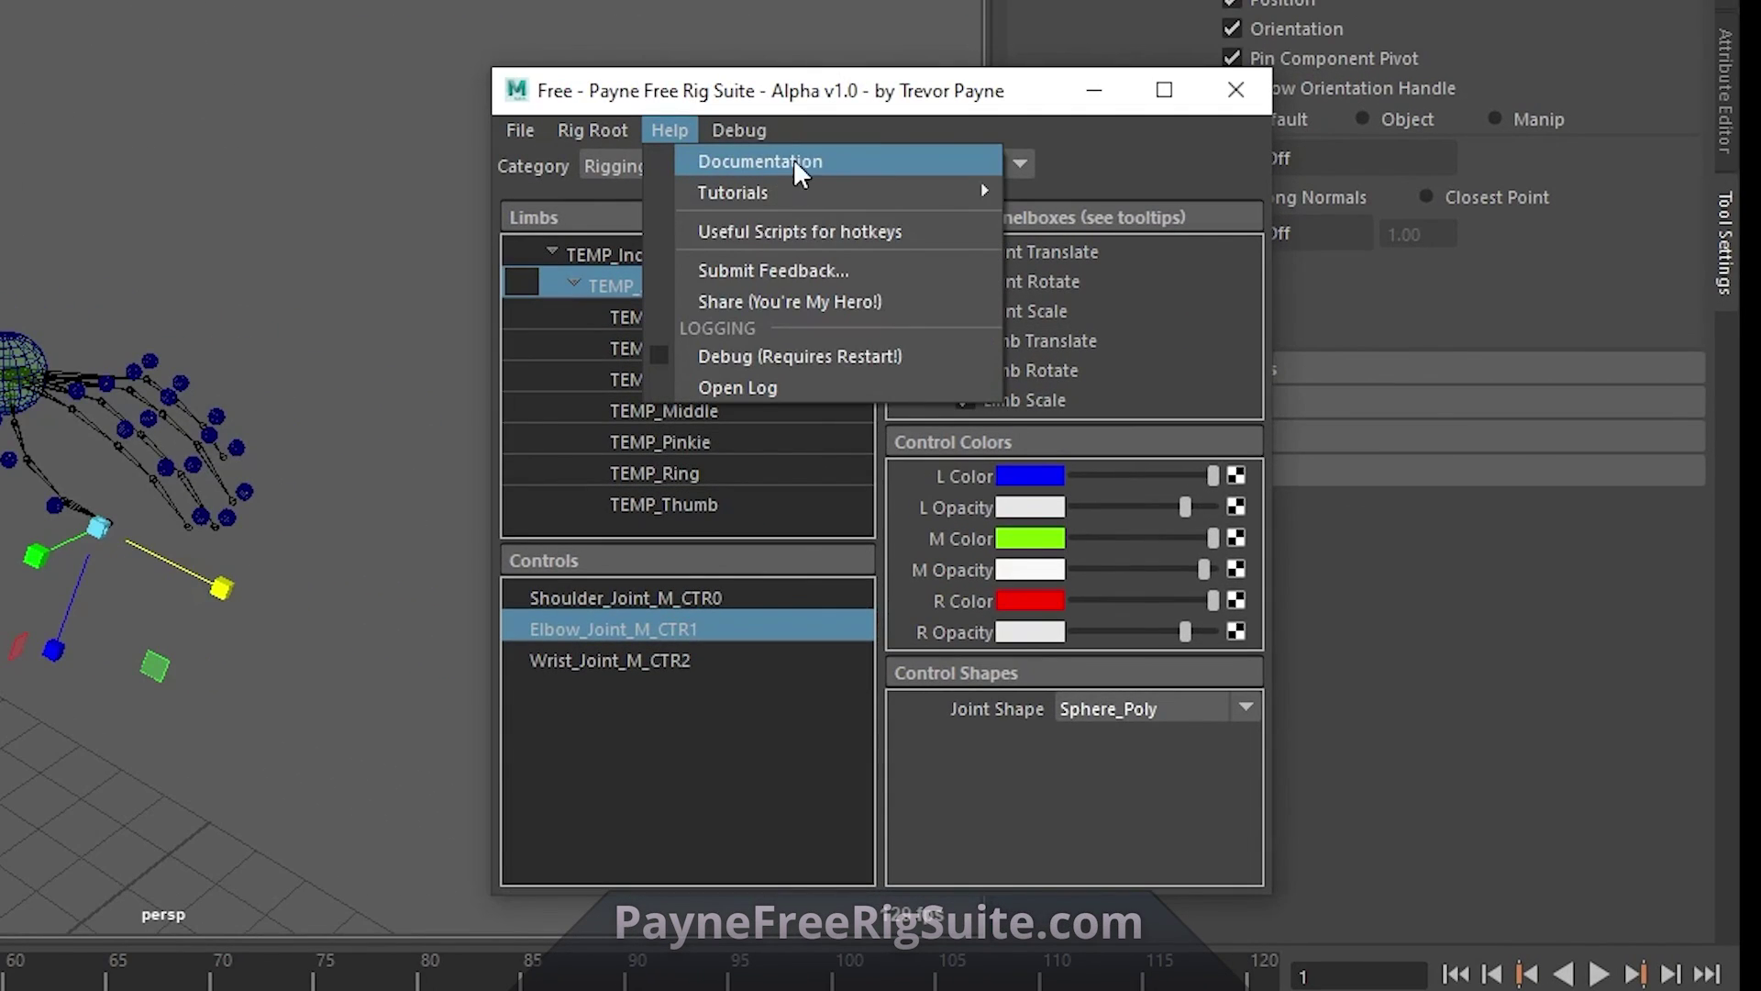
click(835, 162)
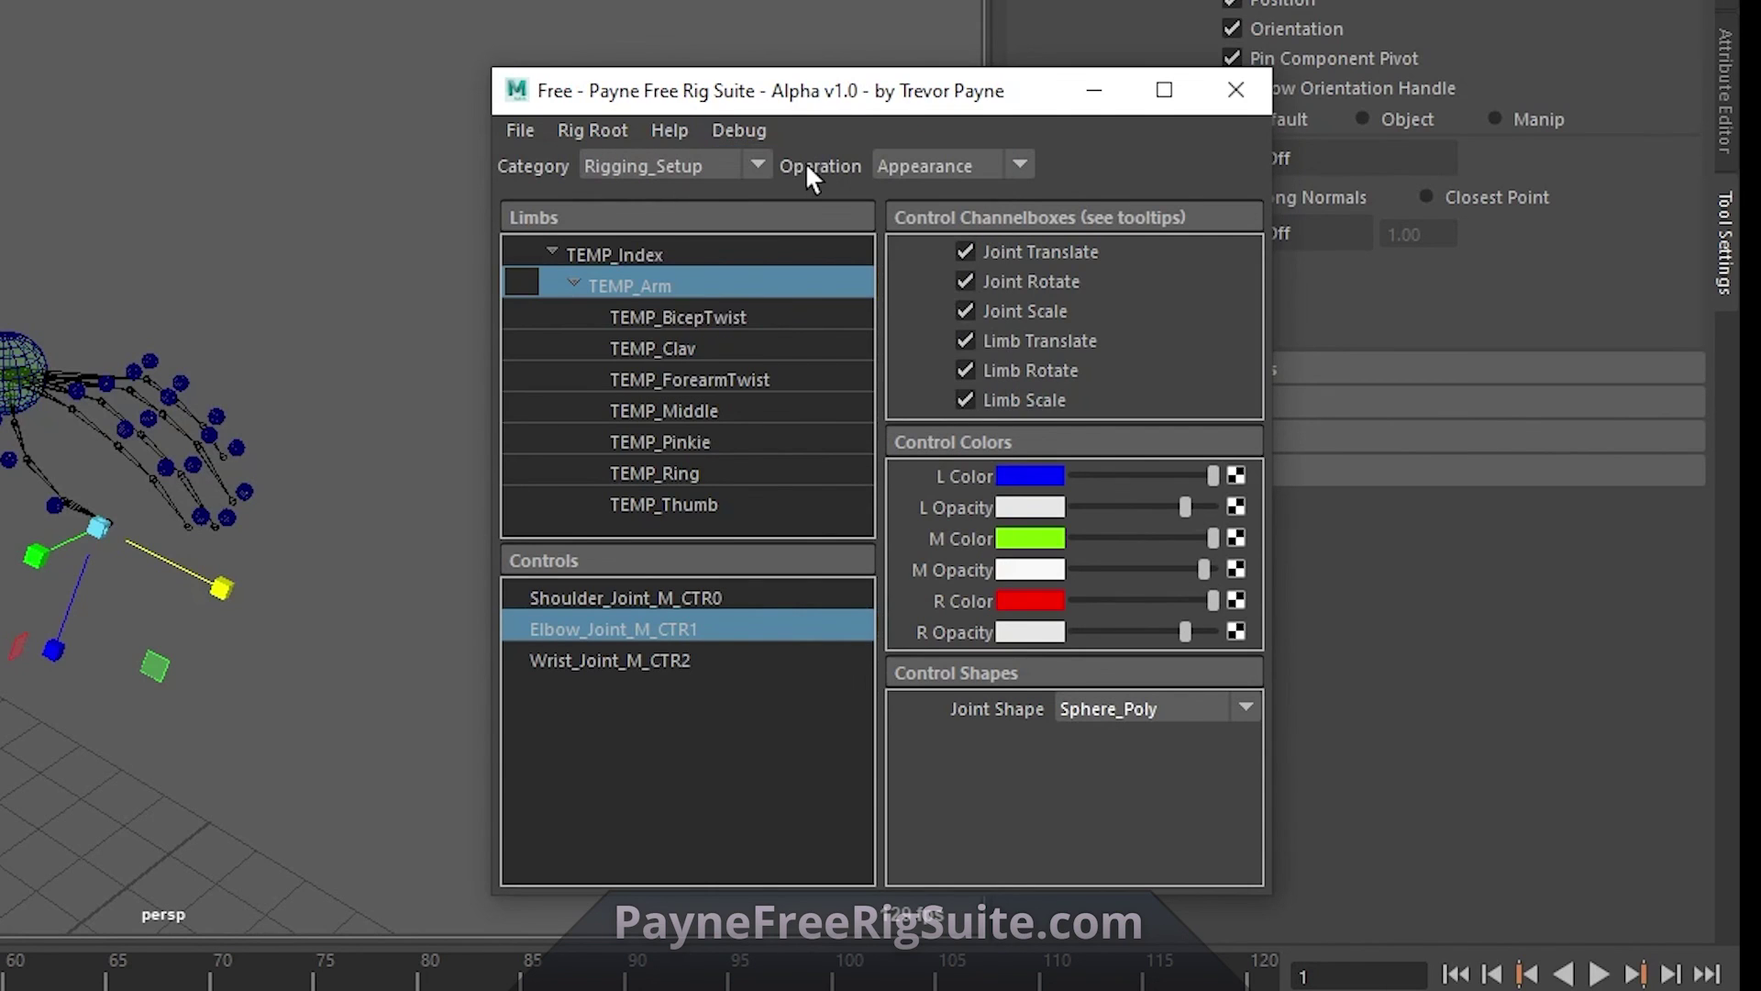
Step: Switch to the Skinning_Setup category and its Mesh Setup operation
click(735, 162)
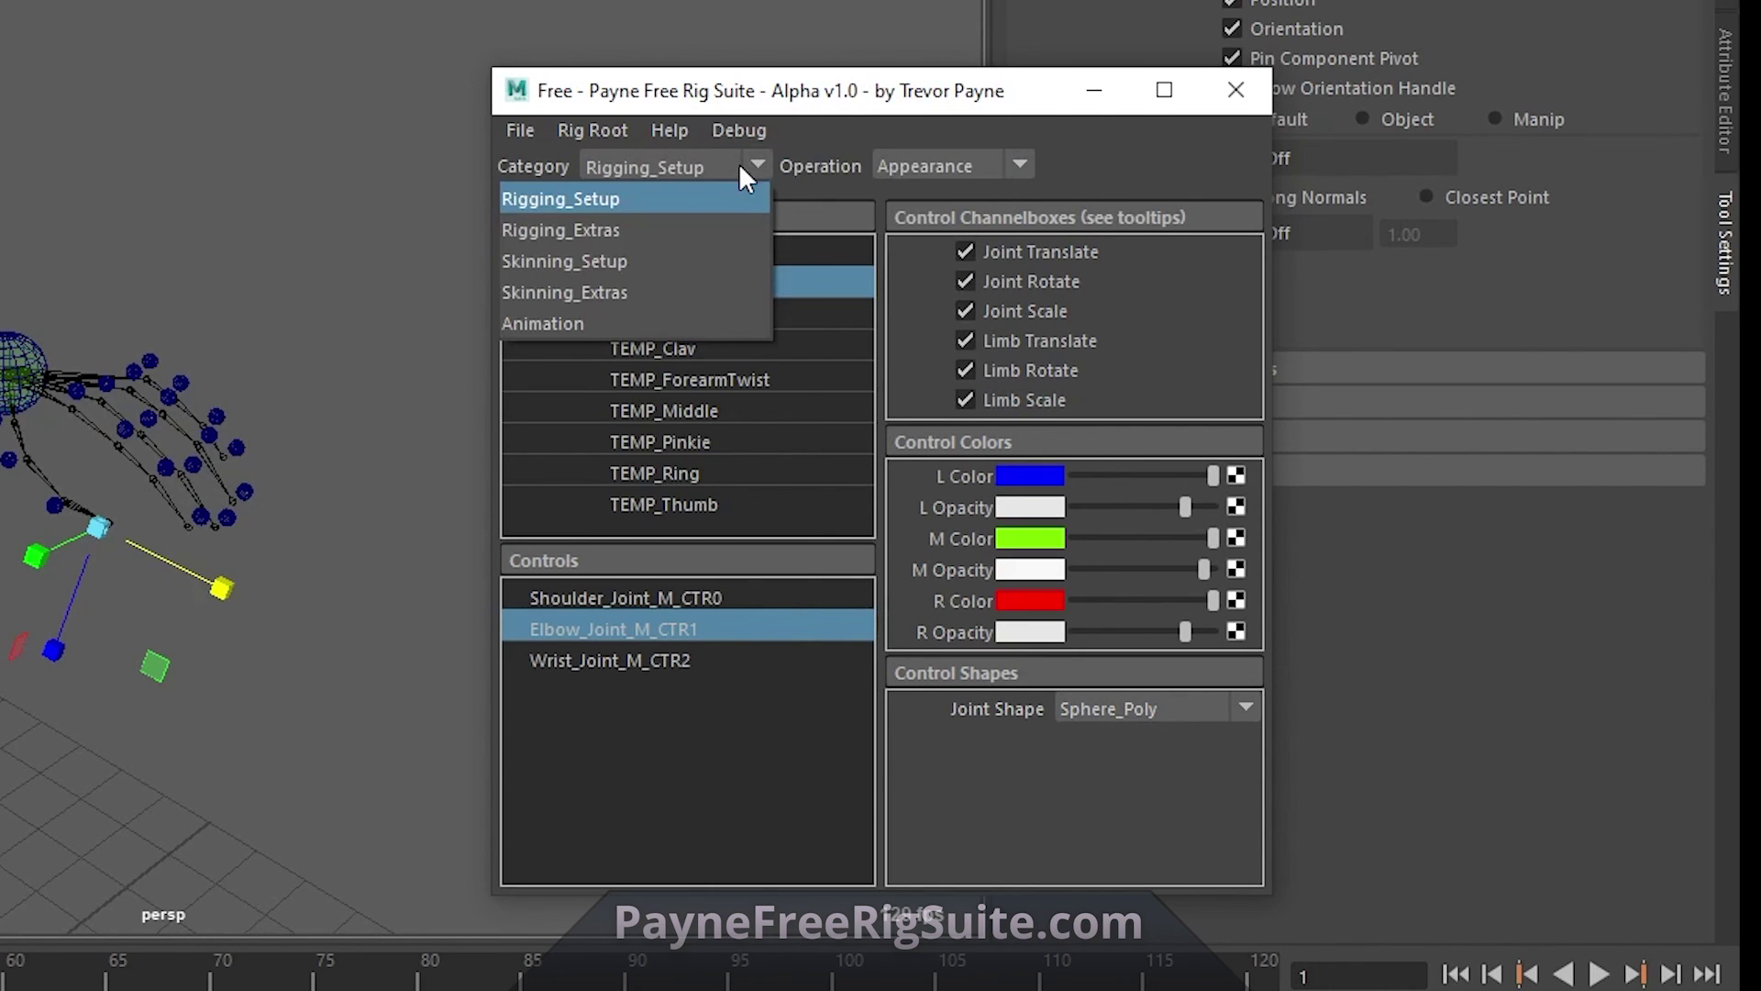
click(685, 261)
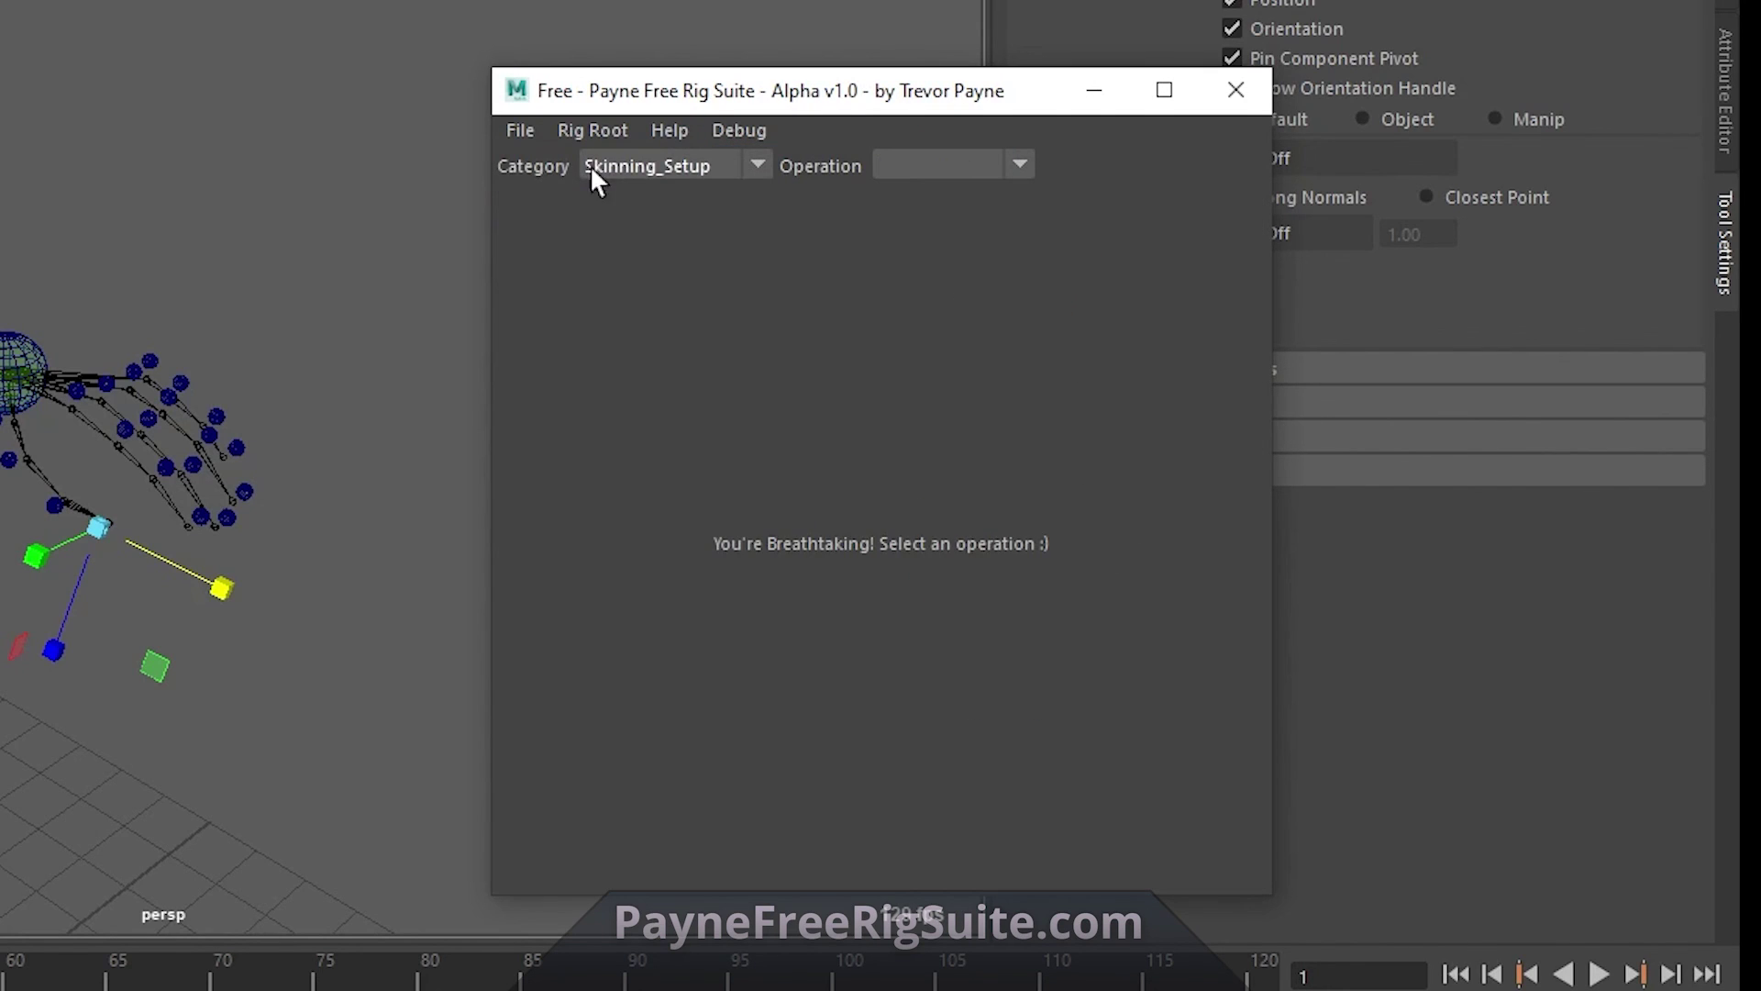
click(964, 175)
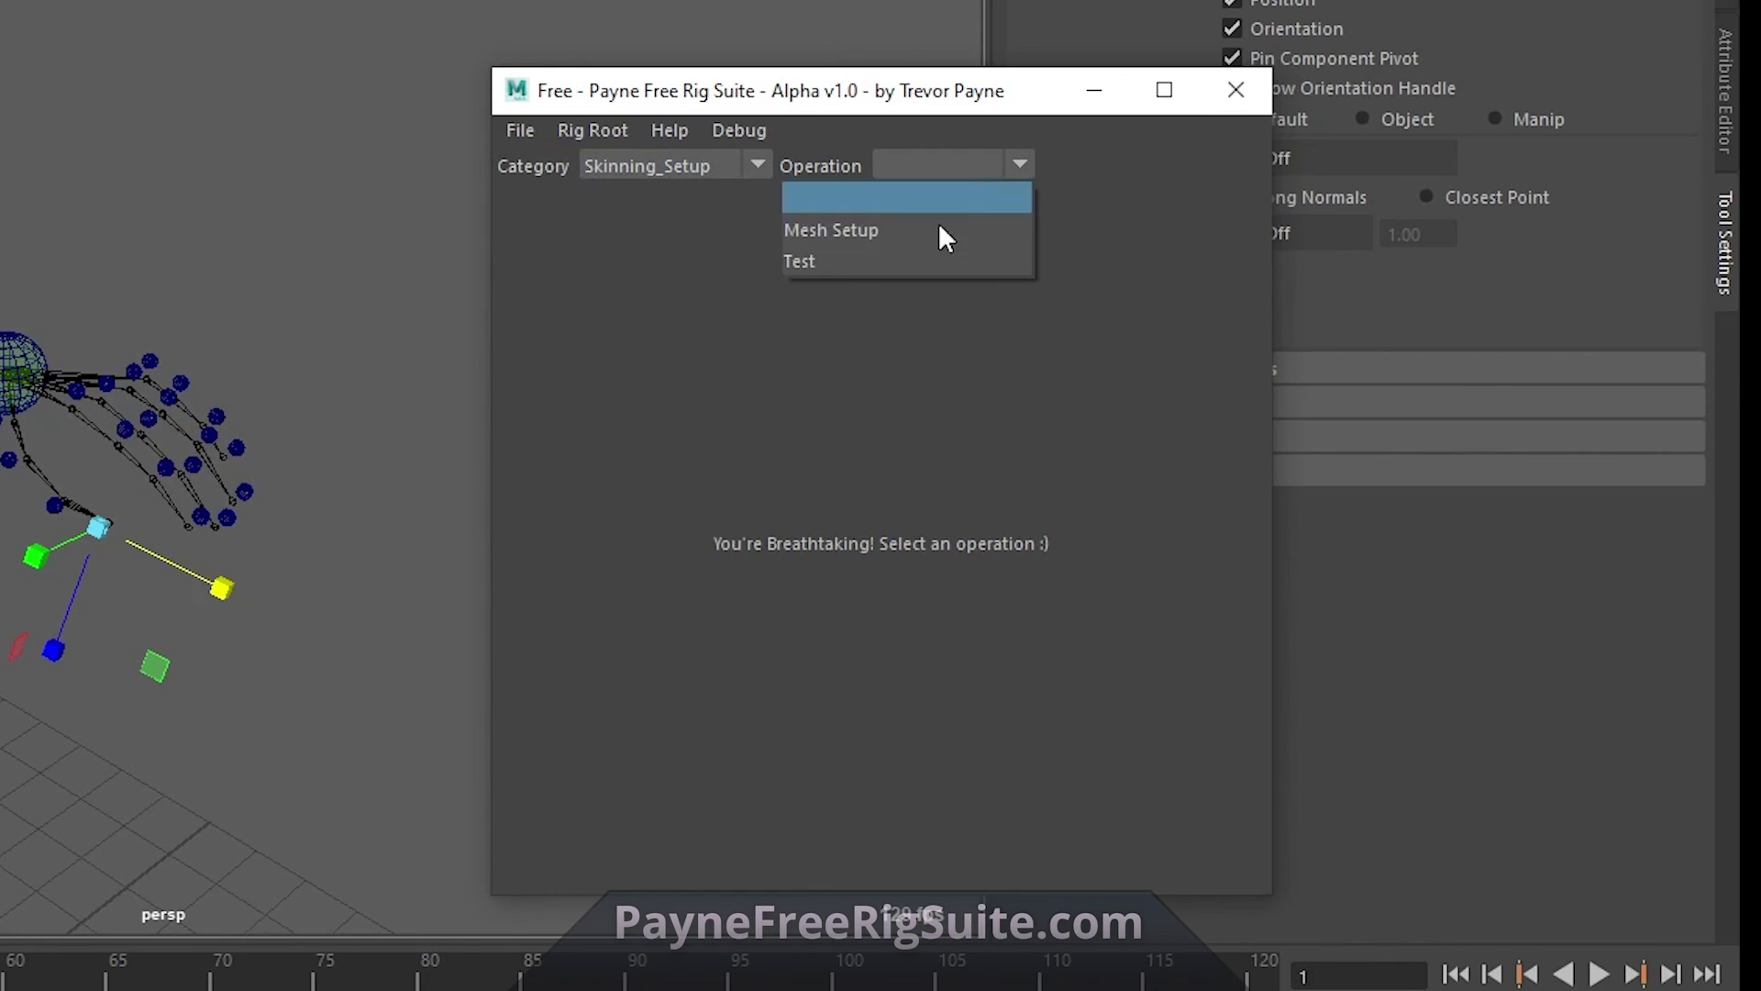
click(879, 229)
Step: Examine the commands offered for the Available Meshes and Skinned Meshes lists
right_click(591, 261)
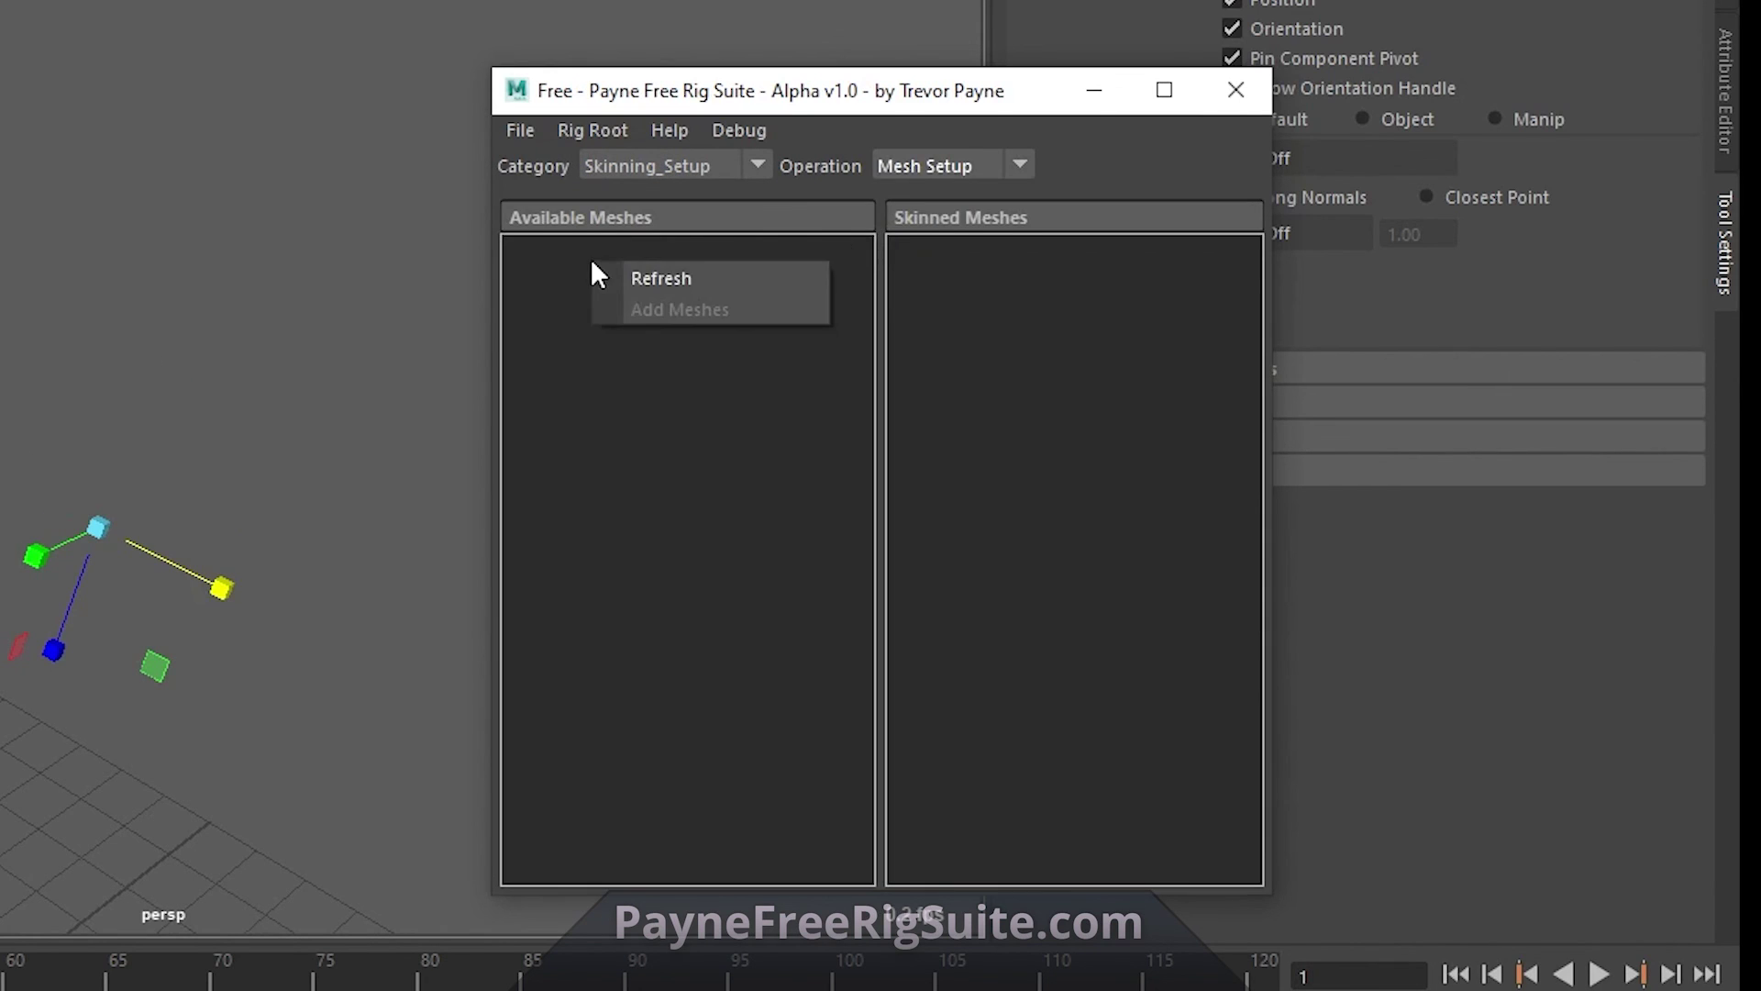
click(394, 204)
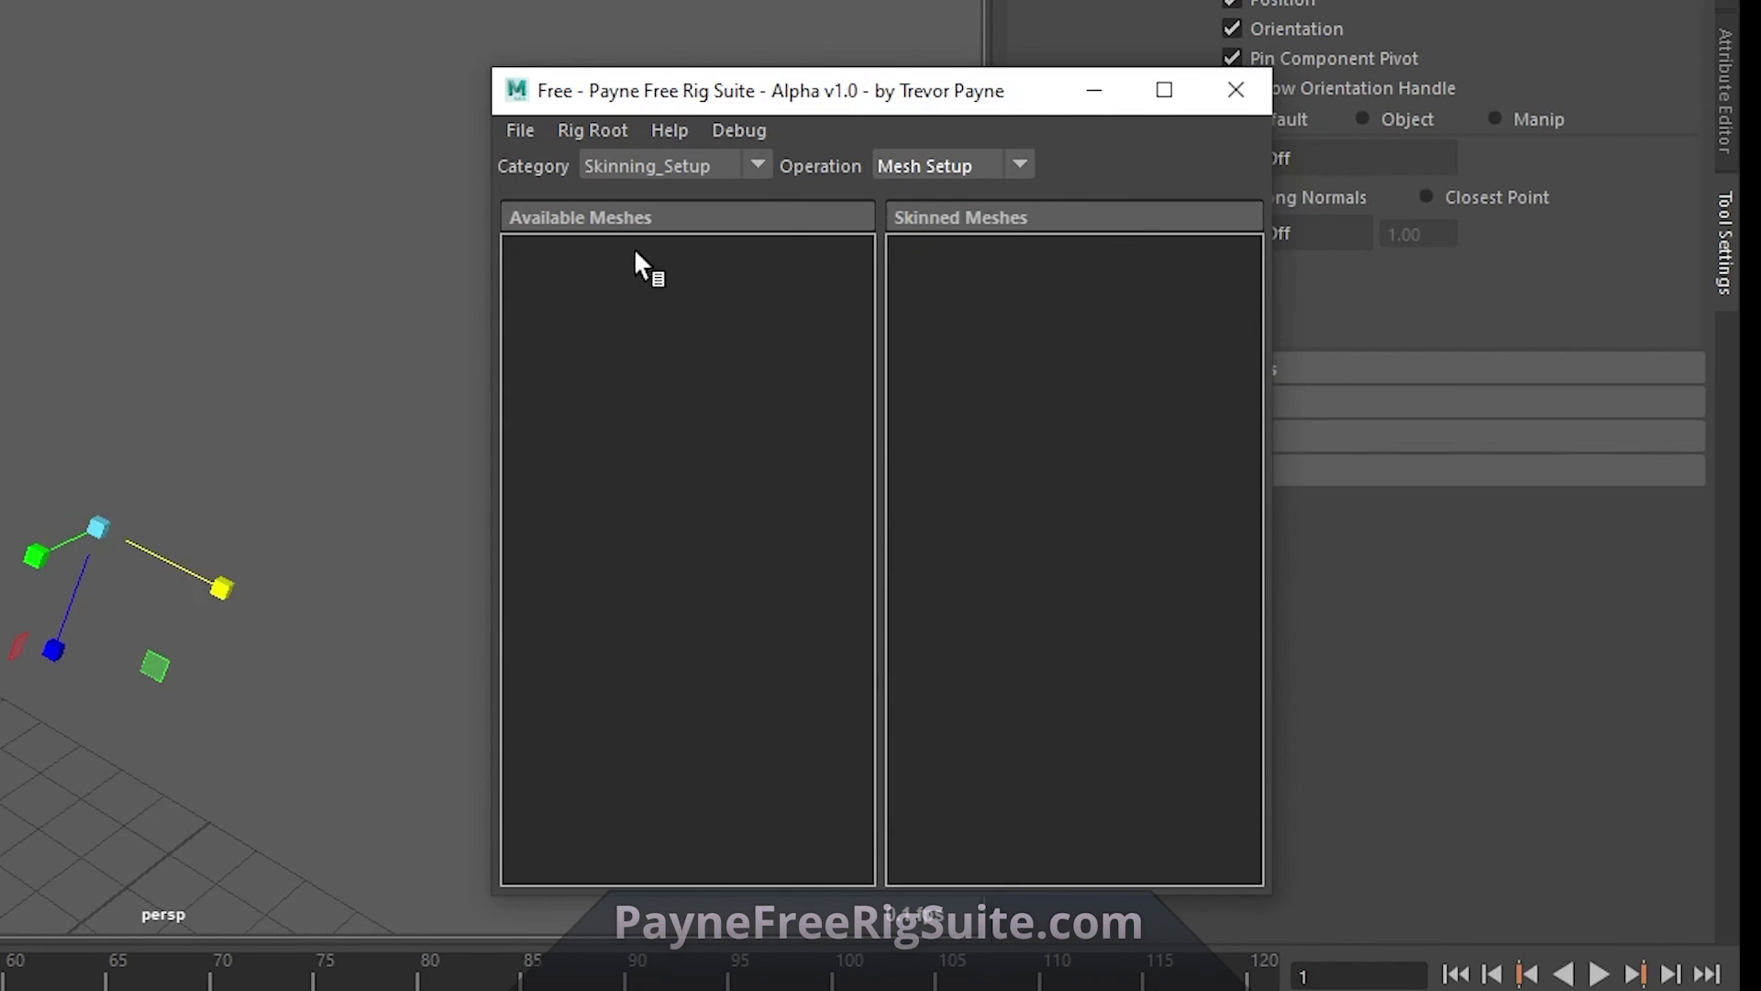
right_click(578, 292)
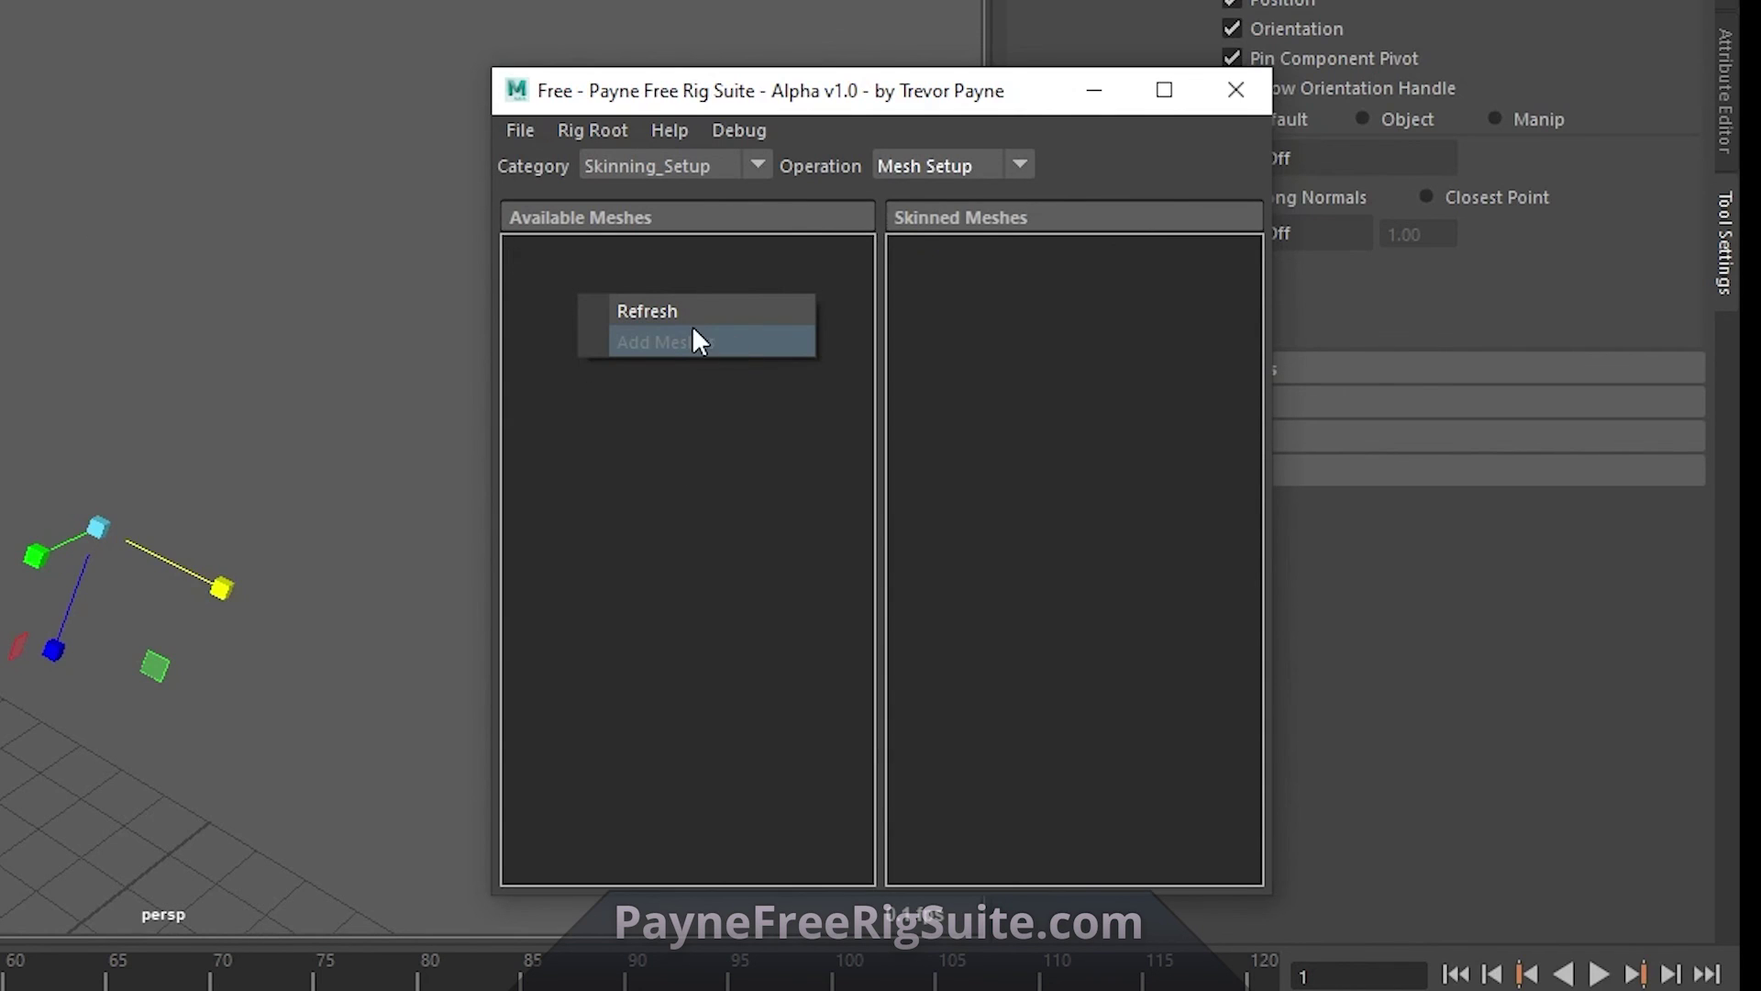
right_click(1023, 278)
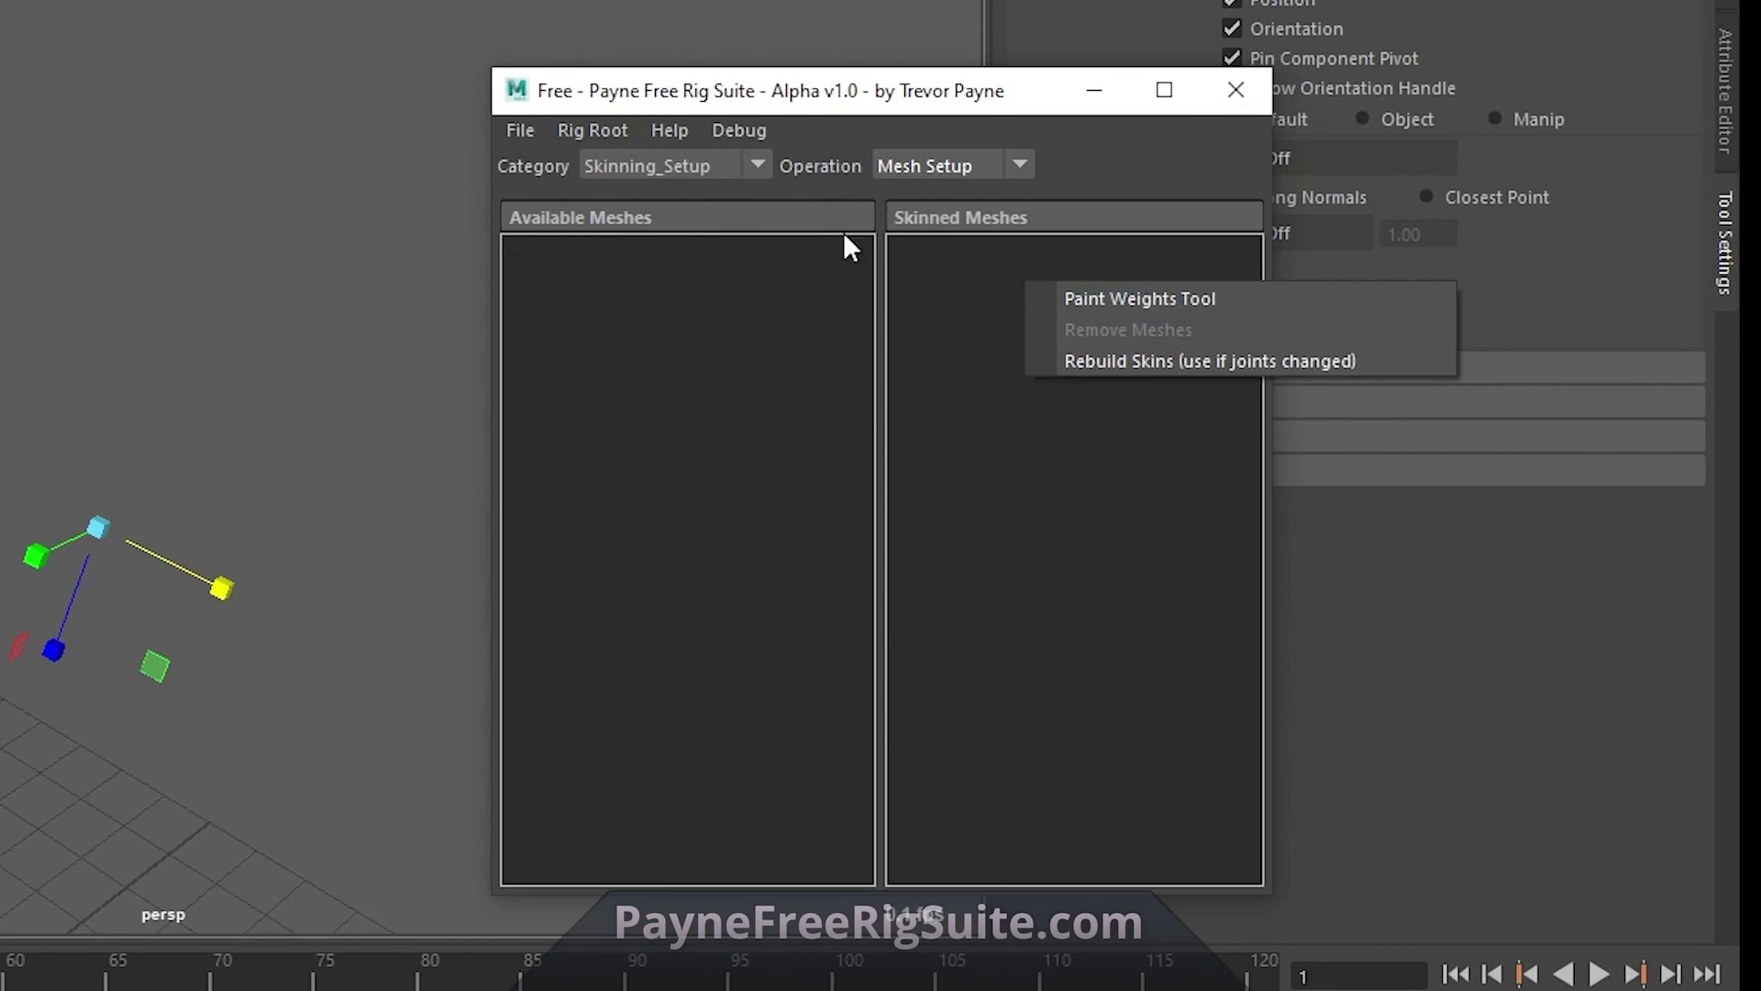
click(956, 321)
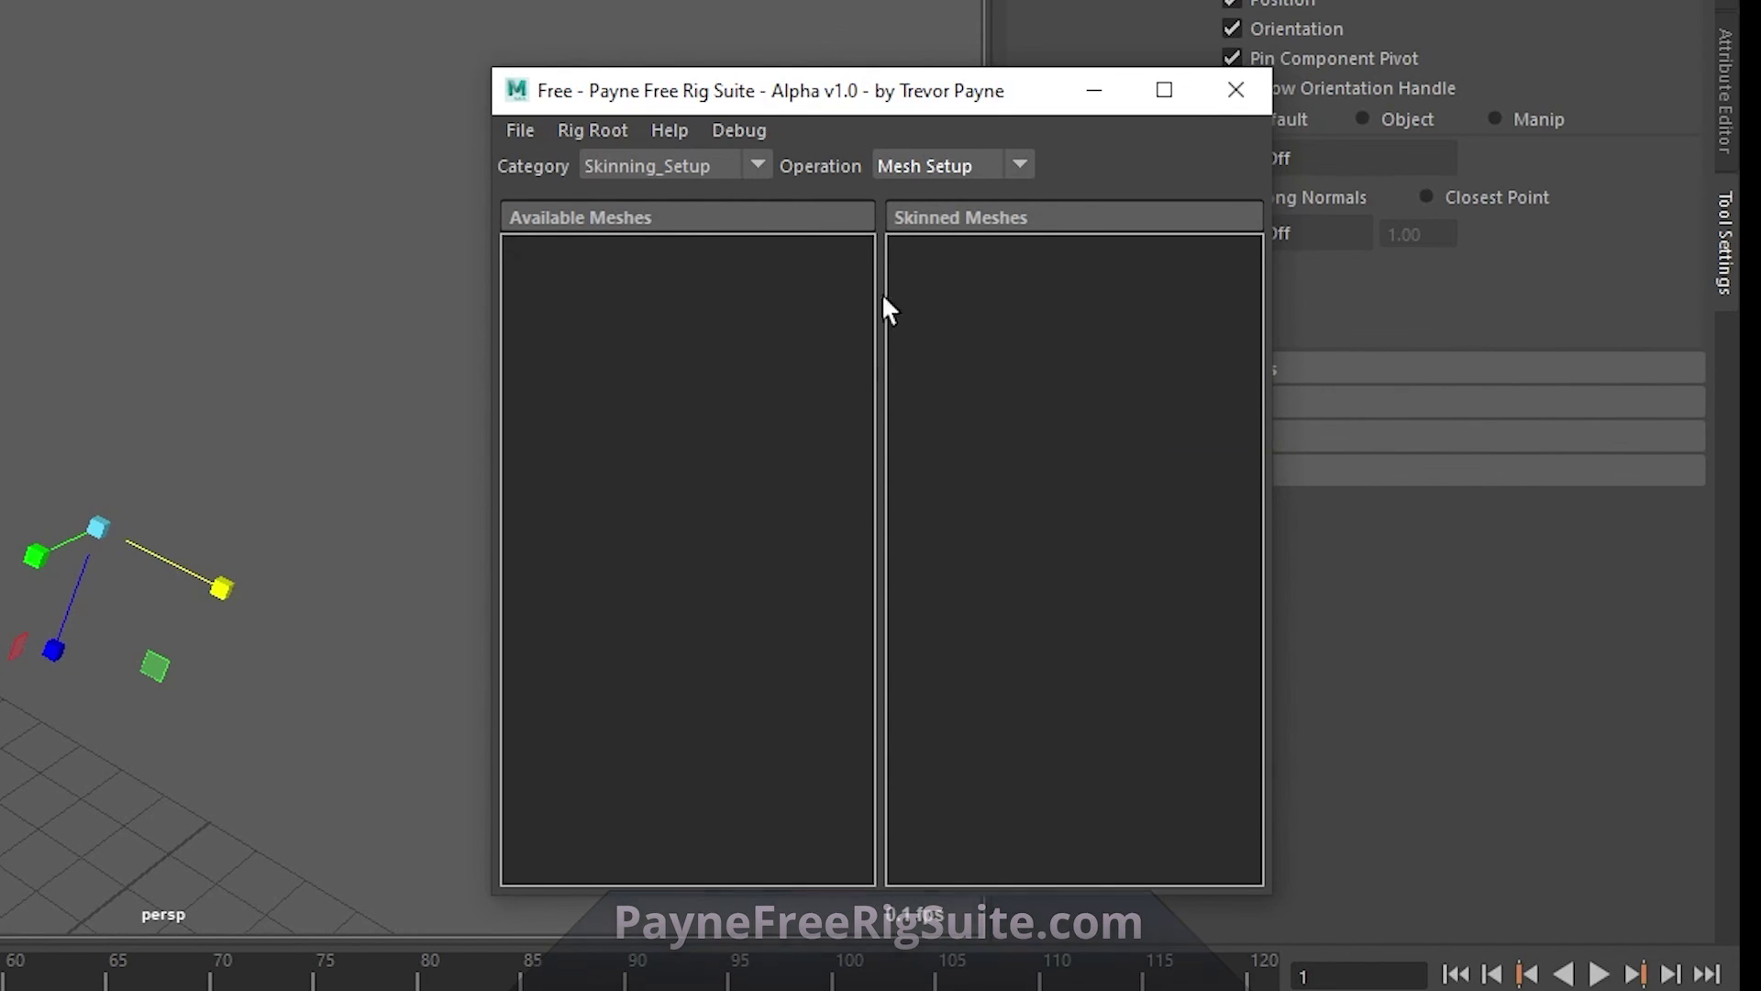